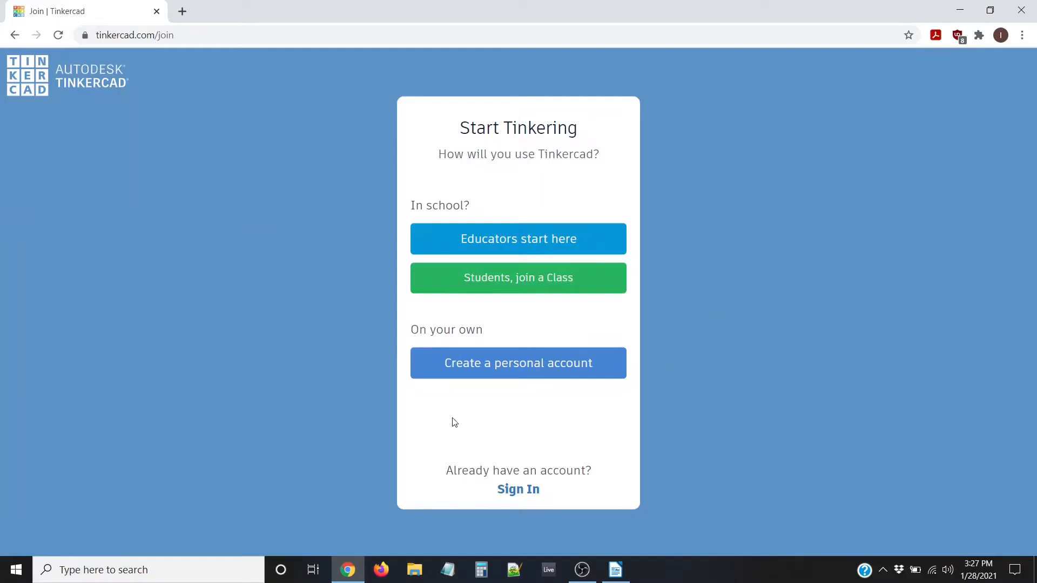
# - Sign in to Tinkercad with the email or username option, using the saved account credentials
pyautogui.click(15, 35)
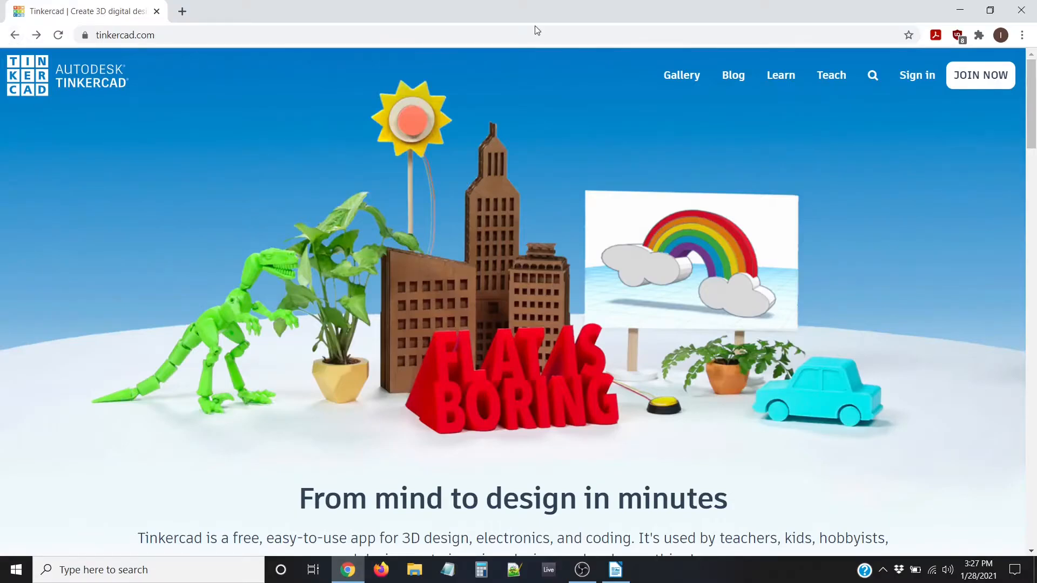
pyautogui.click(914, 76)
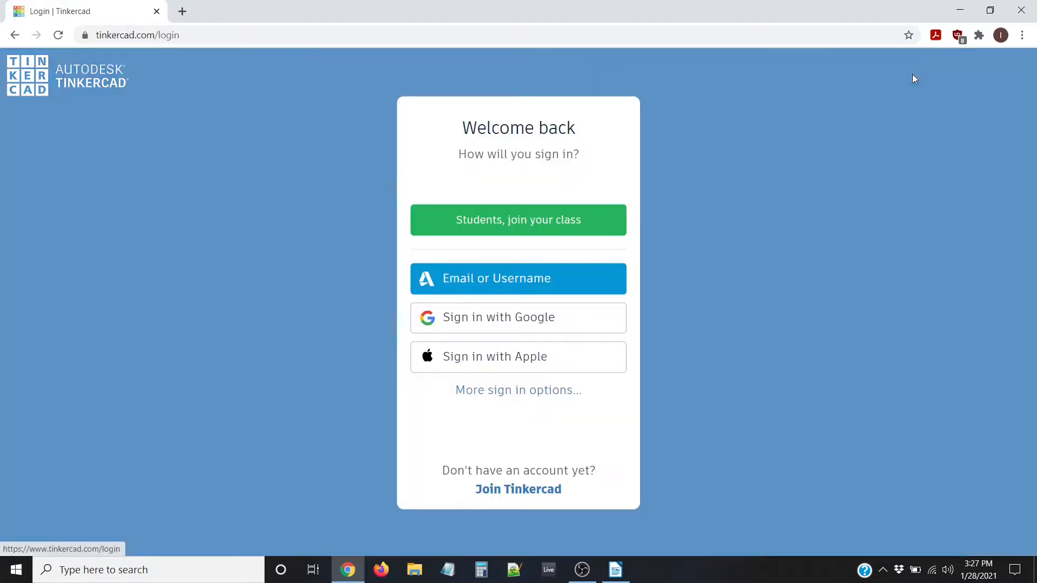
pyautogui.click(502, 279)
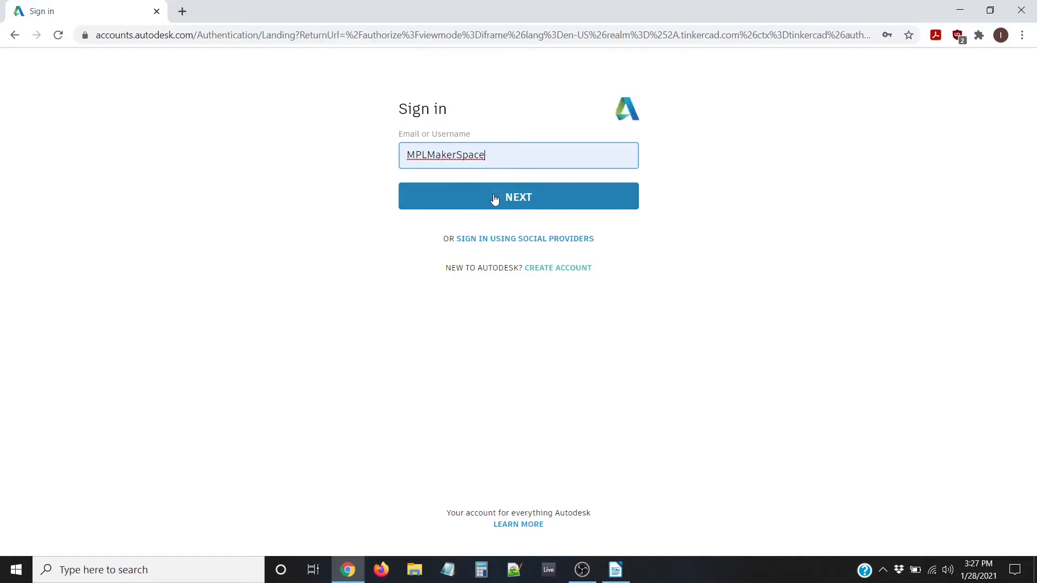
pyautogui.click(495, 198)
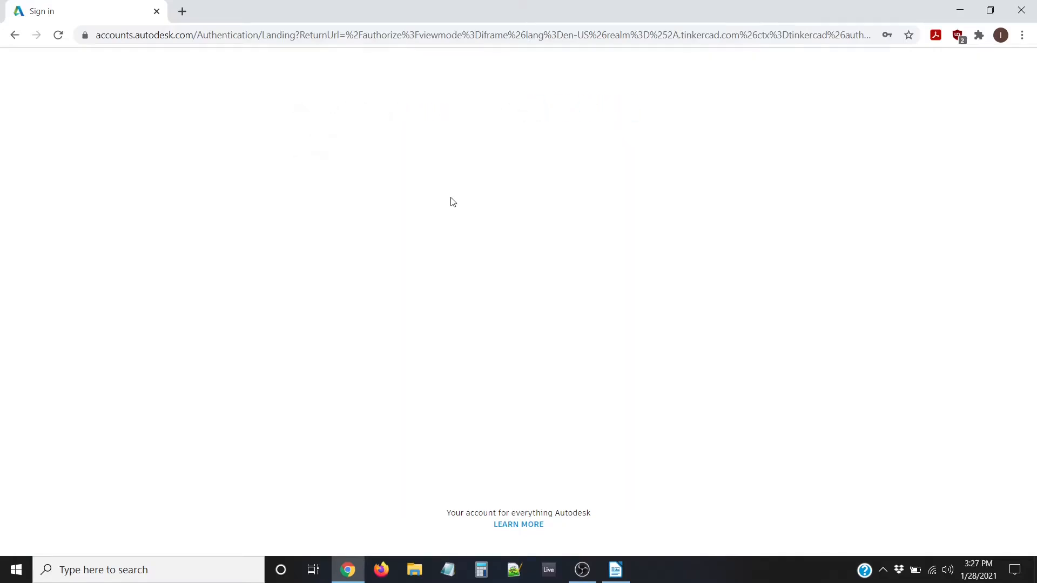
pyautogui.click(484, 268)
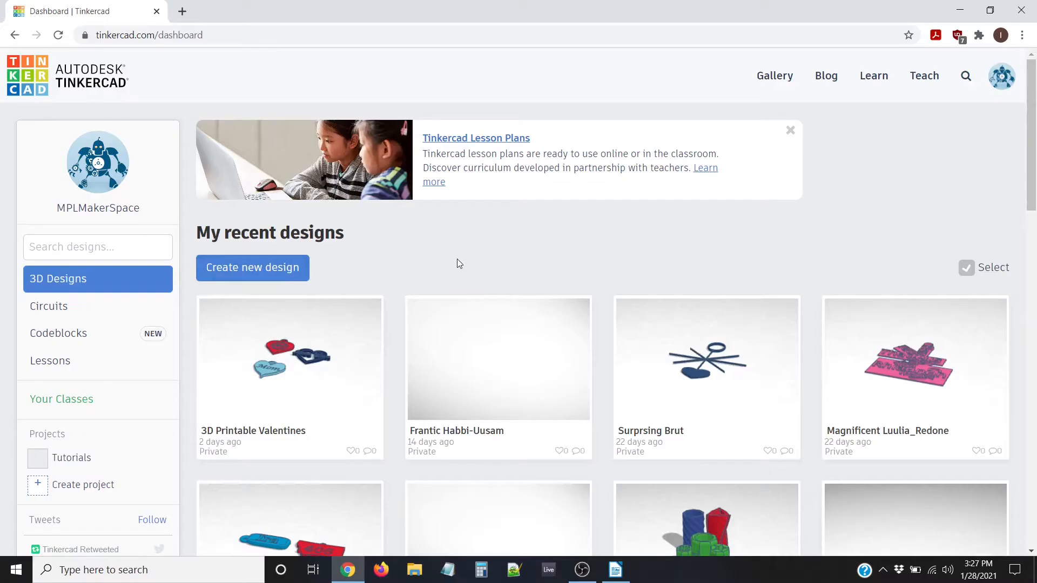
# - Look through the recent designs on the dashboard and open "3D Printable Valentines" for editing
pyautogui.scroll(-10, 463, 269)
pyautogui.scroll(10, 474, 273)
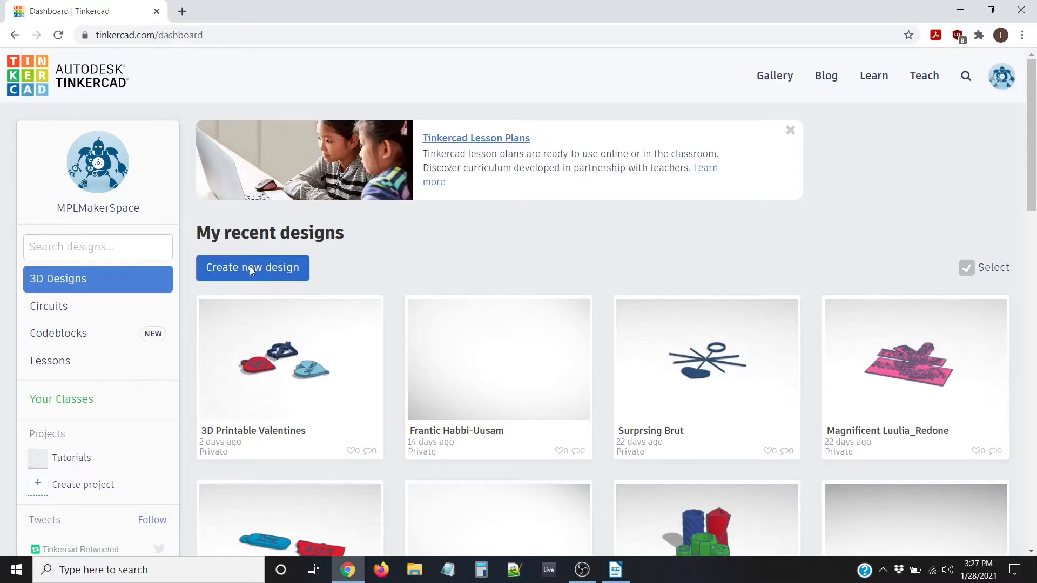
pyautogui.moveTo(286, 372)
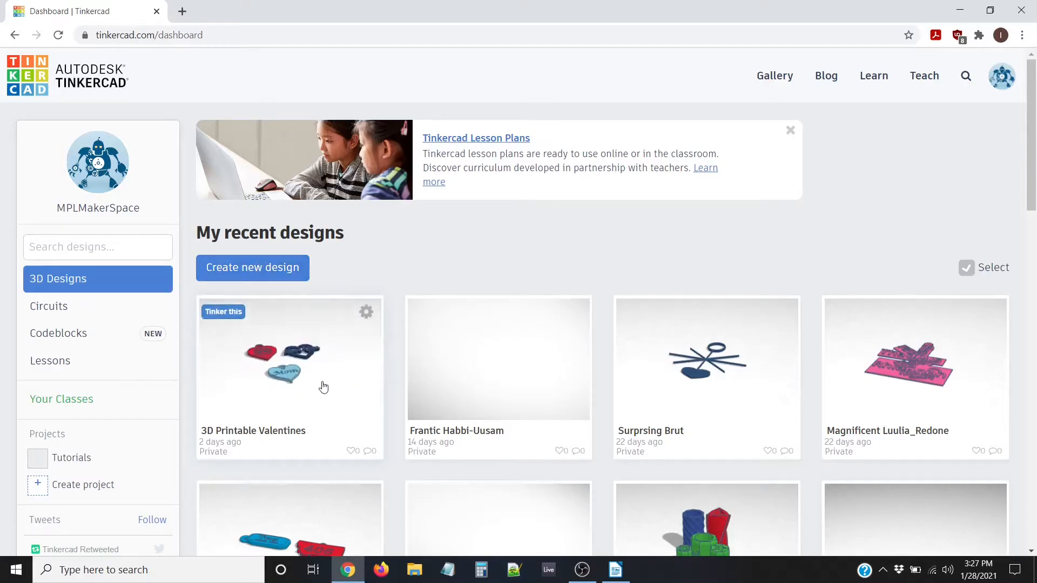
pyautogui.click(223, 313)
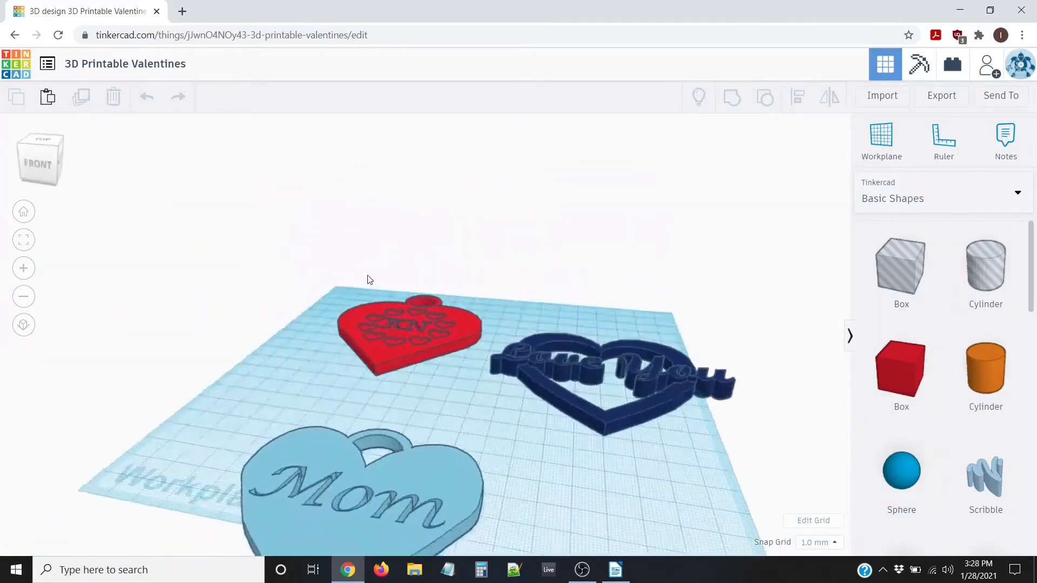
# - Examine the three heart designs on the workplane from several angles and the list of available shape categories
pyautogui.scroll(-3, 361, 295)
pyautogui.moveTo(359, 298); pyautogui.dragTo(424, 349, button='right')
pyautogui.scroll(-3, 470, 376)
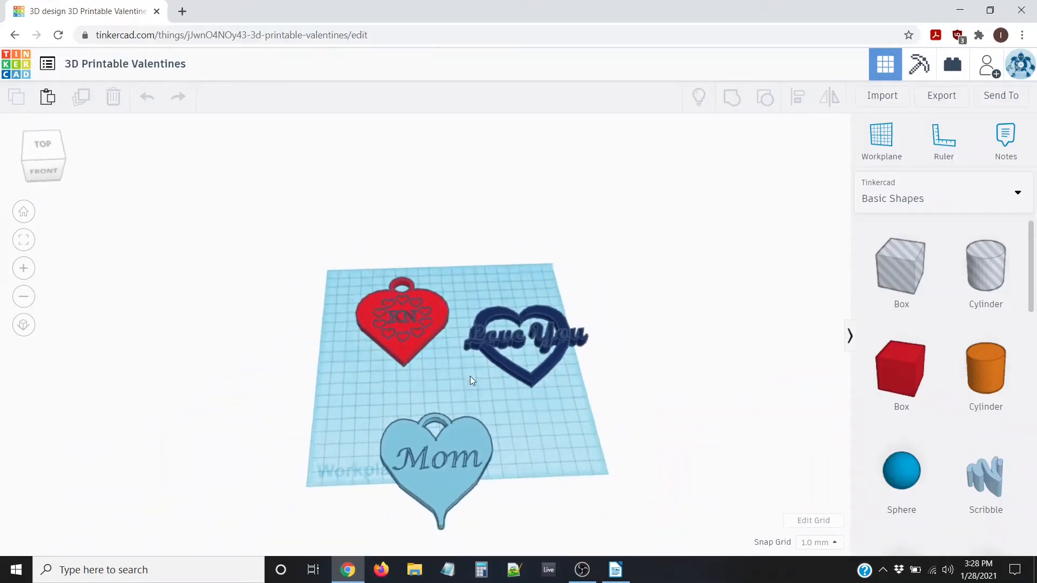
pyautogui.moveTo(501, 387); pyautogui.dragTo(505, 367, button='right')
pyautogui.scroll(4, 496, 384)
pyautogui.scroll(-3, 480, 370)
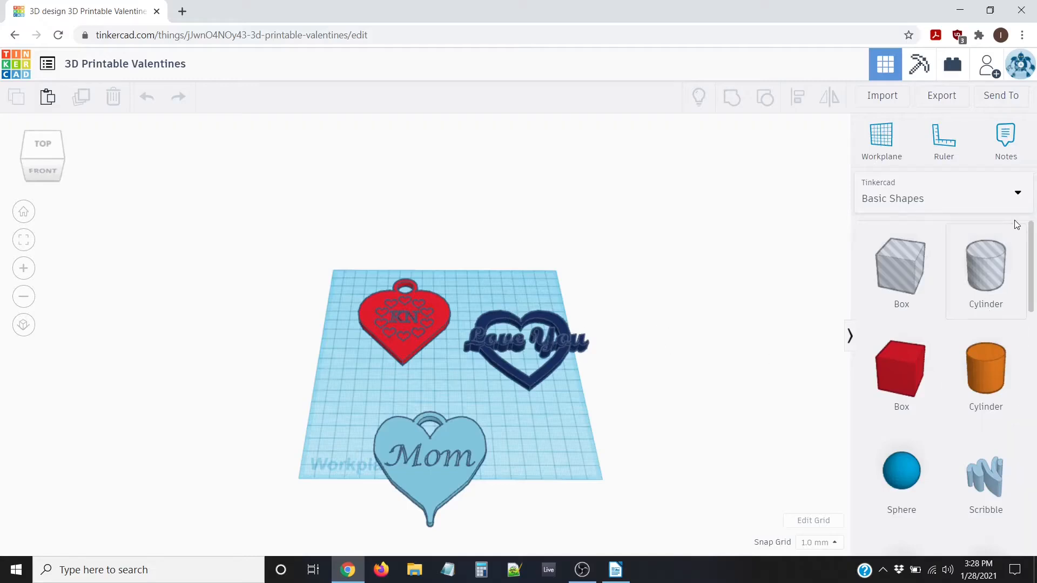
pyautogui.click(976, 195)
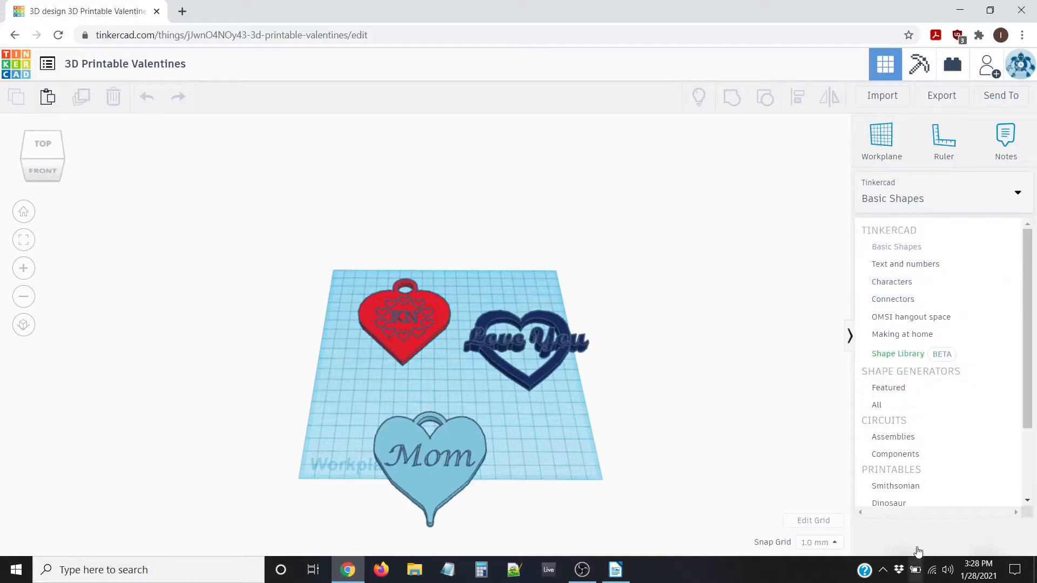
pyautogui.click(743, 289)
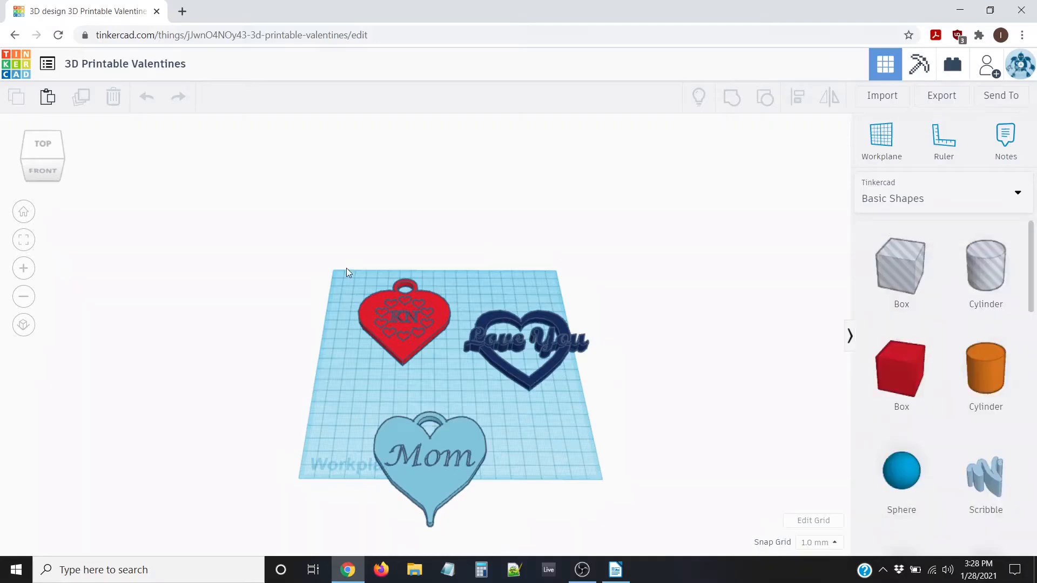
# - Return to the dashboard and create a new 3D design, keeping the Basic Shapes category
pyautogui.click(15, 69)
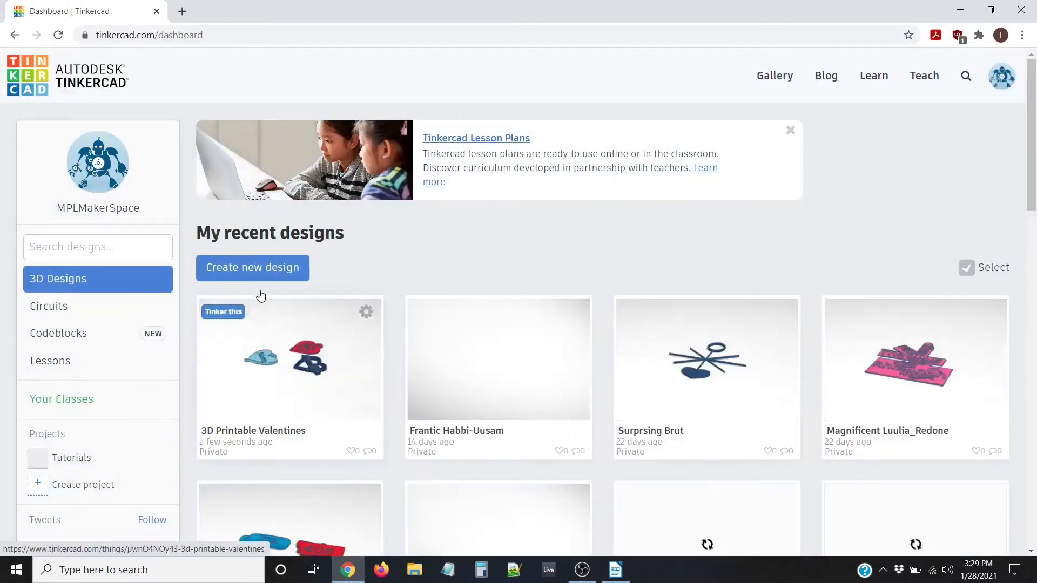
pyautogui.click(248, 267)
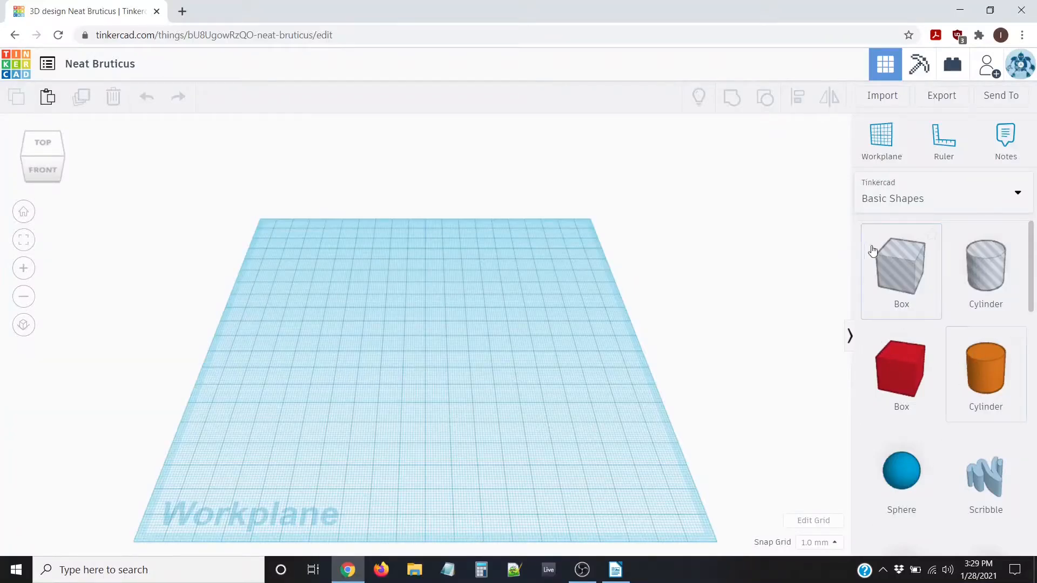
pyautogui.click(958, 203)
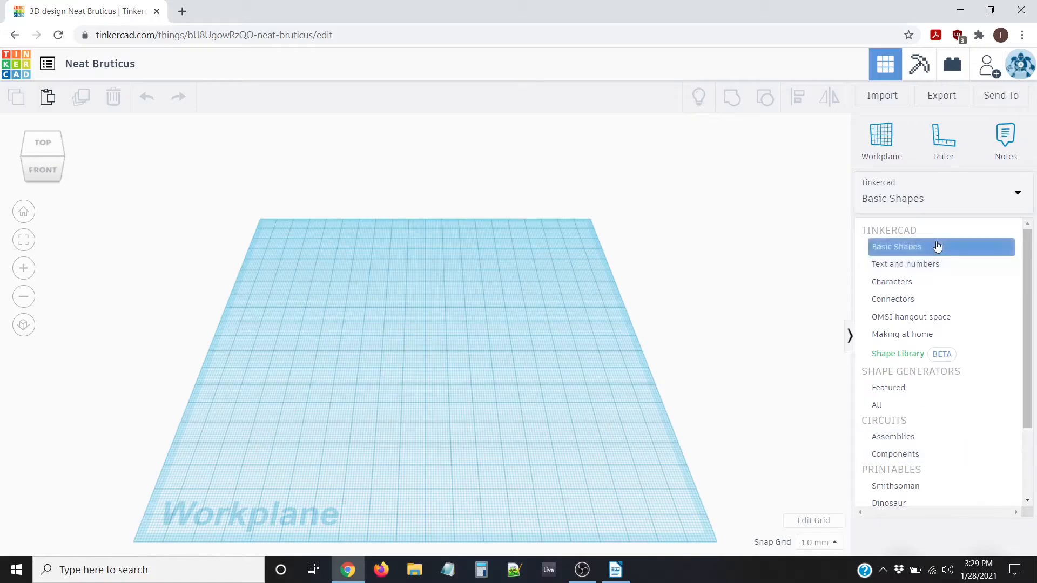
pyautogui.click(833, 387)
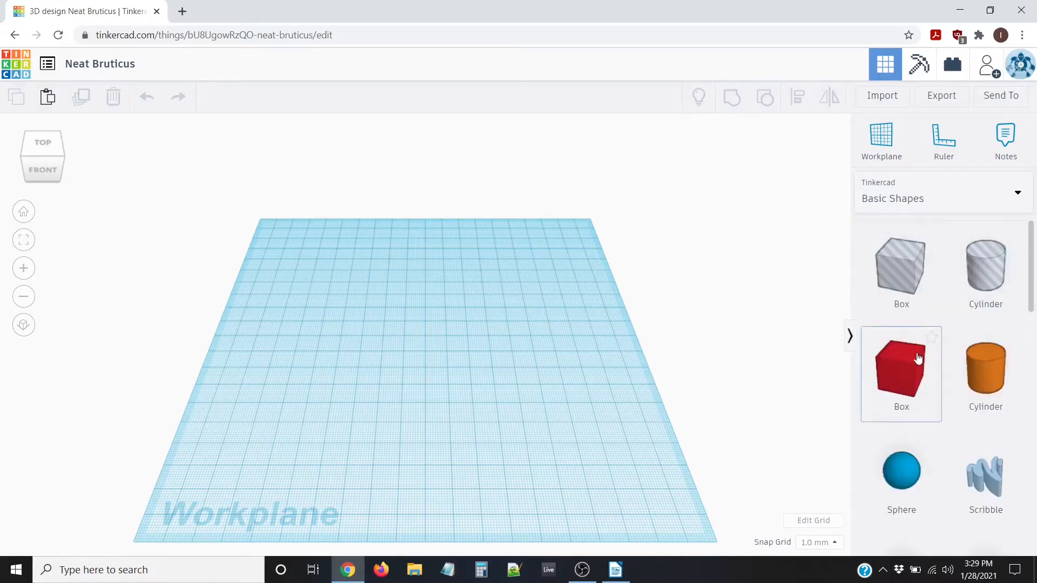
# - Place a solid box about 36 by 23 mm on the workplane and a solid cylinder overlapping its left end
pyautogui.moveTo(901, 367); pyautogui.dragTo(477, 418)
pyautogui.scroll(3, 464, 443)
pyautogui.scroll(-3, 463, 471)
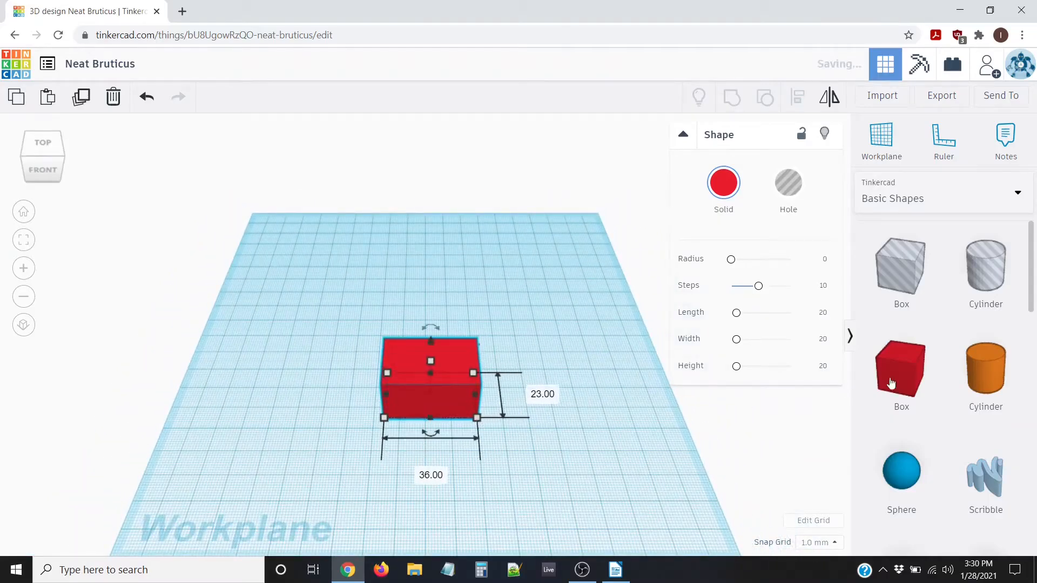
pyautogui.moveTo(968, 367); pyautogui.dragTo(378, 389)
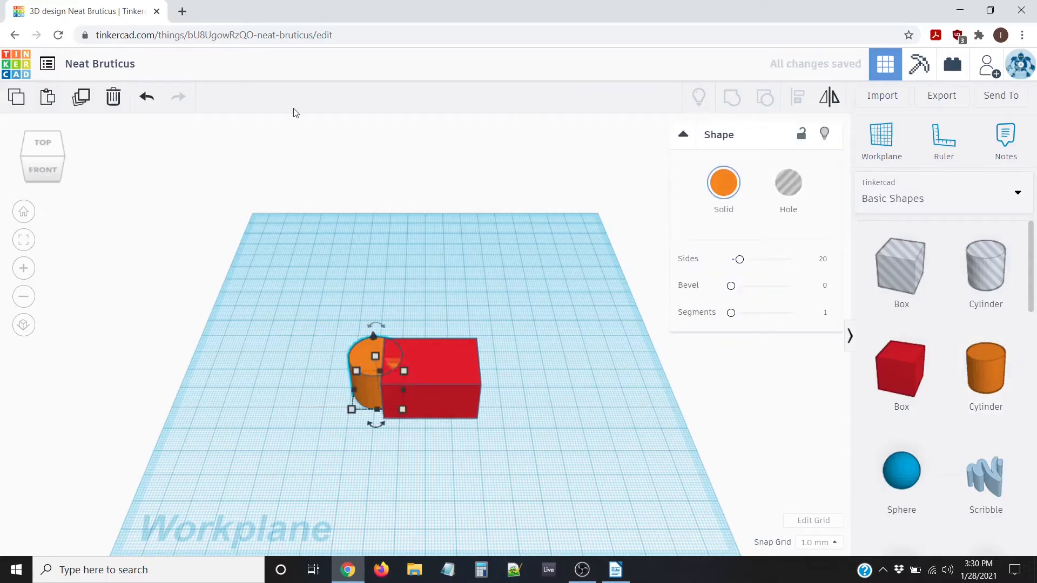
# - Examine the box and cylinder from the home, front and top views and with the view fitted to the selected cylinder
pyautogui.scroll(-2, 371, 243)
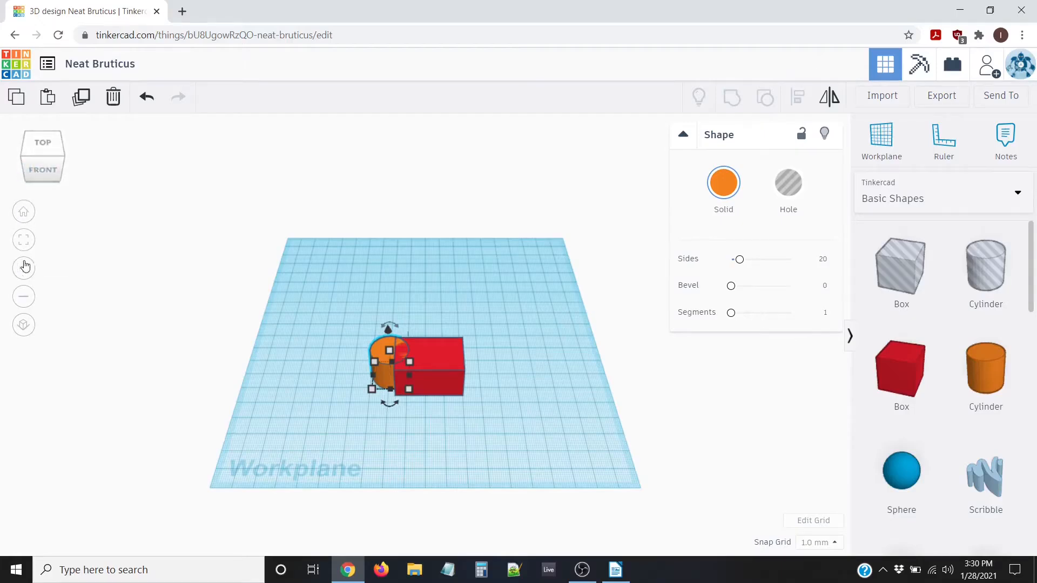
pyautogui.click(23, 214)
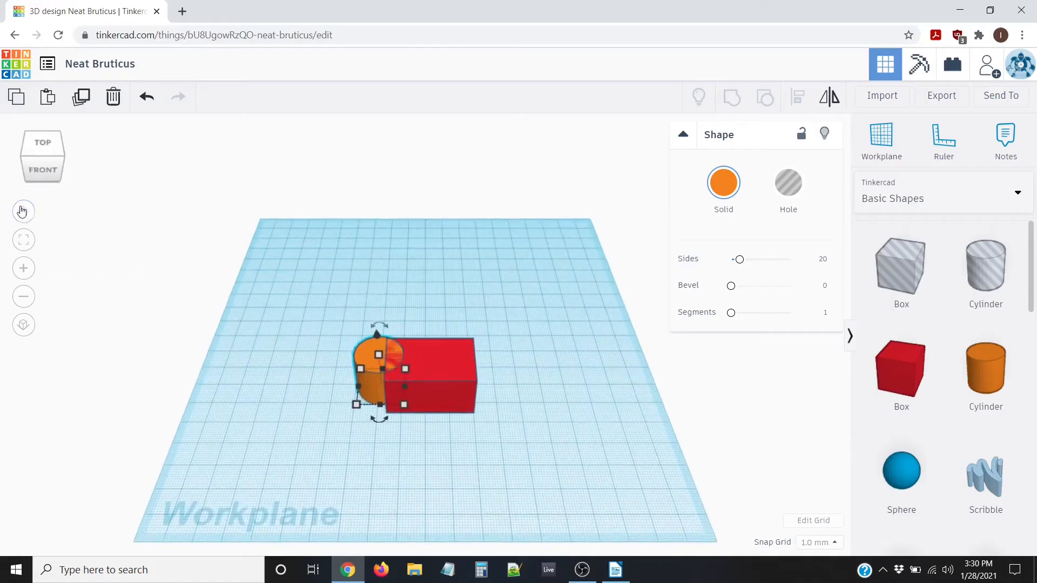
pyautogui.click(47, 171)
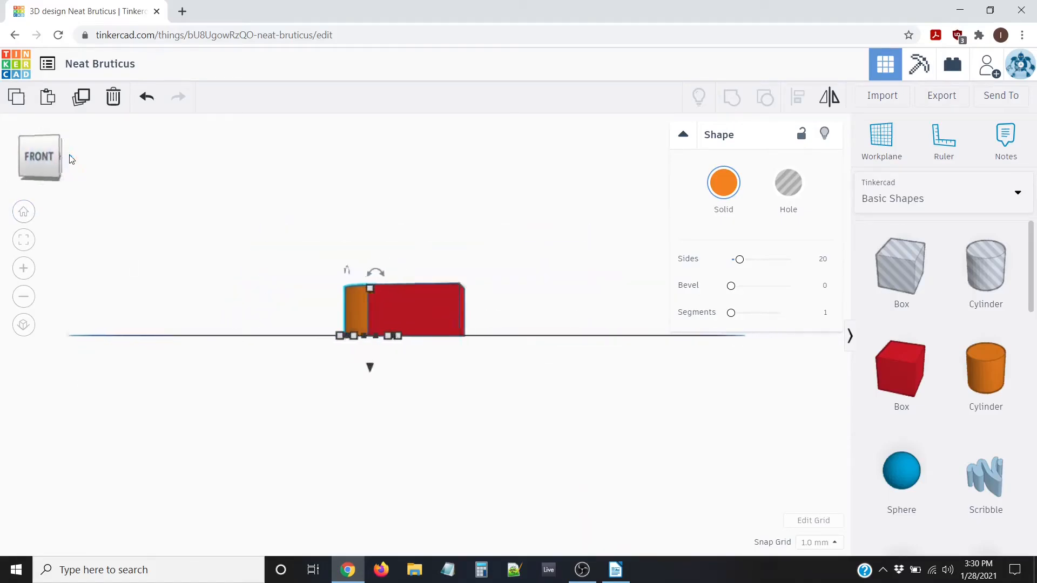
pyautogui.click(69, 158)
pyautogui.click(41, 142)
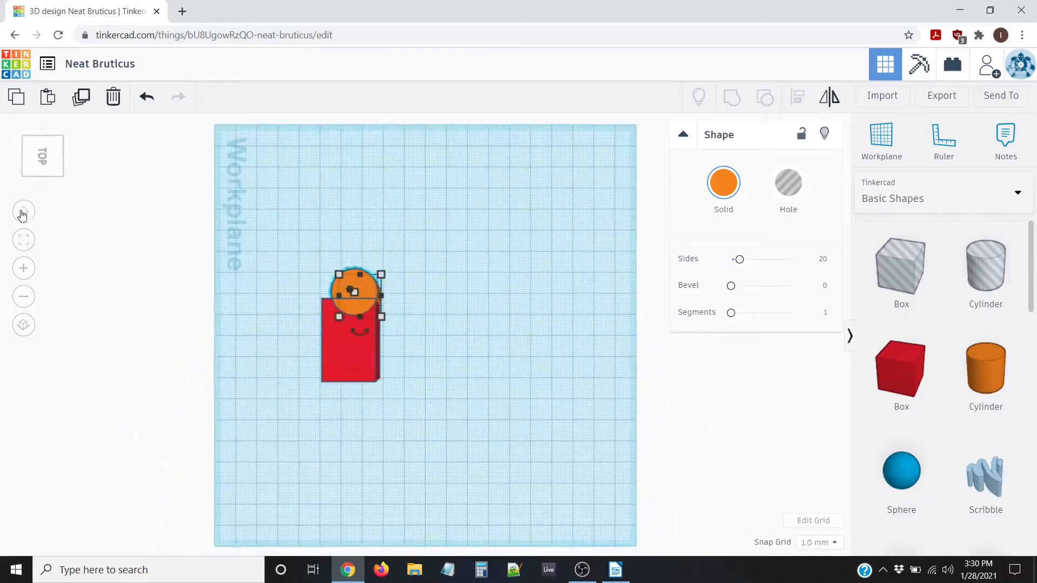
pyautogui.click(23, 211)
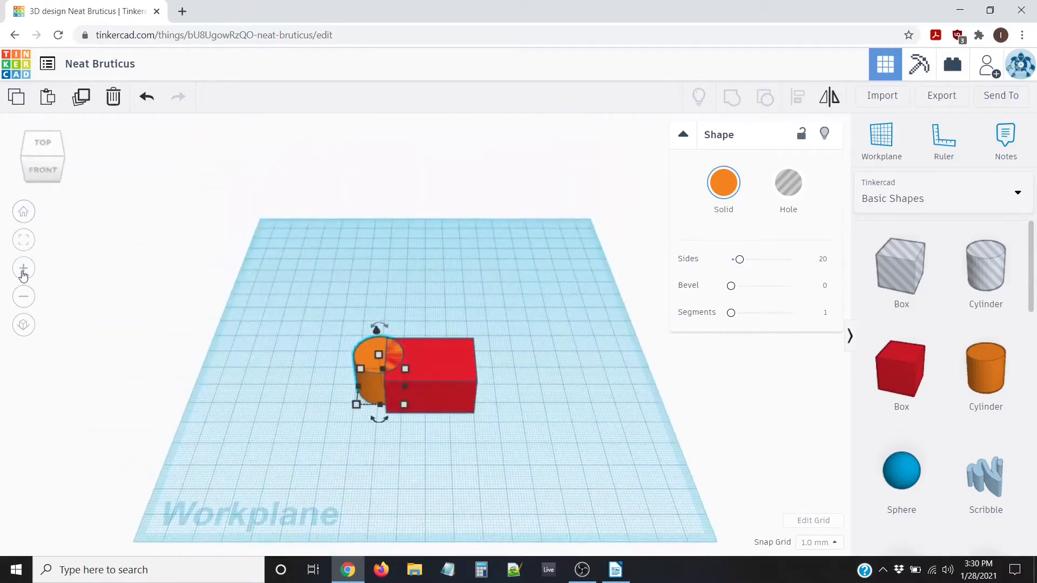
pyautogui.click(26, 242)
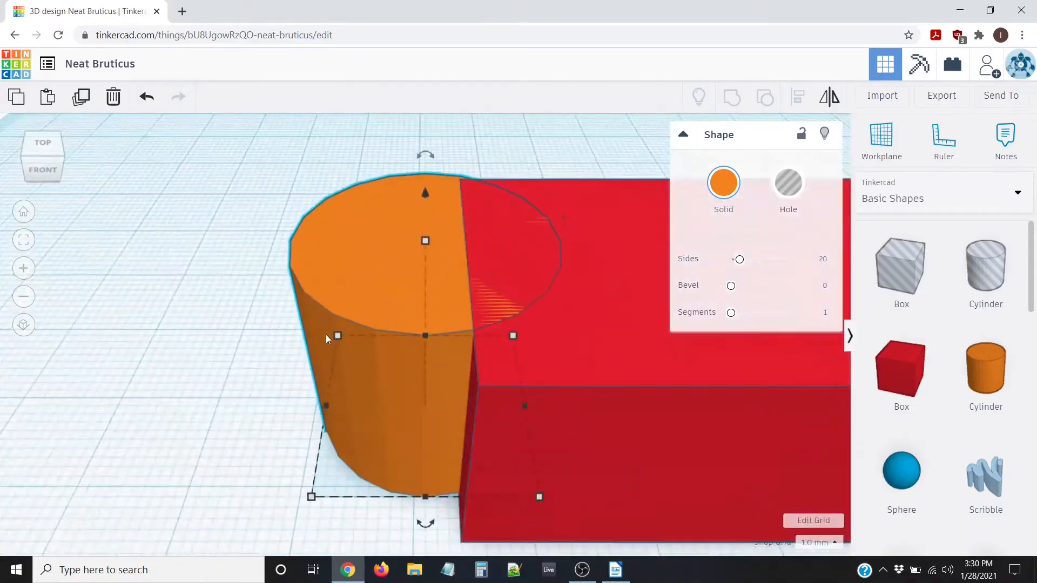
pyautogui.scroll(-5, 325, 334)
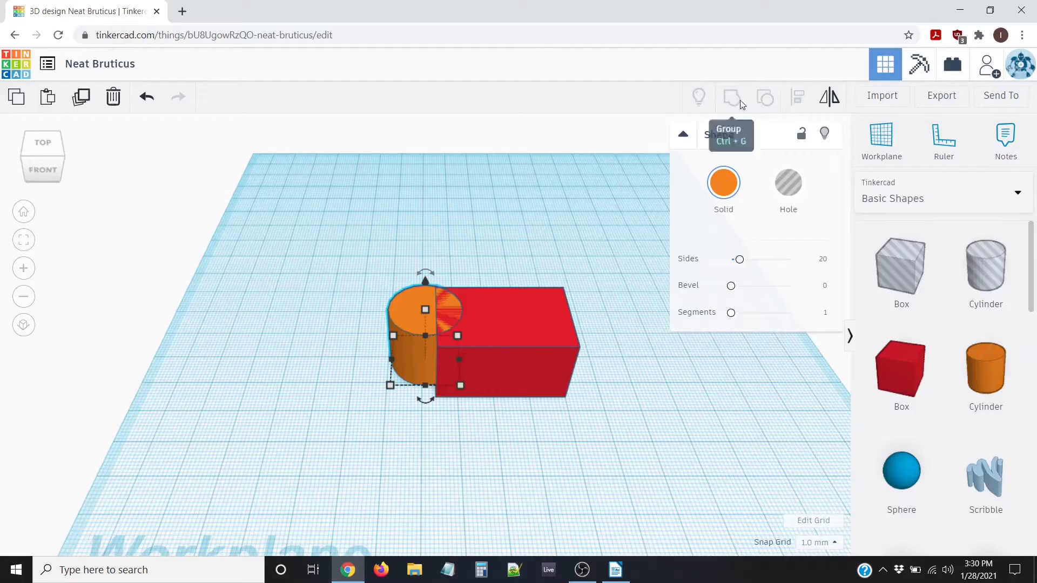
# - Group the box and cylinder into one shape and ungroup them again
pyautogui.click(532, 345)
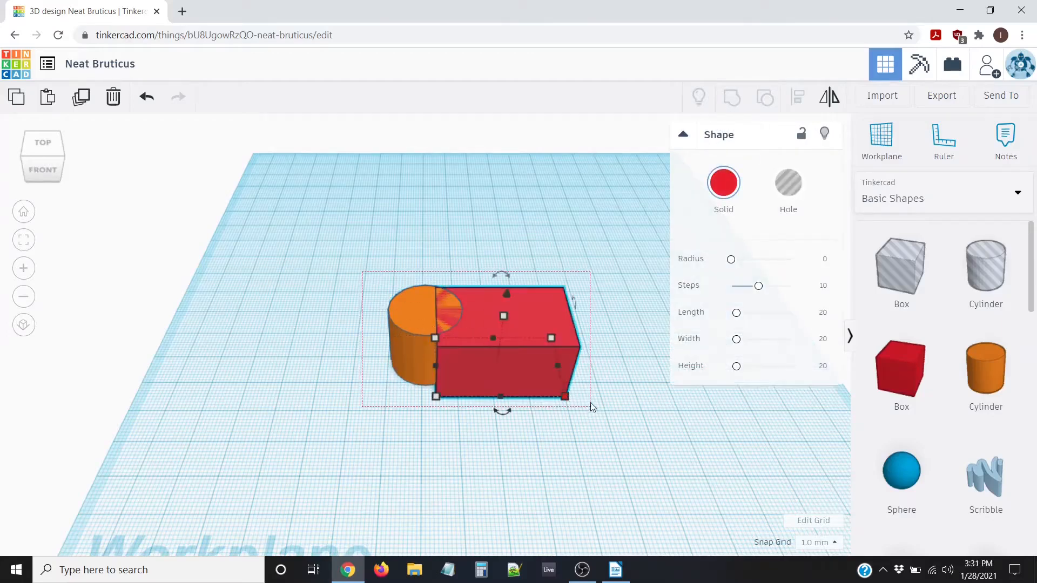
pyautogui.keyDown('shift'); pyautogui.click(406, 320); pyautogui.keyUp('shift')
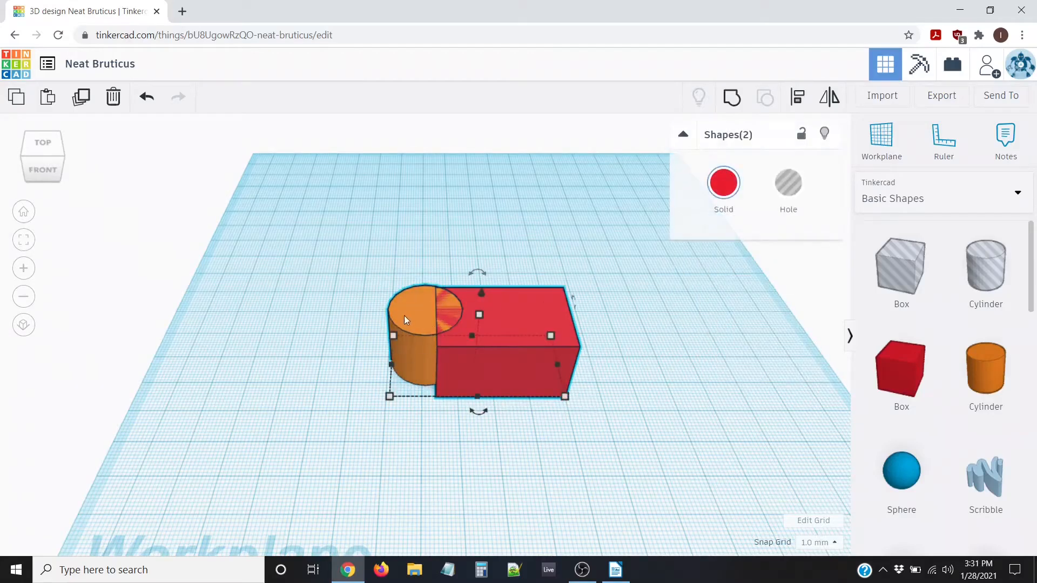
pyautogui.click(732, 99)
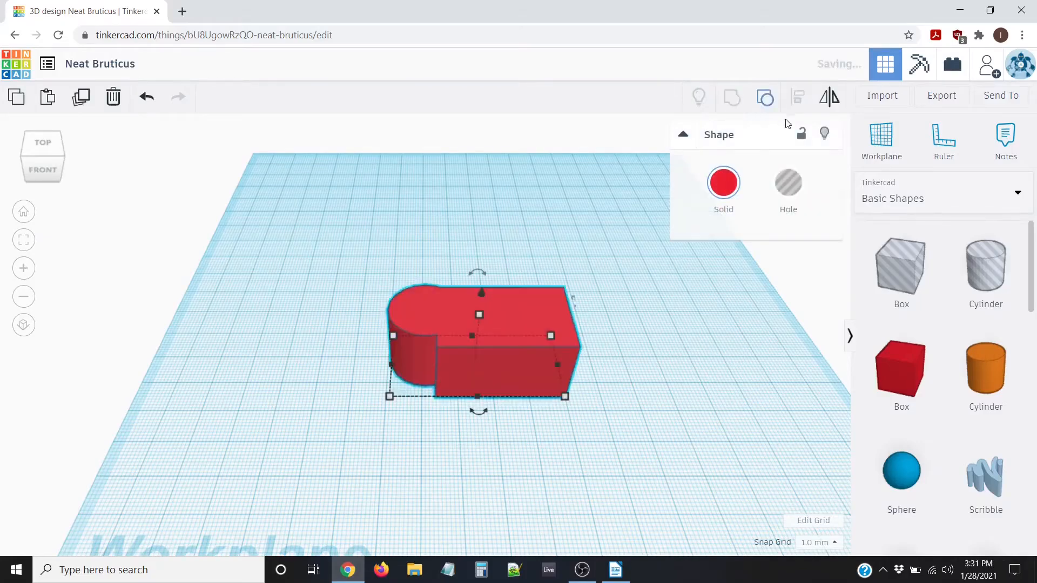
pyautogui.click(766, 100)
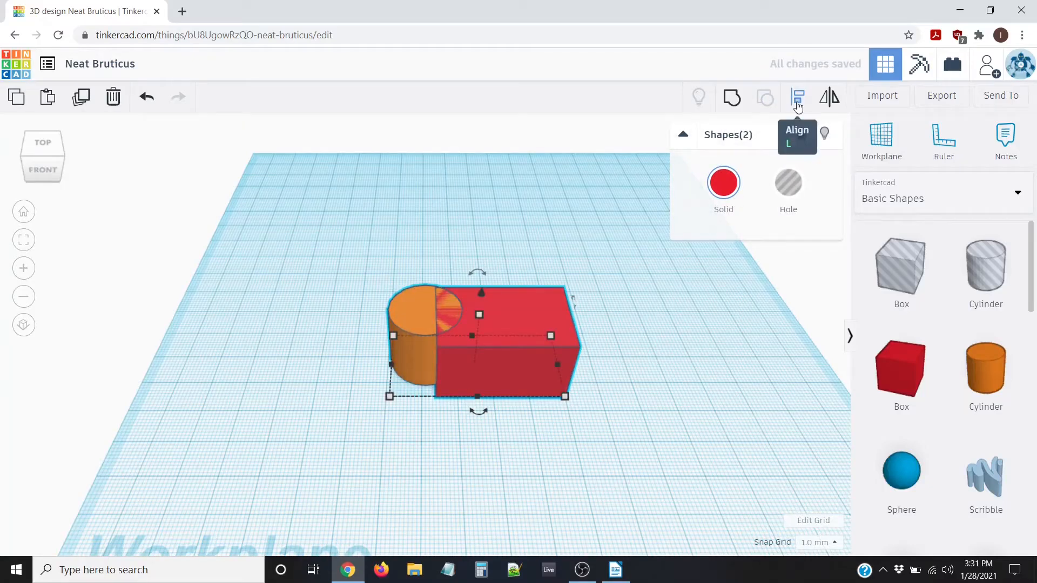
# - Align the cylinder with the box, centred front to back and flush with the box's left side
pyautogui.click(835, 102)
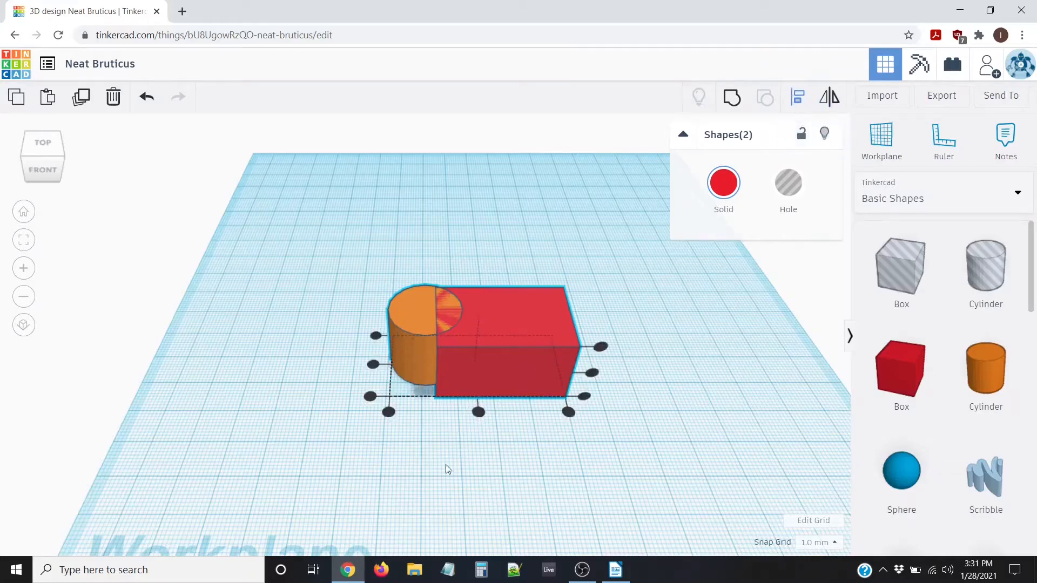
pyautogui.click(478, 414)
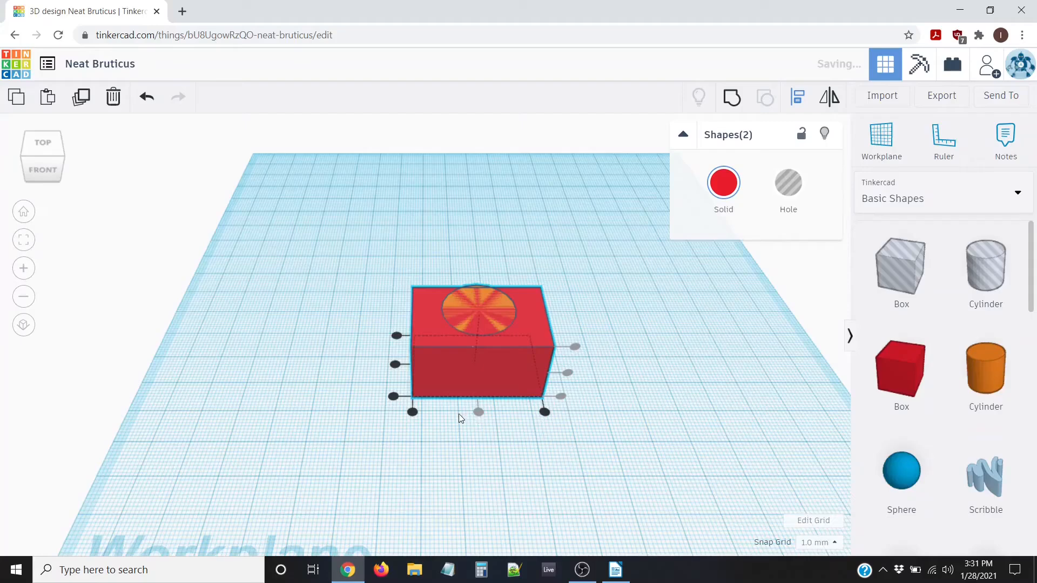
pyautogui.click(395, 366)
pyautogui.click(545, 410)
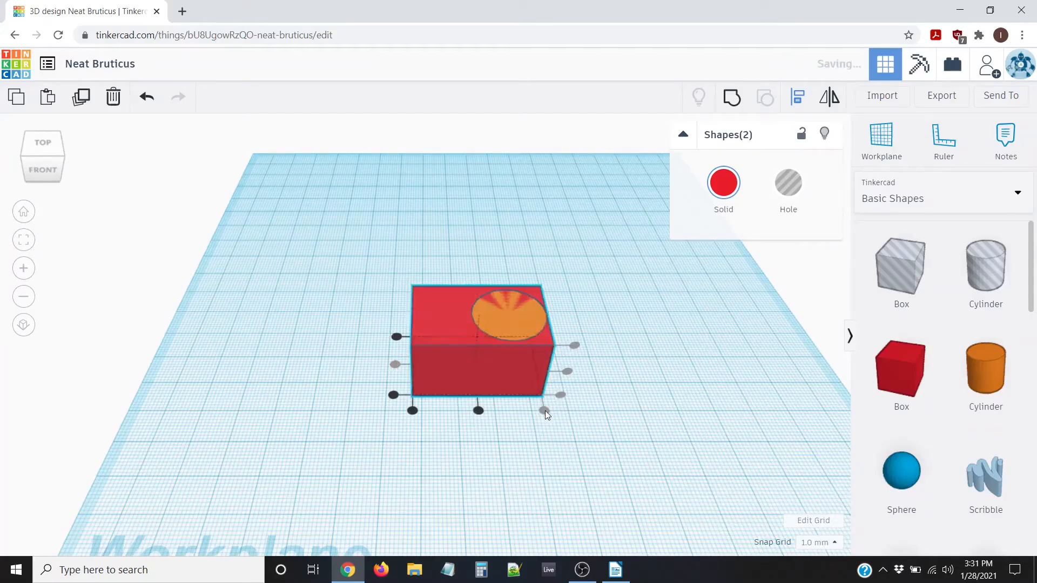
pyautogui.click(413, 411)
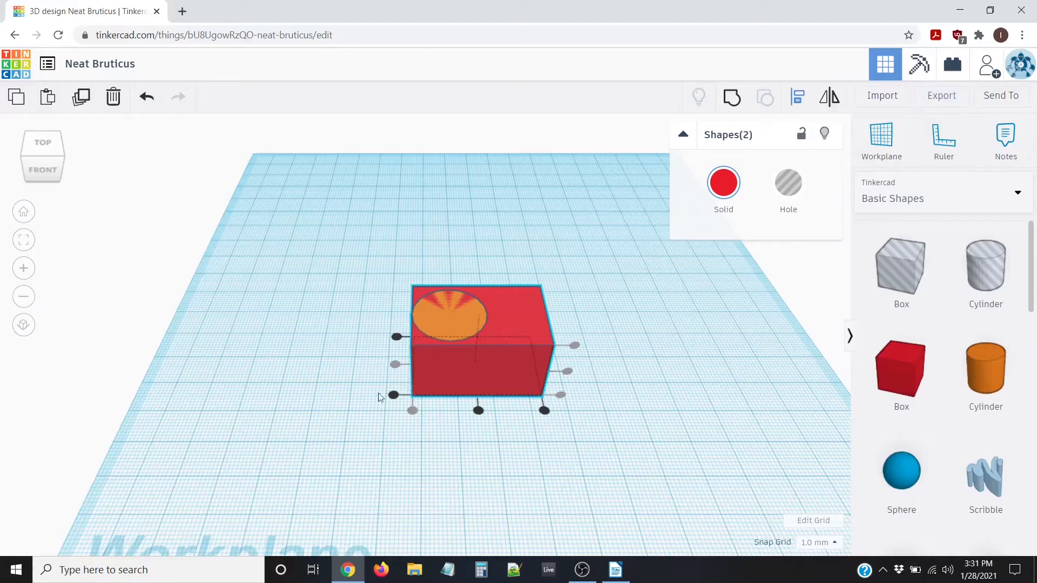
# - Export only the selected cylinder as an STL file for 3D printing and dismiss the download notice
pyautogui.click(383, 415)
pyautogui.click(474, 329)
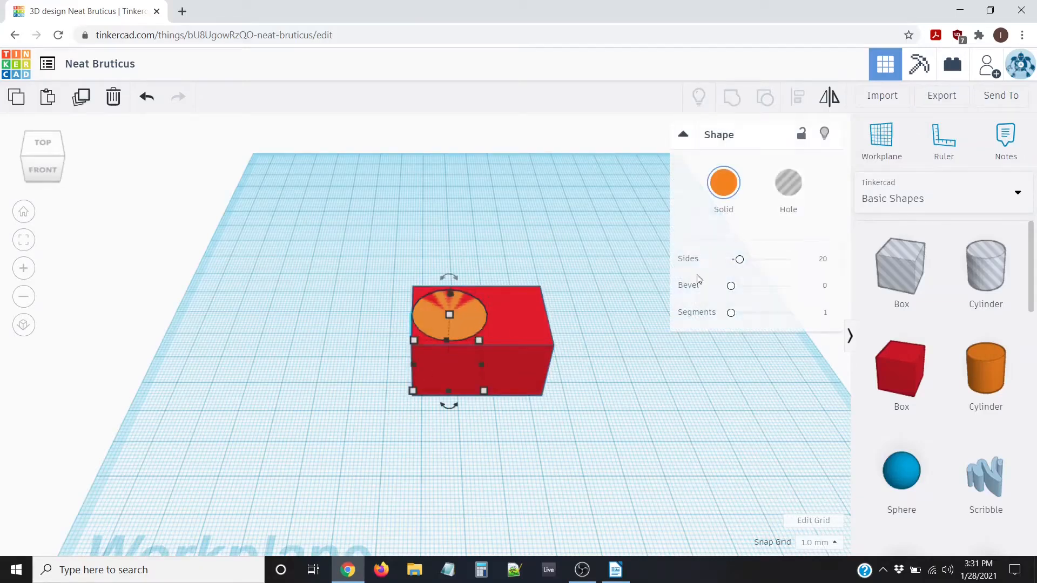
pyautogui.click(946, 99)
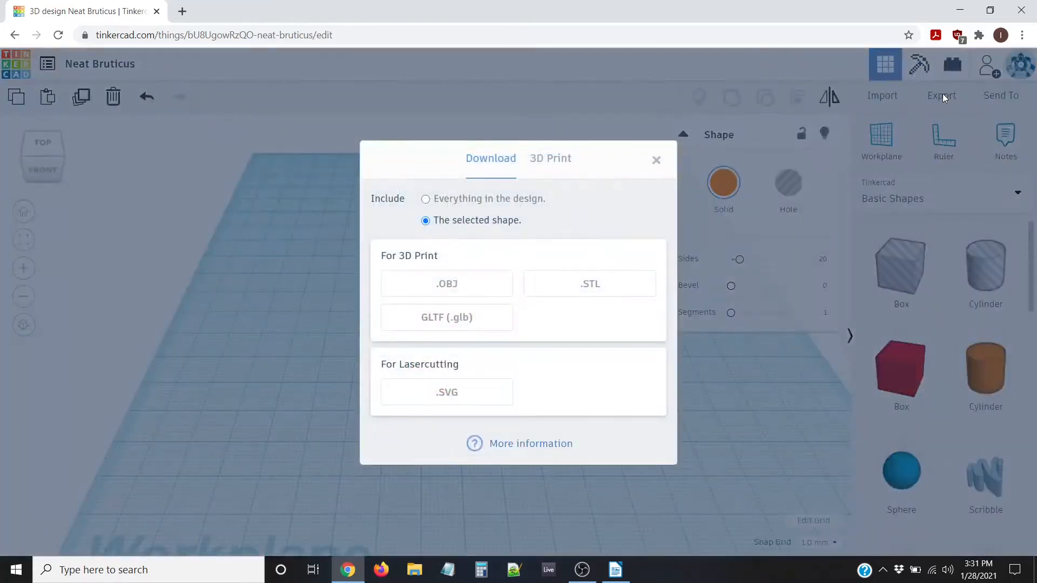
pyautogui.click(586, 284)
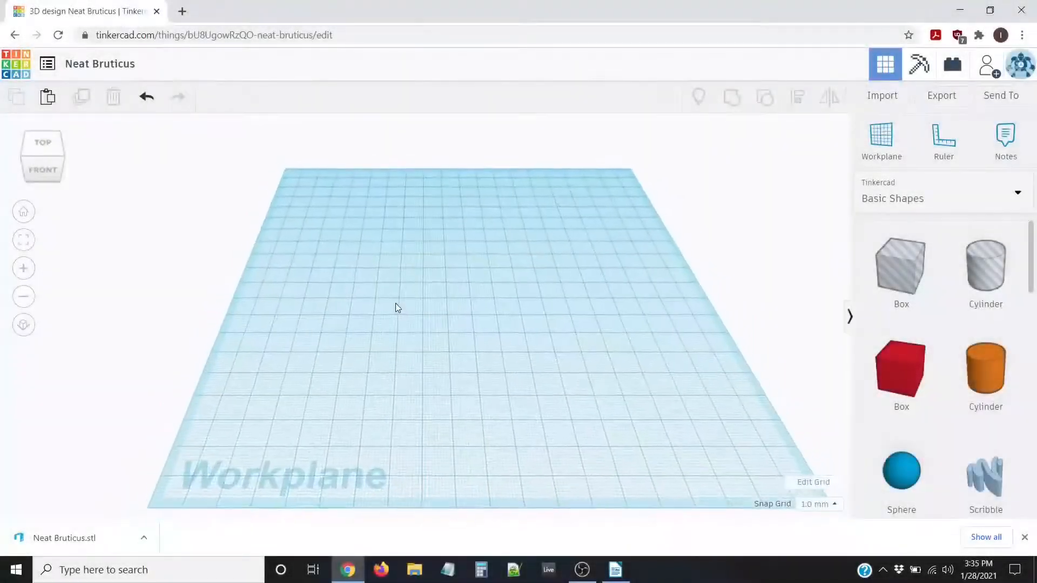
pyautogui.click(1025, 537)
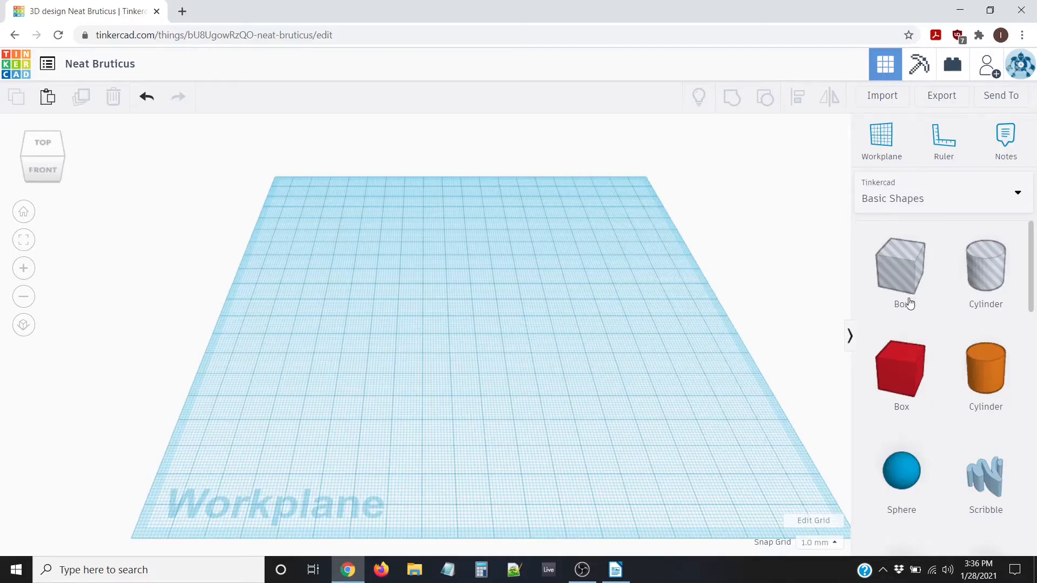
# - Place a solid cylinder on the empty workplane and set its base to 30 by 30 mm
pyautogui.moveTo(779, 330); pyautogui.dragTo(394, 333)
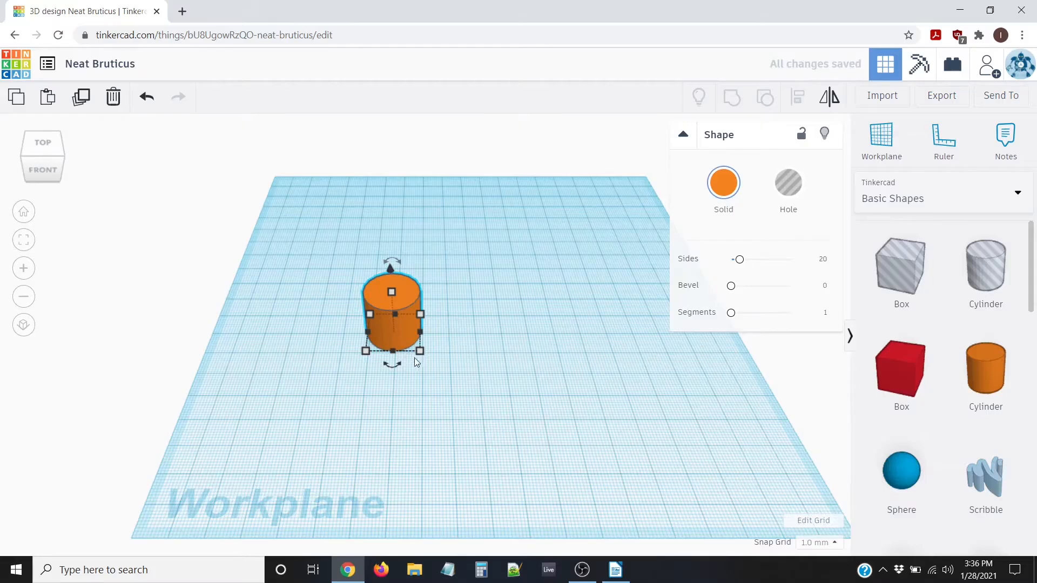
pyautogui.moveTo(421, 352)
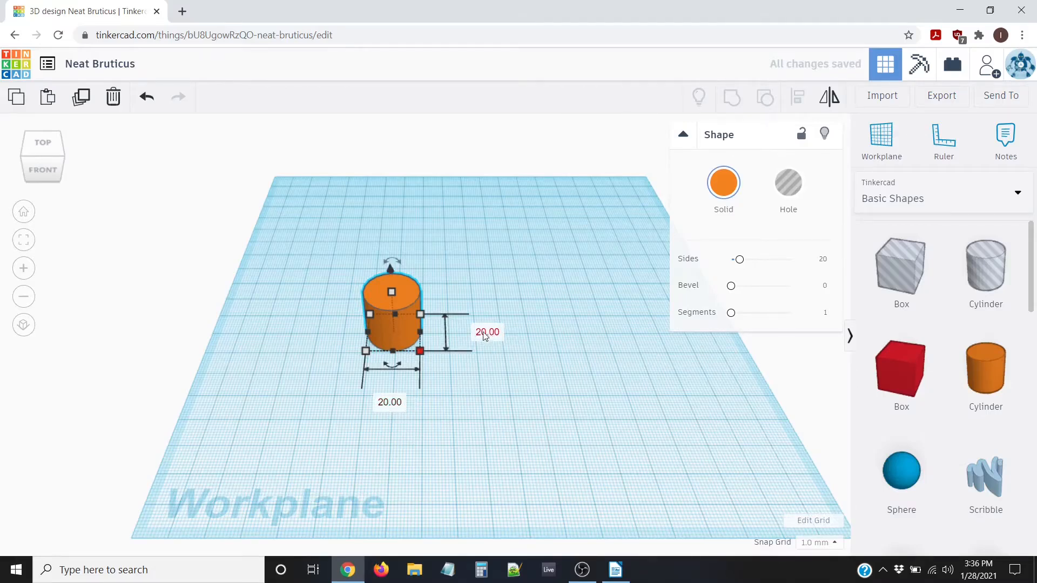
pyautogui.click(387, 403)
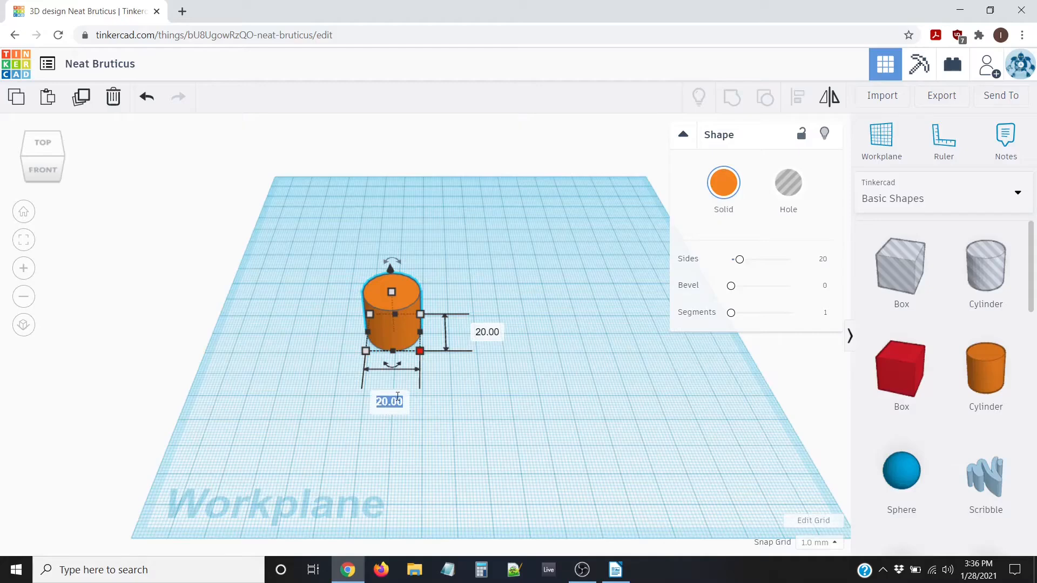
pyautogui.write('30')
pyautogui.press('Tab')
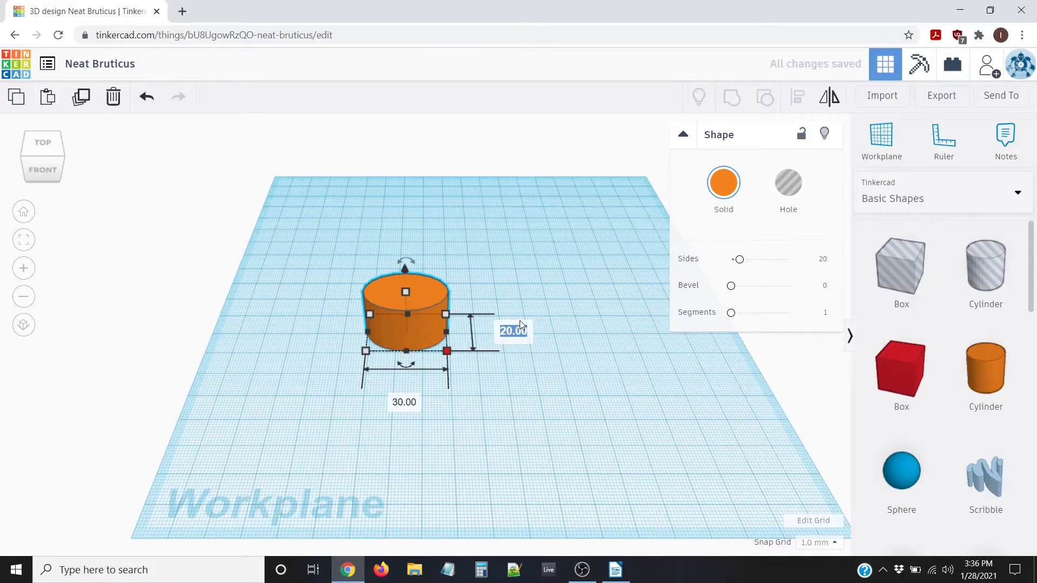
pyautogui.write('30')
pyautogui.press('Return')
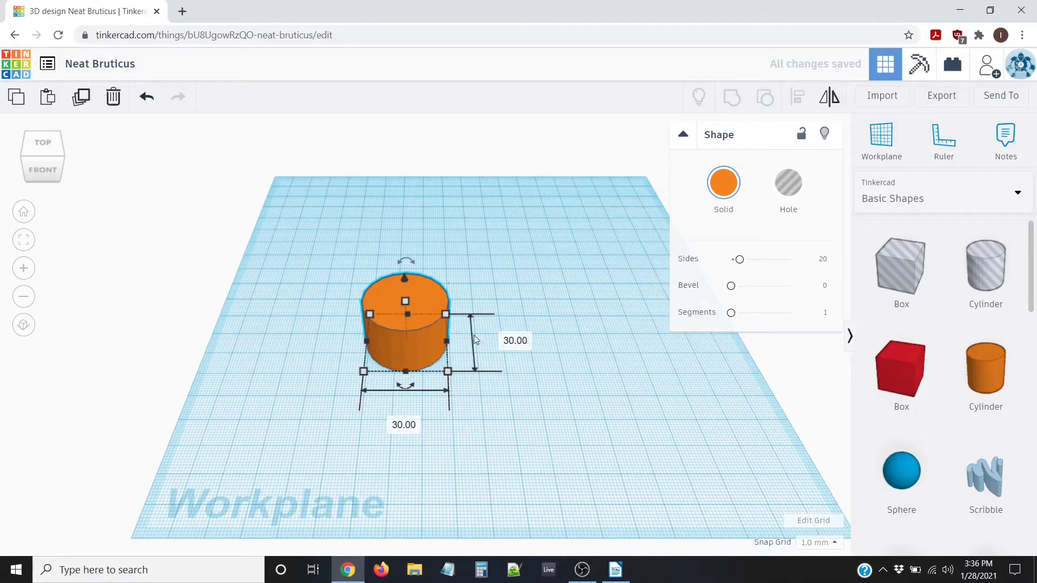
# - Set the cylinder's height to 5 mm and deselect it
pyautogui.click(348, 299)
pyautogui.click(402, 309)
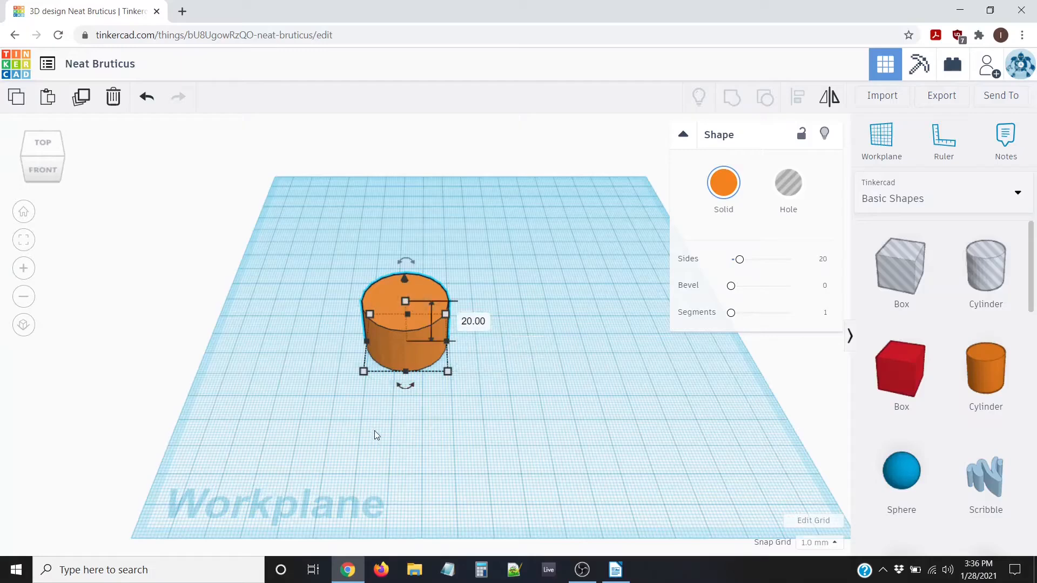
pyautogui.moveTo(377, 433); pyautogui.dragTo(469, 319, button='right')
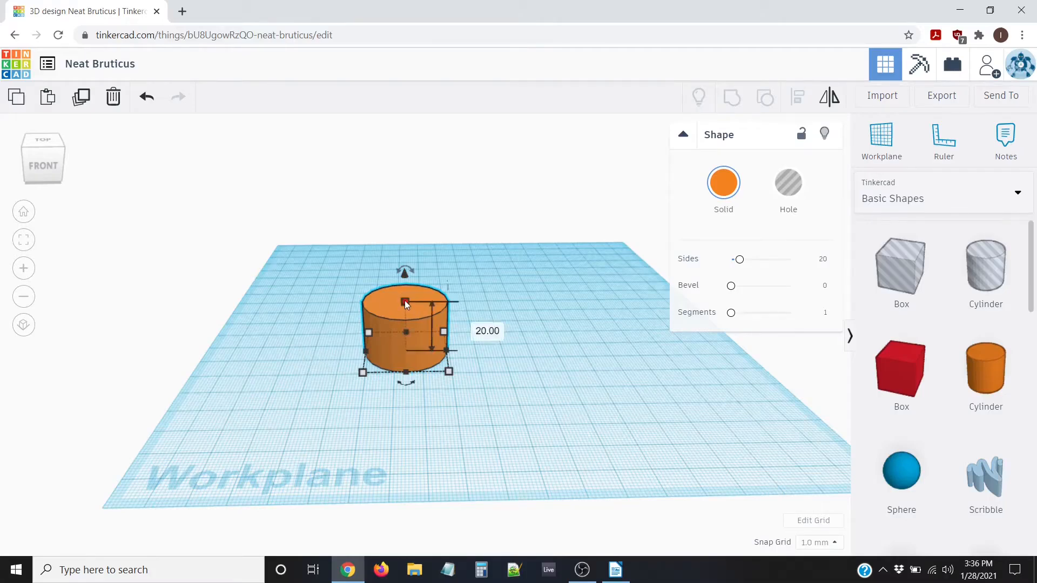
pyautogui.click(473, 328)
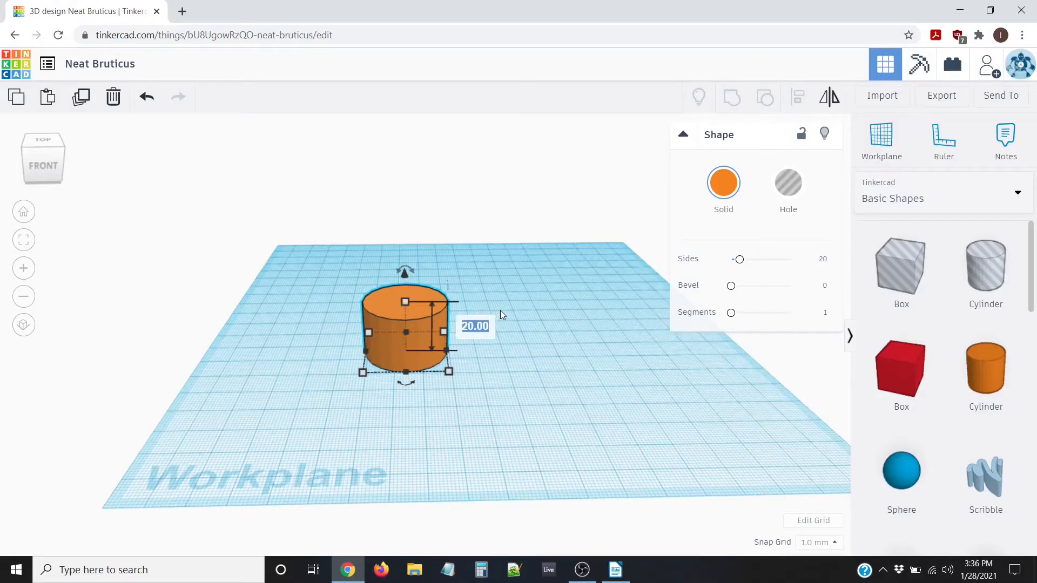
pyautogui.write('5')
pyautogui.press('Return')
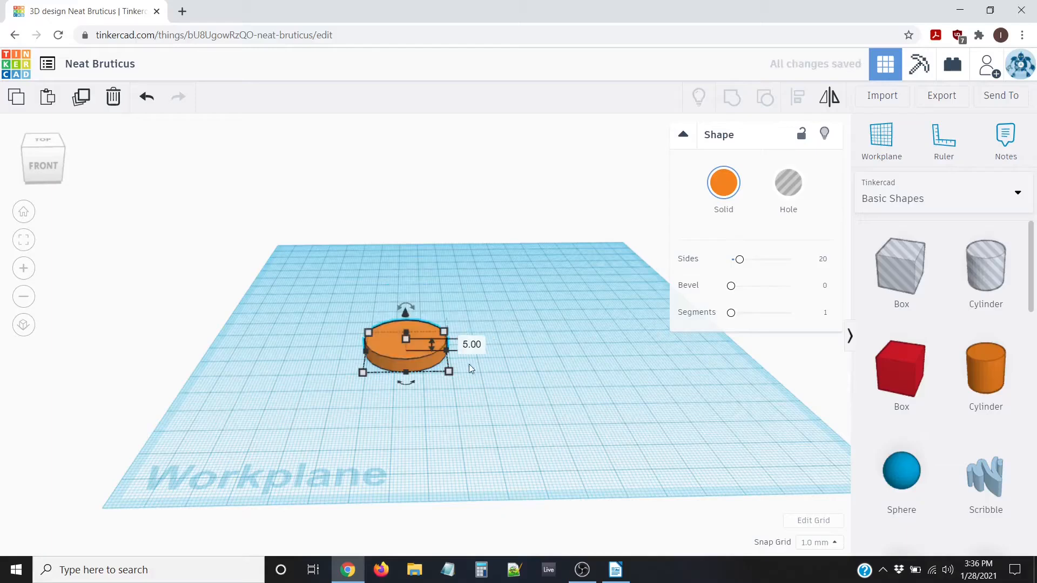
pyautogui.click(428, 401)
# - Duplicate the flat cylinder and, in top view, move the copy 24 mm to the right so the two overlap slightly
pyautogui.moveTo(436, 377); pyautogui.dragTo(423, 426, button='right')
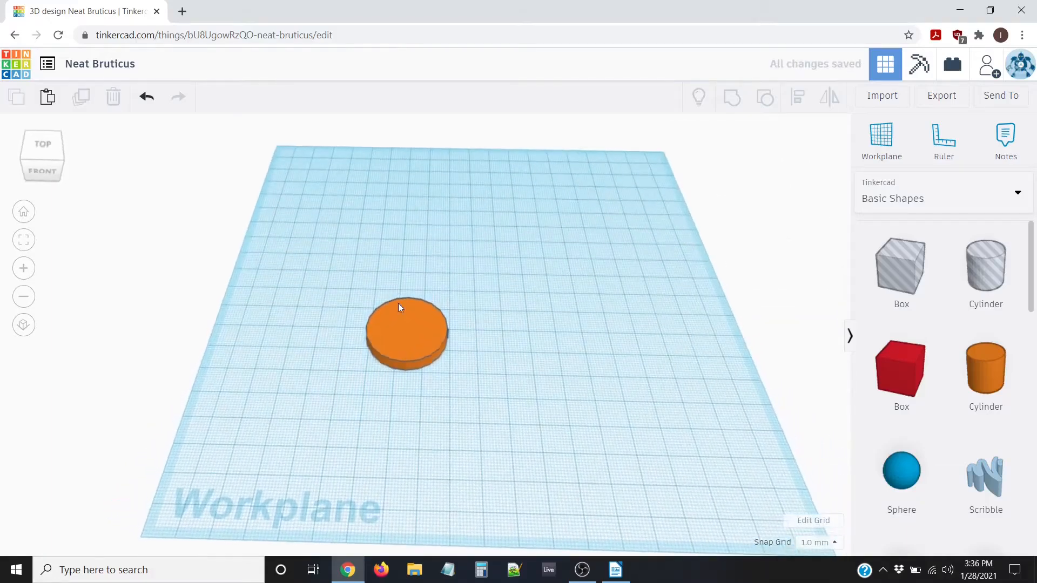
pyautogui.moveTo(455, 355); pyautogui.dragTo(397, 295, button='right')
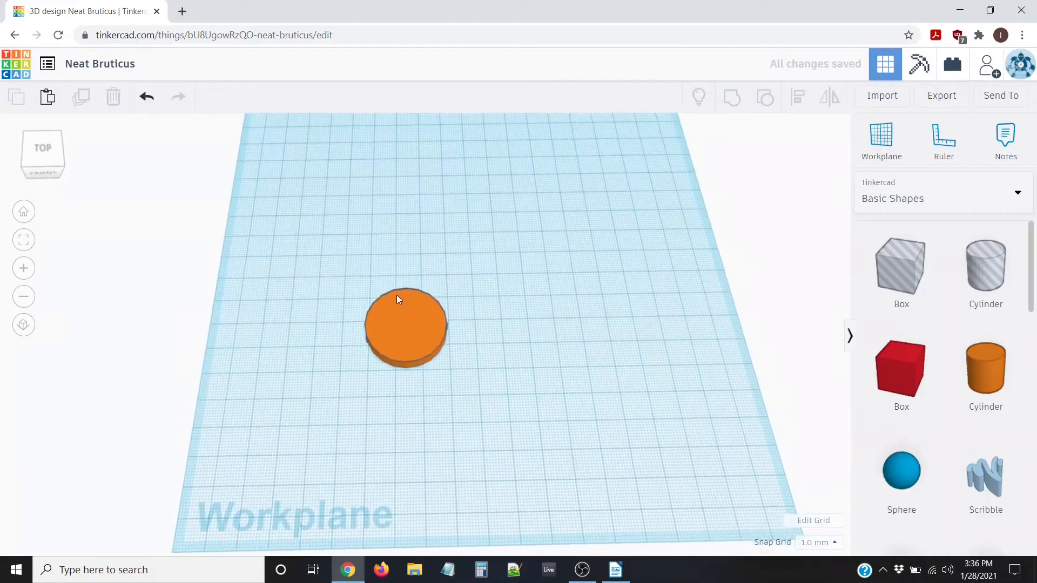
pyautogui.click(410, 330)
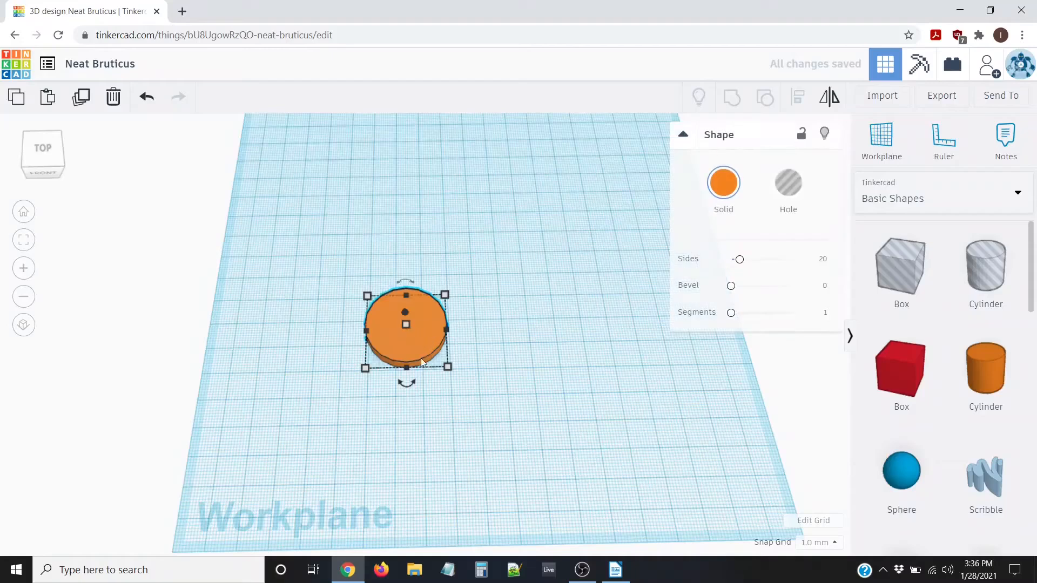
pyautogui.click(44, 147)
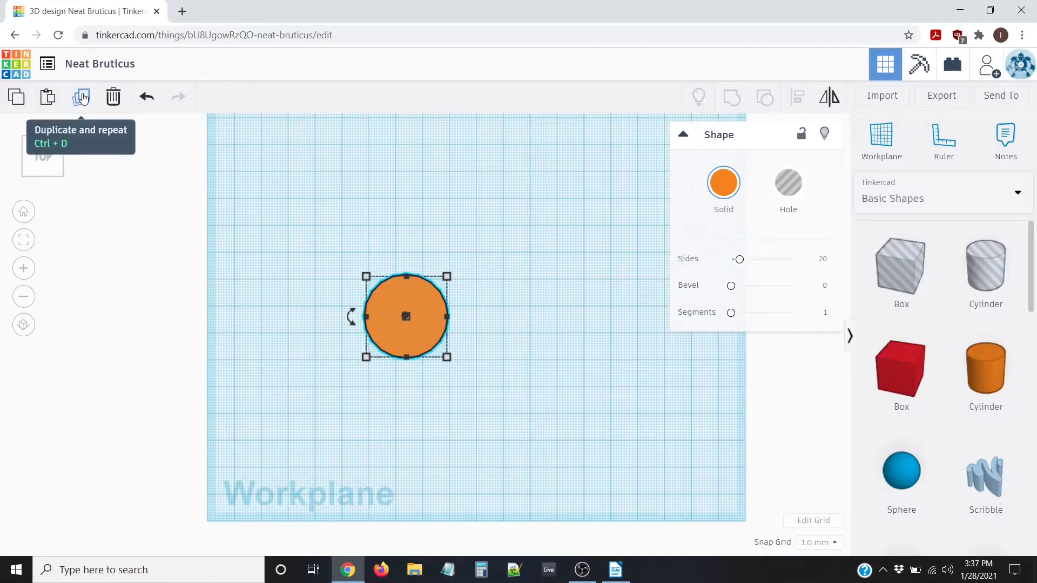
pyautogui.click(82, 98)
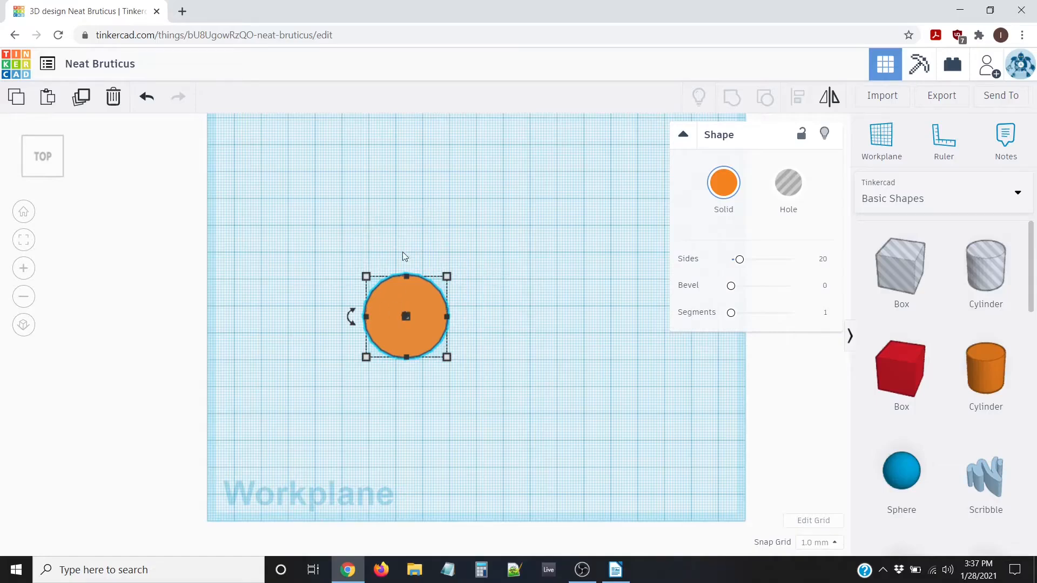
pyautogui.hotkey('ctrl', 'd')
pyautogui.press('Right')
pyautogui.press('Right')
pyautogui.press('Right')
pyautogui.press('Right')
pyautogui.press('Right')
pyautogui.press('Right')
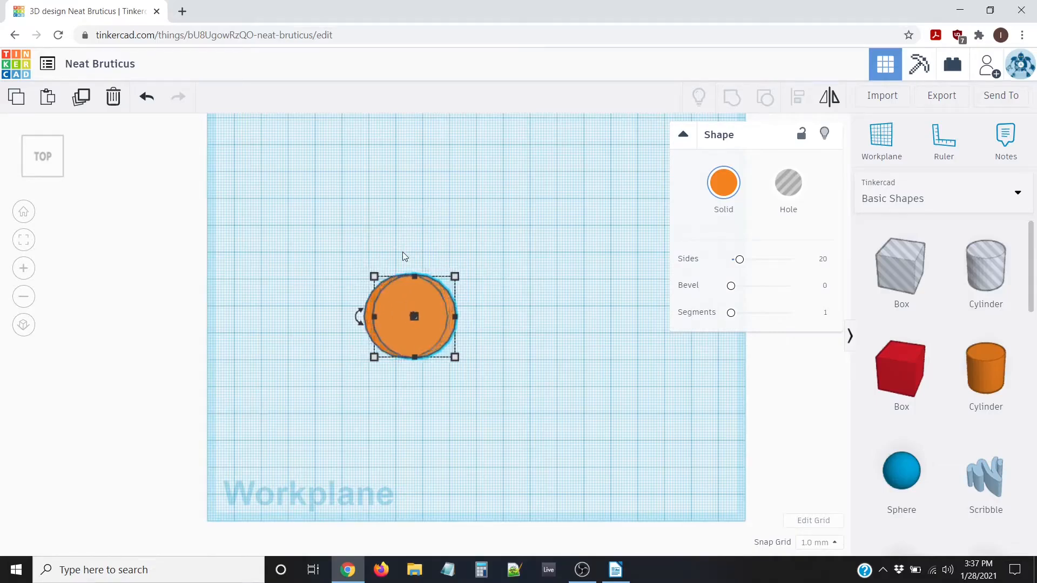
pyautogui.press('Right')
pyautogui.press('Right')
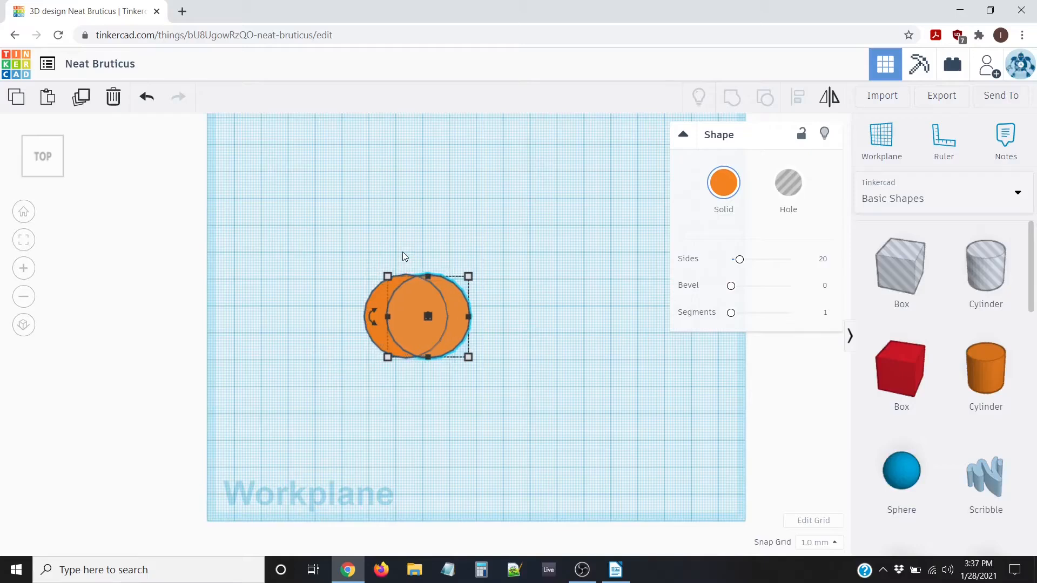
pyautogui.press('Right')
pyautogui.press('Right')
pyautogui.press('Right')
pyautogui.press('Right')
pyautogui.press('Right')
pyautogui.press('Right')
pyautogui.press('Right')
pyautogui.press('Right')
pyautogui.press('Right')
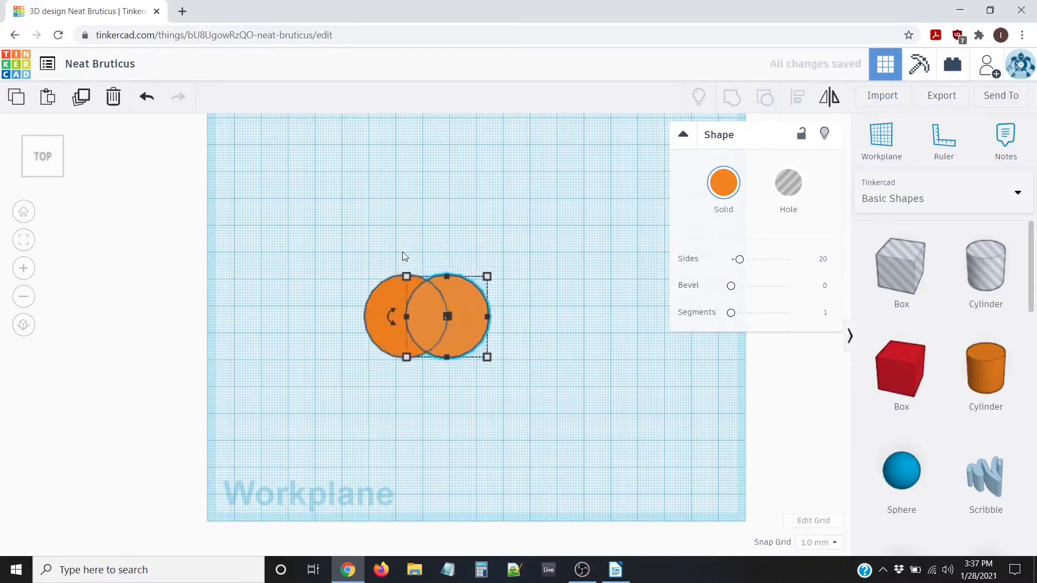
pyautogui.press('Right')
pyautogui.press('Right')
pyautogui.press('Right')
pyautogui.press('Right')
pyautogui.press('Right')
pyautogui.press('Right')
pyautogui.press('Right')
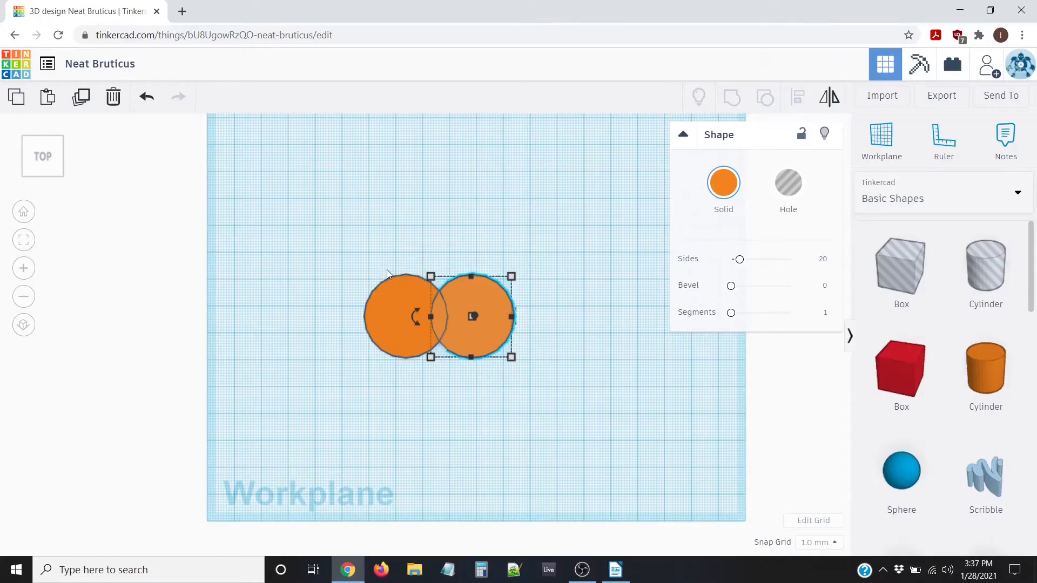
pyautogui.press('Right')
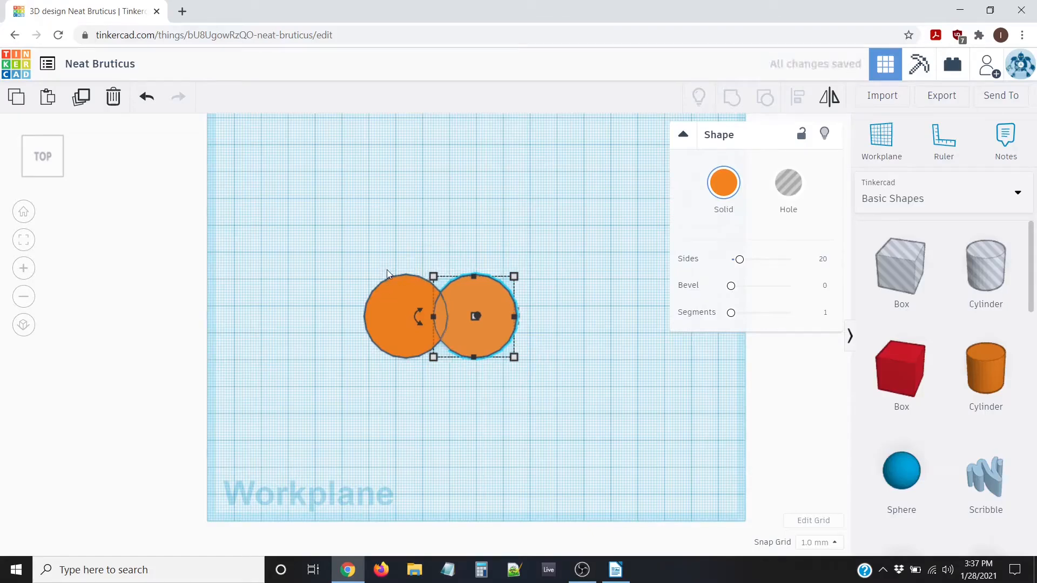
pyautogui.press('Left')
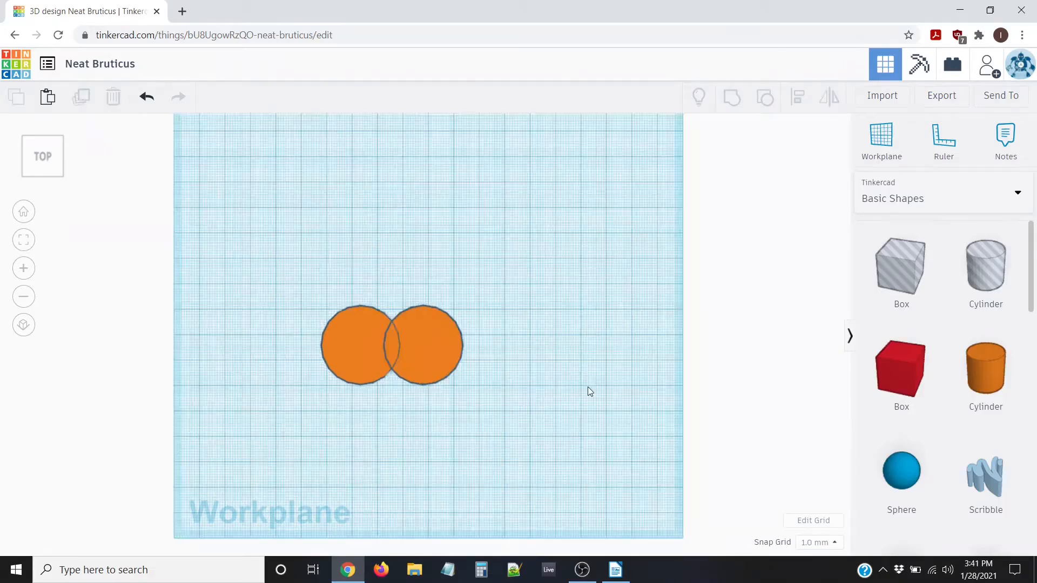
# - Place a solid box in front of the two overlapping cylinders and set its height to 5 mm
pyautogui.click(23, 211)
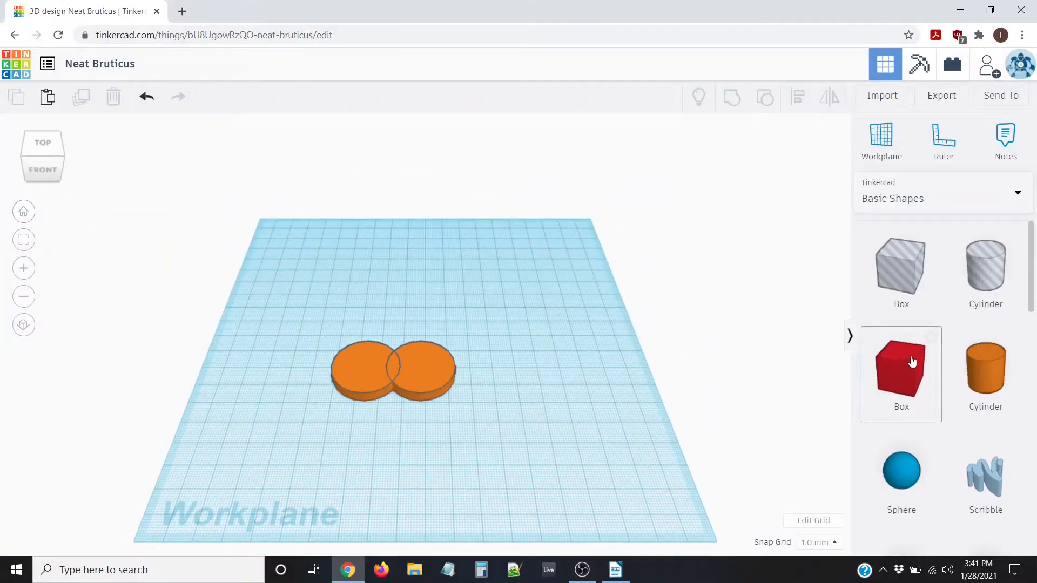
pyautogui.moveTo(792, 410); pyautogui.dragTo(393, 437)
pyautogui.scroll(3, 469, 459)
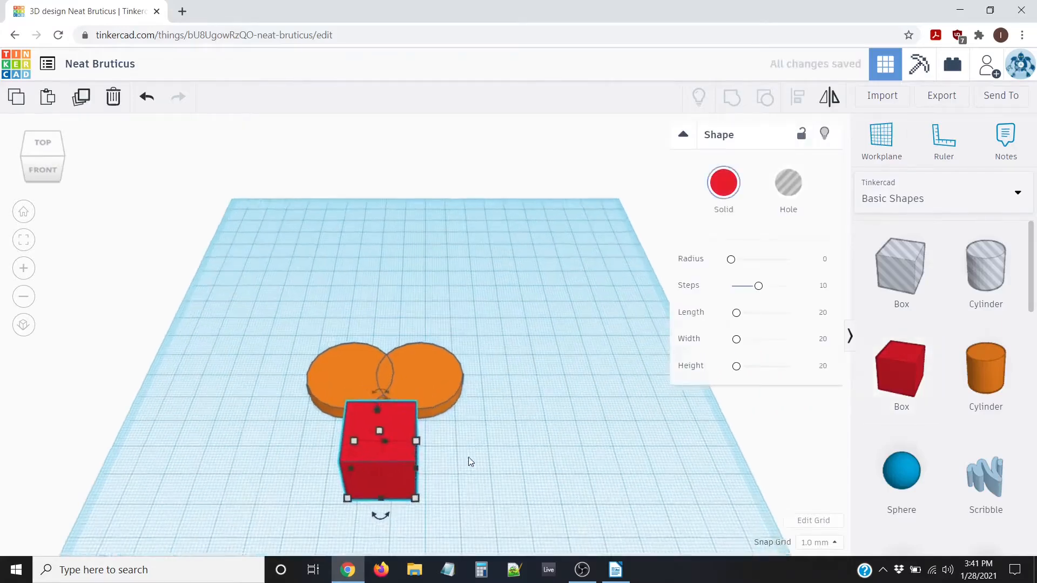
pyautogui.moveTo(469, 459); pyautogui.dragTo(472, 439, button='right')
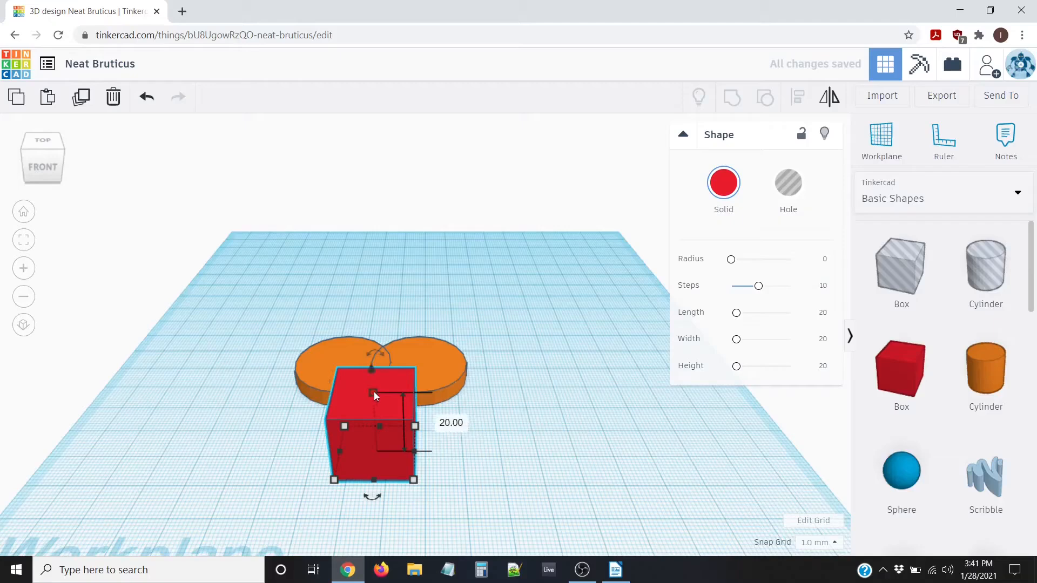
pyautogui.click(451, 422)
pyautogui.write('5')
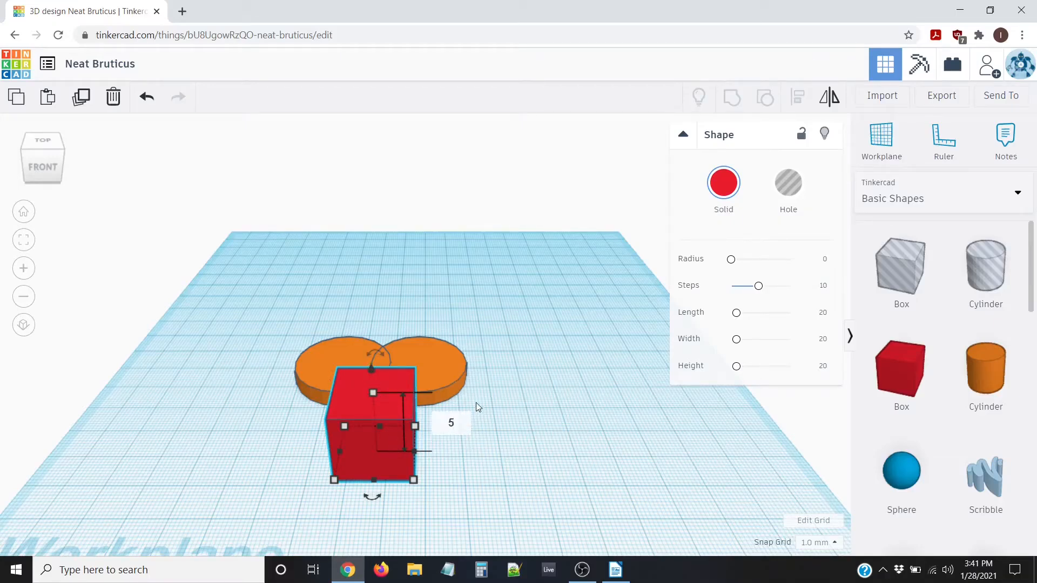
pyautogui.press('Return')
pyautogui.moveTo(196, 375); pyautogui.dragTo(193, 386, button='right')
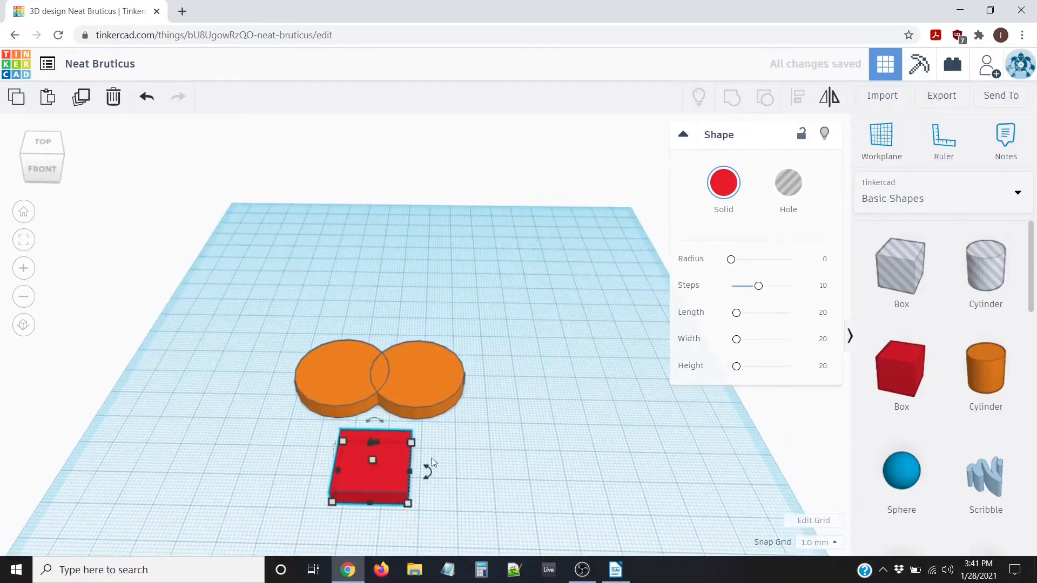
# - Set the box's base to 30 by 30 mm
pyautogui.scroll(-3, 379, 514)
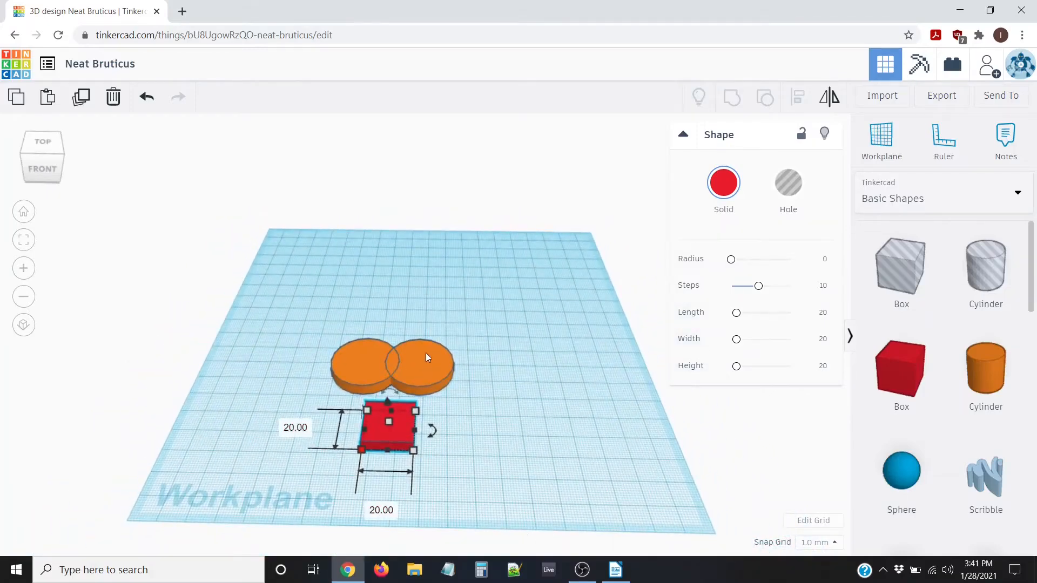
pyautogui.click(380, 509)
pyautogui.write('30')
pyautogui.press('Tab')
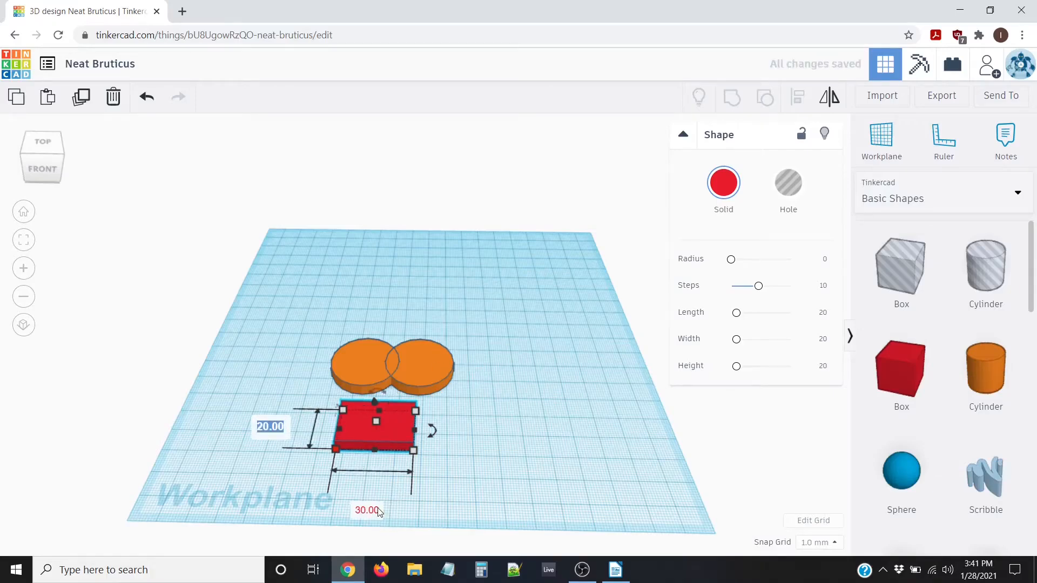
pyautogui.write('30')
pyautogui.press('Return')
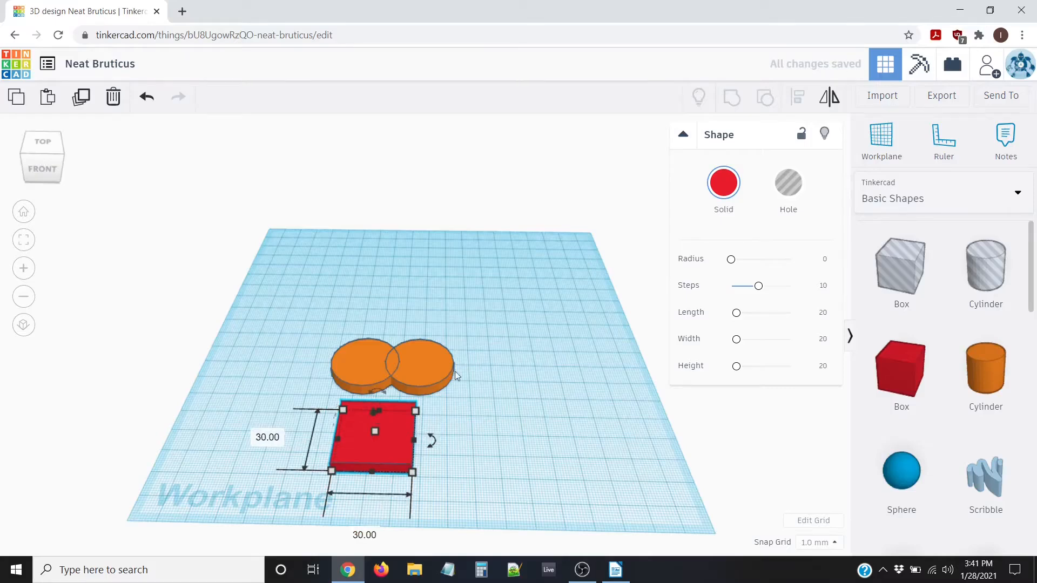
# - In top view, move the red box about 4 mm to the right so it is centred below the two overlapping cylinders
pyautogui.moveTo(498, 378); pyautogui.dragTo(491, 404, button='right')
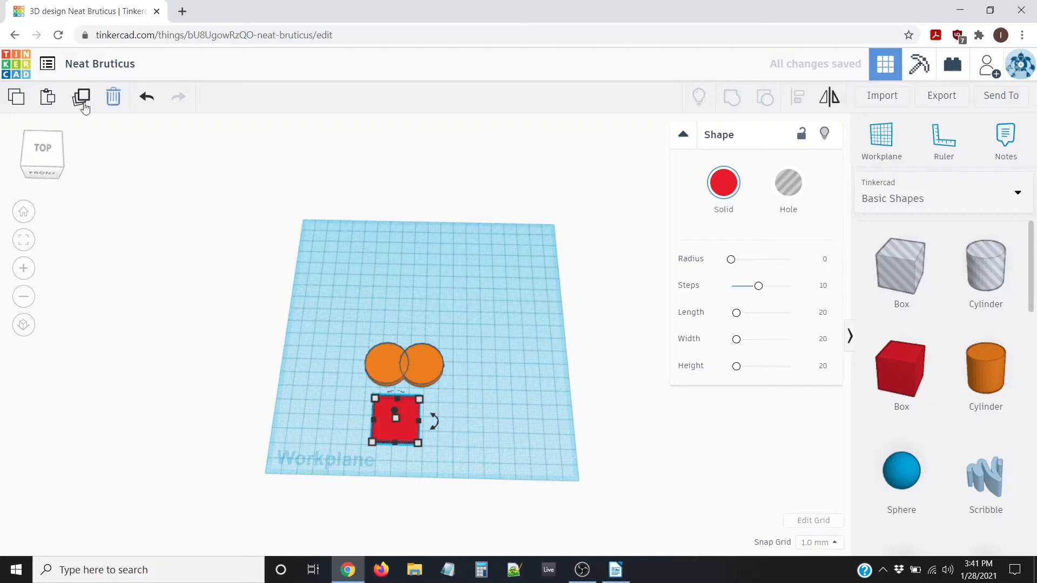
pyautogui.click(42, 151)
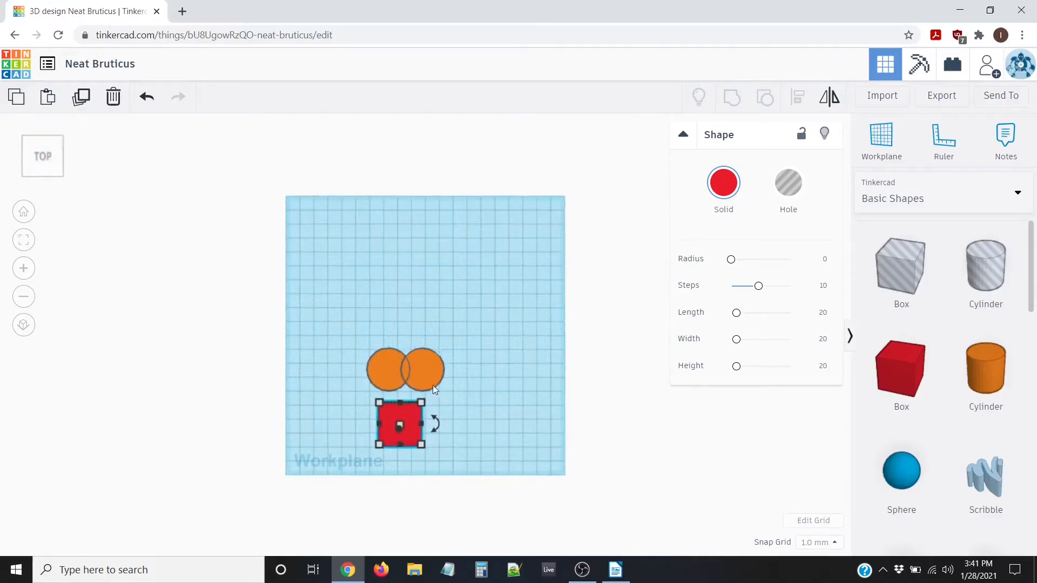
pyautogui.scroll(5, 400, 376)
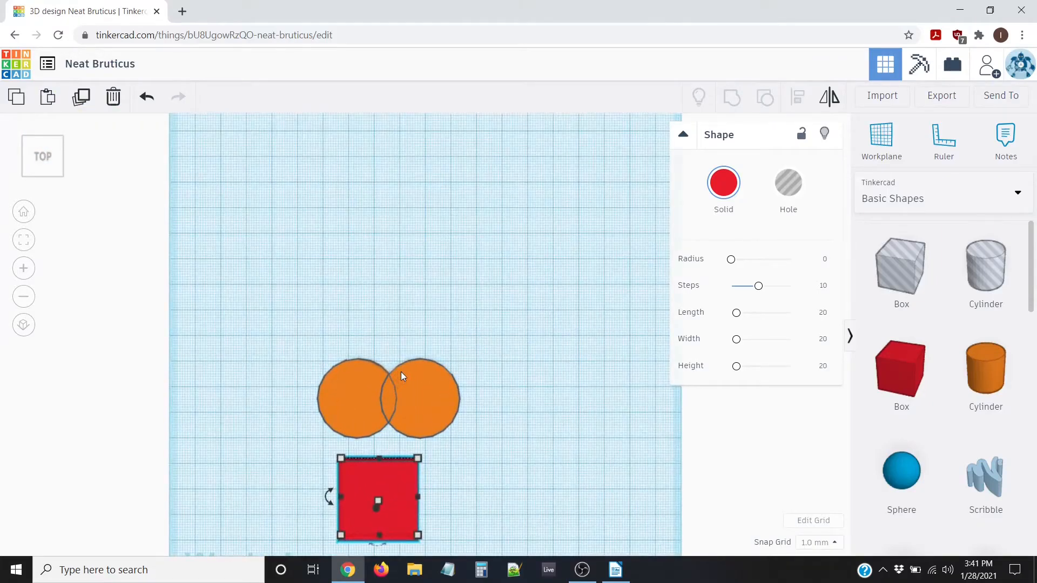
pyautogui.moveTo(357, 289); pyautogui.dragTo(468, 180, button='middle')
pyautogui.scroll(3, 476, 290)
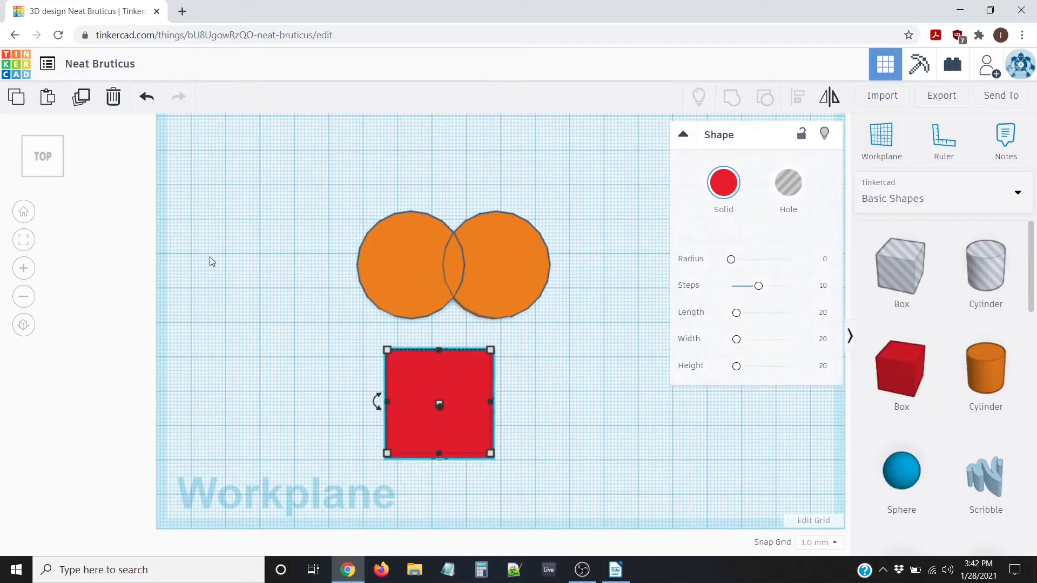
pyautogui.press('Right')
pyautogui.press('Right')
pyautogui.press('Right')
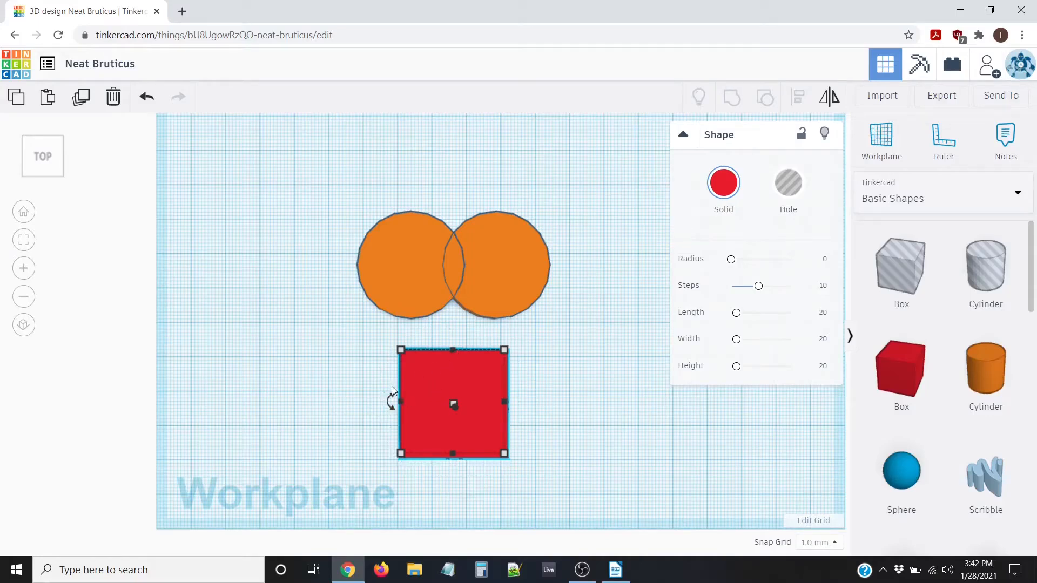
# - Rotate the red box 45° in the workplane so that one corner points at the cylinders
pyautogui.moveTo(389, 401)
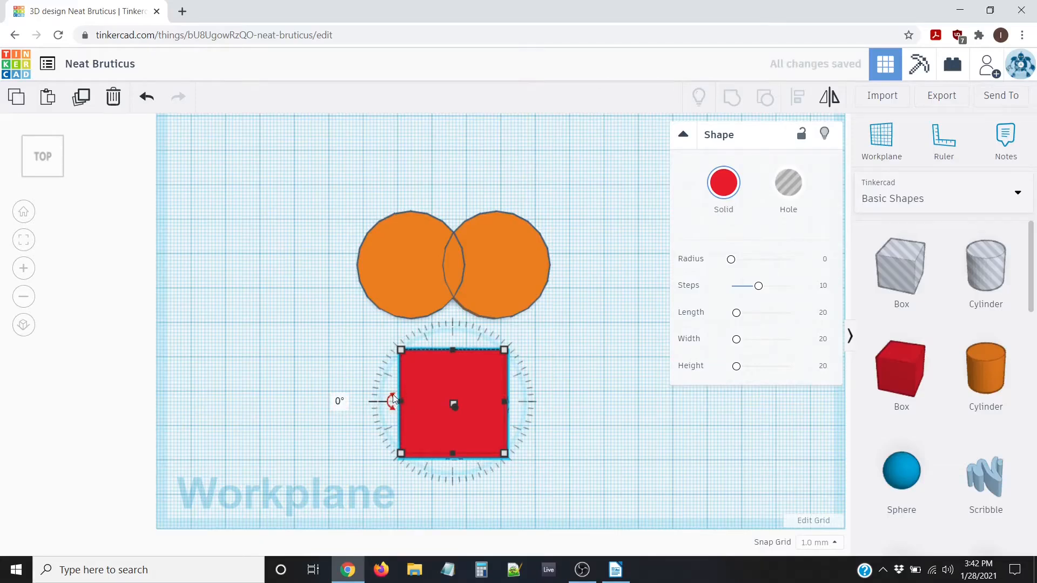
pyautogui.click(392, 395)
pyautogui.moveTo(391, 398); pyautogui.dragTo(387, 416)
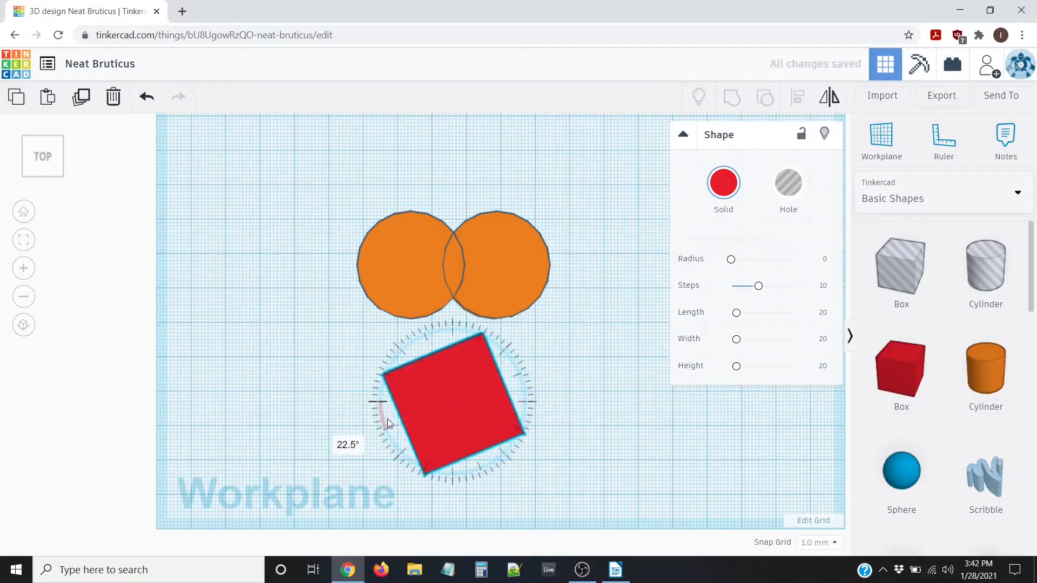
pyautogui.moveTo(387, 419); pyautogui.dragTo(396, 443)
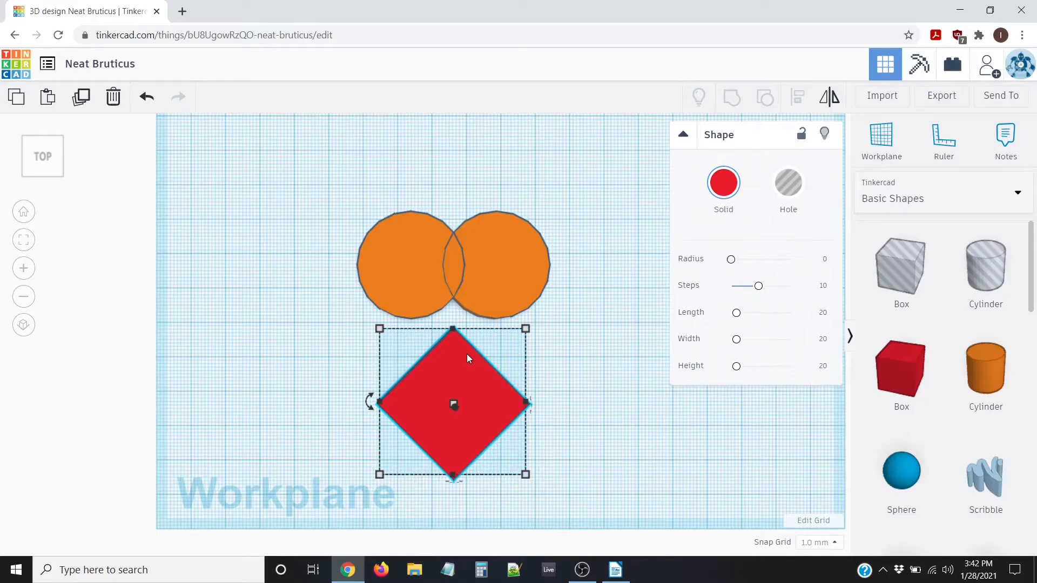
# - Move the rotated box about 27 mm towards the cylinders until its upper corner meets the notch between them, and deselect it
pyautogui.press('Up')
pyautogui.press('Up')
pyautogui.press('Up')
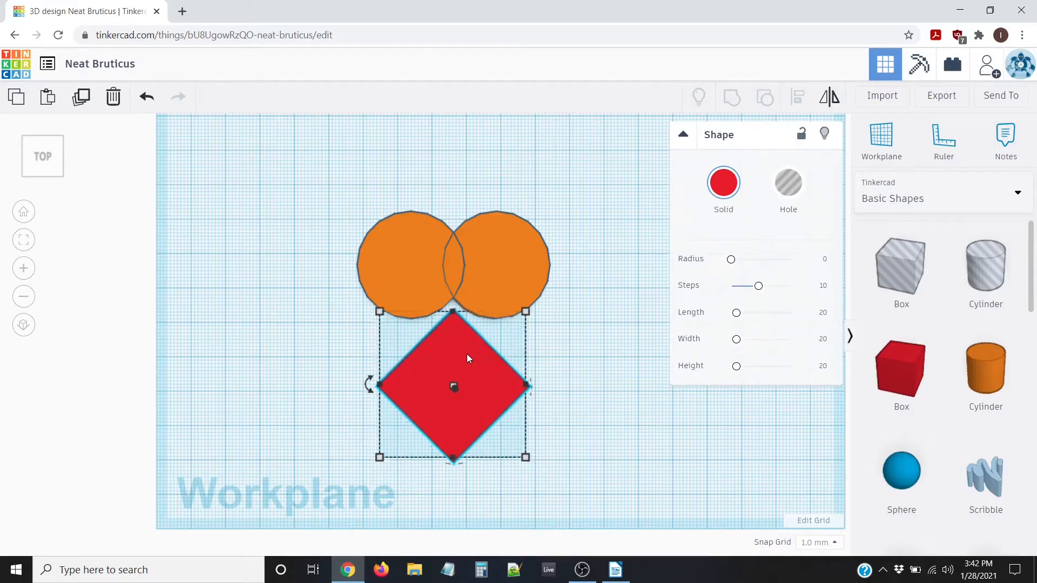
pyautogui.press('Up')
pyautogui.press('Up')
pyautogui.press('Up')
pyautogui.press('Up')
pyautogui.press('Up')
pyautogui.press('Up')
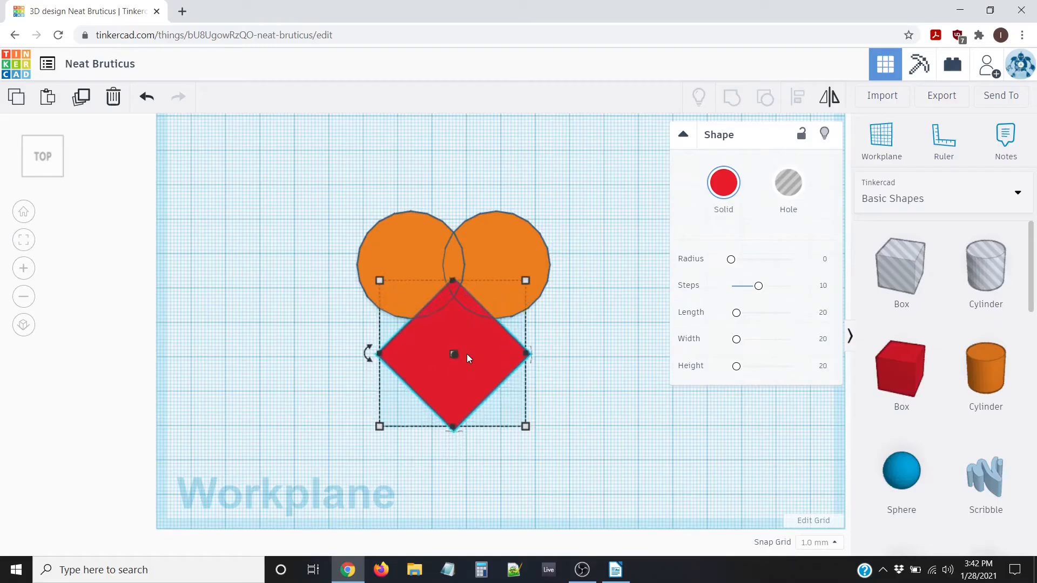
pyautogui.press('Up')
pyautogui.press('Up')
pyautogui.press('Up')
pyautogui.press('Up')
pyautogui.press('Up')
pyautogui.press('Up')
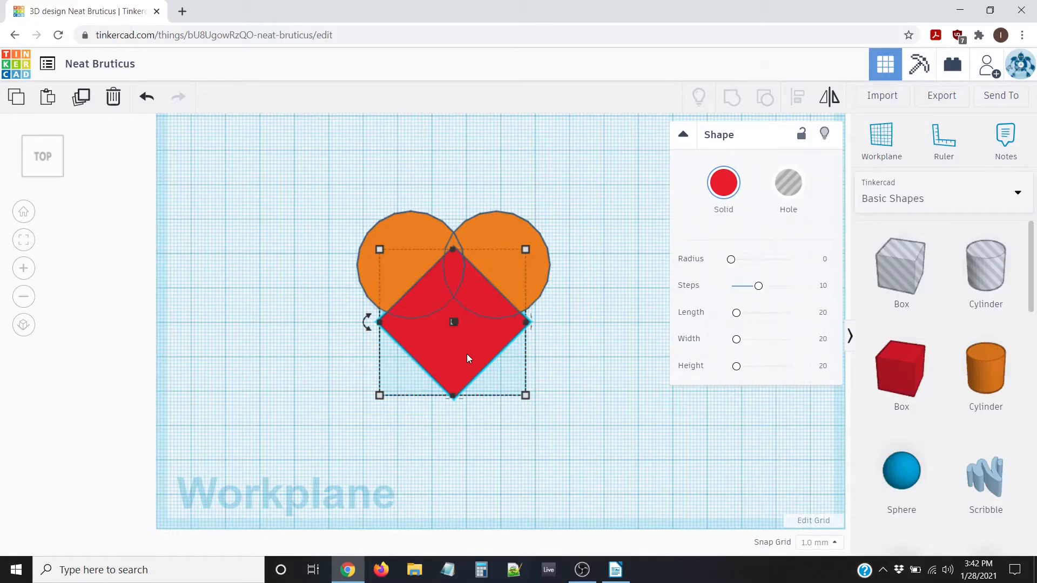
pyautogui.press('Up')
pyautogui.press('Up')
pyautogui.press('Up')
pyautogui.press('Up')
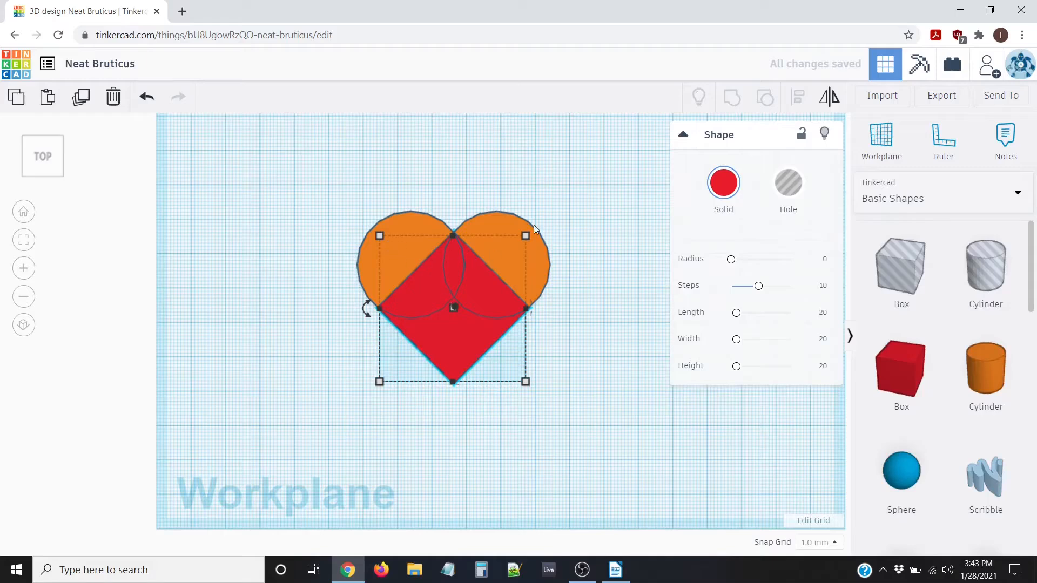
pyautogui.click(280, 297)
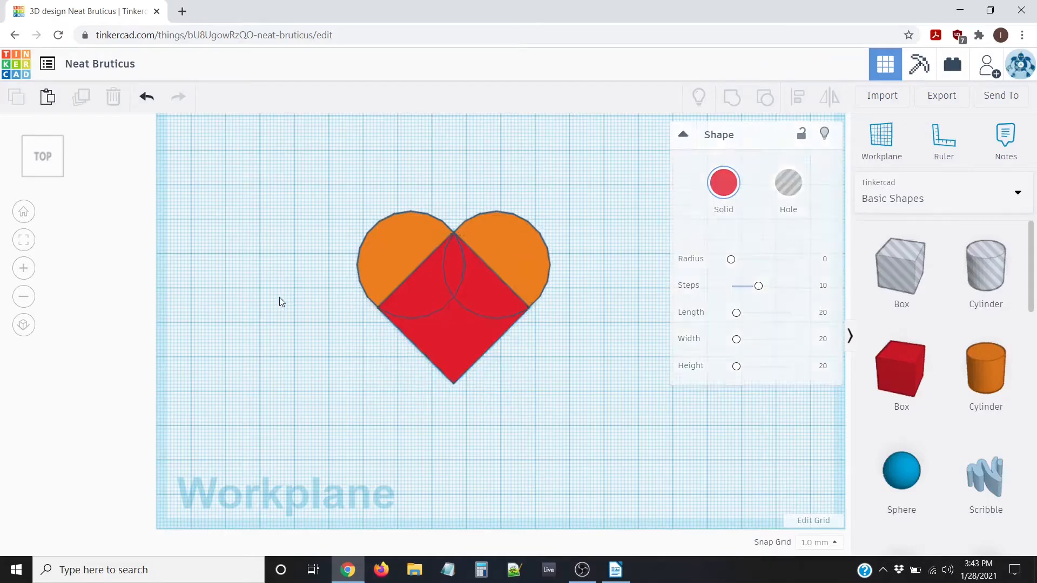
# - Group the two cylinders and the rotated box into one solid heart and deselect it
pyautogui.moveTo(293, 147); pyautogui.dragTo(610, 489)
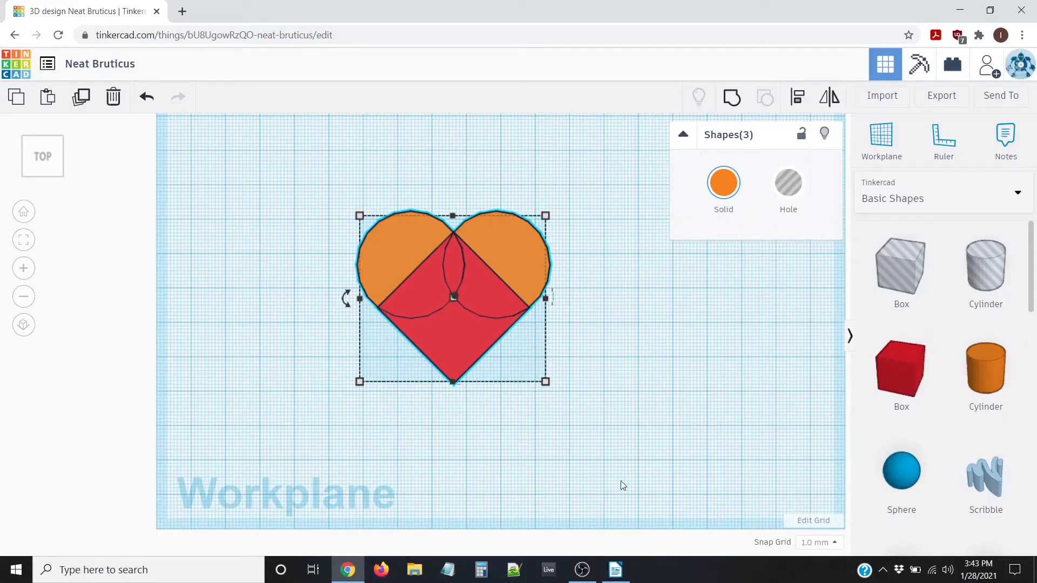
pyautogui.moveTo(559, 398); pyautogui.dragTo(475, 294, button='right')
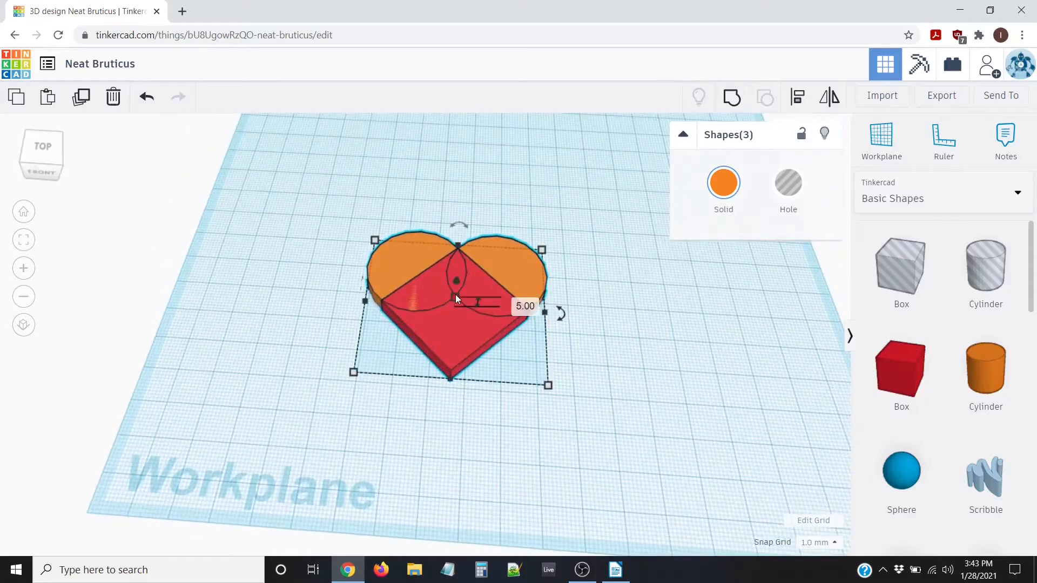
pyautogui.moveTo(498, 400); pyautogui.dragTo(519, 452, button='right')
pyautogui.moveTo(312, 170); pyautogui.dragTo(610, 503)
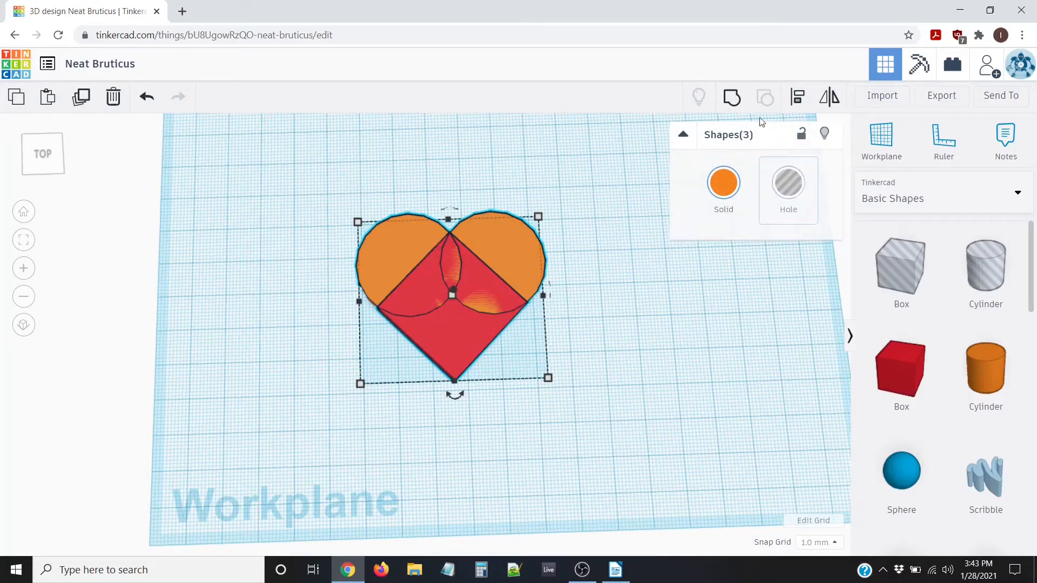
pyautogui.click(731, 98)
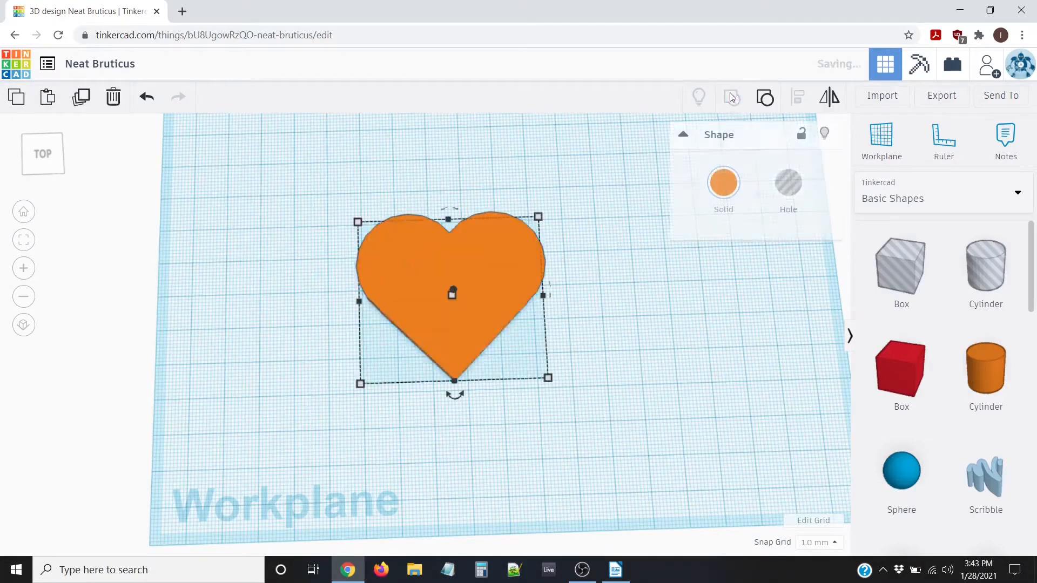
pyautogui.click(604, 297)
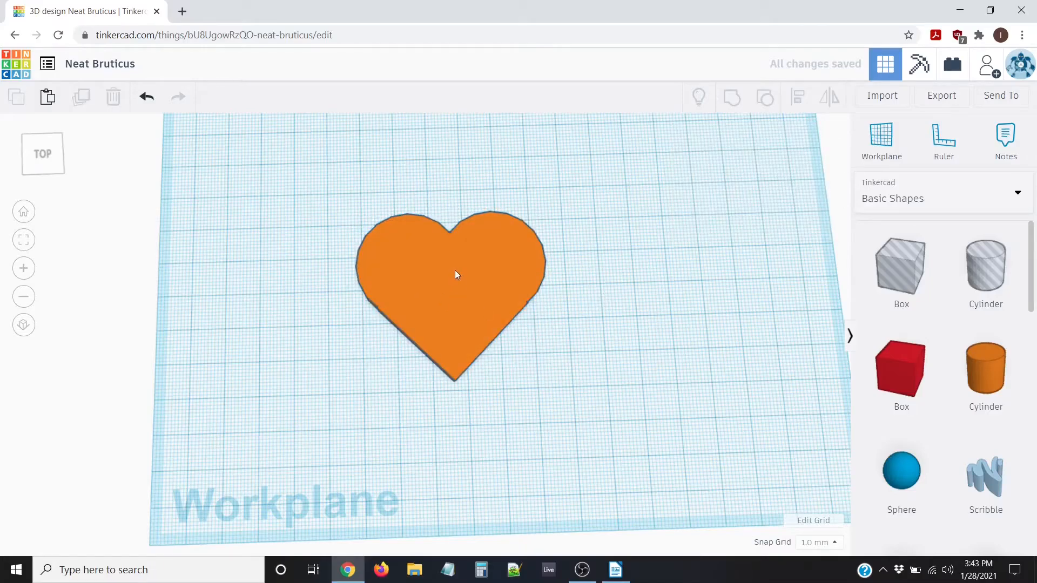
# - Examine the grouped heart from several angles, especially the side edges where the cylinders join the box
pyautogui.moveTo(514, 275); pyautogui.dragTo(546, 419, button='right')
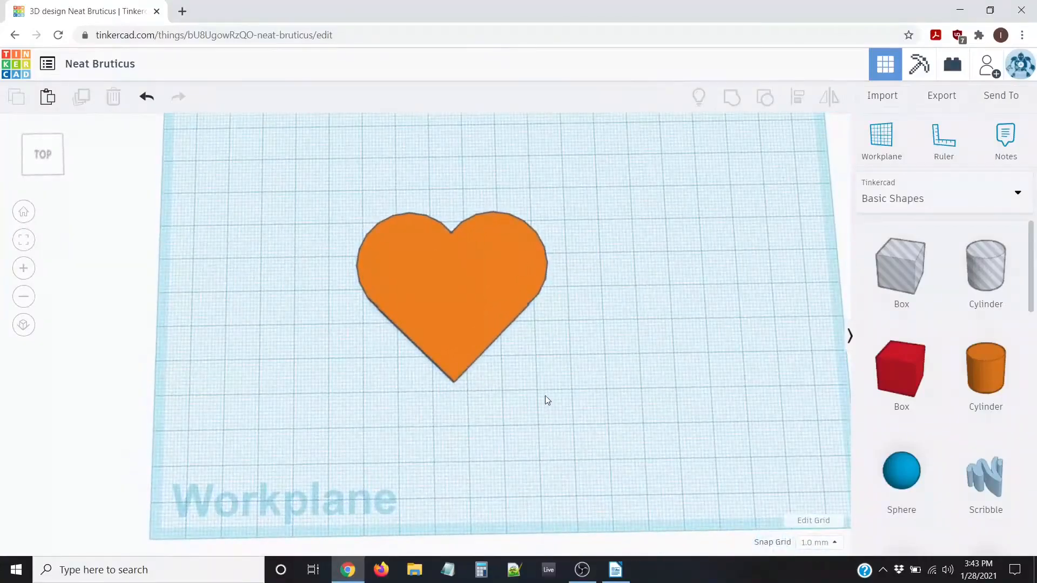
pyautogui.scroll(5, 547, 397)
pyautogui.moveTo(317, 312); pyautogui.dragTo(395, 260, button='right')
pyautogui.scroll(3, 306, 331)
pyautogui.moveTo(306, 332); pyautogui.dragTo(335, 375, button='middle')
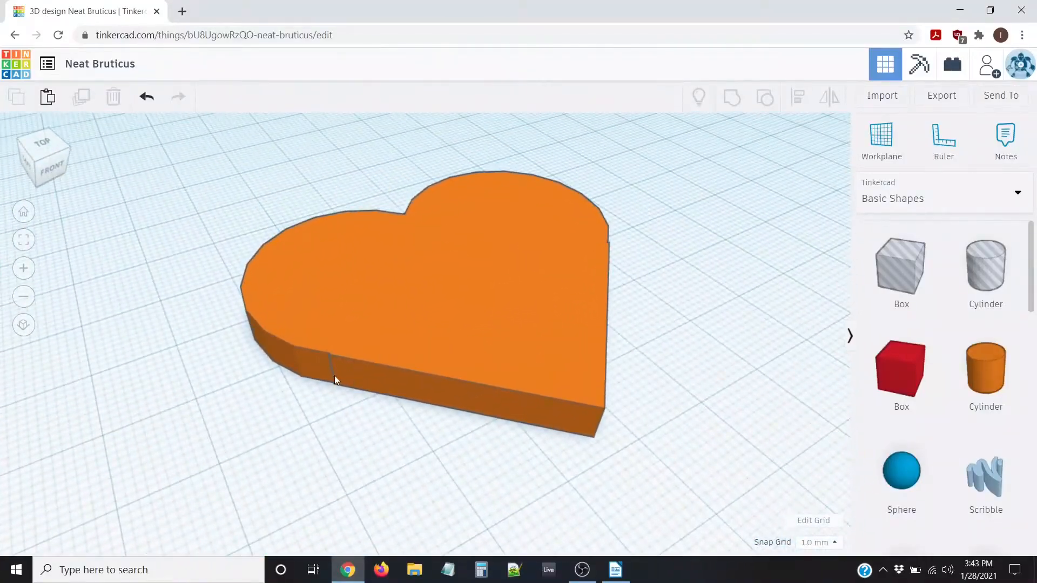
pyautogui.moveTo(335, 375); pyautogui.dragTo(689, 344, button='right')
pyautogui.moveTo(666, 310); pyautogui.dragTo(542, 341, button='right')
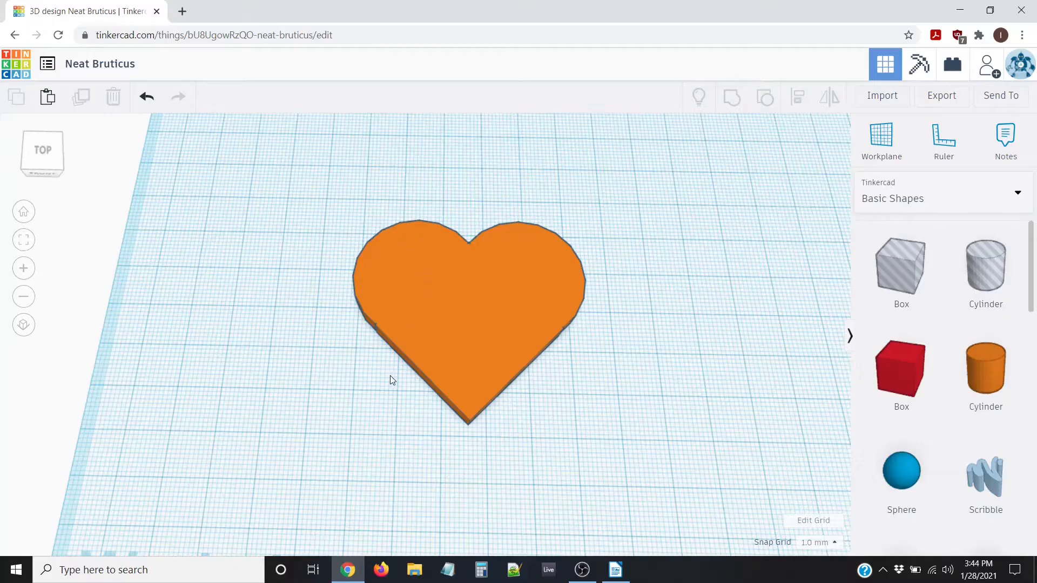
# - Change the heart's solid colour to the bright red preset and deselect it
pyautogui.scroll(2, 391, 378)
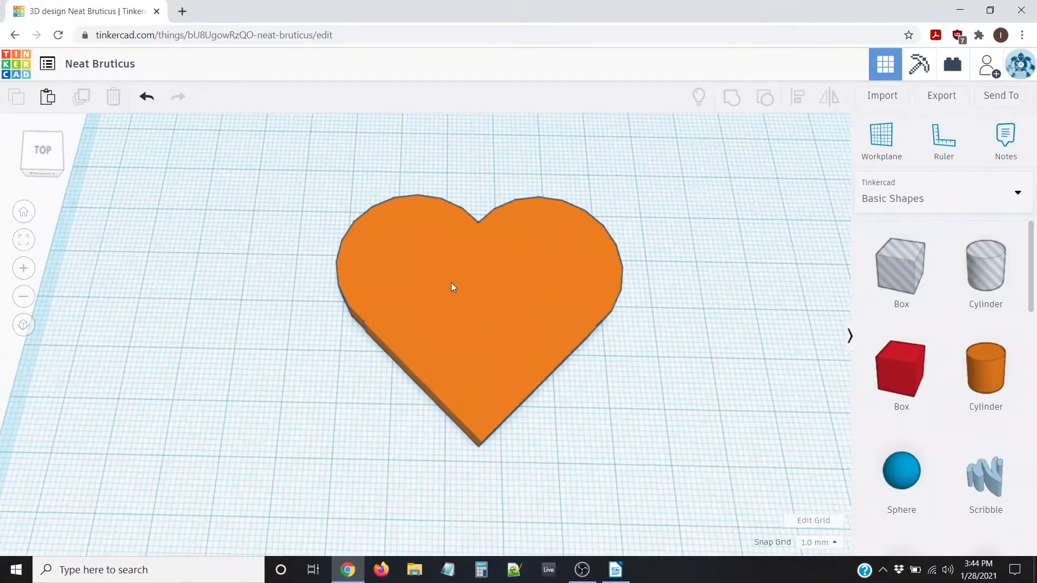
pyautogui.click(421, 286)
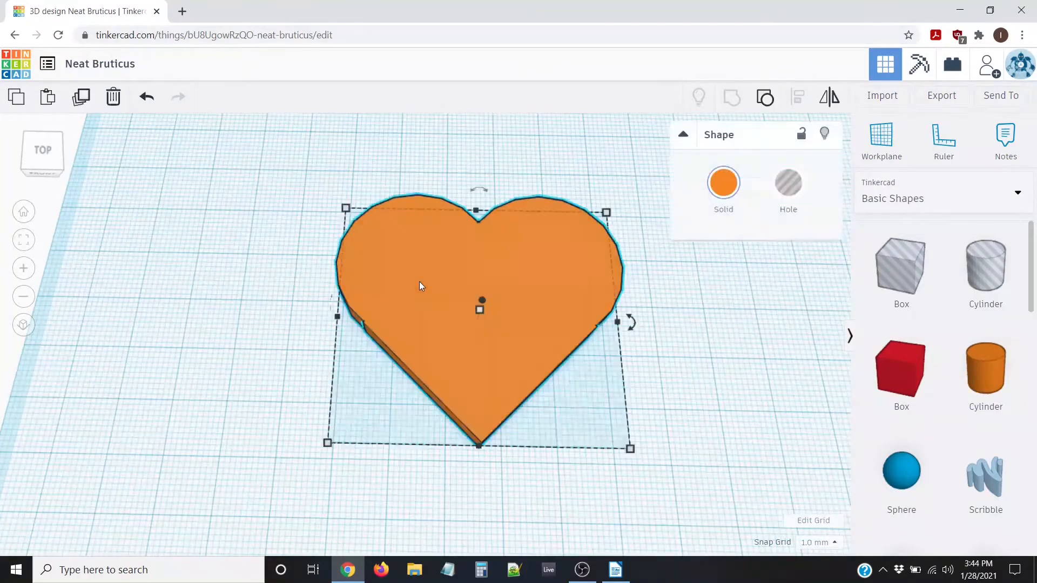
pyautogui.click(728, 187)
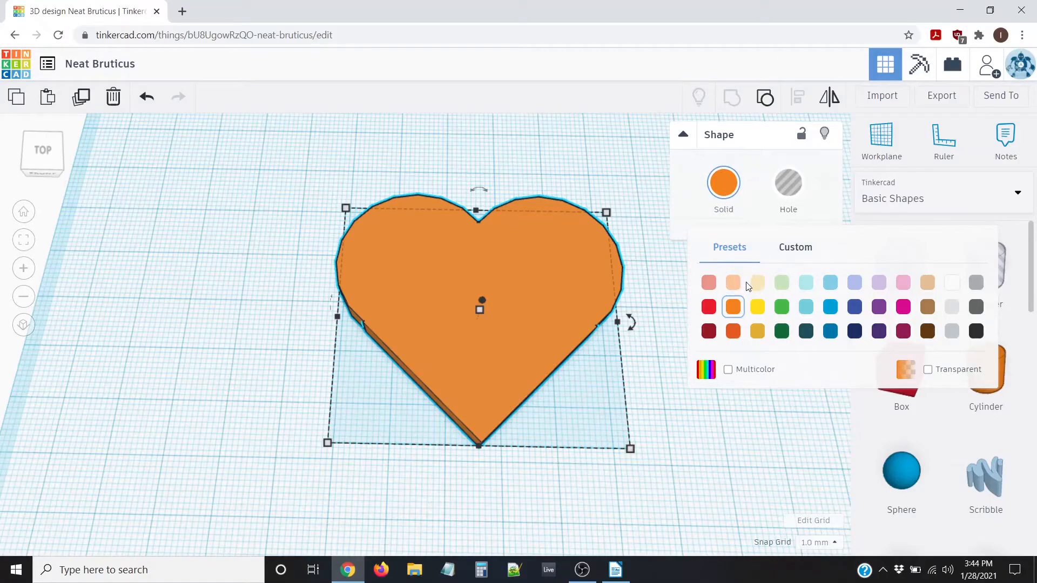
pyautogui.click(709, 309)
pyautogui.click(36, 304)
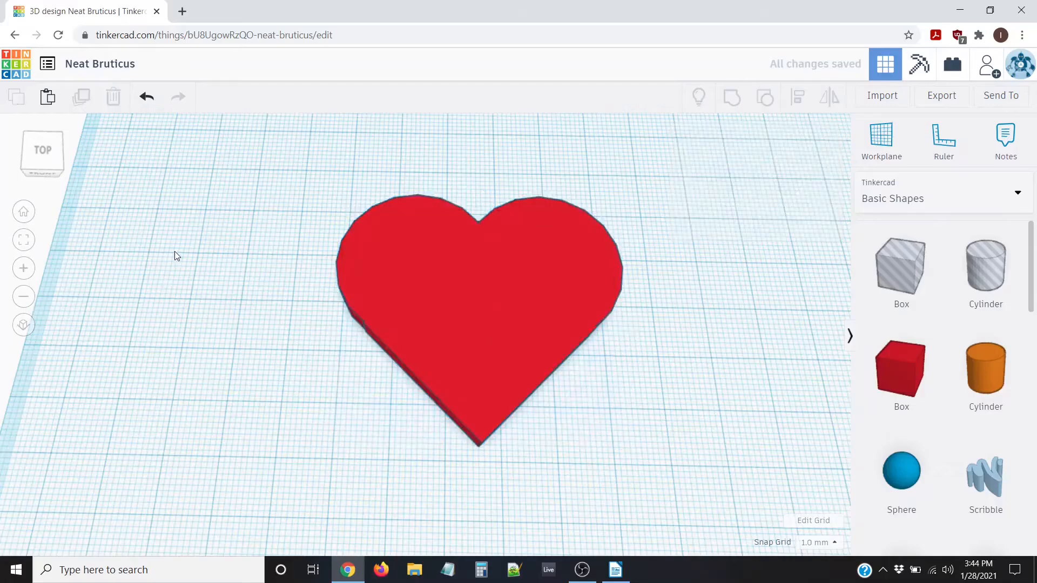
# - Resize the heart's base to 75 by 75 mm
pyautogui.scroll(-4, 213, 267)
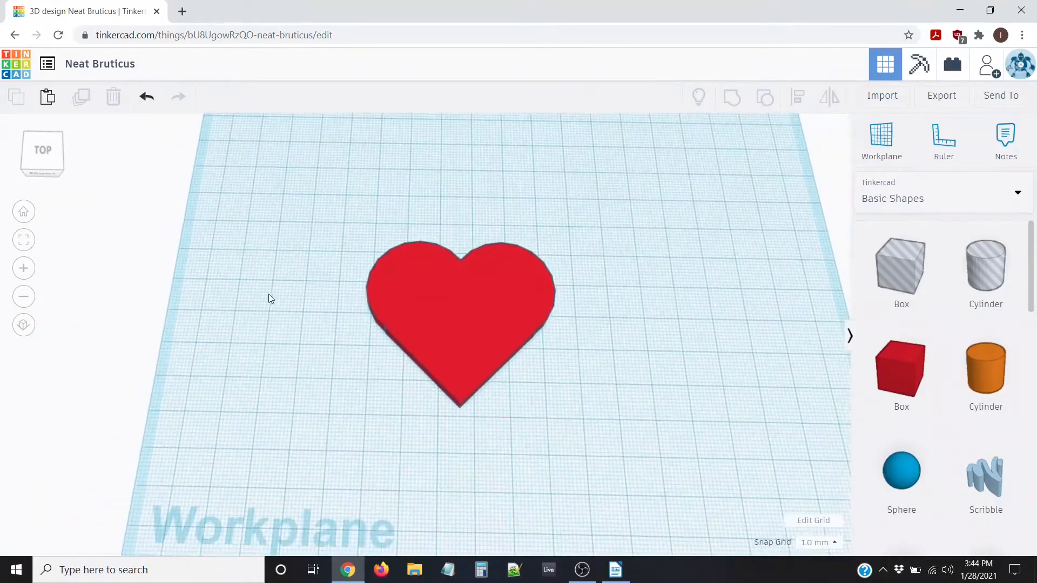
pyautogui.click(499, 338)
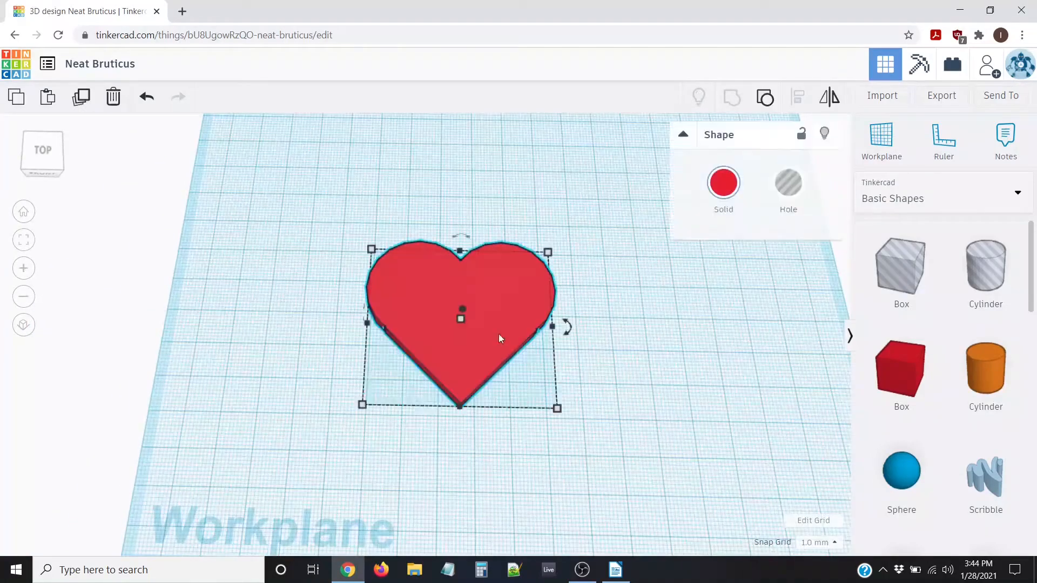
pyautogui.click(558, 408)
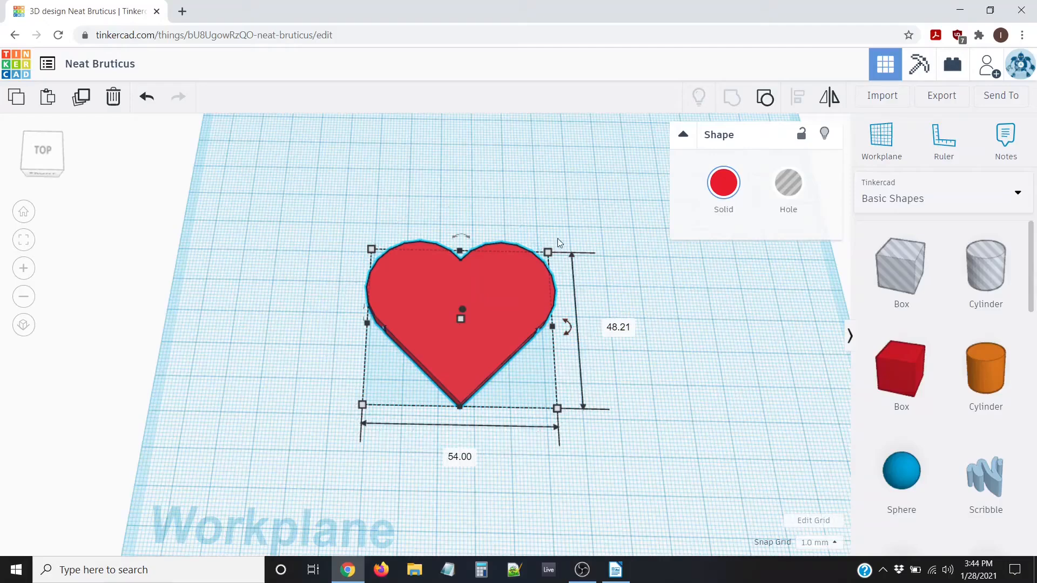
pyautogui.click(460, 457)
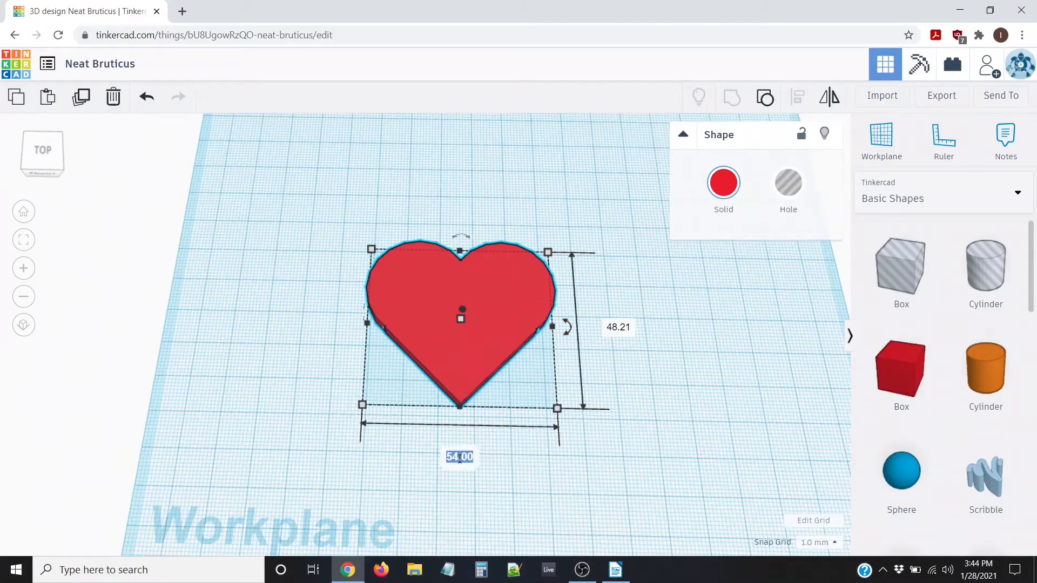
pyautogui.write('75')
pyautogui.press('Tab')
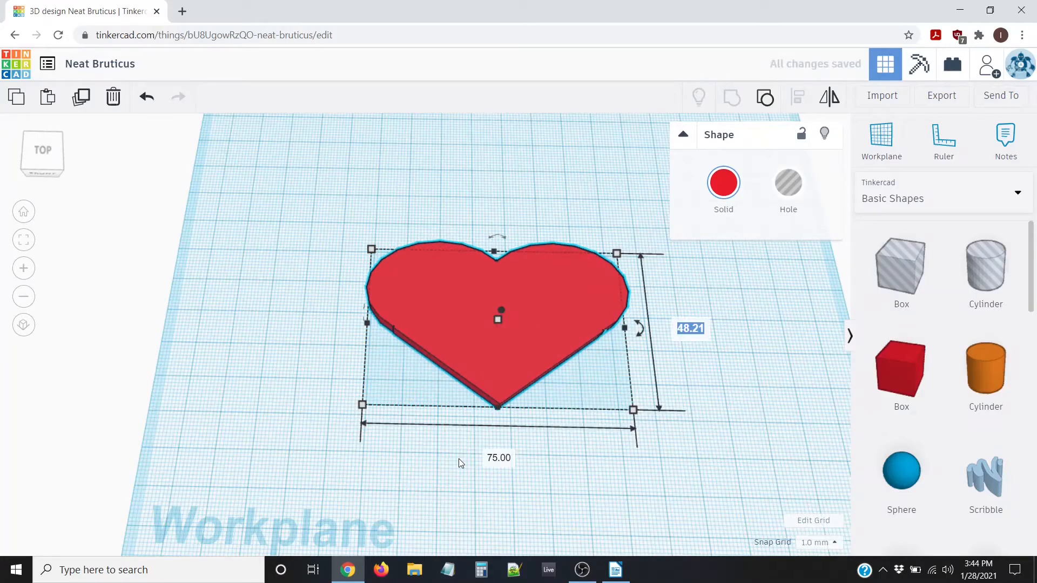
pyautogui.write('75')
pyautogui.press('Return')
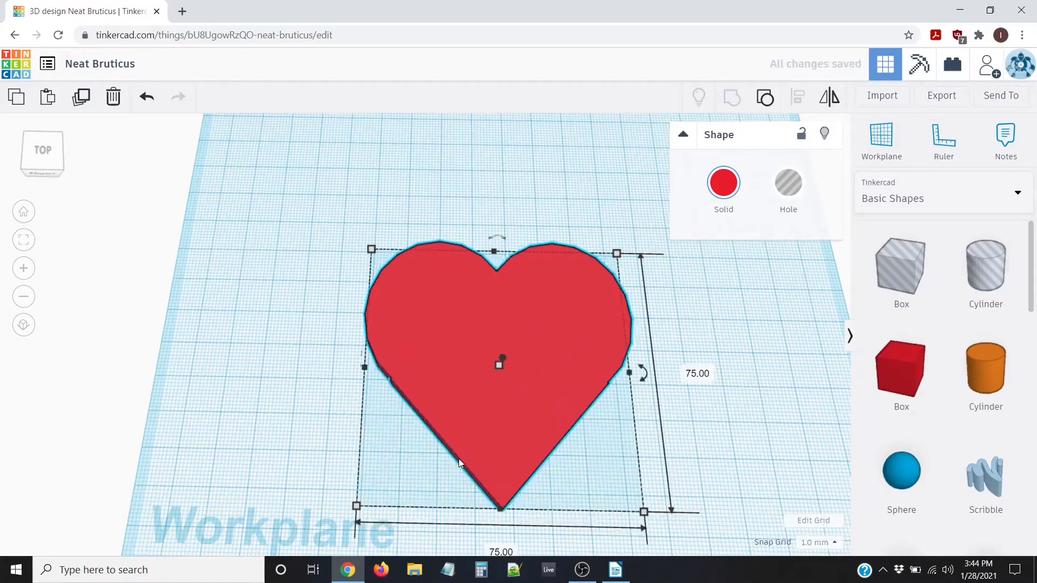
# - Move the heart to the left side of the workplane and deselect it
pyautogui.scroll(-2, 288, 365)
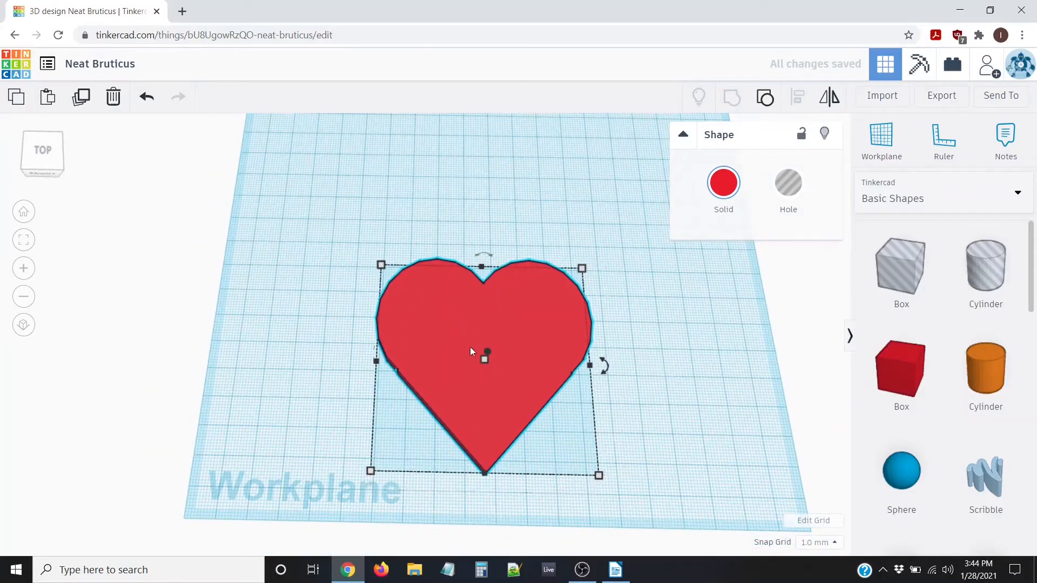
pyautogui.moveTo(459, 310); pyautogui.dragTo(324, 276)
pyautogui.click(527, 322)
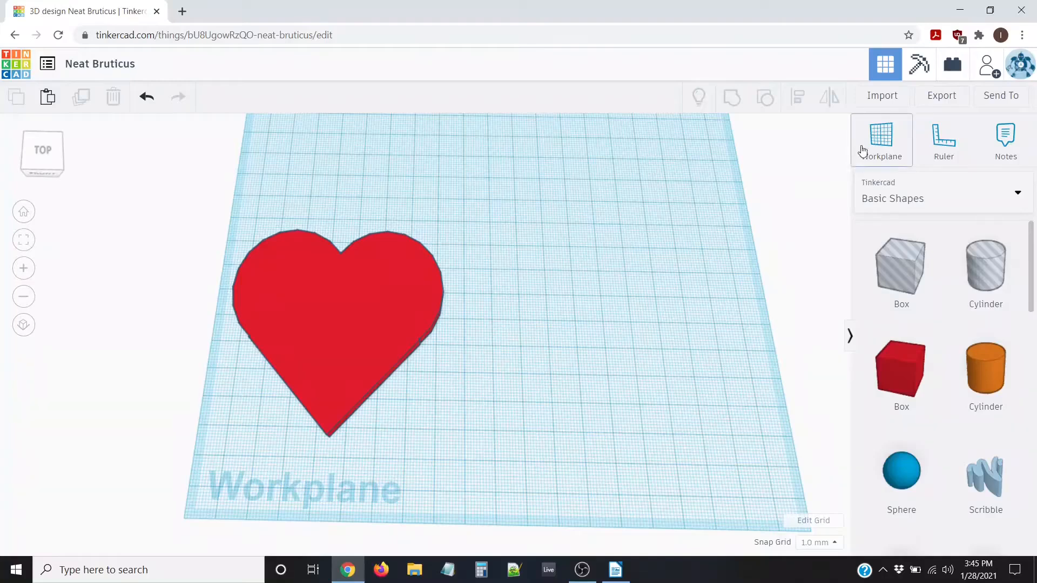
# - Switch the shape library to the full Shape Generators collection and look through its first page
pyautogui.click(933, 199)
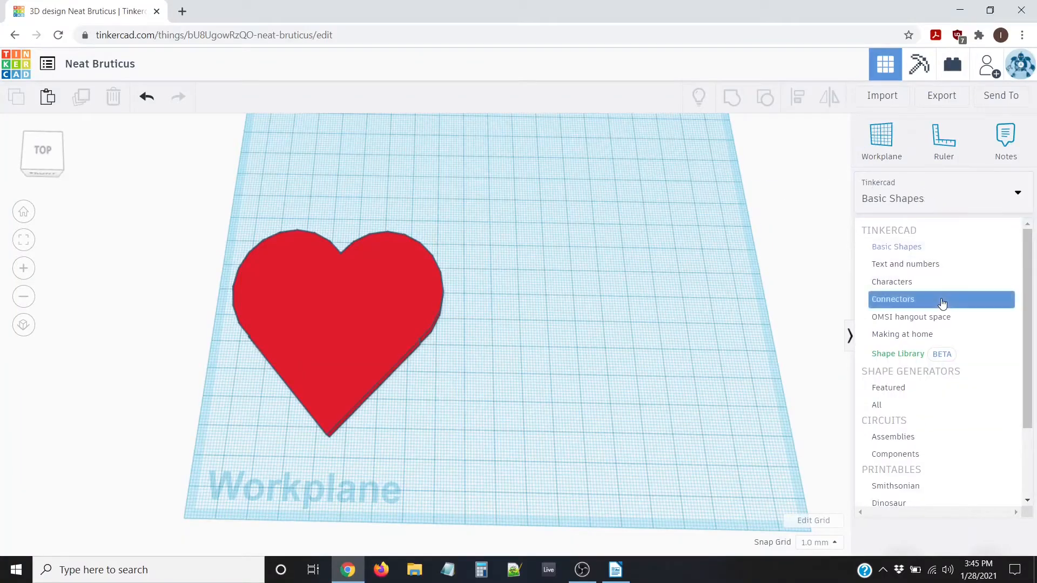
pyautogui.scroll(-2, 951, 303)
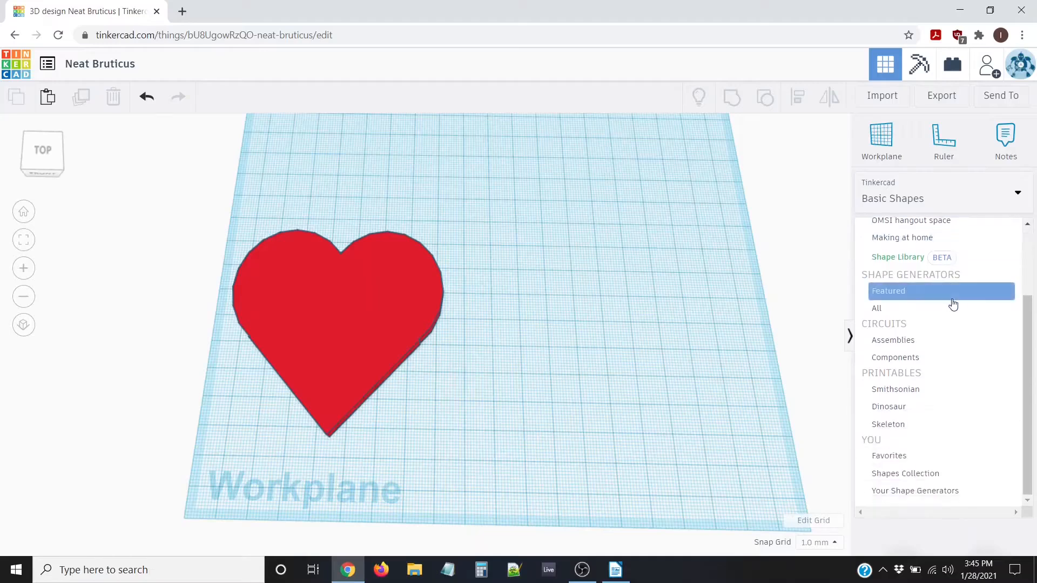
pyautogui.click(888, 306)
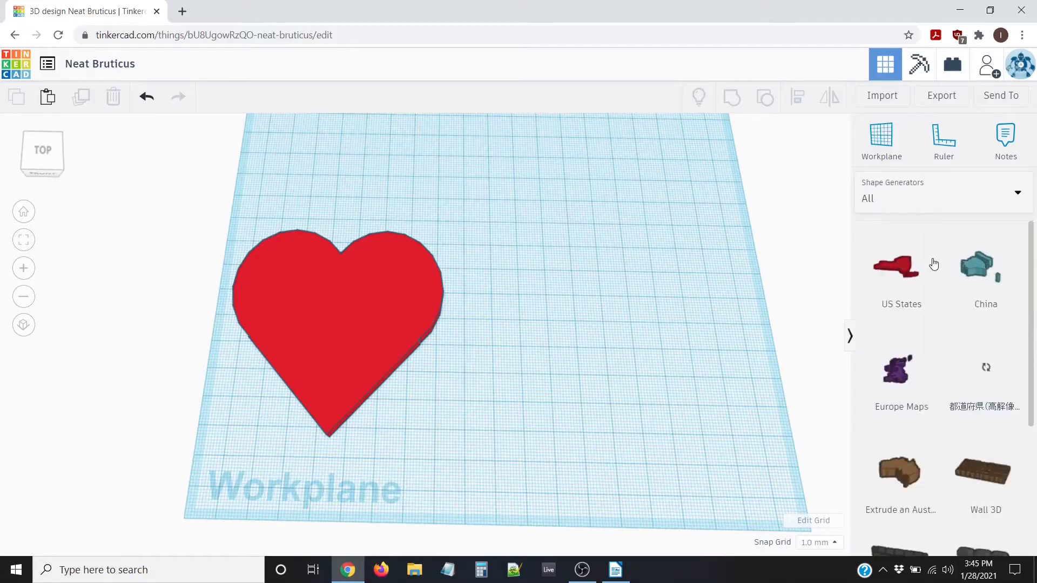
pyautogui.scroll(-4, 943, 294)
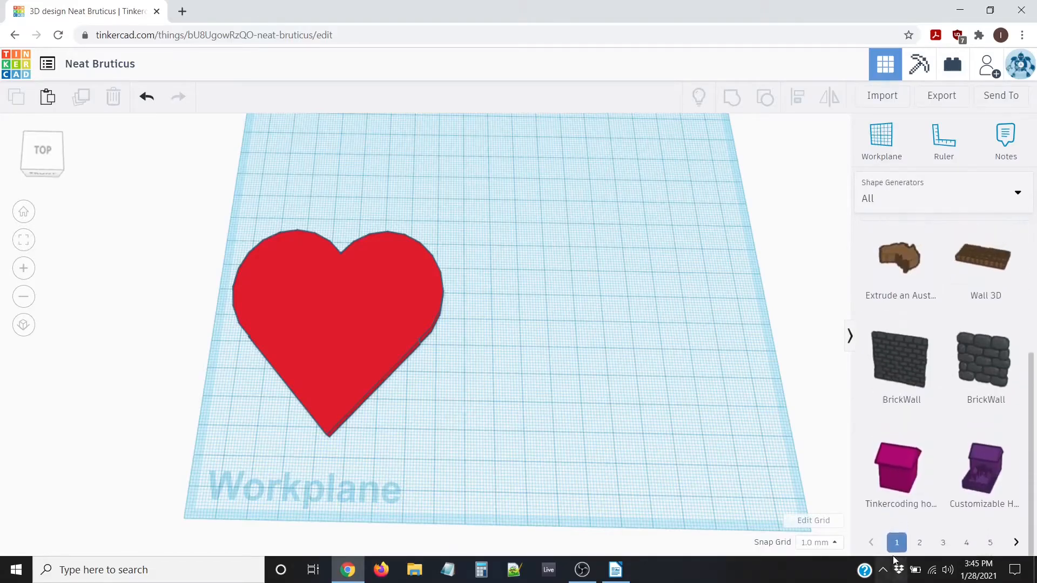
# - Page through the shape generators up to the page that offers the hearts arranged around an origin
pyautogui.click(1015, 544)
pyautogui.scroll(-4, 983, 493)
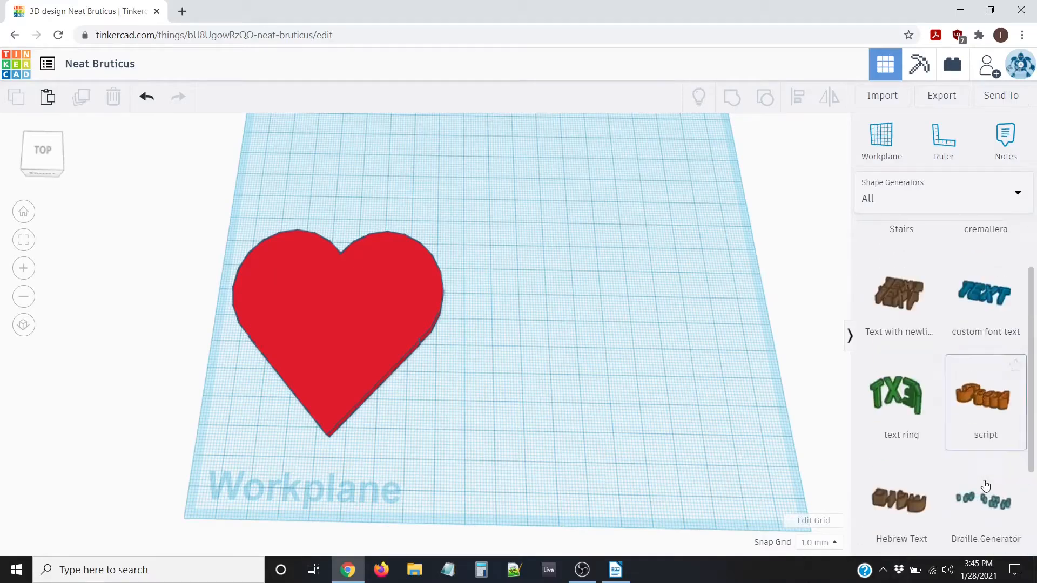
pyautogui.click(990, 546)
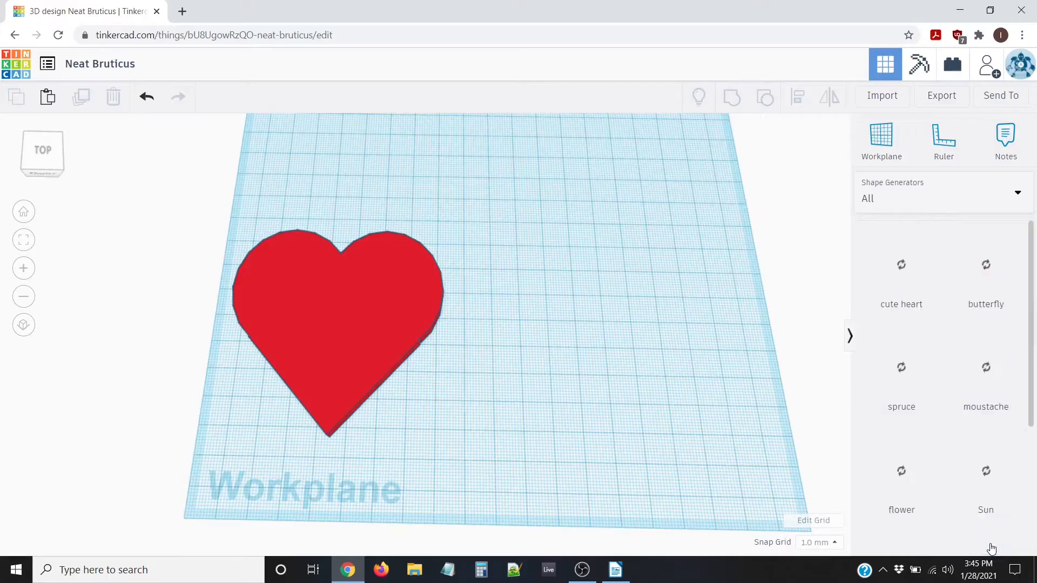
pyautogui.click(990, 544)
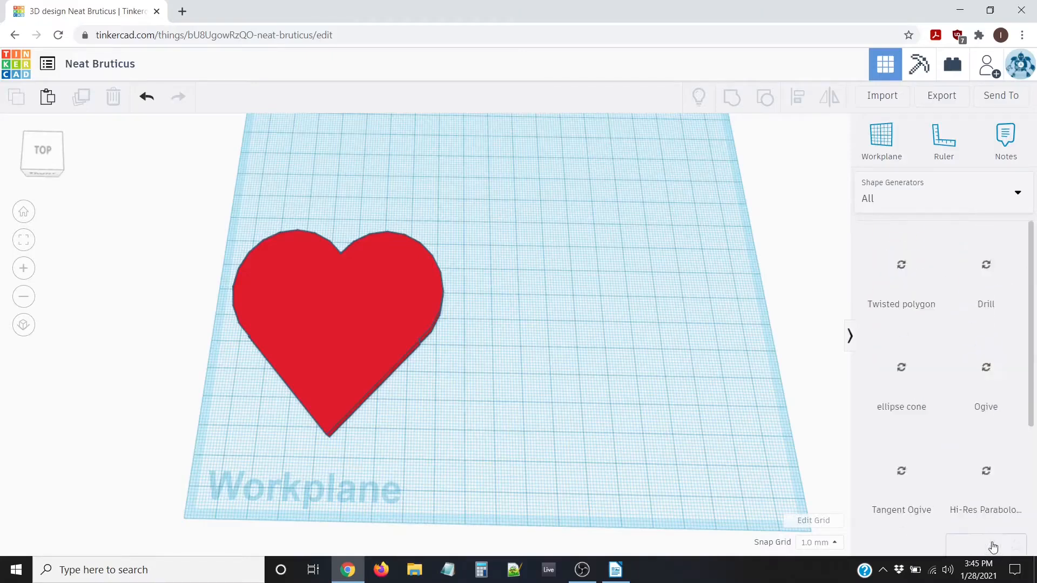
pyautogui.click(984, 544)
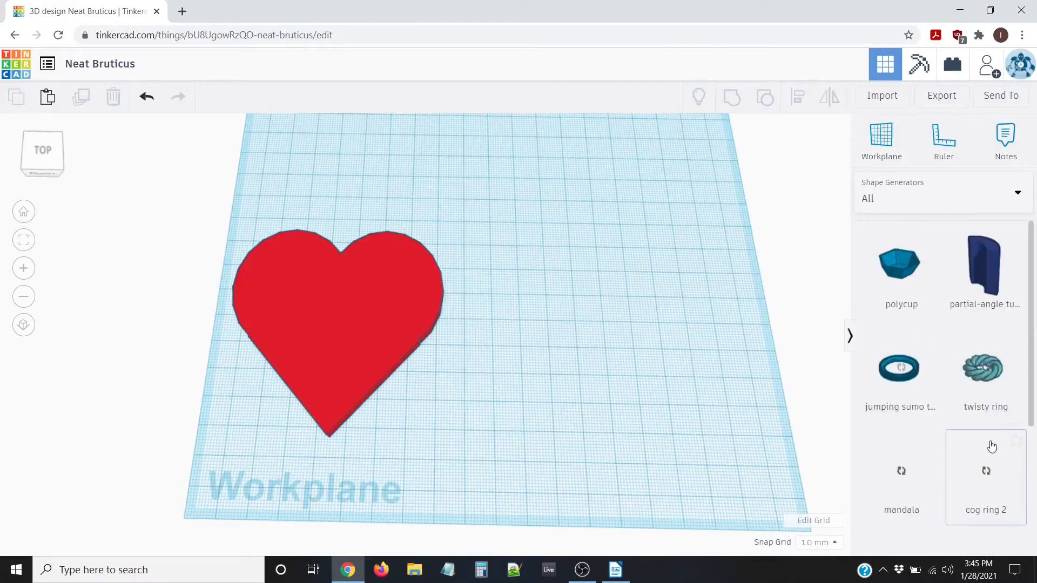
pyautogui.scroll(-4, 990, 445)
pyautogui.click(993, 544)
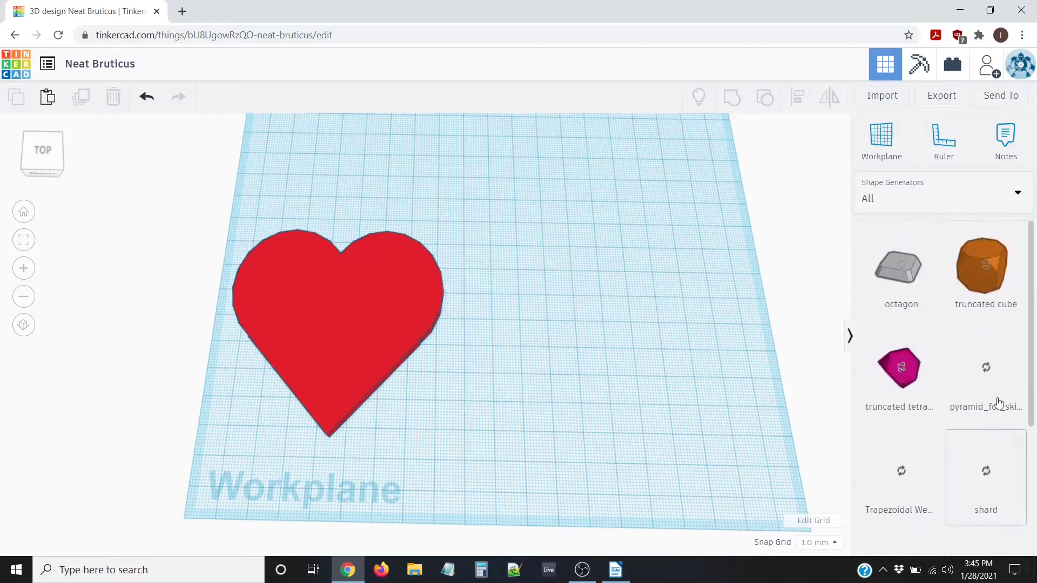
pyautogui.scroll(-4, 999, 411)
pyautogui.click(997, 545)
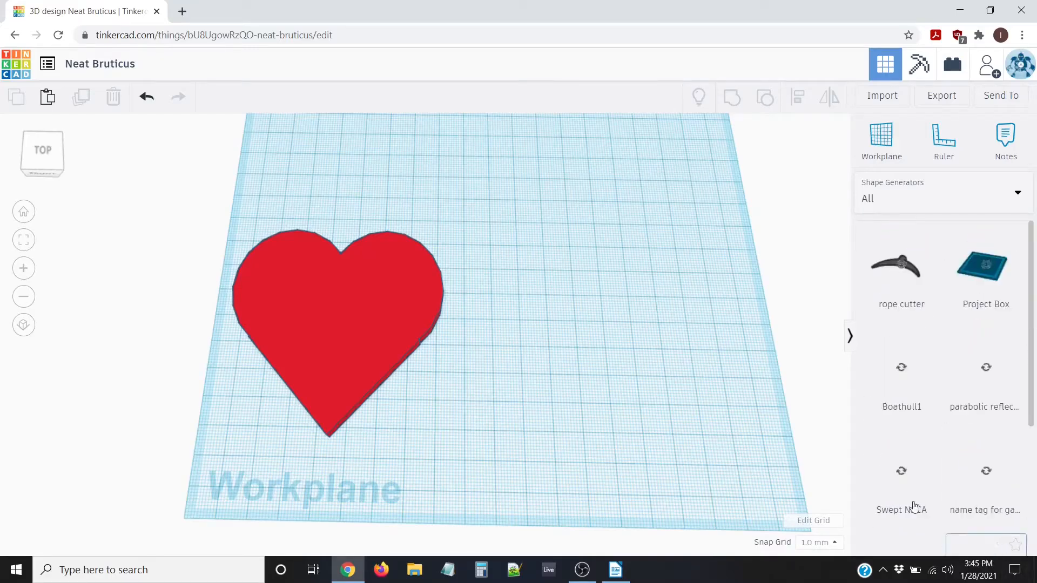
pyautogui.scroll(-4, 978, 454)
pyautogui.click(970, 545)
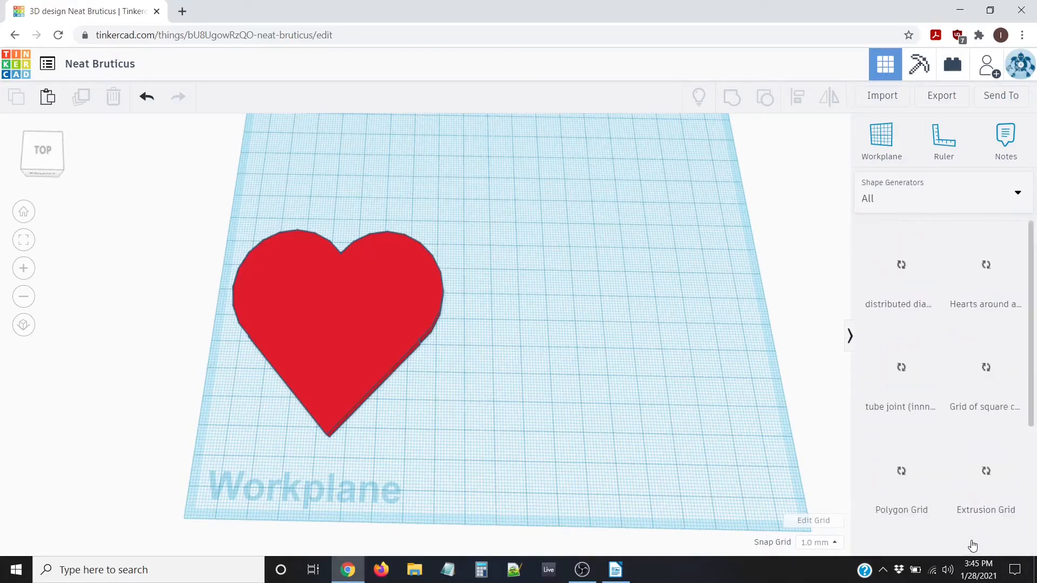
pyautogui.scroll(-3, 966, 543)
pyautogui.scroll(5, 956, 389)
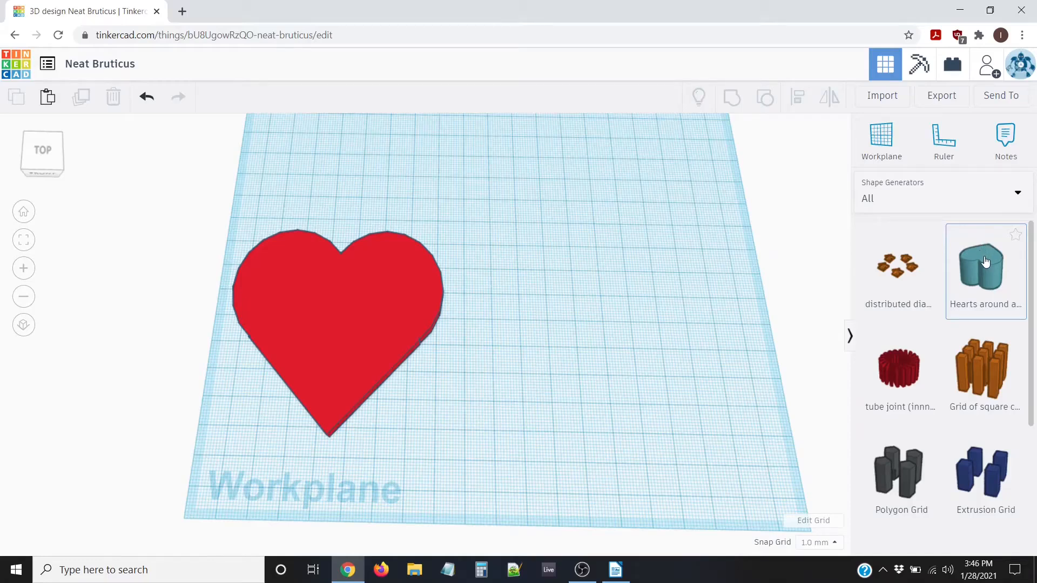
# - Place the "Hearts around" shape beside the big red heart and rotate it half a turn so its point faces the front
pyautogui.moveTo(983, 261); pyautogui.dragTo(527, 313)
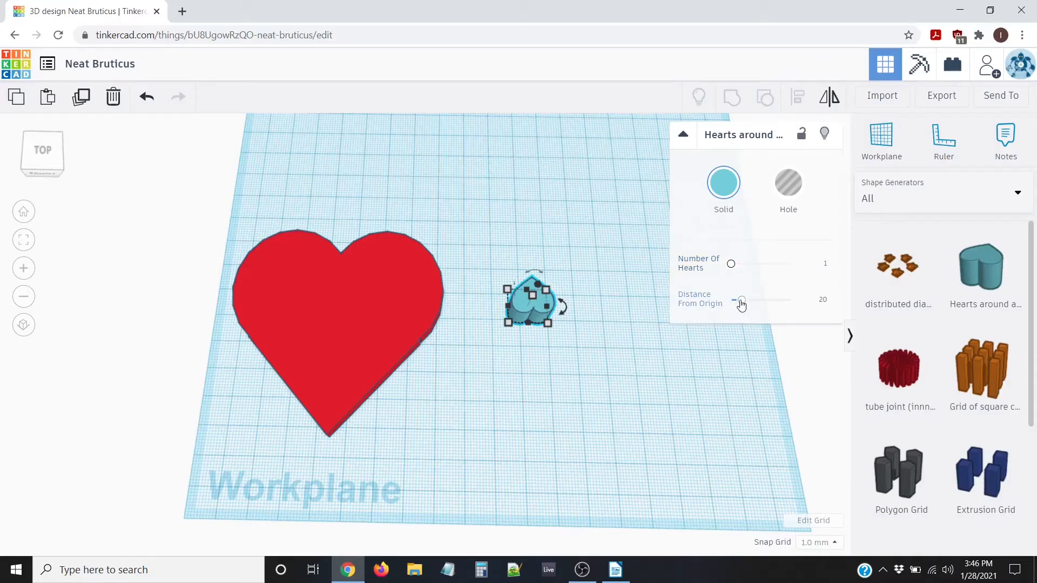
pyautogui.click(563, 306)
pyautogui.click(299, 260)
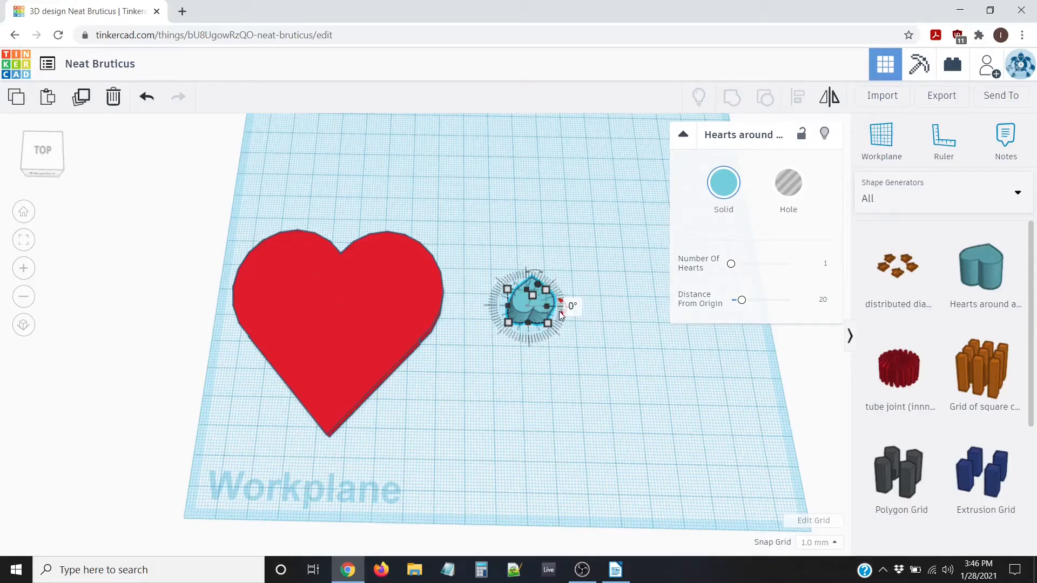
pyautogui.moveTo(562, 310)
pyautogui.mouseDown()
pyautogui.moveTo(533, 322)
pyautogui.moveTo(512, 320)
pyautogui.moveTo(509, 301)
pyautogui.moveTo(510, 311)
pyautogui.mouseUp()
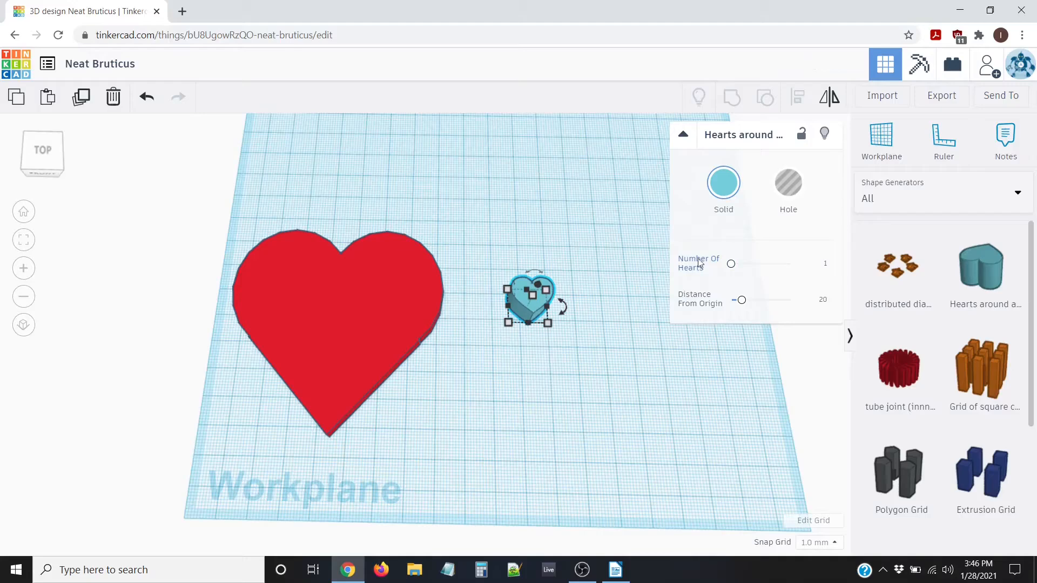
# - Set the small heart shape's Number Of Hearts to 10 and Distance From Origin to 25
pyautogui.click(828, 268)
pyautogui.click(824, 304)
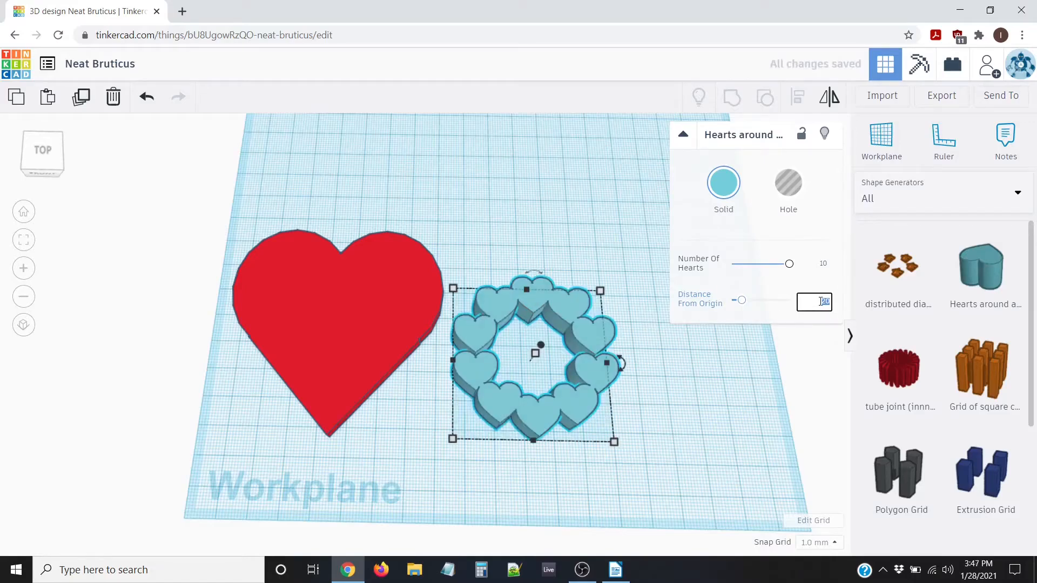
pyautogui.write('4')
pyautogui.press('Return')
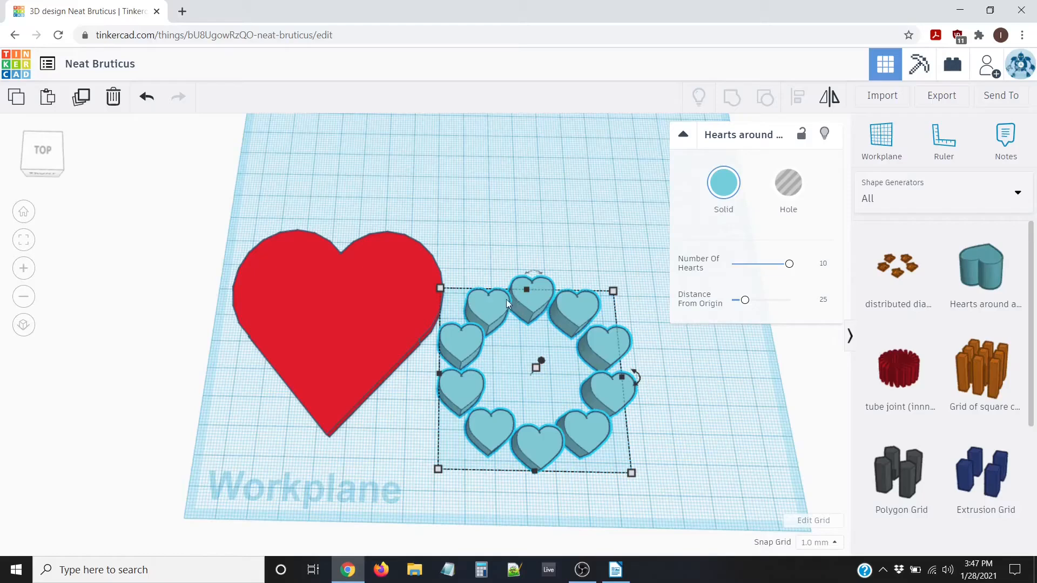
# - Change the ring of hearts to the dark red colour preset and deselect it
pyautogui.click(731, 184)
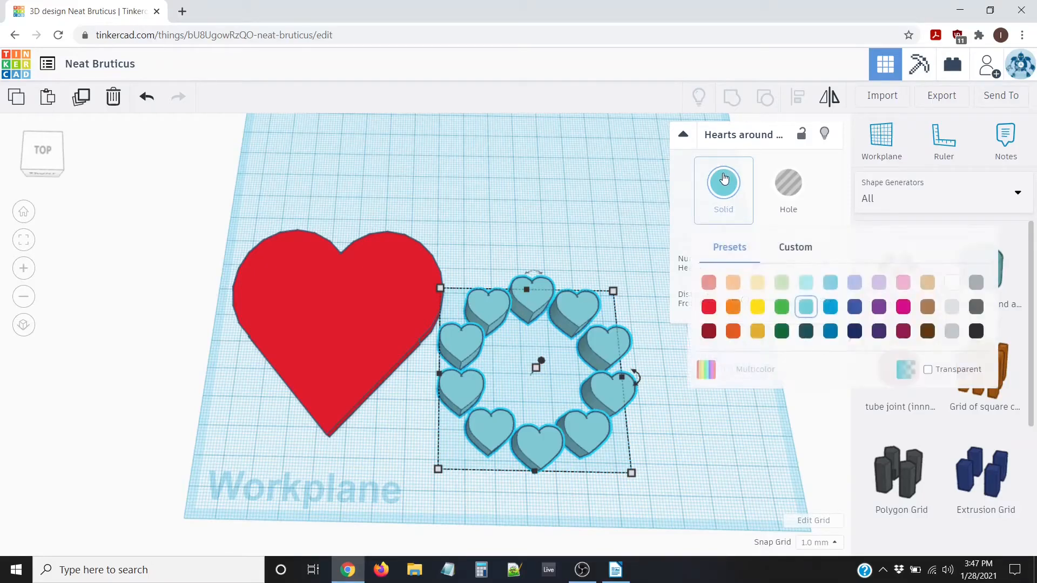
pyautogui.click(710, 331)
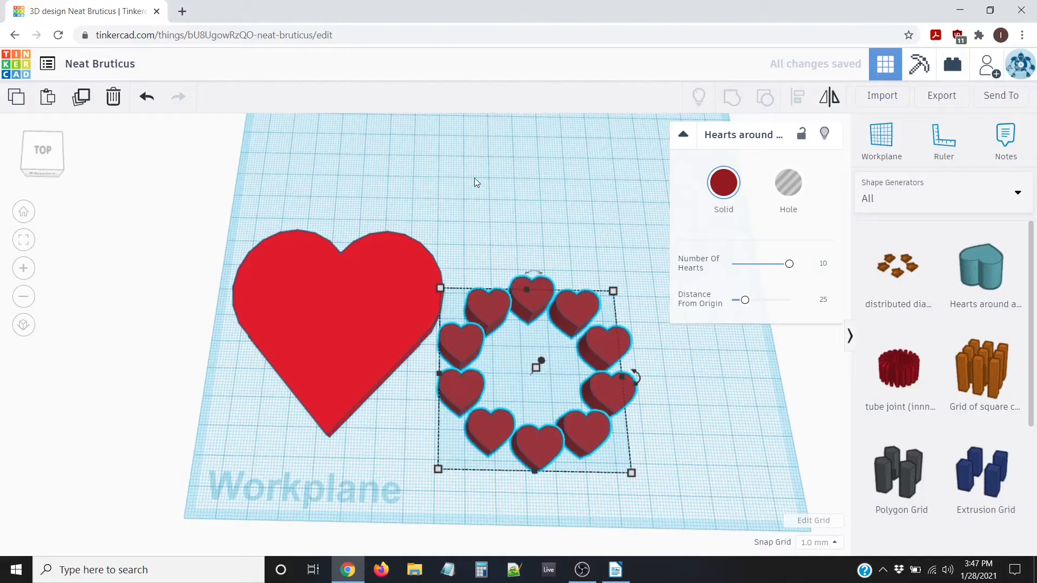
pyautogui.click(491, 156)
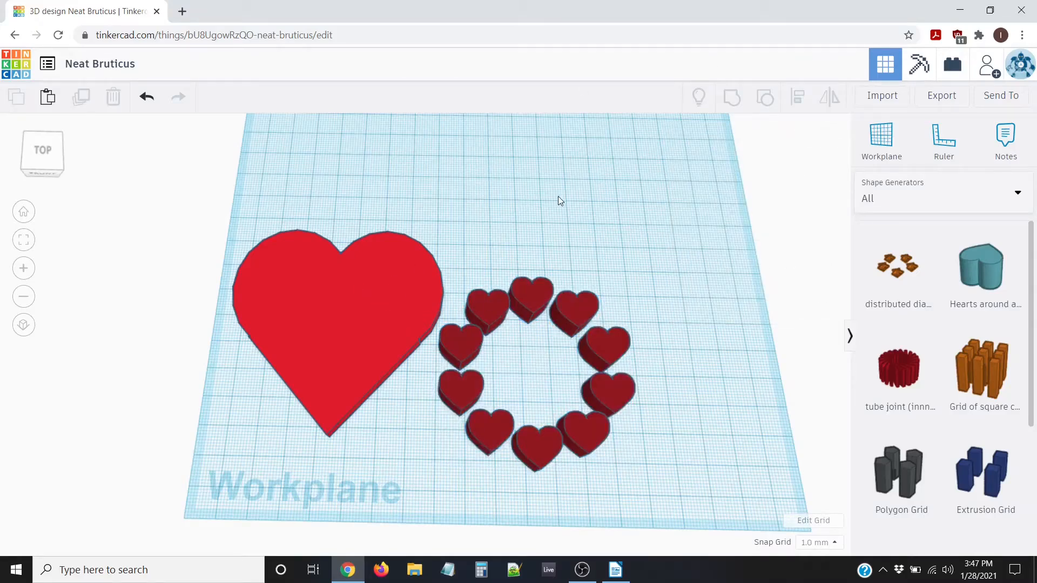
# - Centre the ring of hearts on the big heart in both horizontal directions, using the big heart as the fixed alignment reference
pyautogui.click(486, 311)
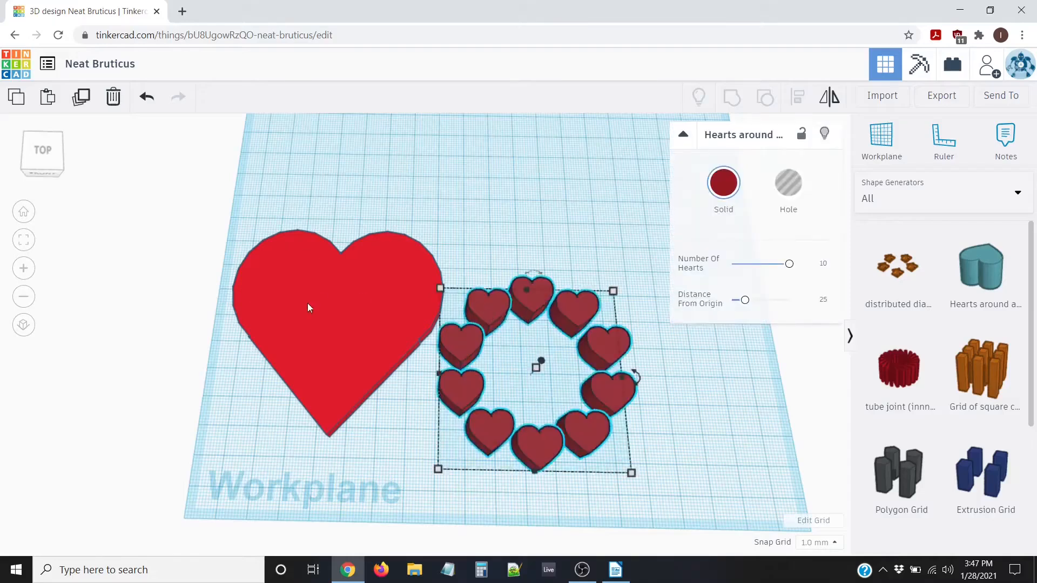
pyautogui.click(313, 284)
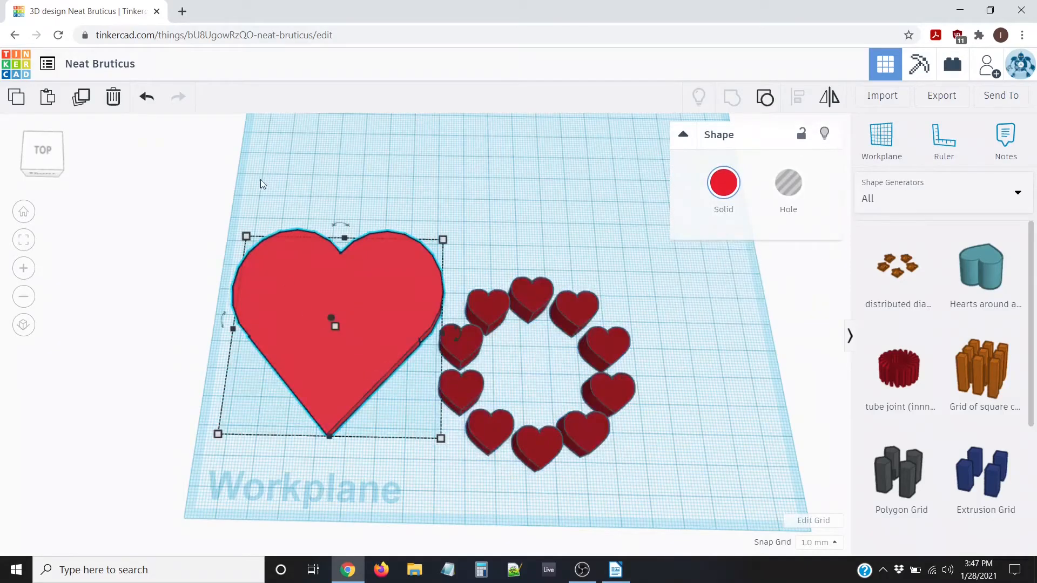
pyautogui.moveTo(205, 203); pyautogui.dragTo(687, 489)
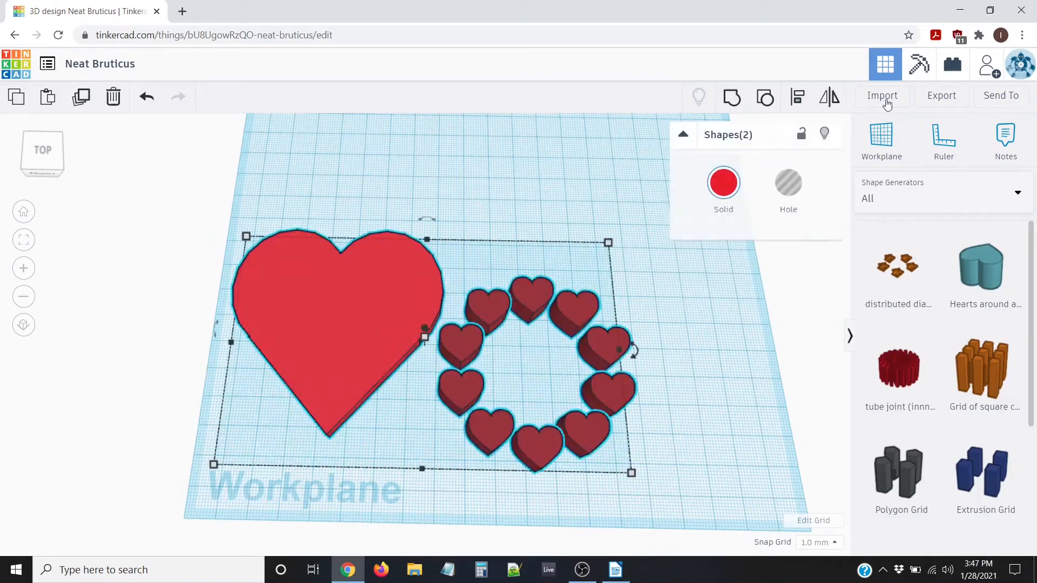
pyautogui.click(797, 101)
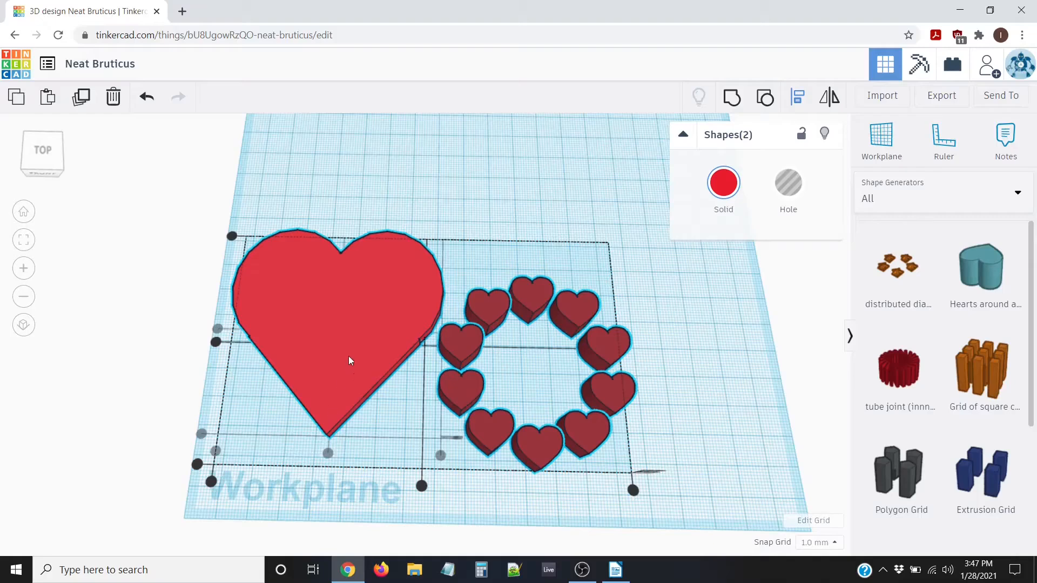
pyautogui.click(319, 343)
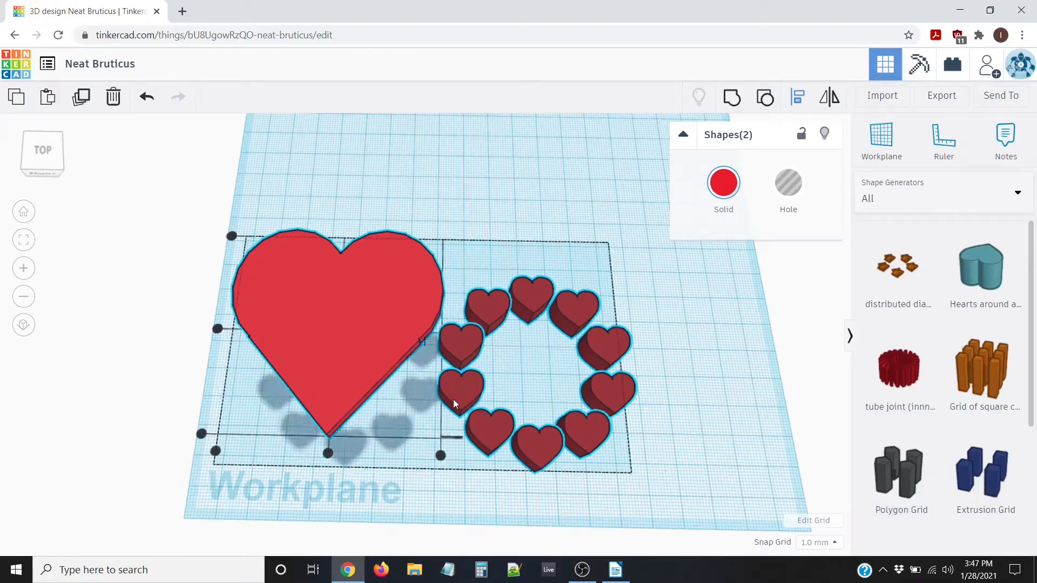
pyautogui.click(328, 453)
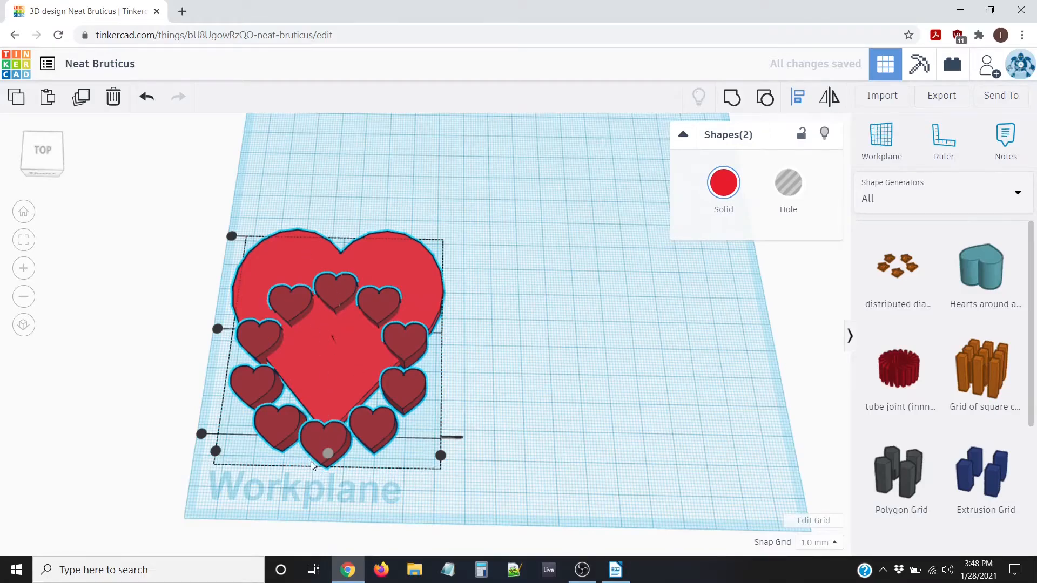
pyautogui.moveTo(218, 330)
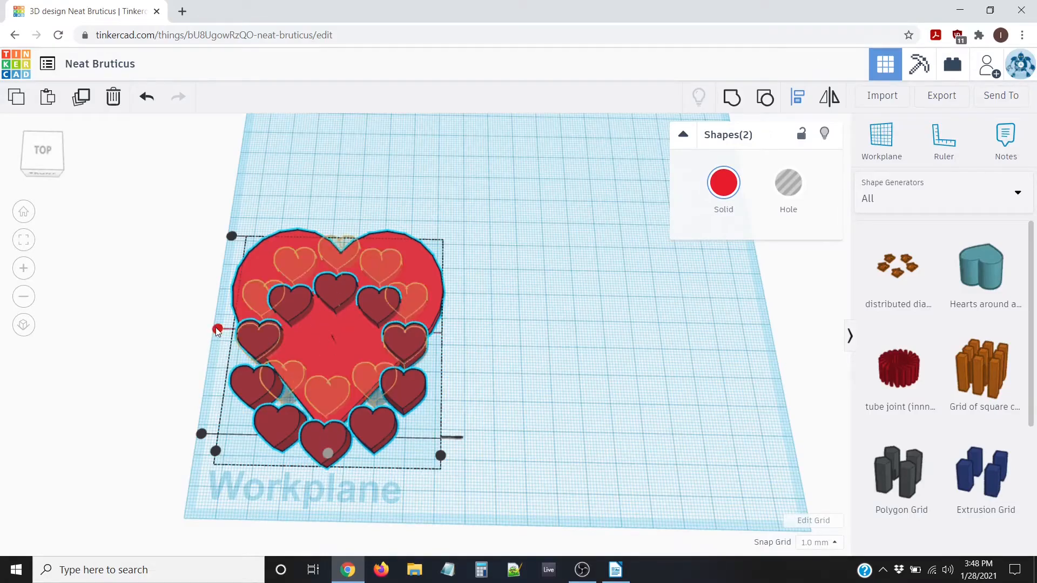
pyautogui.click(218, 329)
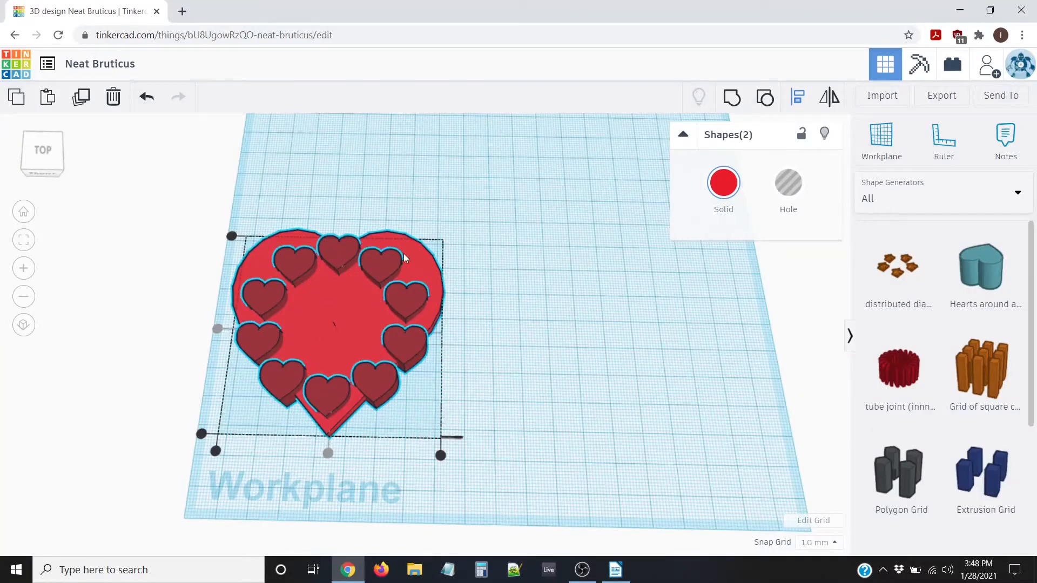
pyautogui.click(128, 377)
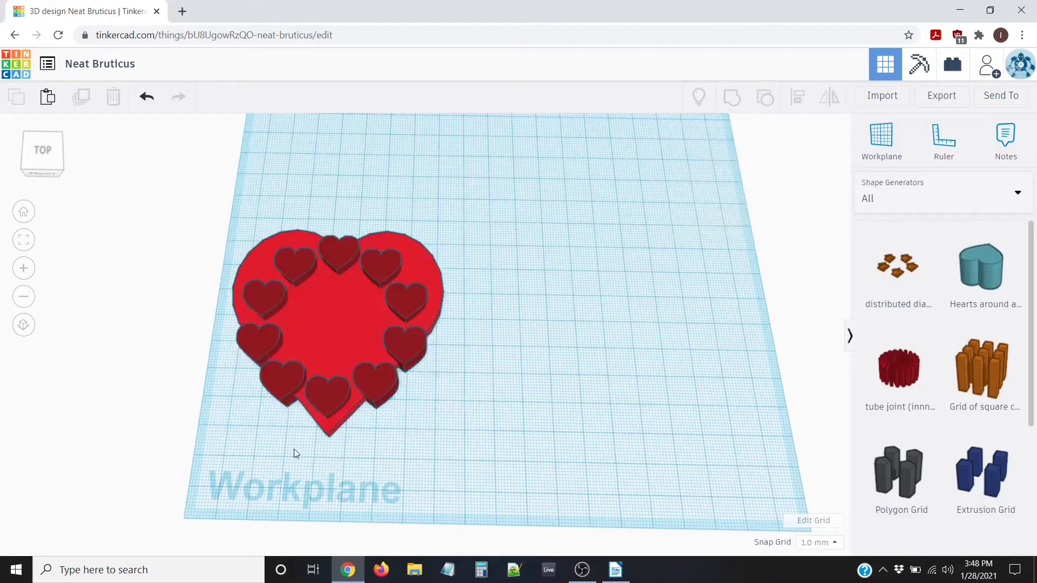
# - Resize the big heart's base to 100 by 100 mm
pyautogui.click(325, 430)
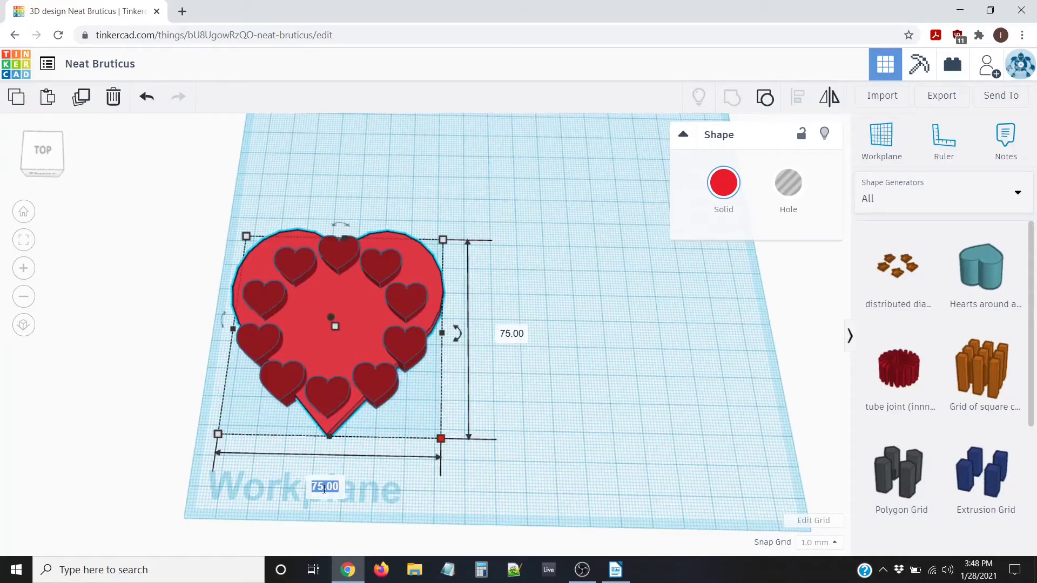
pyautogui.write('100')
pyautogui.press('Tab')
pyautogui.write('100')
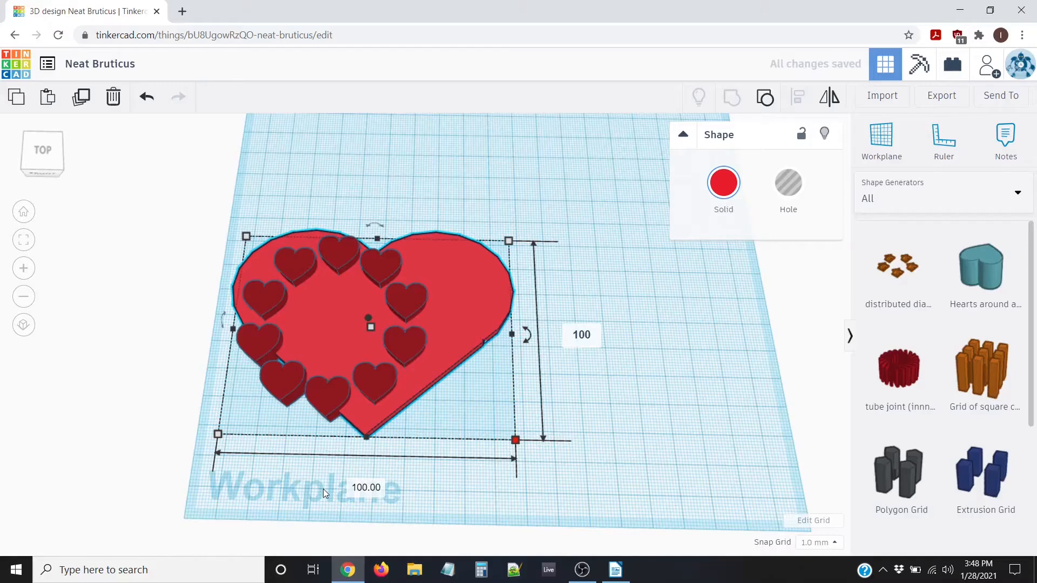
pyautogui.press('Return')
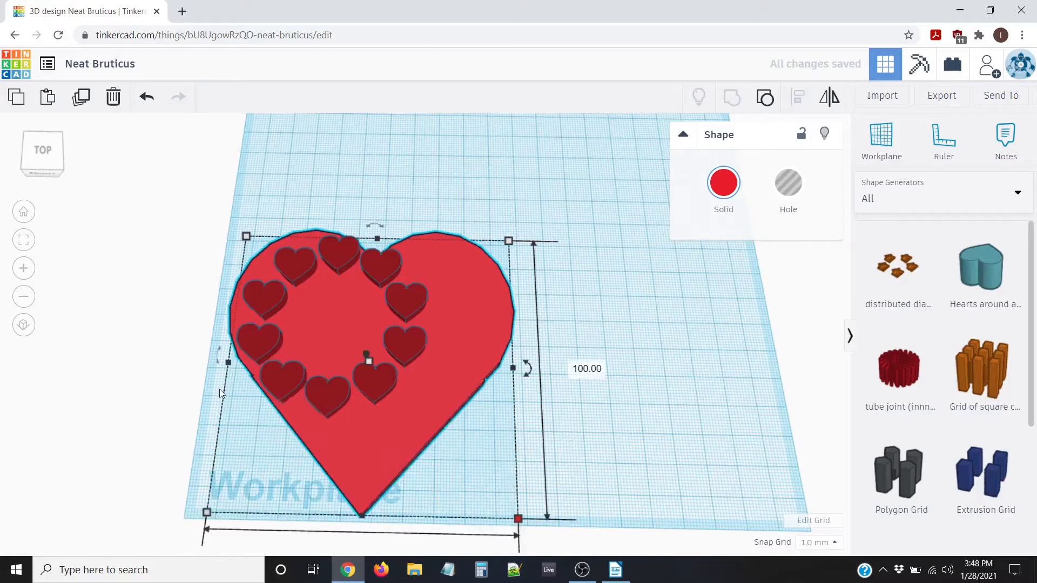
# - Select the big heart and the ring of hearts together and re-centre them on each other in both horizontal directions
pyautogui.click(287, 278)
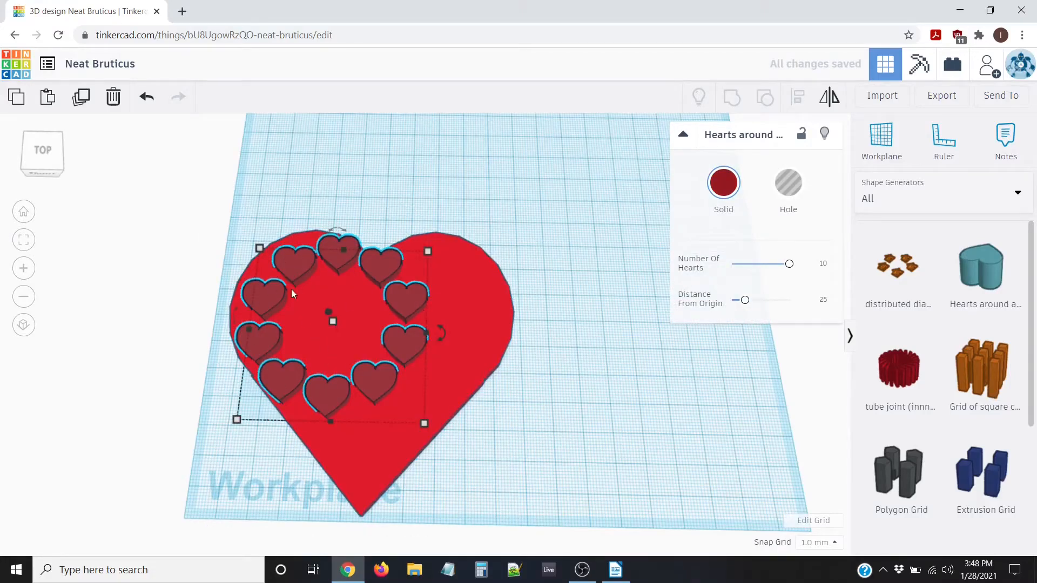
pyautogui.click(271, 209)
pyautogui.moveTo(179, 185); pyautogui.dragTo(593, 552)
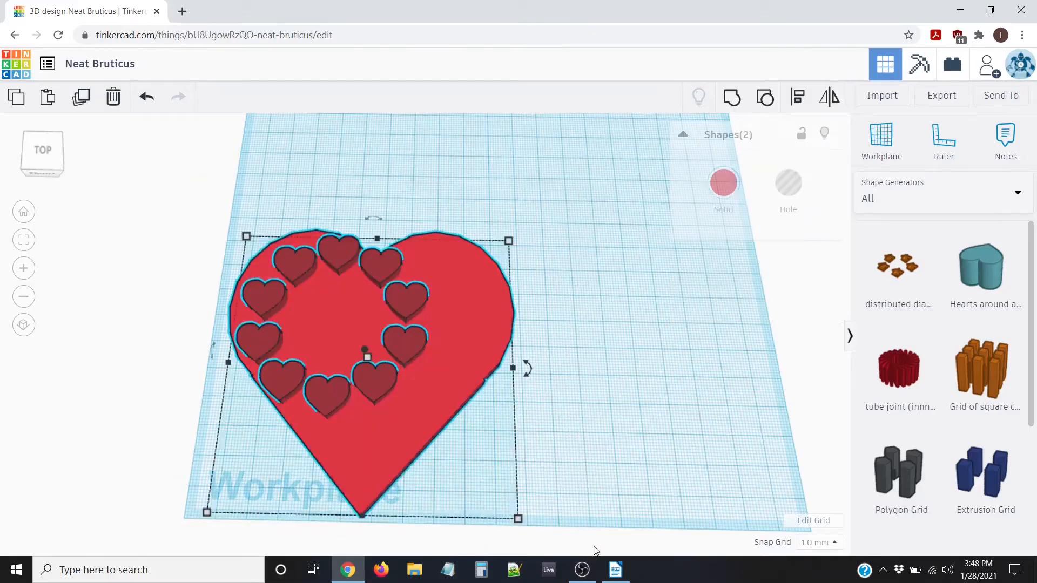
pyautogui.click(796, 102)
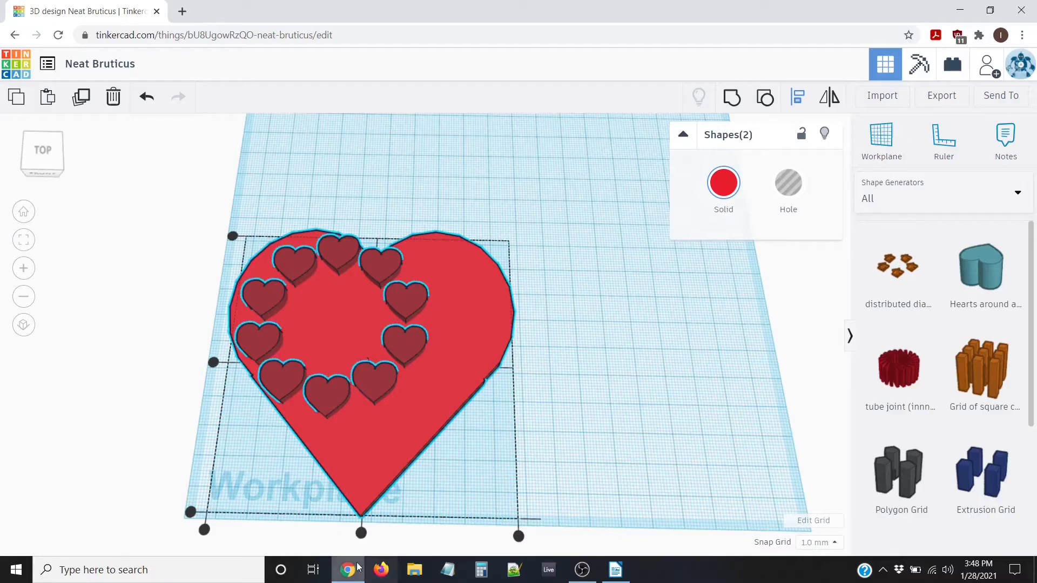
pyautogui.click(361, 533)
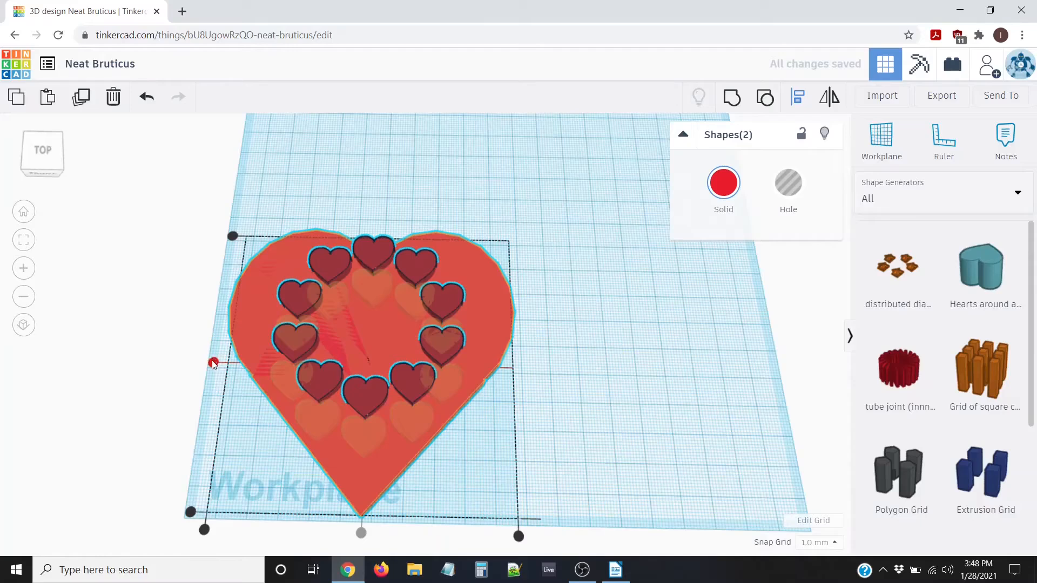
pyautogui.click(213, 362)
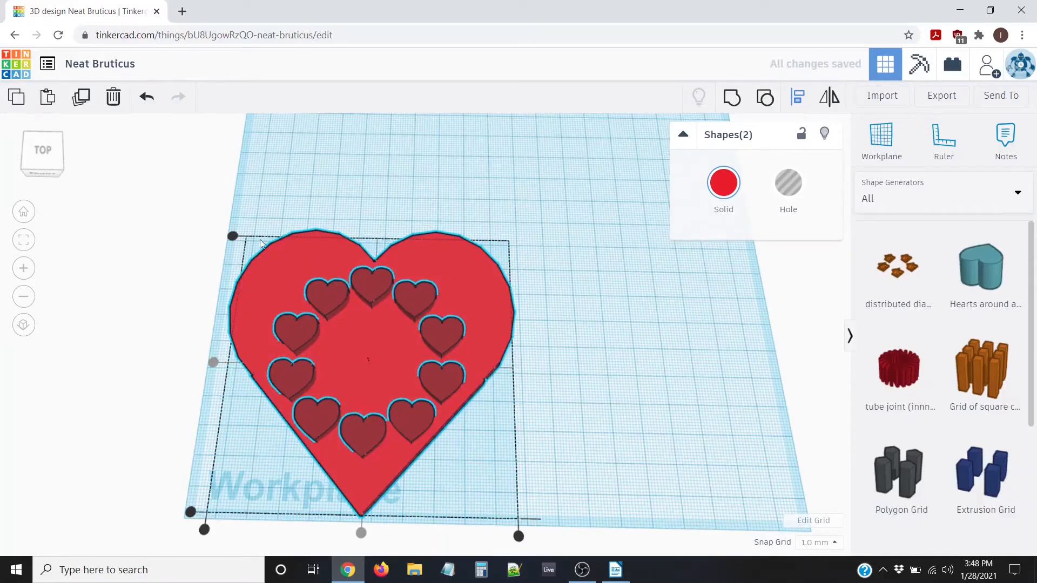
# - Select only the ring of hearts and nudge it slightly towards the notch of the big heart
pyautogui.click(41, 148)
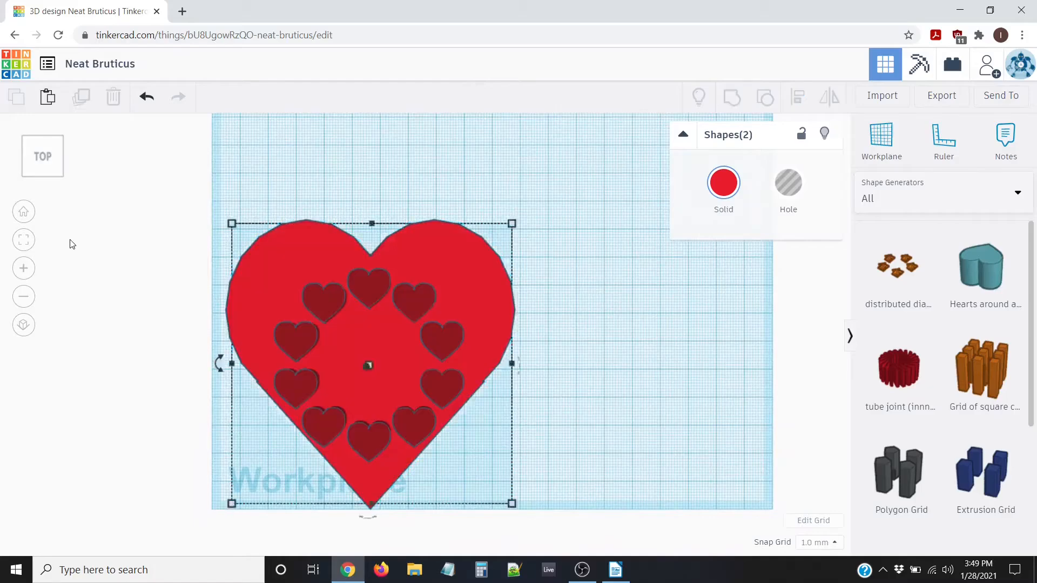
pyautogui.click(118, 247)
pyautogui.scroll(-3, 142, 285)
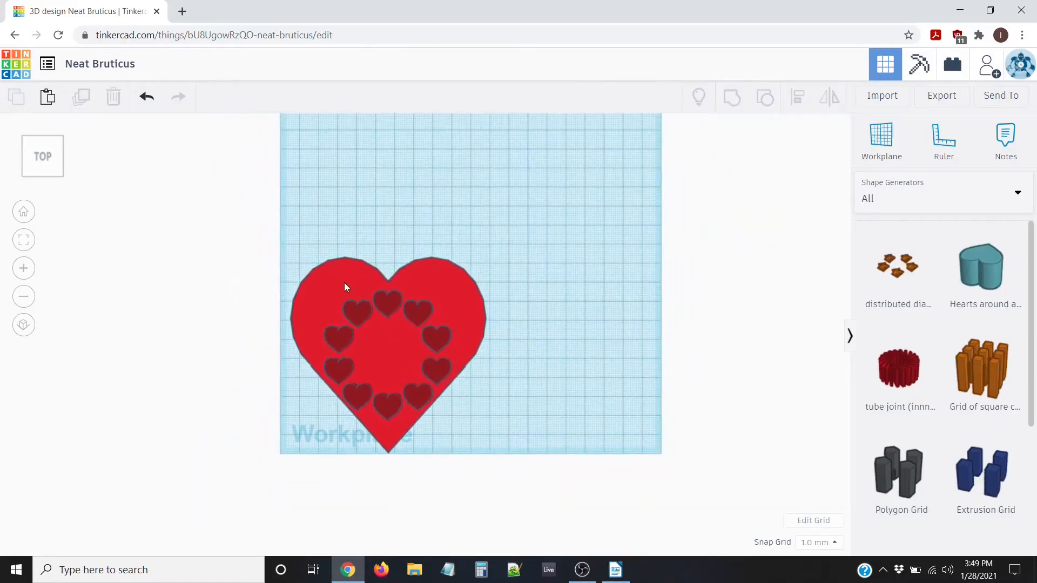
pyautogui.click(346, 286)
pyautogui.scroll(3, 308, 338)
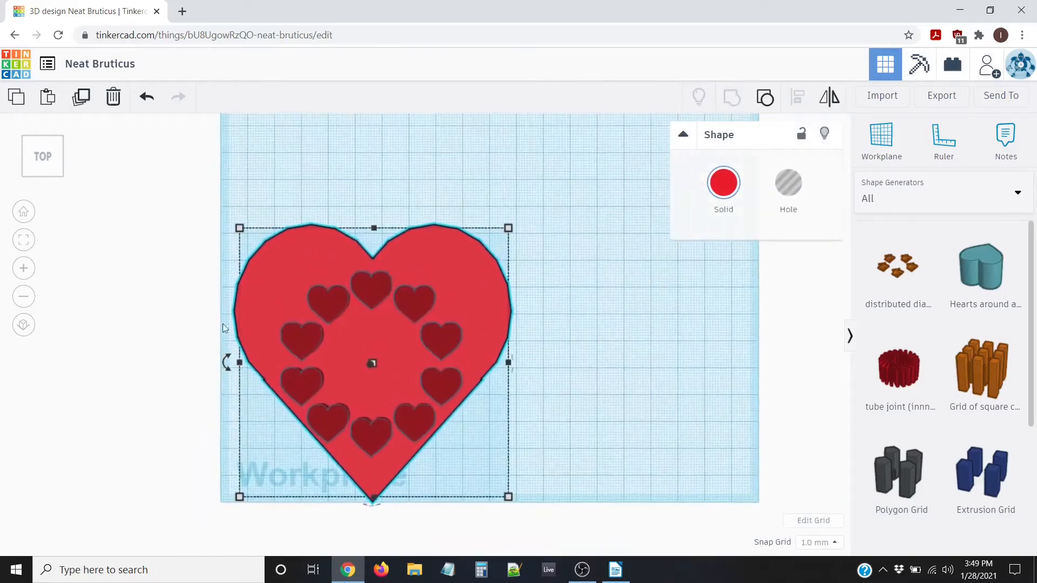
pyautogui.click(178, 316)
pyautogui.click(325, 305)
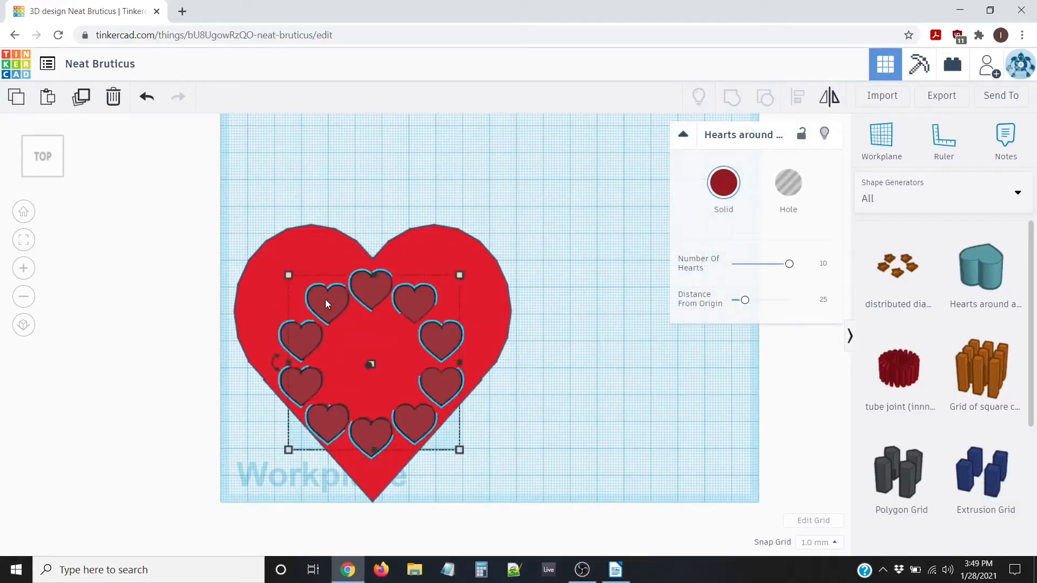
pyautogui.press('Up')
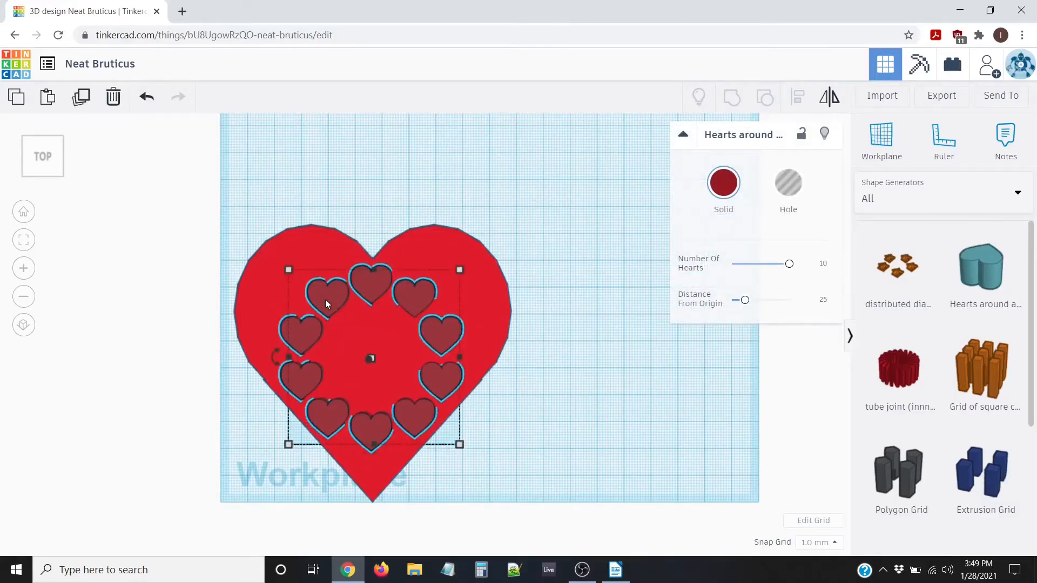
pyautogui.press('Up')
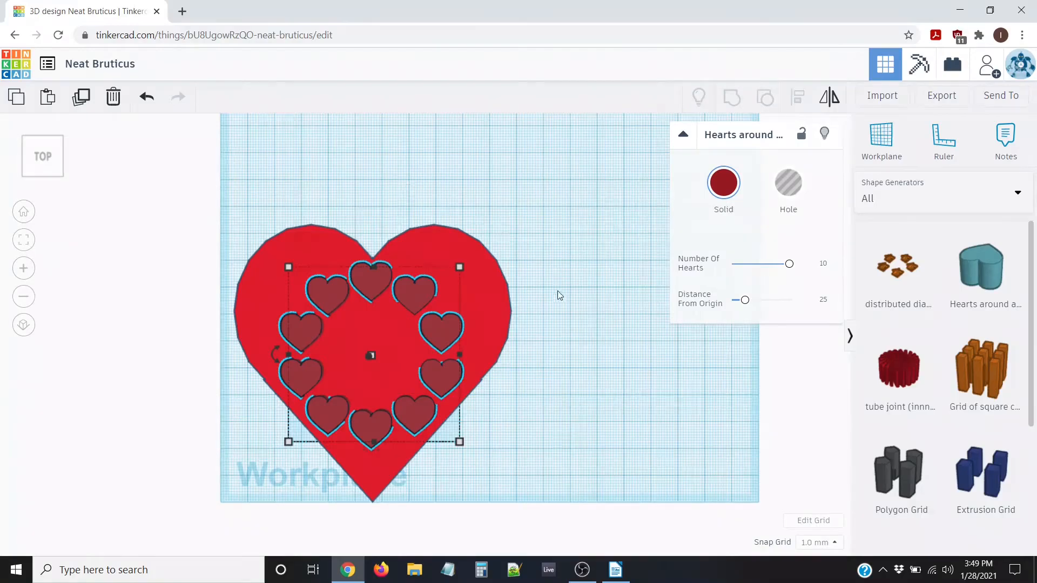
# - Turn the ring of hearts from a solid into a hole
pyautogui.moveTo(557, 290); pyautogui.dragTo(525, 253, button='right')
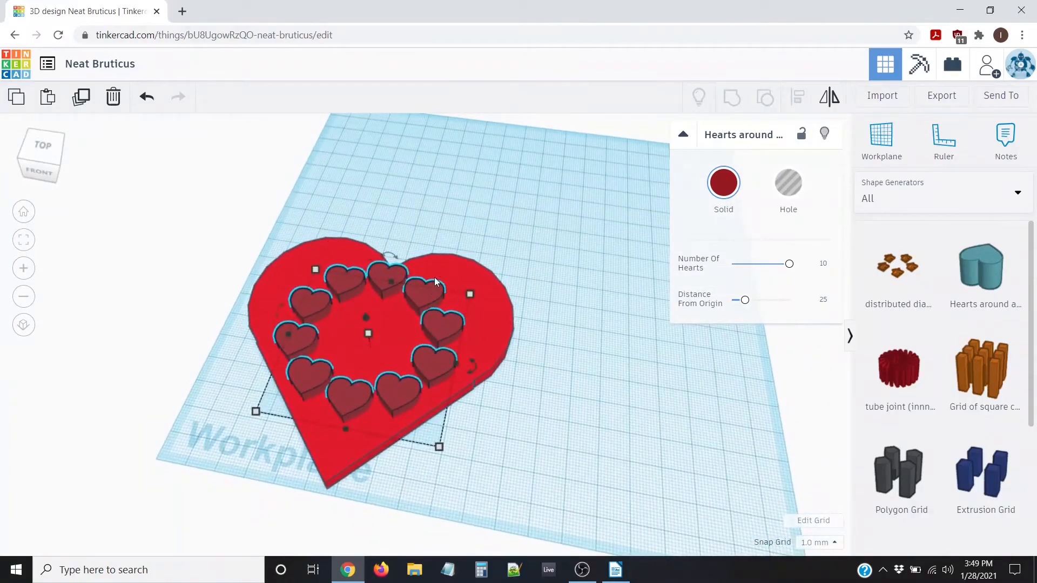
pyautogui.moveTo(468, 404); pyautogui.dragTo(488, 324, button='right')
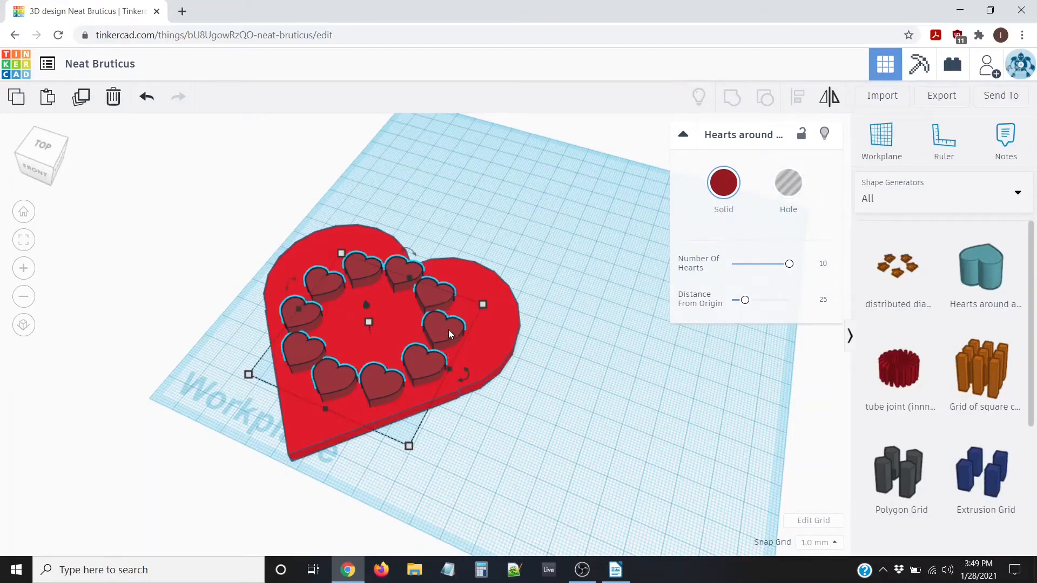
pyautogui.click(788, 182)
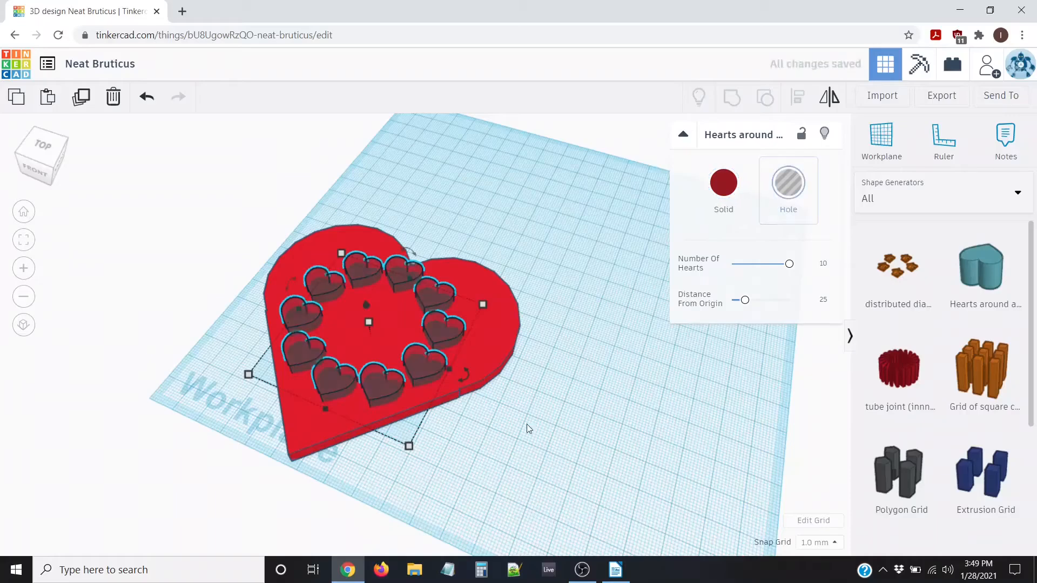
# - Raise the ring of heart holes by 2 mm above the workplane so they leave a floor in the big heart
pyautogui.moveTo(526, 427); pyautogui.dragTo(499, 378, button='right')
pyautogui.scroll(5, 562, 425)
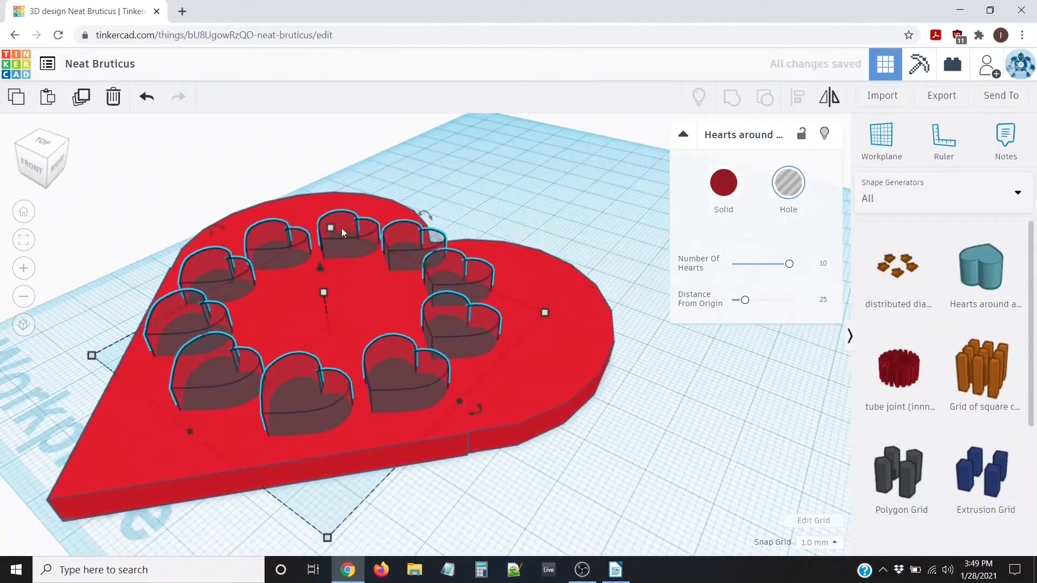
pyautogui.moveTo(576, 517); pyautogui.dragTo(536, 359, button='right')
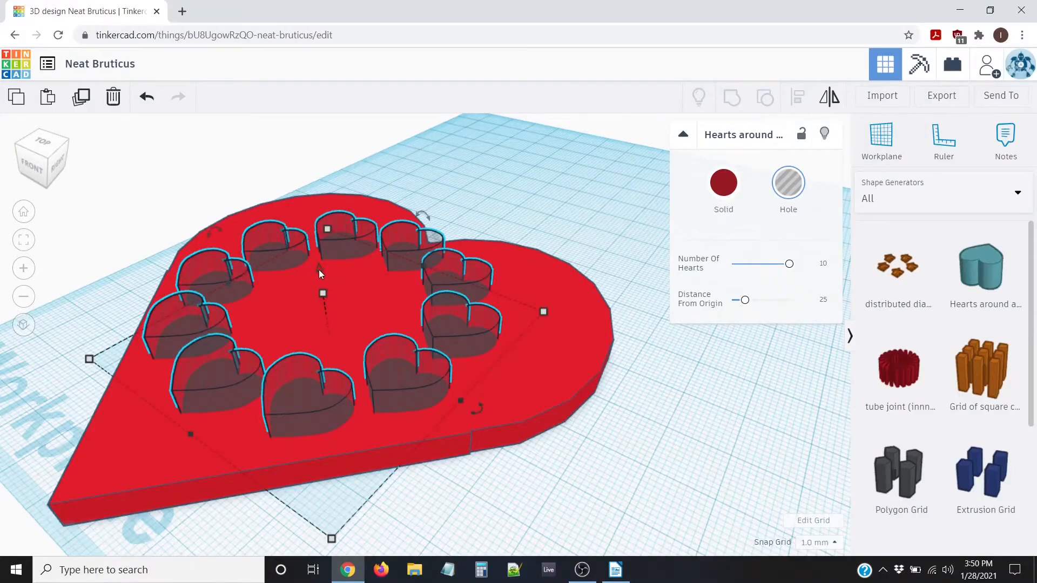
pyautogui.moveTo(319, 270)
pyautogui.mouseDown()
pyautogui.moveTo(329, 316)
pyautogui.moveTo(320, 271)
pyautogui.mouseUp()
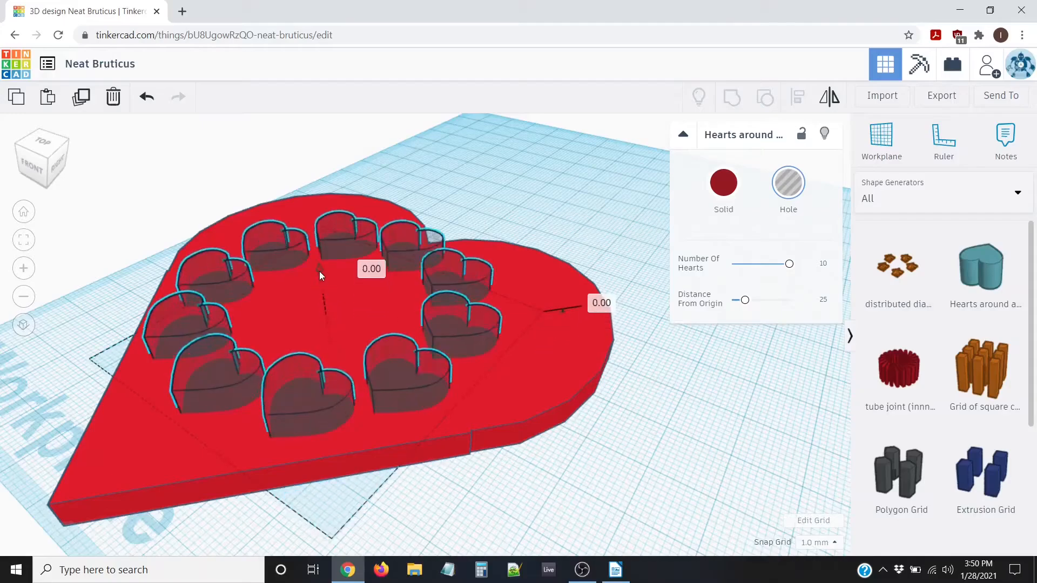
pyautogui.moveTo(408, 437); pyautogui.dragTo(388, 298, button='right')
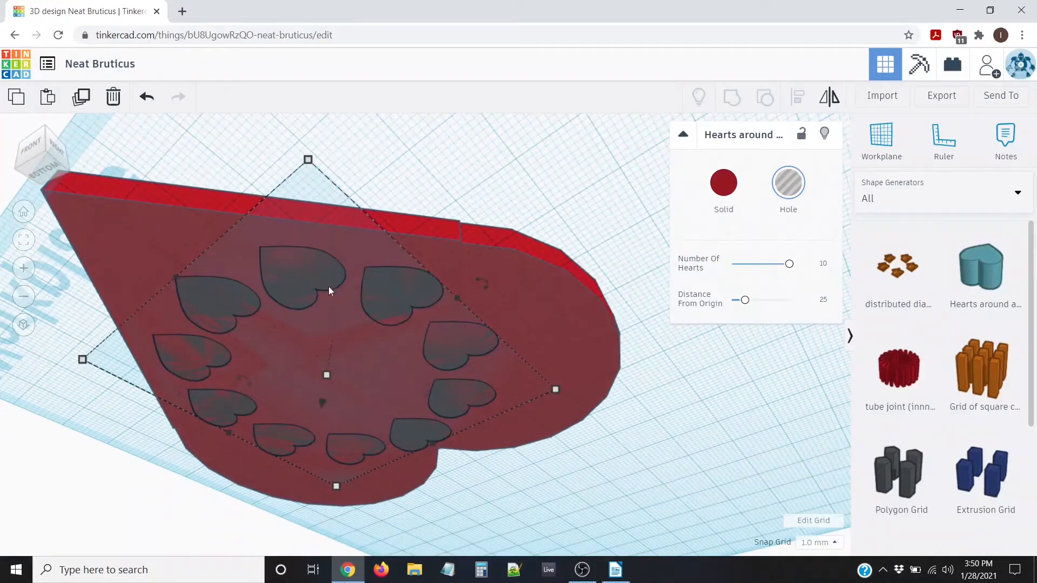
pyautogui.moveTo(507, 162); pyautogui.dragTo(350, 230, button='right')
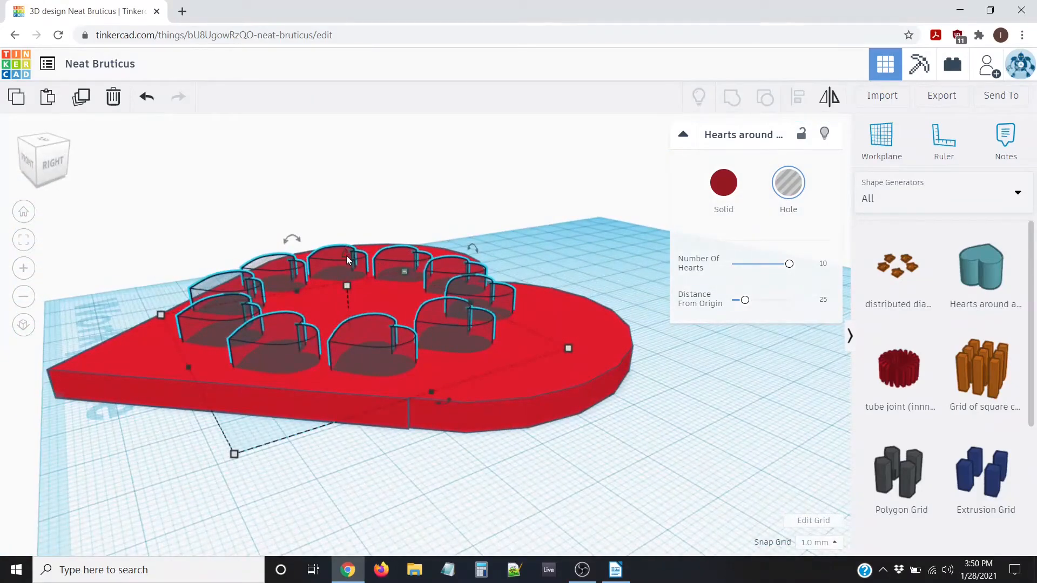
pyautogui.scroll(1, 346, 254)
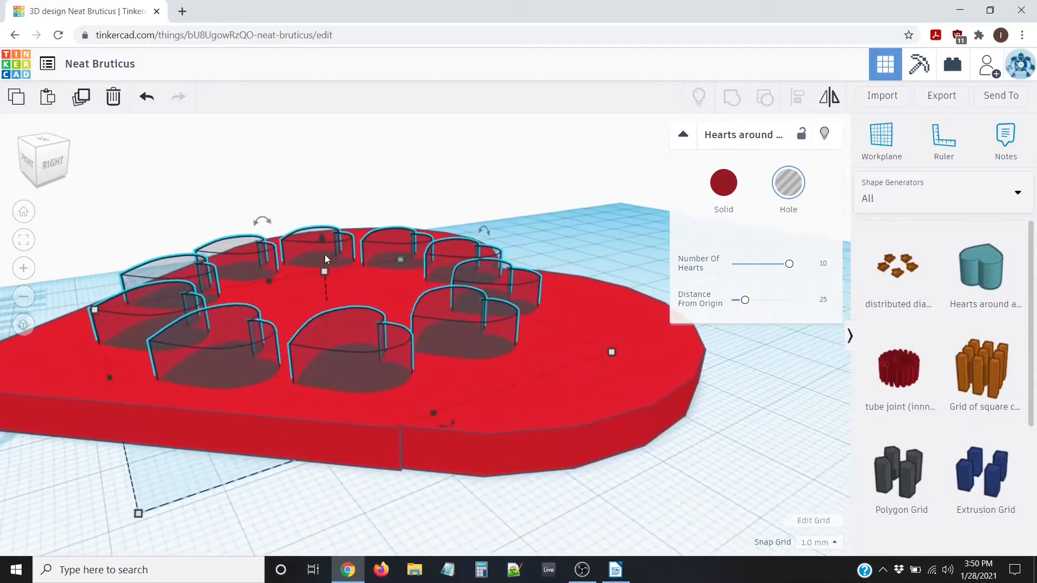
pyautogui.scroll(-1, 322, 246)
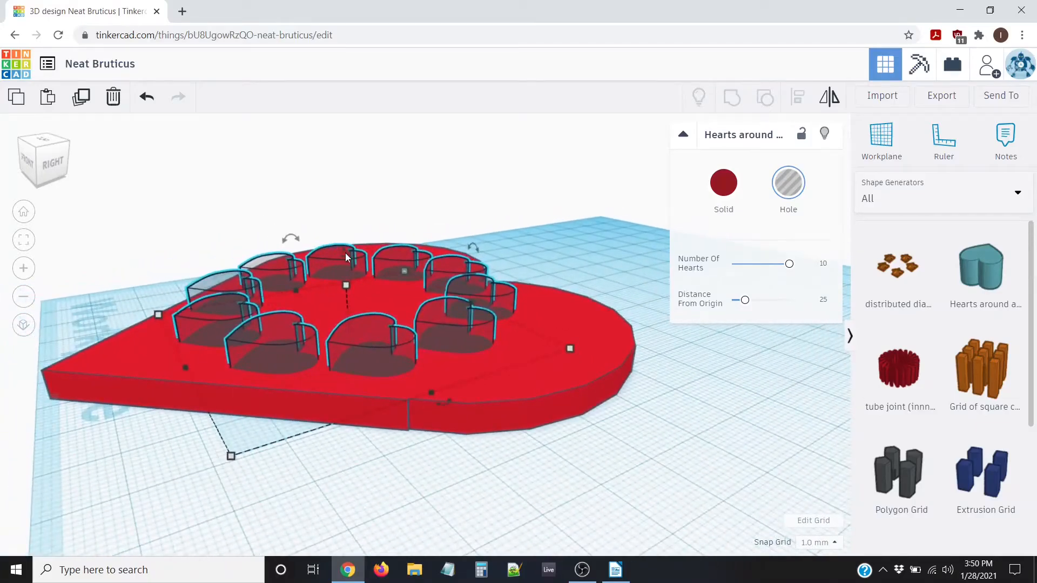
pyautogui.moveTo(343, 252)
pyautogui.mouseDown()
pyautogui.moveTo(335, 115)
pyautogui.moveTo(347, 246)
pyautogui.mouseUp()
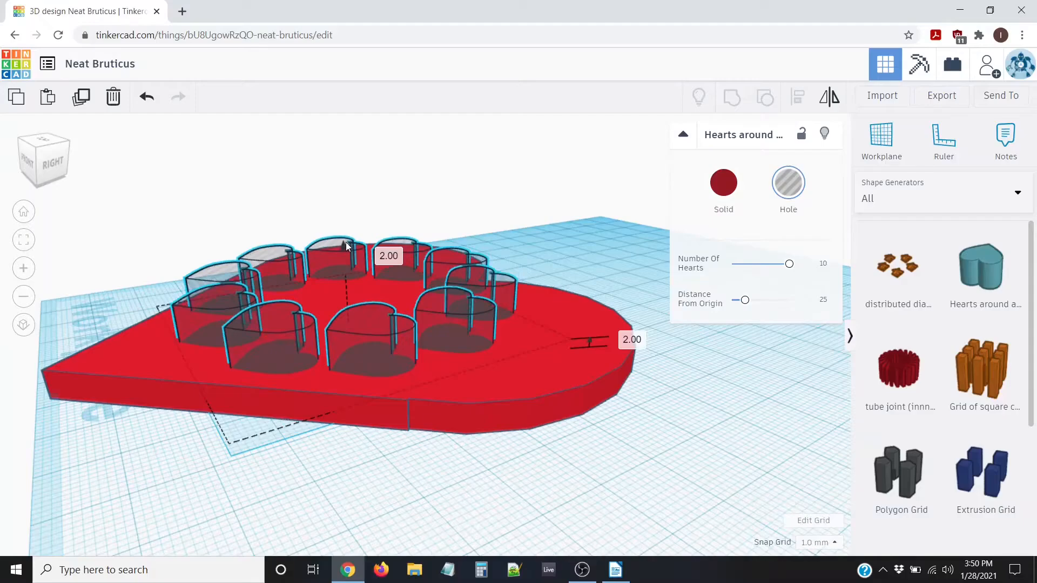
# - Group the big heart with the ring of heart holes to cut the ten recesses, and deselect the result
pyautogui.scroll(2, 173, 433)
pyautogui.moveTo(173, 434); pyautogui.dragTo(215, 465, button='right')
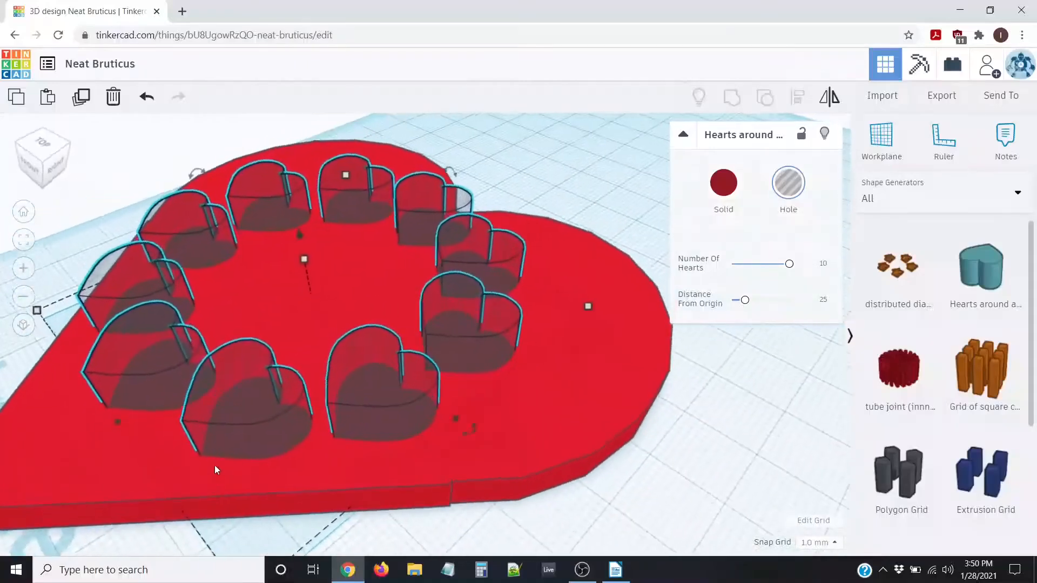
pyautogui.scroll(-6, 259, 420)
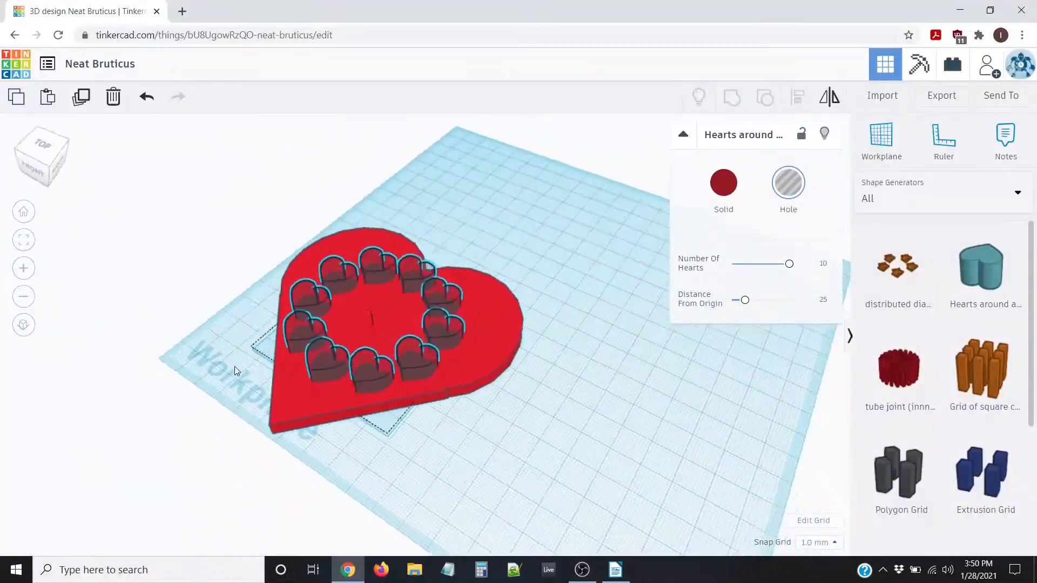
pyautogui.moveTo(235, 371); pyautogui.dragTo(238, 324, button='right')
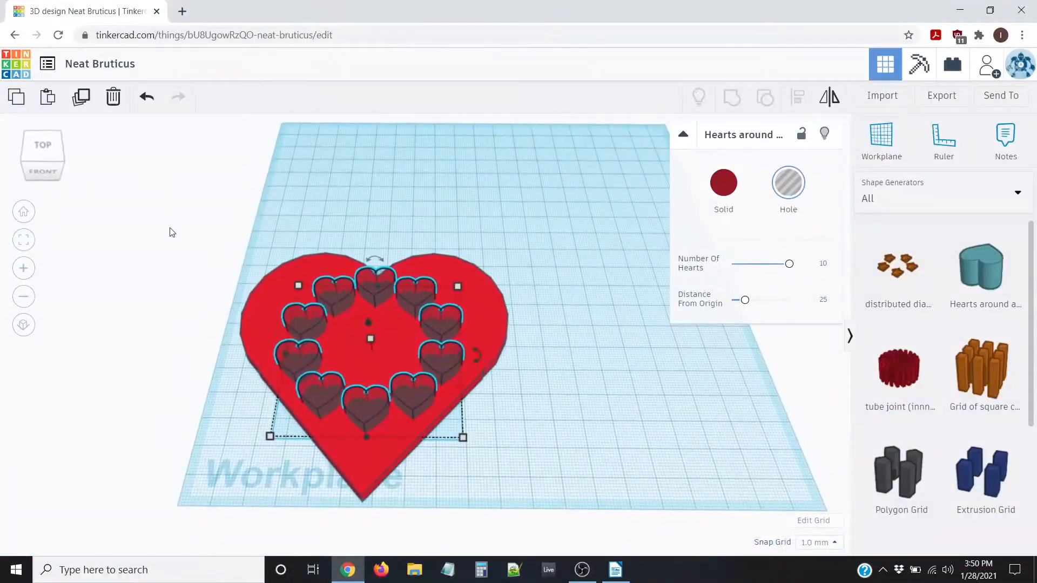
pyautogui.click(184, 245)
pyautogui.moveTo(170, 205); pyautogui.dragTo(661, 540)
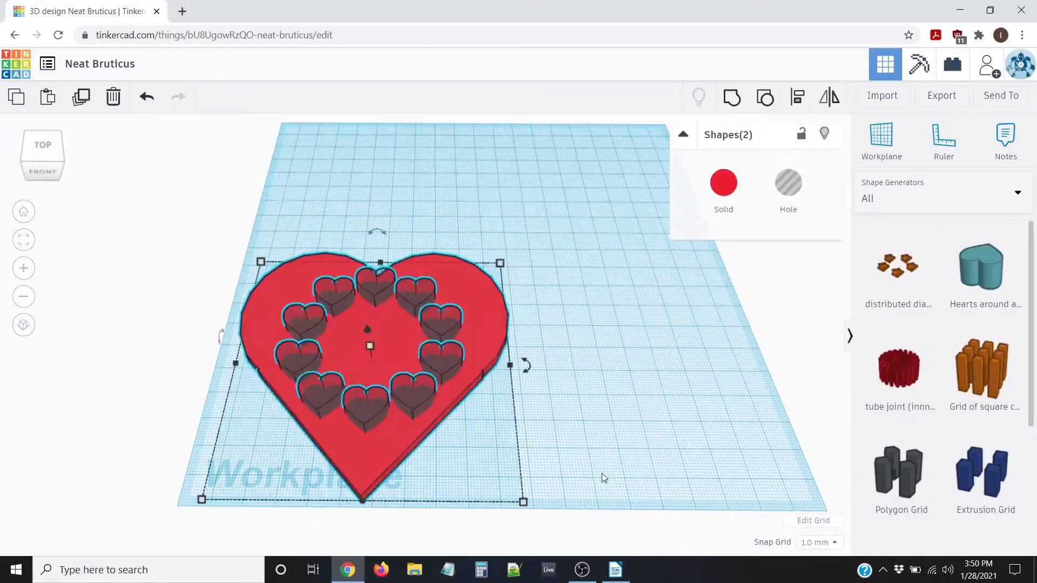
pyautogui.moveTo(602, 474); pyautogui.dragTo(596, 329, button='right')
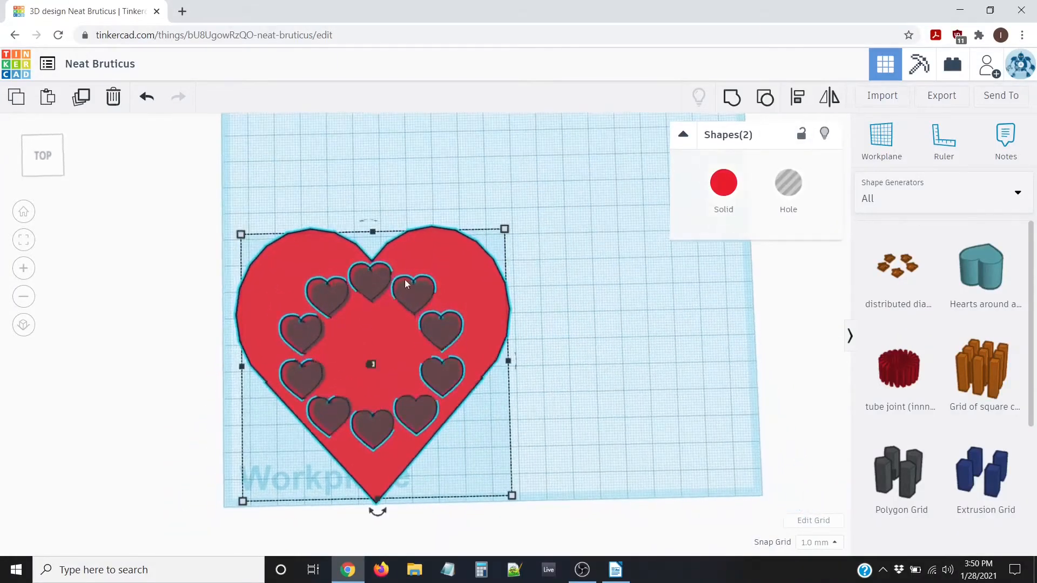
pyautogui.click(733, 98)
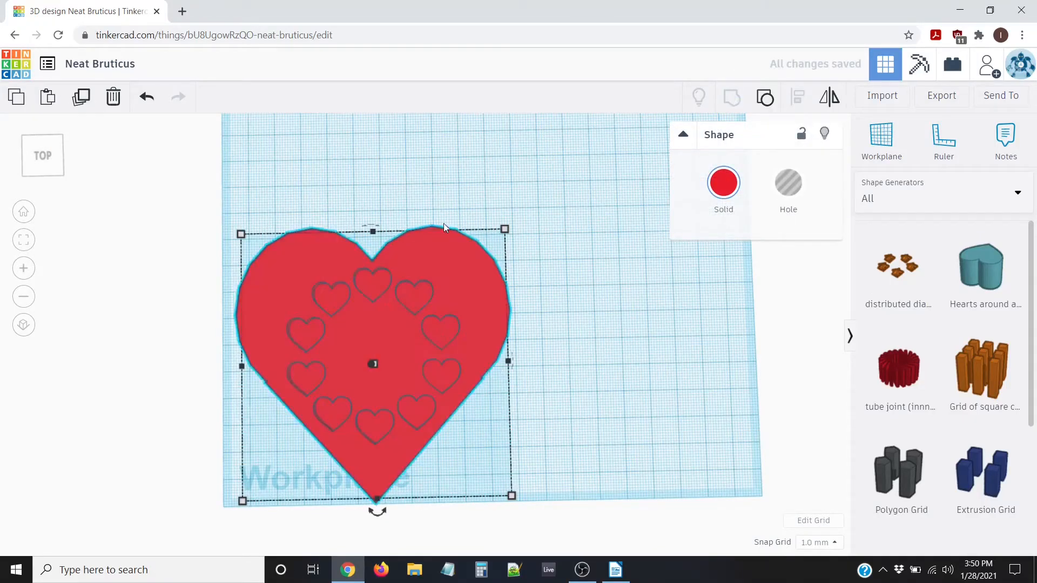
pyautogui.click(494, 188)
# - Examine the grouped heart and its ten heart-shaped recesses from several angles
pyautogui.moveTo(585, 336); pyautogui.dragTo(422, 281, button='right')
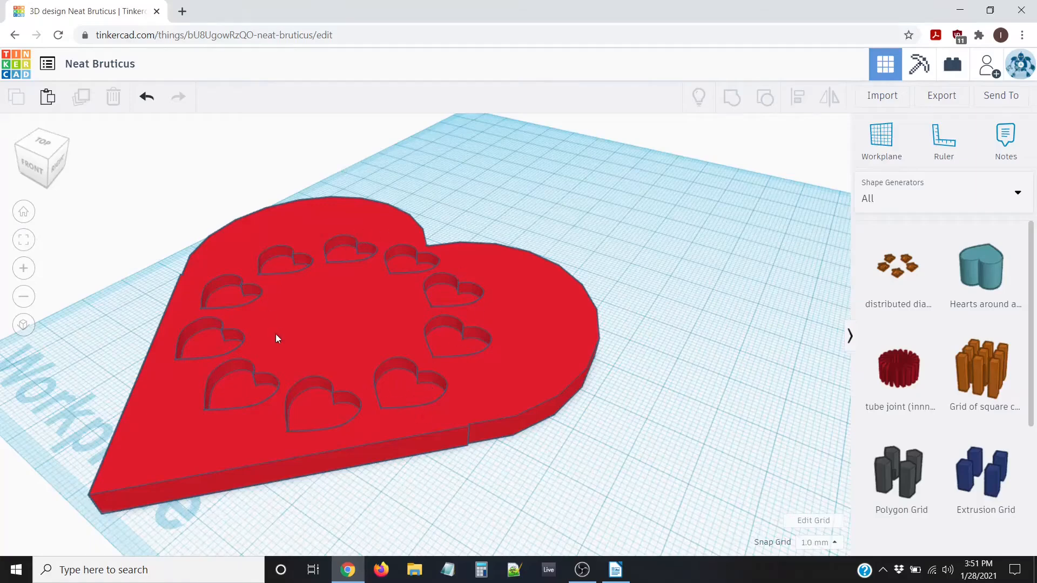
pyautogui.moveTo(398, 382); pyautogui.dragTo(559, 426, button='right')
pyautogui.scroll(-2, 561, 412)
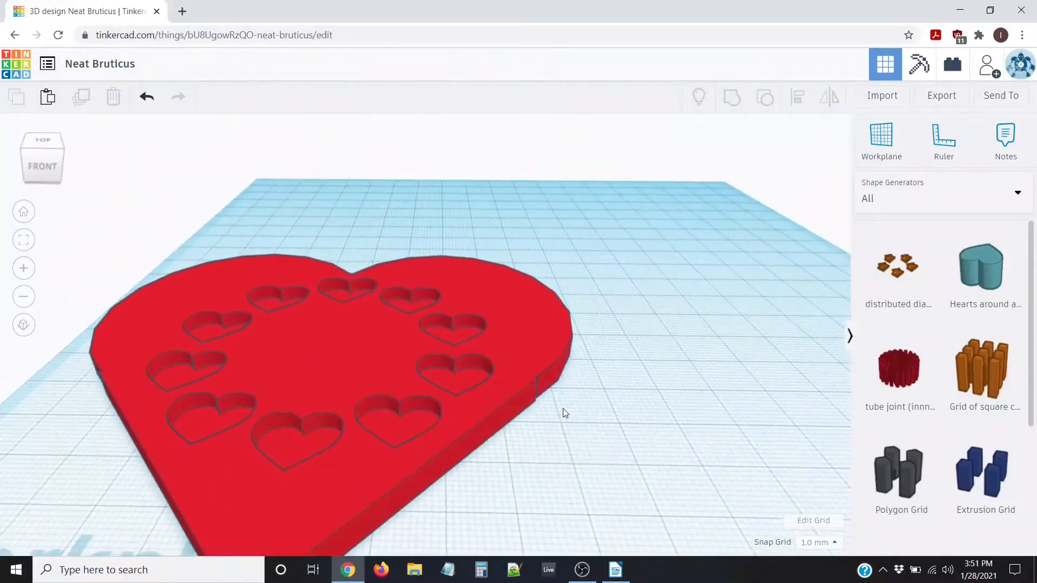
pyautogui.scroll(-3, 535, 366)
pyautogui.moveTo(525, 390); pyautogui.dragTo(549, 431, button='right')
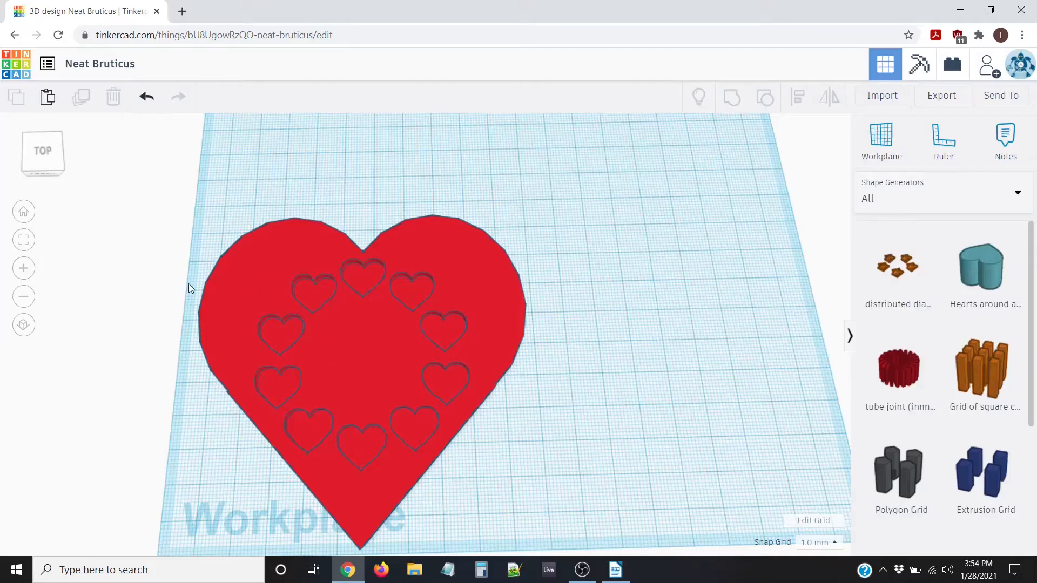
# - Place a Text shape from the Basic Shapes collection on the workplane beside the big heart
pyautogui.click(23, 214)
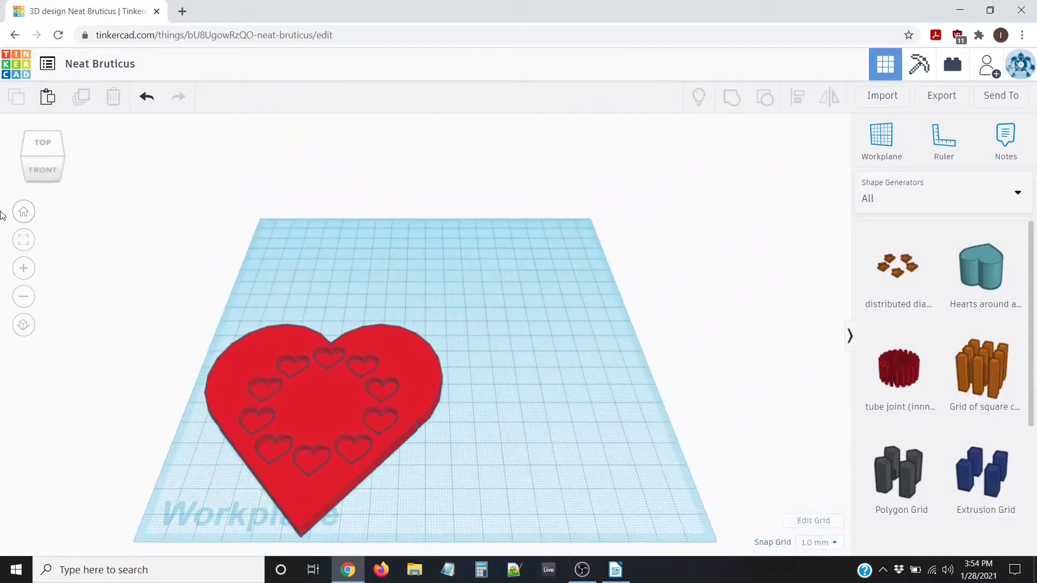
pyautogui.click(931, 202)
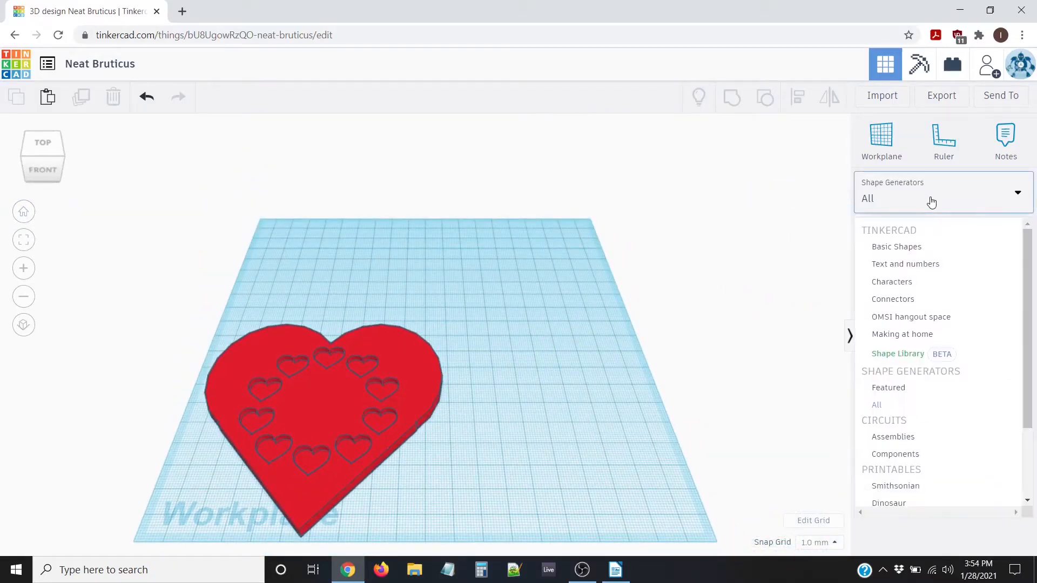
pyautogui.click(903, 248)
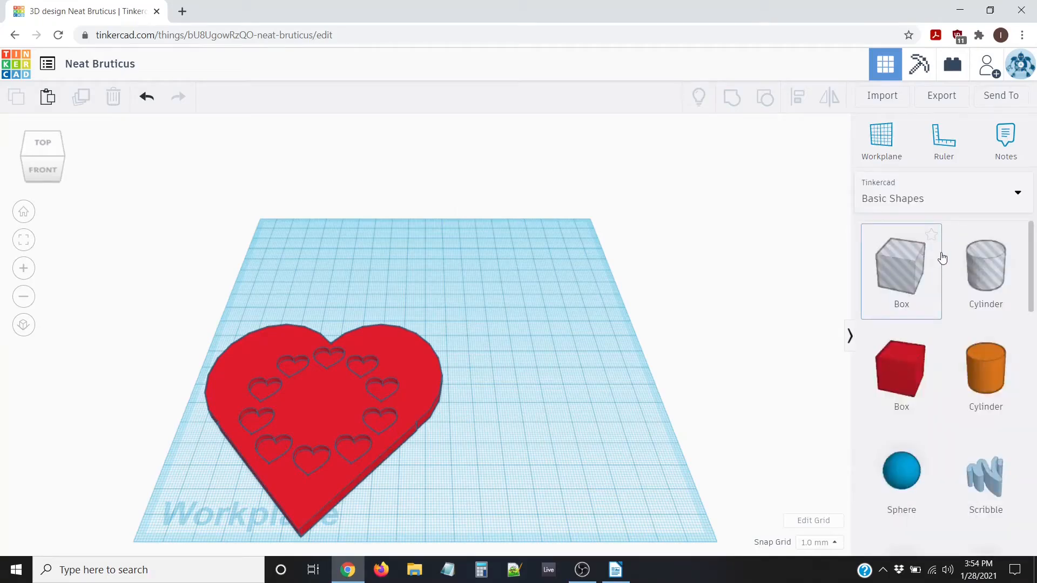
pyautogui.scroll(-2, 951, 259)
pyautogui.scroll(-6, 955, 259)
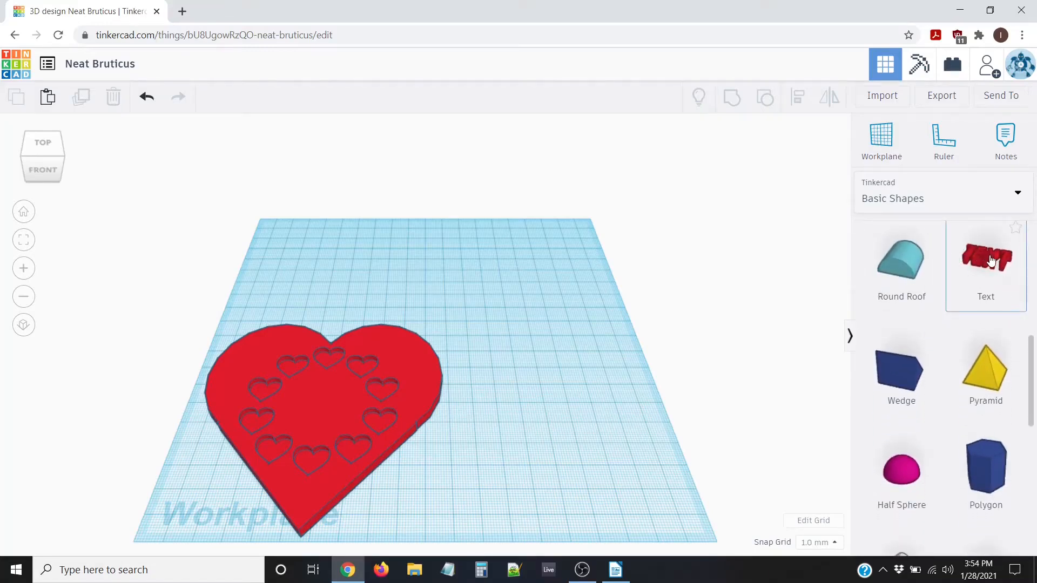
pyautogui.moveTo(987, 254); pyautogui.dragTo(539, 452)
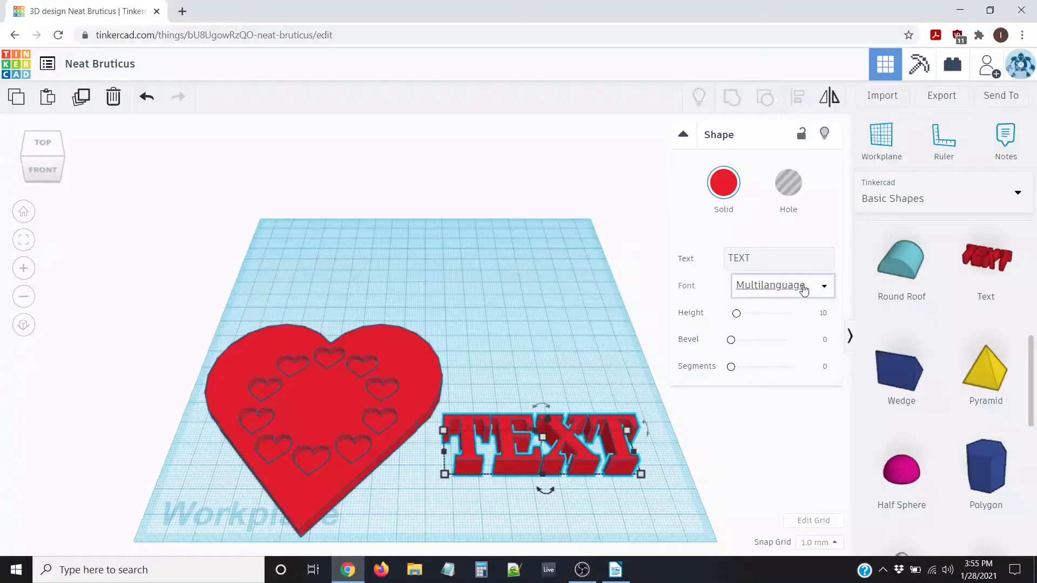
# - Try the Sans and Sans Mono fonts on the text shape and settle on Serif
pyautogui.click(807, 285)
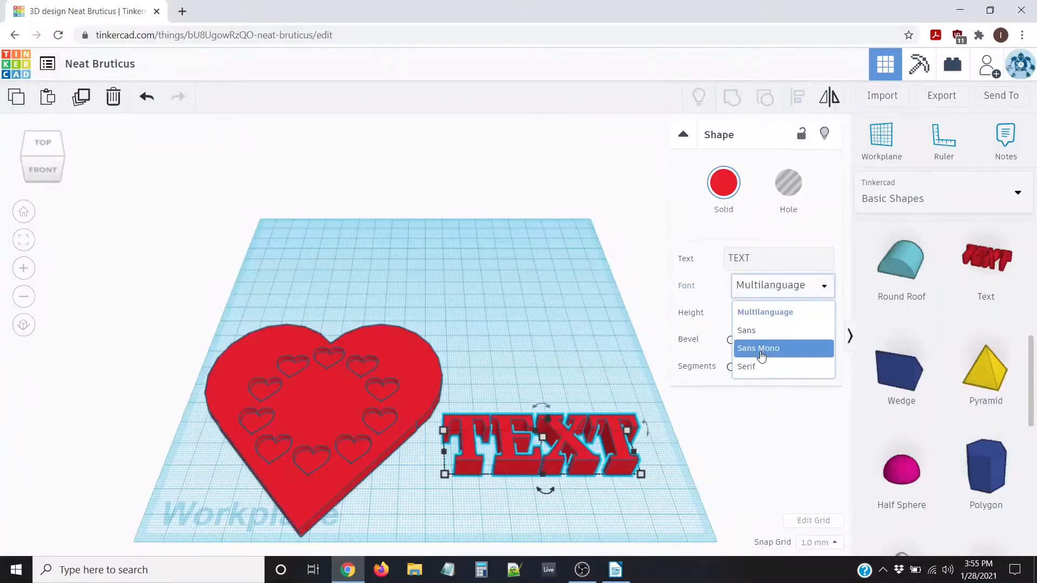
pyautogui.click(755, 336)
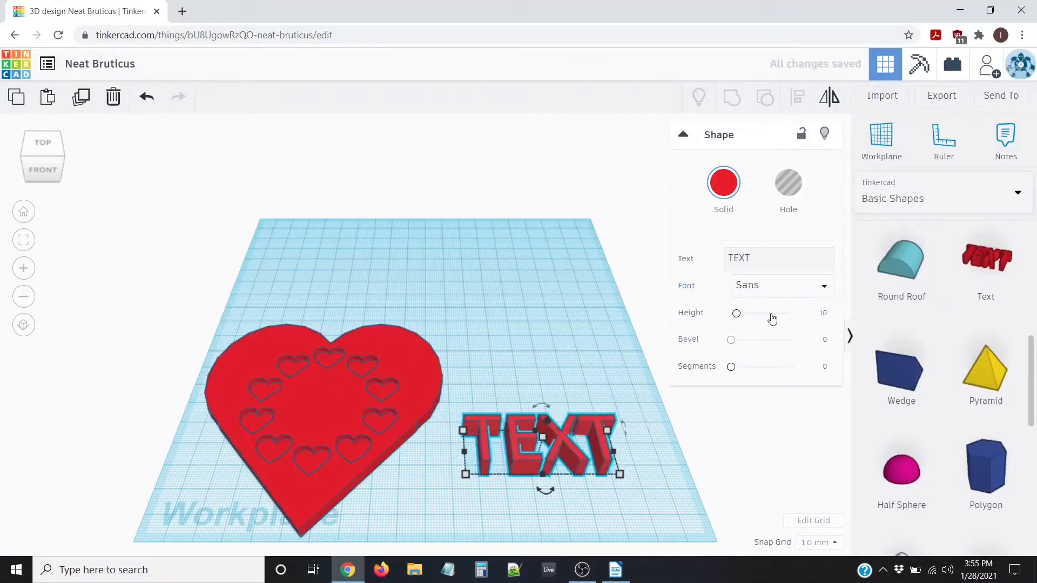
pyautogui.click(787, 286)
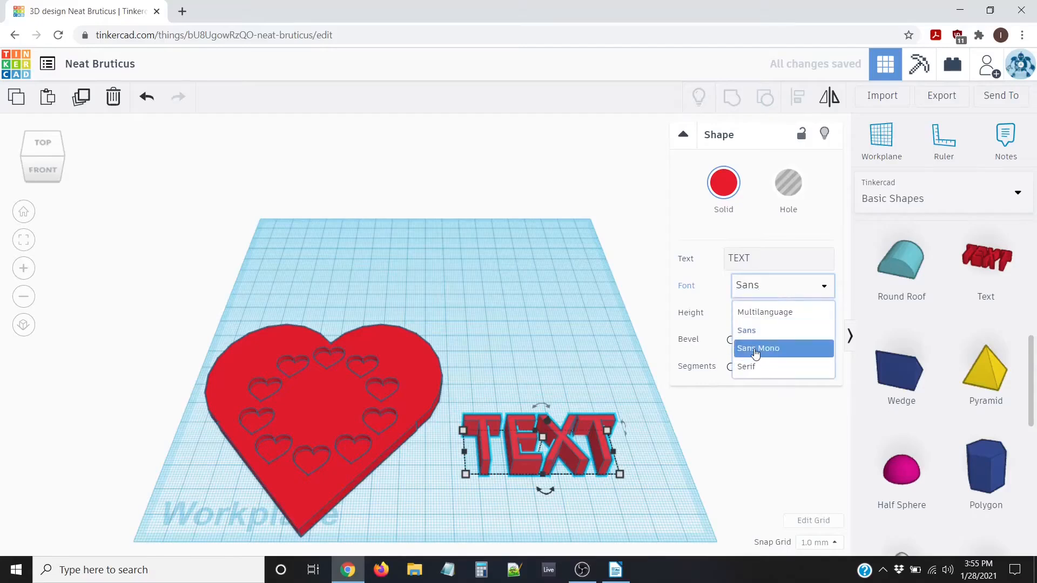
pyautogui.click(756, 350)
pyautogui.click(761, 287)
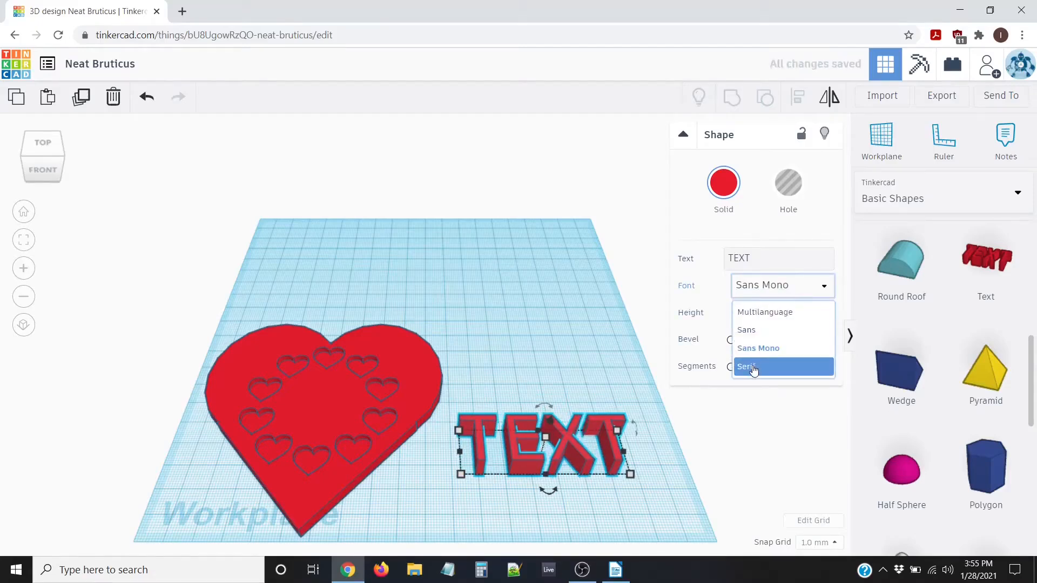
pyautogui.click(748, 366)
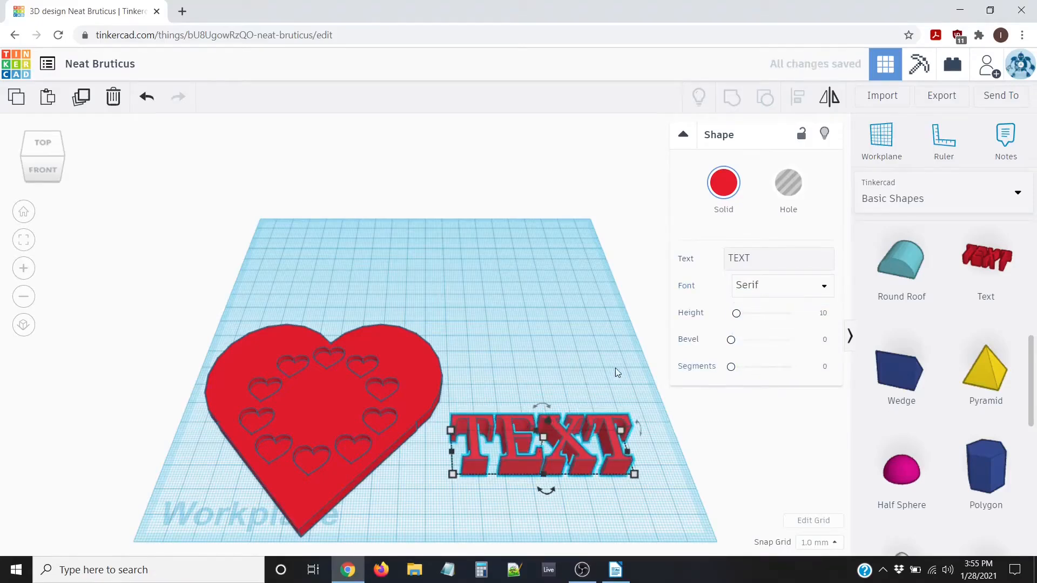
# - Set the text shape's height to 5 and replace its wording with KN
pyautogui.moveTo(595, 368)
pyautogui.mouseDown(button='right')
pyautogui.moveTo(578, 347)
pyautogui.moveTo(587, 352)
pyautogui.mouseUp(button='right')
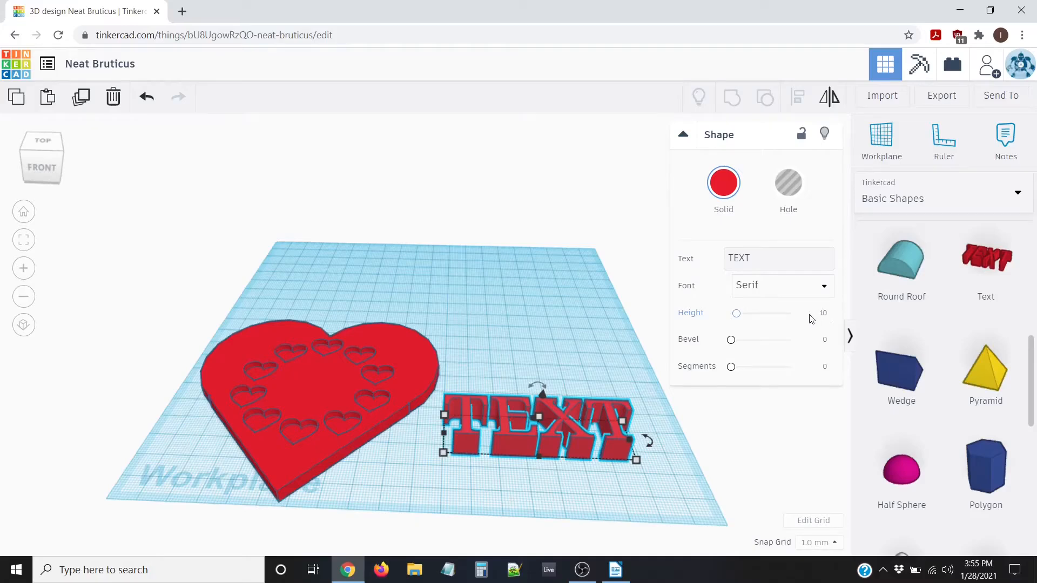
pyautogui.click(828, 314)
pyautogui.write('5')
pyautogui.press('Return')
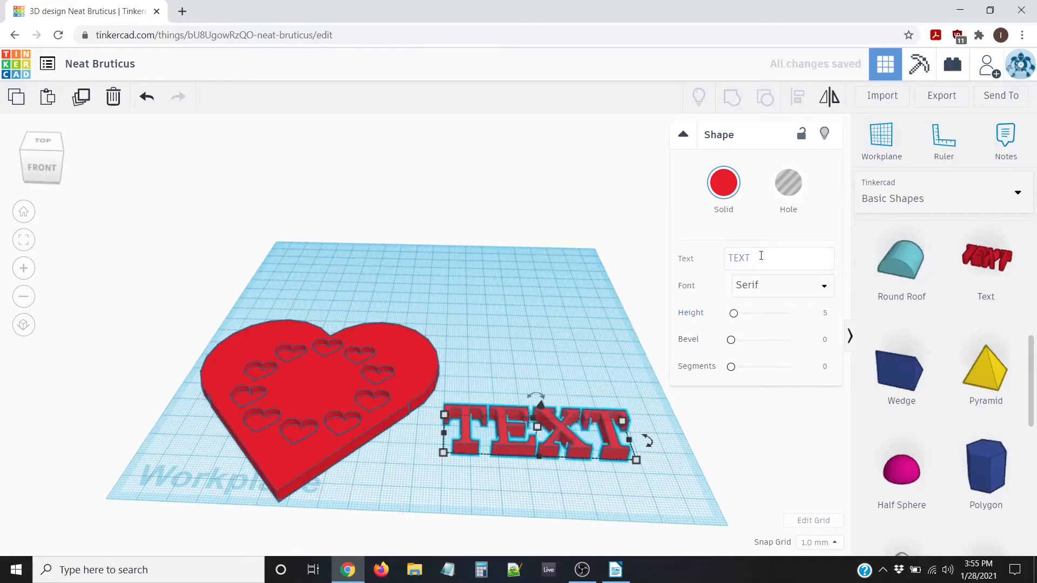
pyautogui.click(761, 255)
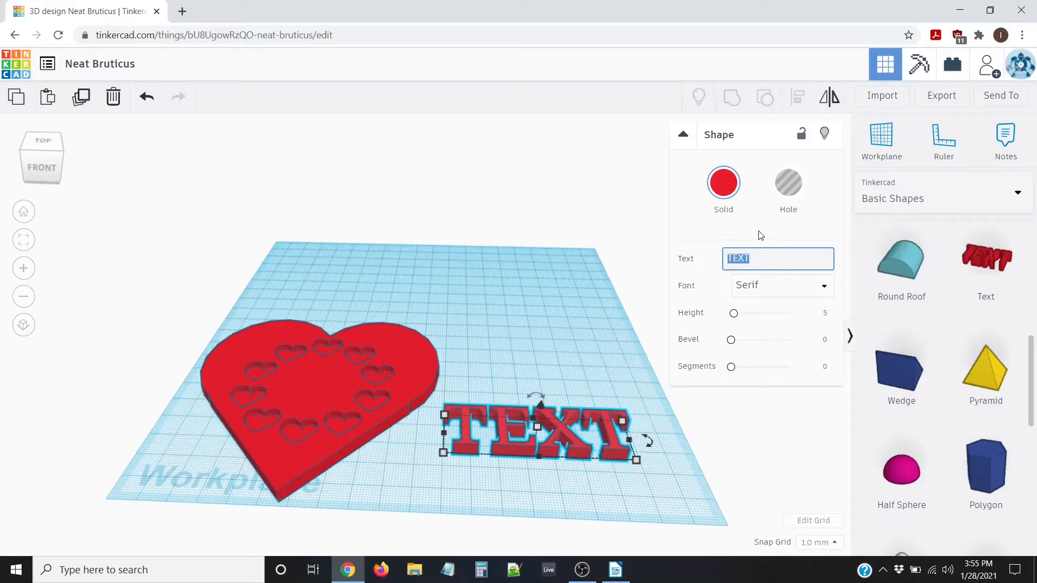
pyautogui.press('BackSpace')
pyautogui.write('K')
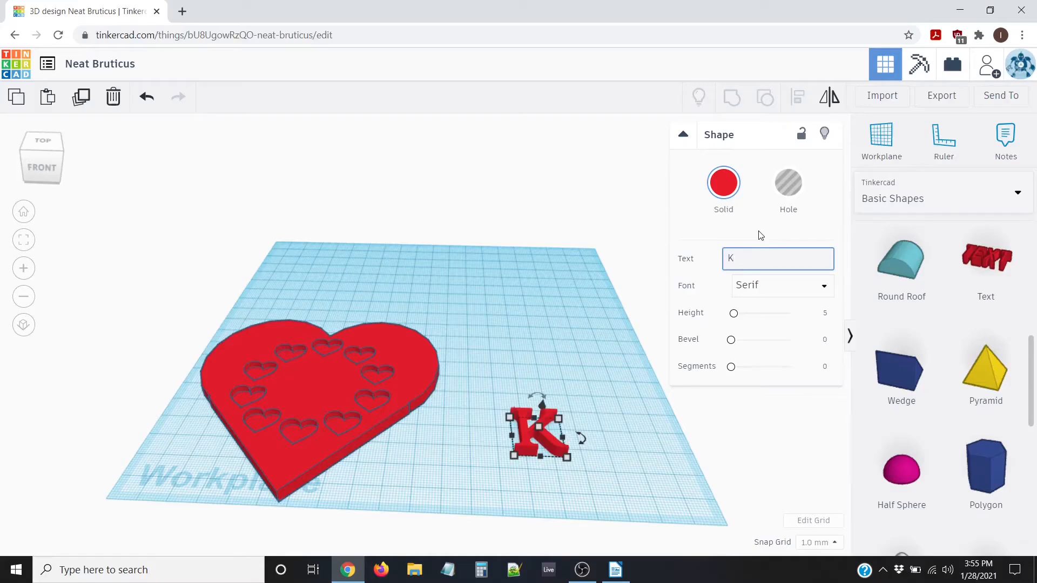
pyautogui.write('N')
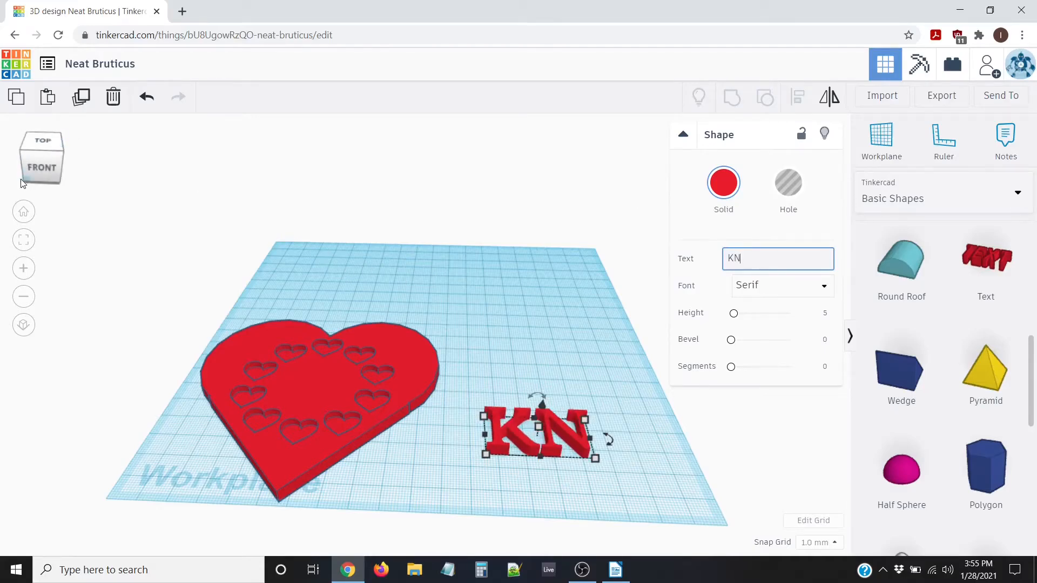
# - Move the KN text from beside the big heart into the middle of the ring of small hearts
pyautogui.click(40, 141)
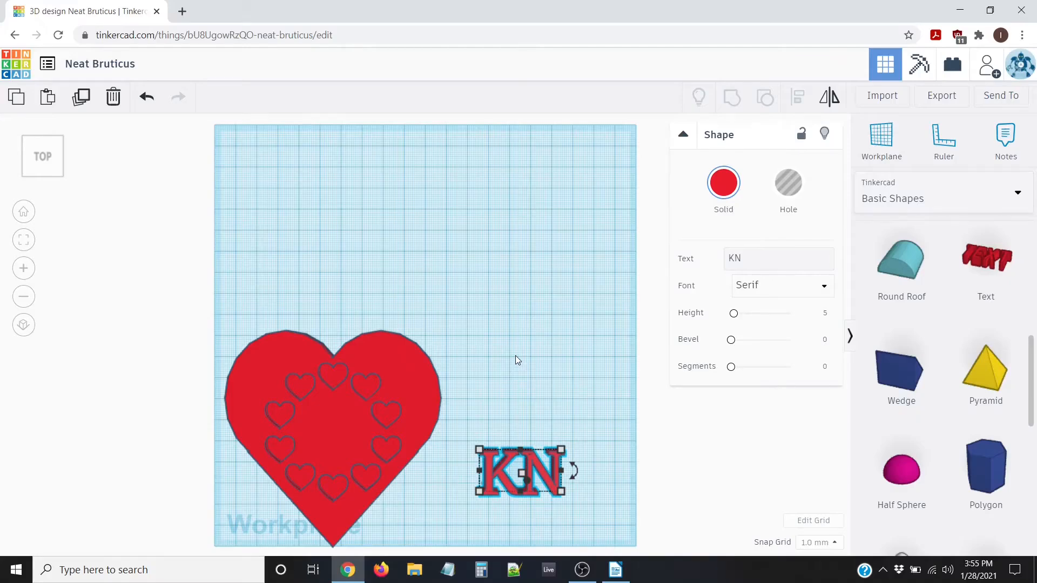
pyautogui.press('Up')
pyautogui.press('Up')
pyautogui.press('Up')
pyautogui.press('Up')
pyautogui.press('Up')
pyautogui.press('Up')
pyautogui.press('Up')
pyautogui.press('Up')
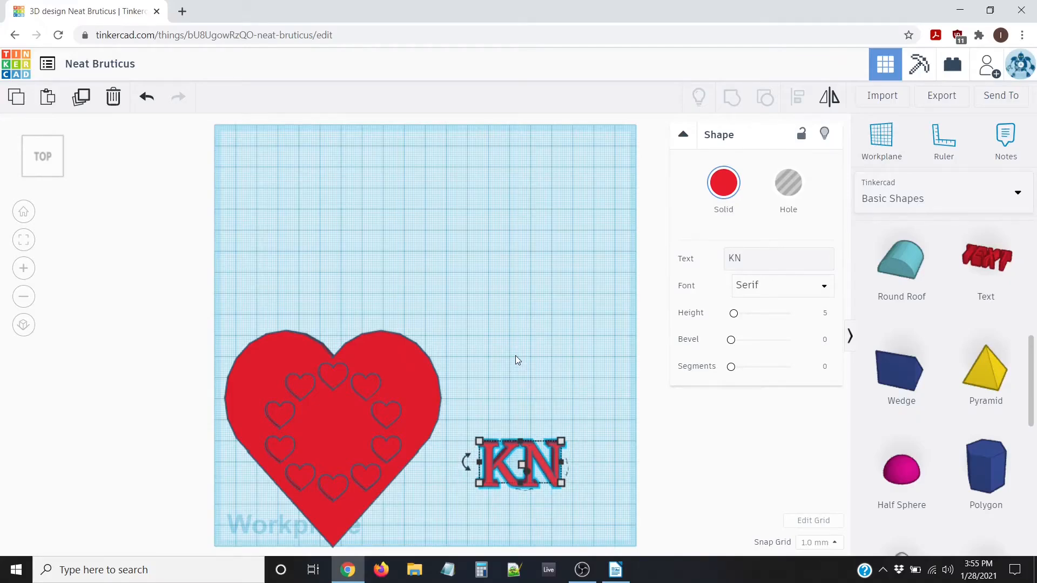
pyautogui.press('Up')
pyautogui.press('Up')
pyautogui.press('Up')
pyautogui.press('Up')
pyautogui.press('Up')
pyautogui.press('Up')
pyautogui.press('Up')
pyautogui.press('Up')
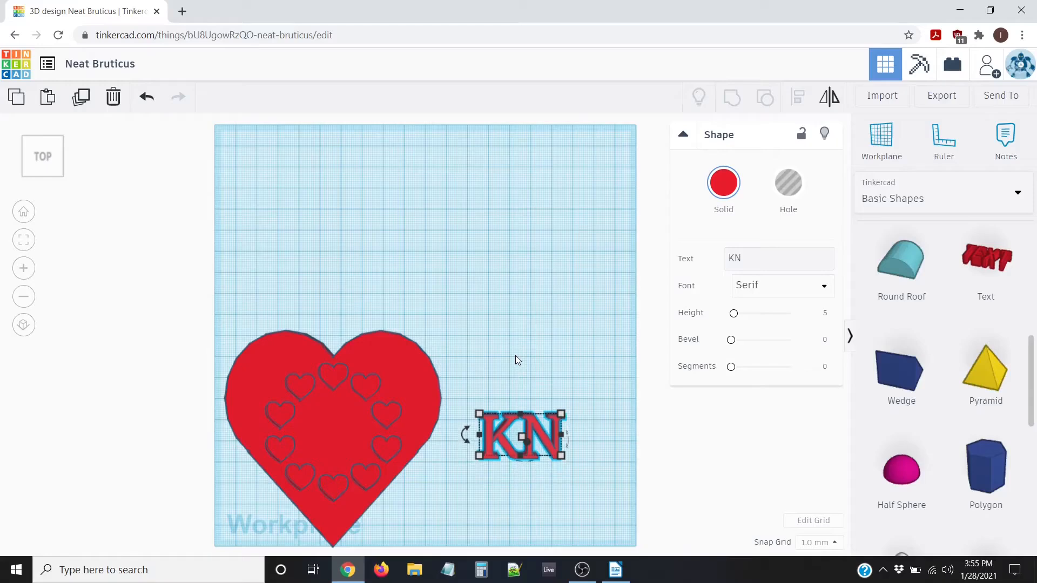
pyautogui.press('Left')
pyautogui.press('Left')
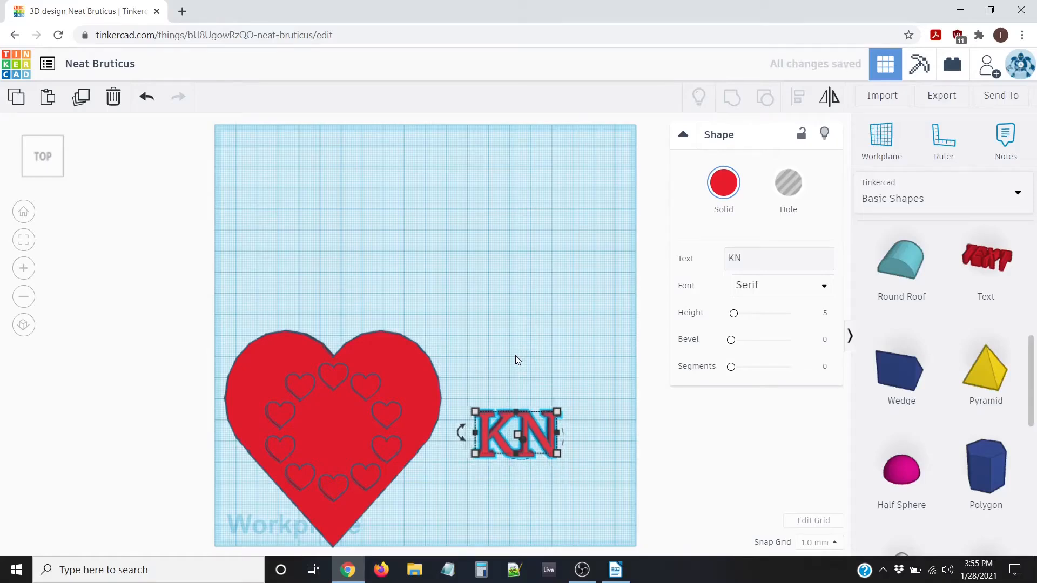
pyautogui.press('Left')
pyautogui.press('Left')
pyautogui.press('Left')
pyautogui.press('Left')
pyautogui.press('Left')
pyautogui.press('Left')
pyautogui.press('Left')
pyautogui.press('Left')
pyautogui.press('Left')
pyautogui.press('Left')
pyautogui.press('Left')
pyautogui.press('Left')
pyautogui.press('Left')
pyautogui.press('Left')
pyautogui.press('Left')
pyautogui.press('Left')
pyautogui.press('Left')
pyautogui.press('Left')
pyautogui.press('Left')
pyautogui.press('Left')
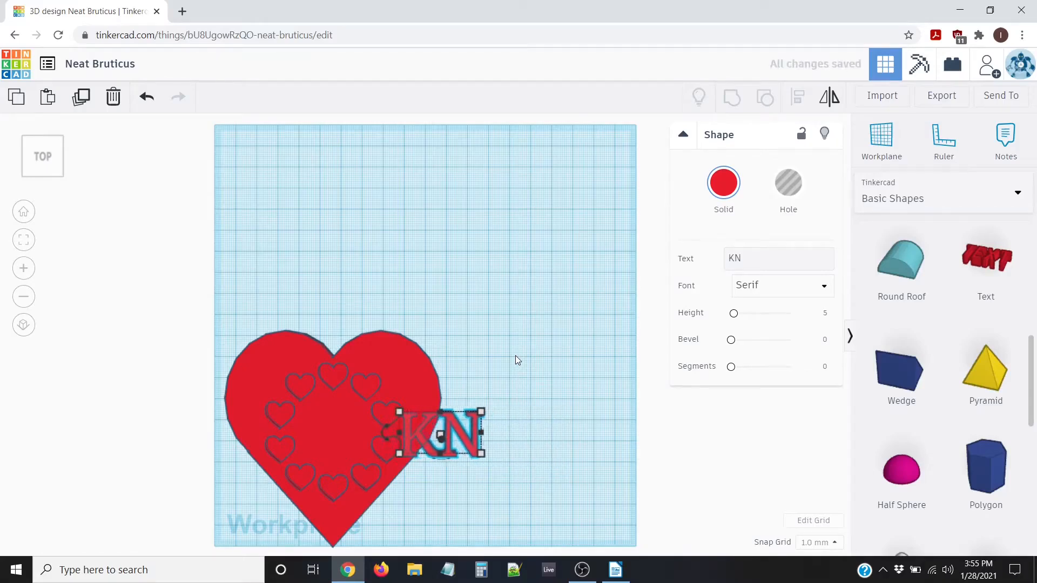
pyautogui.press('Left')
pyautogui.press('Left')
pyautogui.press('Left')
pyautogui.press('Left')
pyautogui.press('Left')
pyautogui.press('Left')
pyautogui.press('Left')
pyautogui.press('Left')
pyautogui.press('Left')
pyautogui.press('Left')
pyautogui.press('Left')
pyautogui.press('Left')
pyautogui.press('Left')
pyautogui.press('Left')
pyautogui.press('Left')
pyautogui.press('Left')
pyautogui.press('Left')
pyautogui.press('Left')
pyautogui.press('Left')
pyautogui.press('Left')
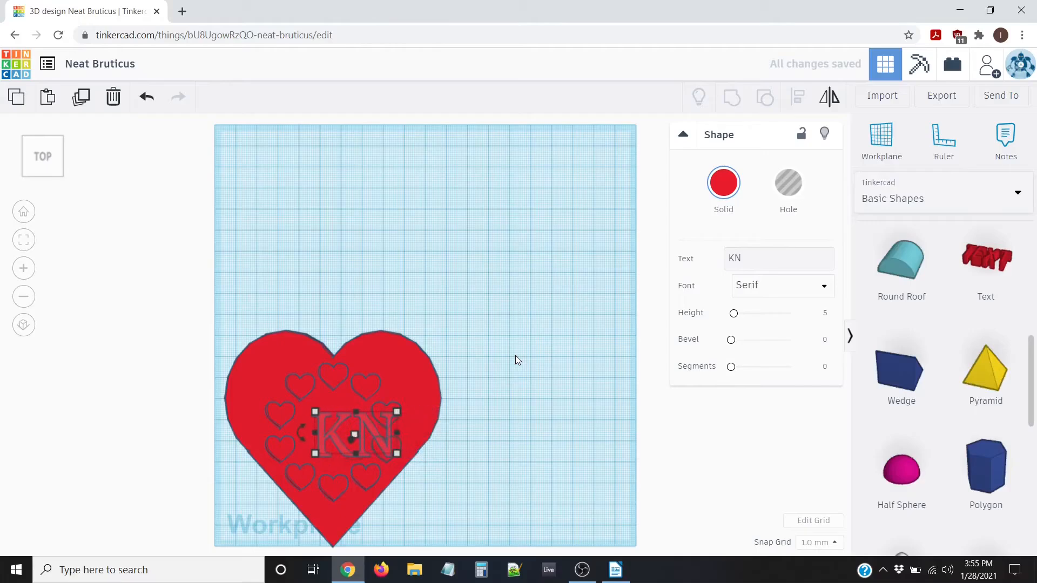
pyautogui.press('Left')
pyautogui.press('Left')
pyautogui.press('Left')
pyautogui.press('Left')
pyautogui.press('Left')
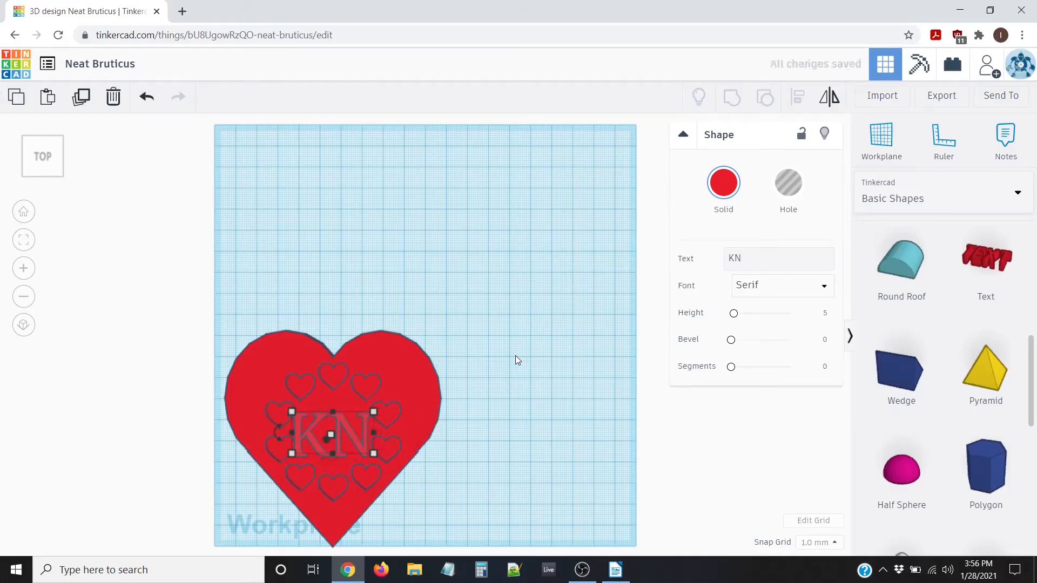
# - Scale the KN text down proportionally to about 31 by 16 mm so it fits better inside the ring
pyautogui.moveTo(476, 415); pyautogui.dragTo(499, 411, button='right')
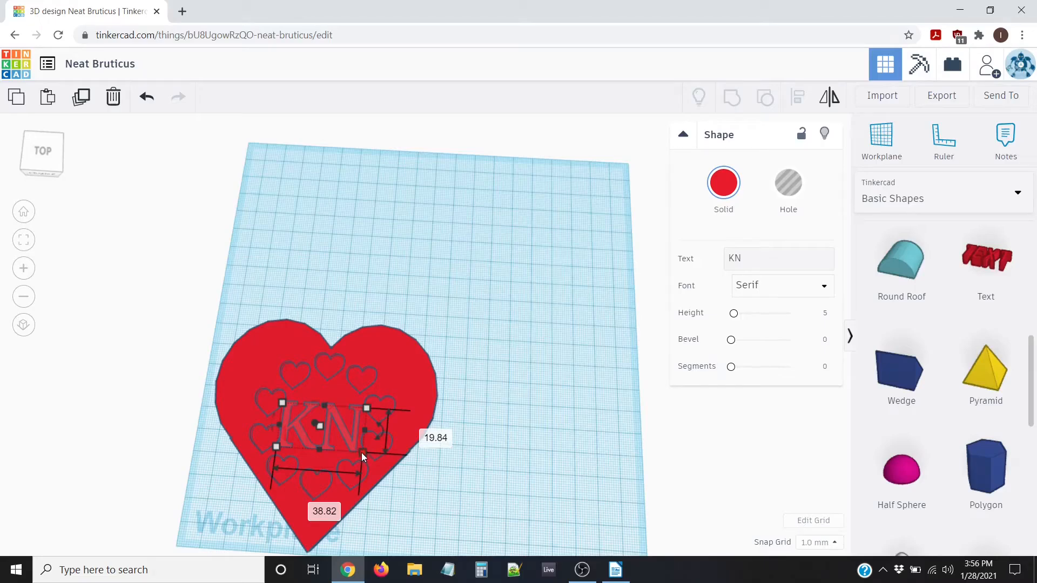
pyautogui.moveTo(362, 453); pyautogui.dragTo(349, 444)
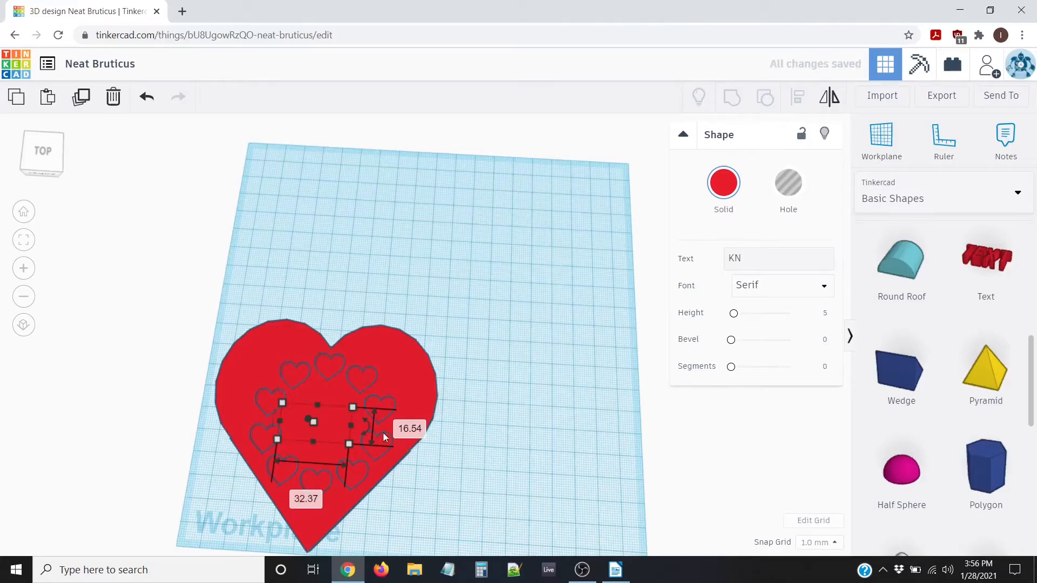
pyautogui.moveTo(349, 443)
pyautogui.mouseDown()
pyautogui.moveTo(342, 433)
pyautogui.moveTo(347, 440)
pyautogui.mouseUp()
# - Raise the KN text 4 mm above the workplane so it stands out of the big heart's surface
pyautogui.moveTo(346, 452); pyautogui.dragTo(323, 399, button='right')
pyautogui.moveTo(339, 439); pyautogui.dragTo(360, 459, button='right')
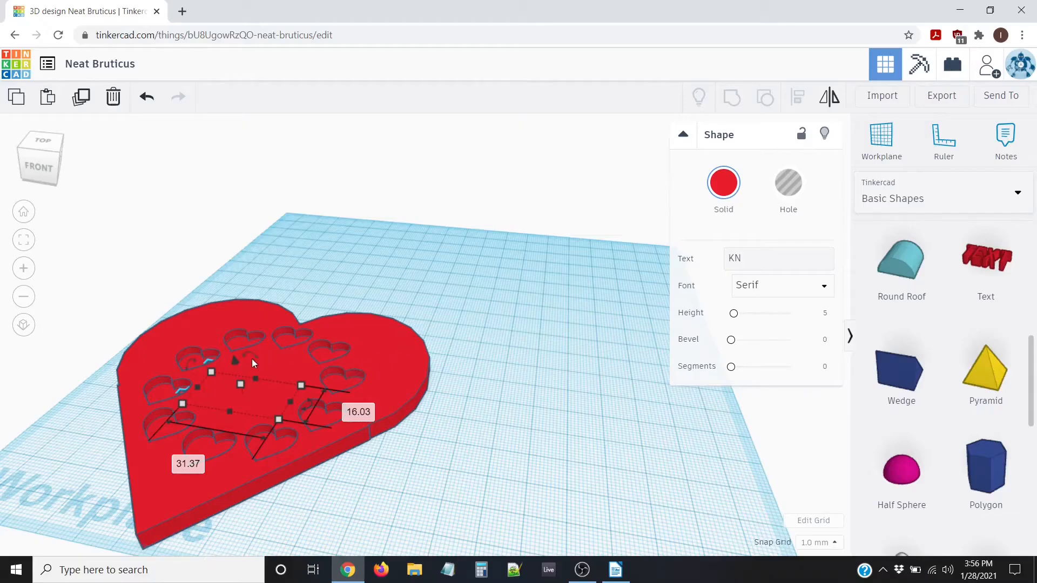
pyautogui.moveTo(235, 360)
pyautogui.mouseDown()
pyautogui.moveTo(235, 336)
pyautogui.moveTo(238, 348)
pyautogui.mouseUp()
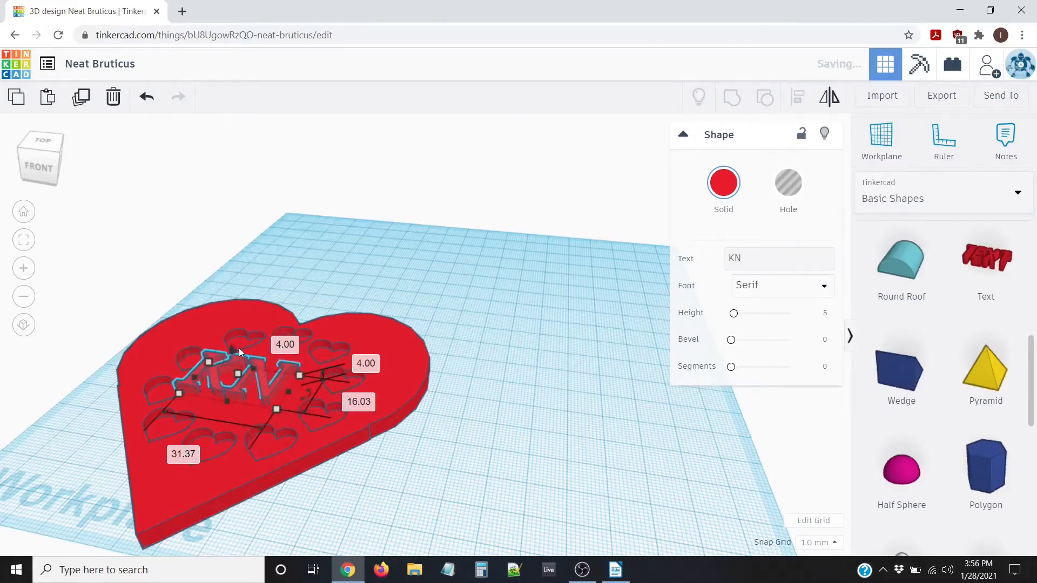
# - Recolour the KN text dark blue using a preset colour
pyautogui.moveTo(374, 465); pyautogui.dragTo(405, 485, button='right')
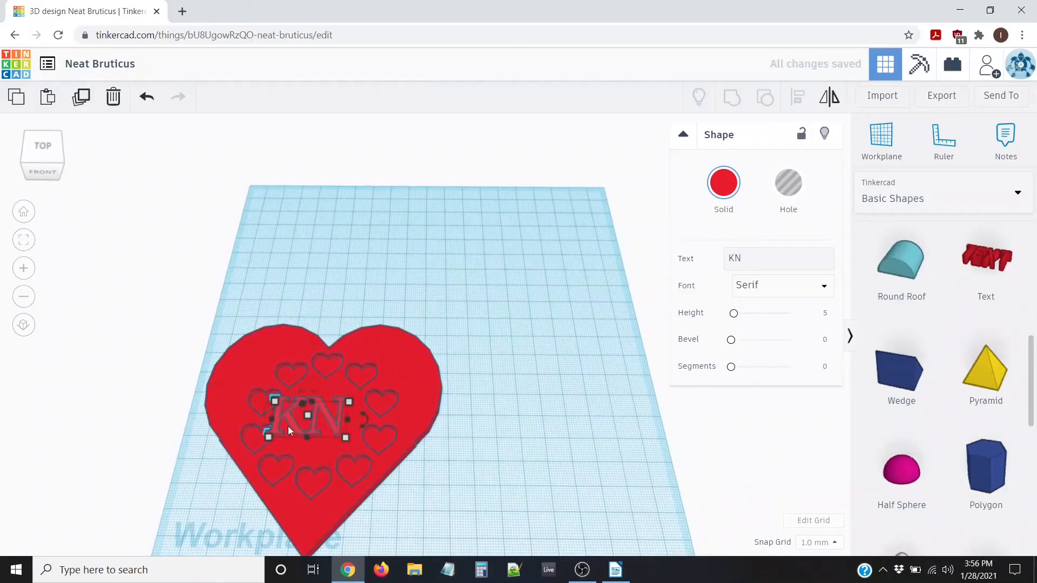
pyautogui.click(724, 184)
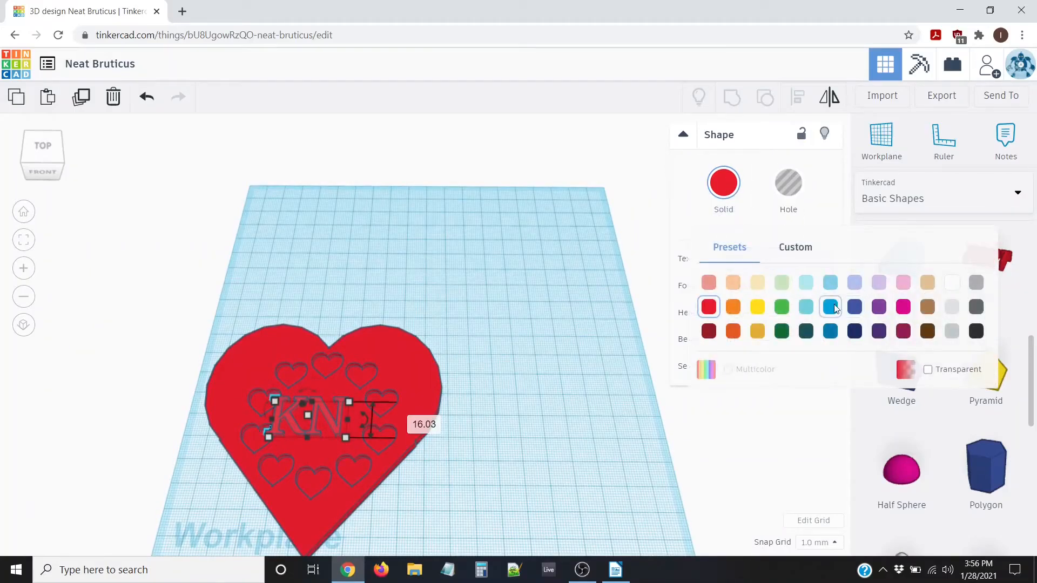
pyautogui.click(854, 331)
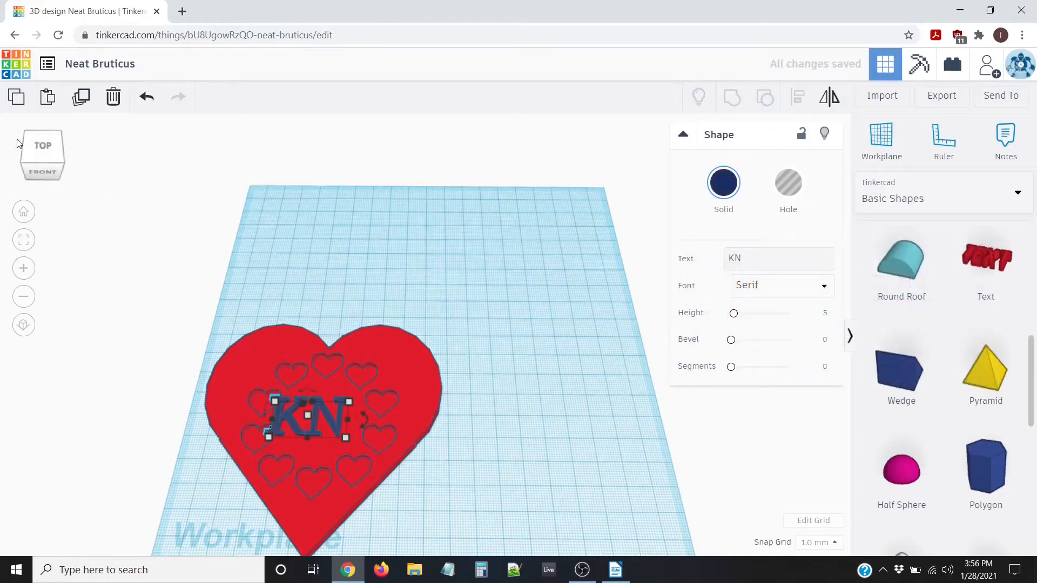
pyautogui.click(38, 141)
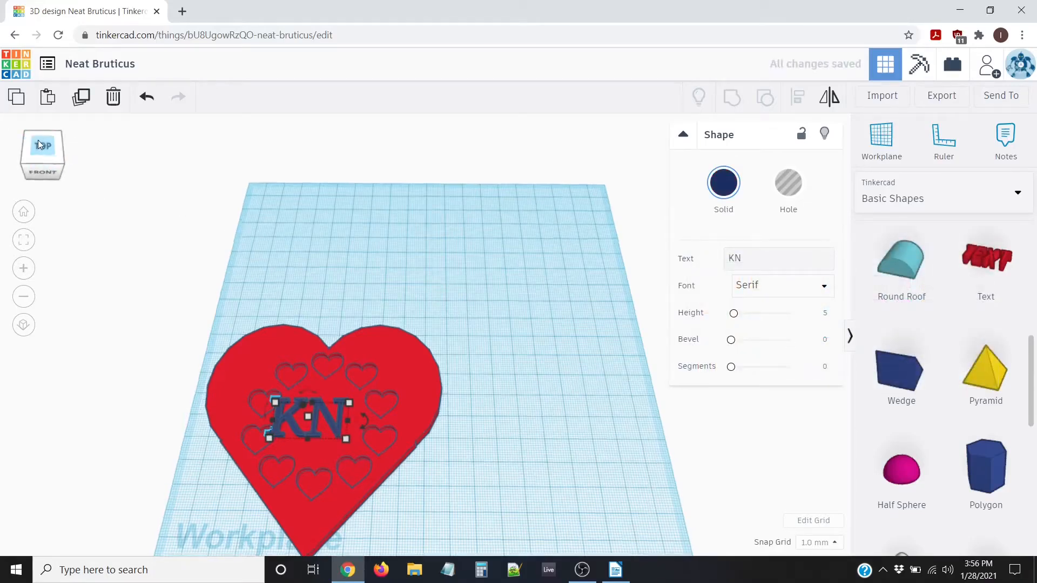
pyautogui.moveTo(297, 261); pyautogui.dragTo(351, 209, button='middle')
pyautogui.scroll(-3, 351, 210)
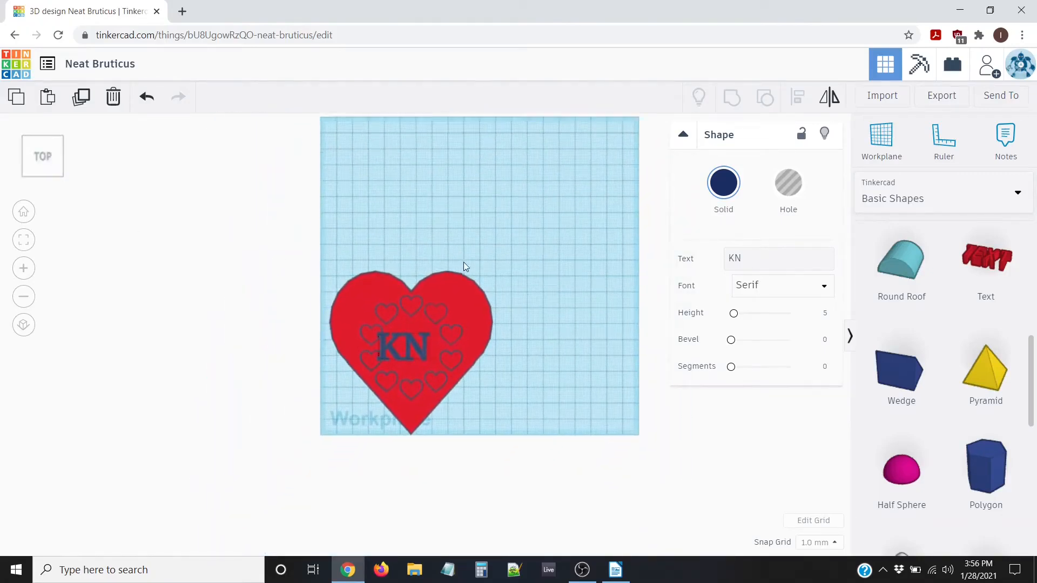
pyautogui.scroll(-5, 452, 261)
pyautogui.scroll(5, 452, 265)
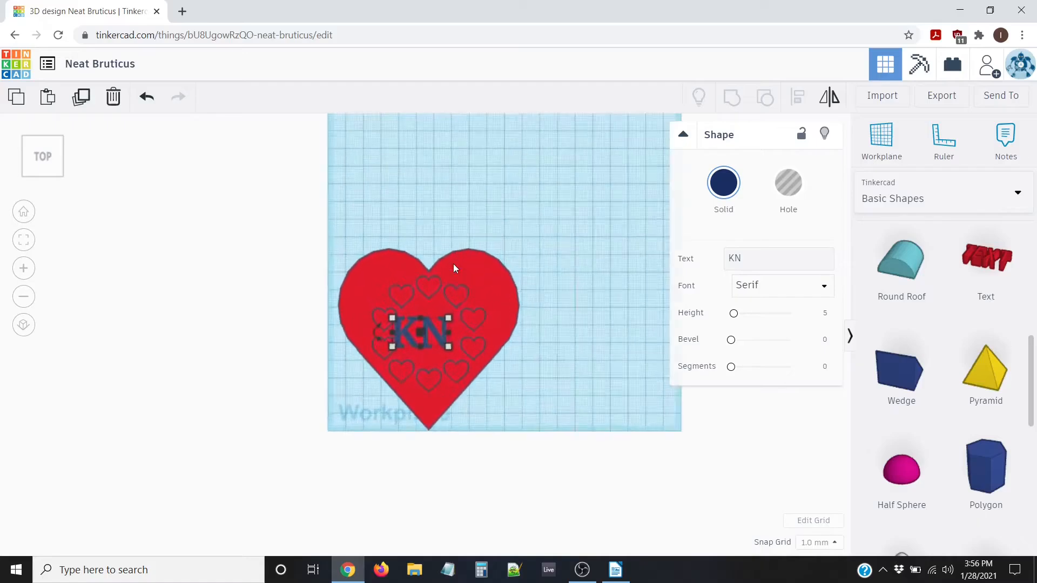
# - Align the KN text with the big heart so that it is centred horizontally on it
pyautogui.moveTo(359, 183); pyautogui.dragTo(417, 196, button='middle')
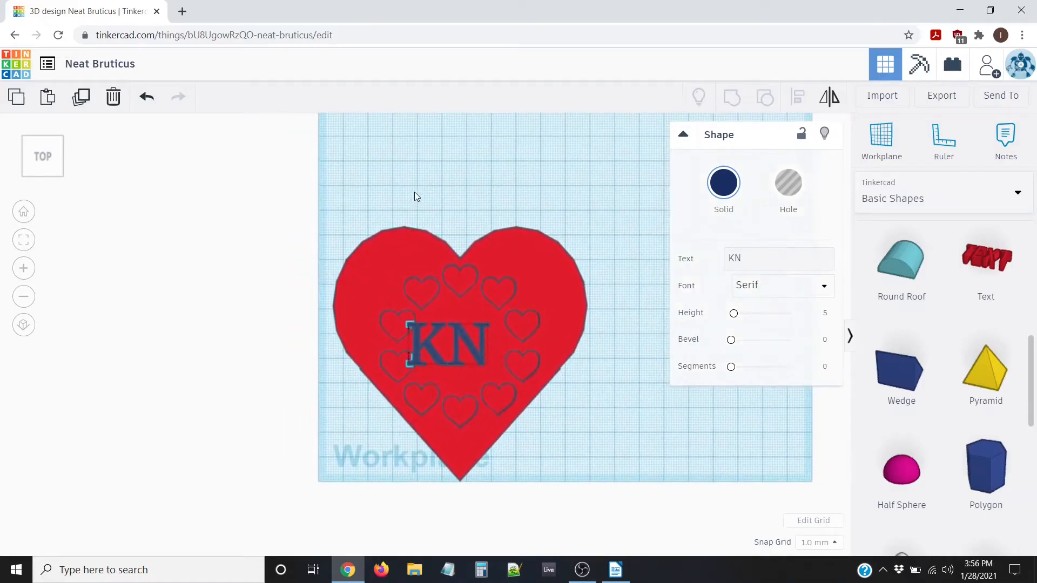
pyautogui.click(375, 193)
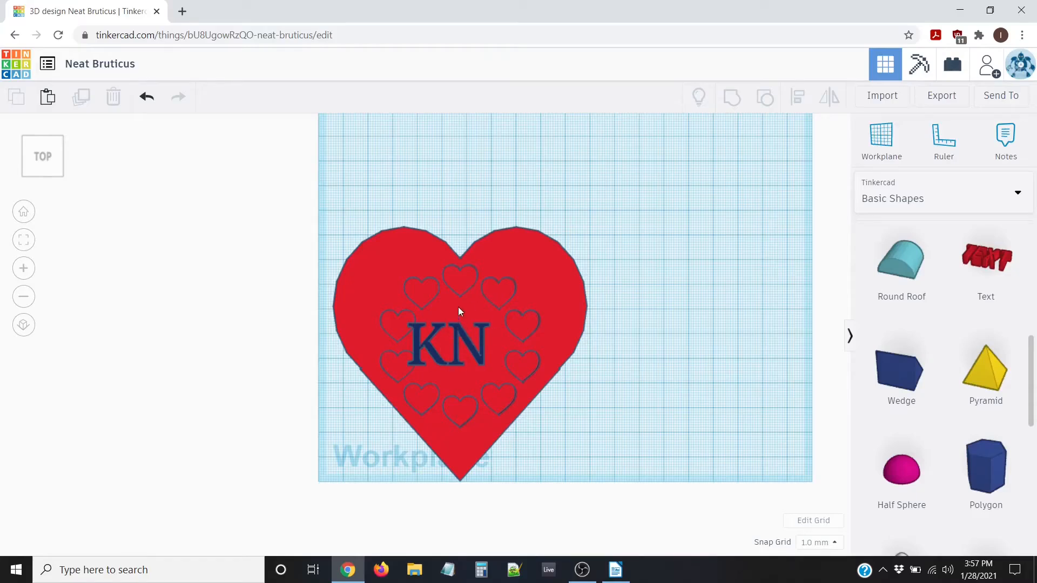
pyautogui.moveTo(285, 166); pyautogui.dragTo(673, 522)
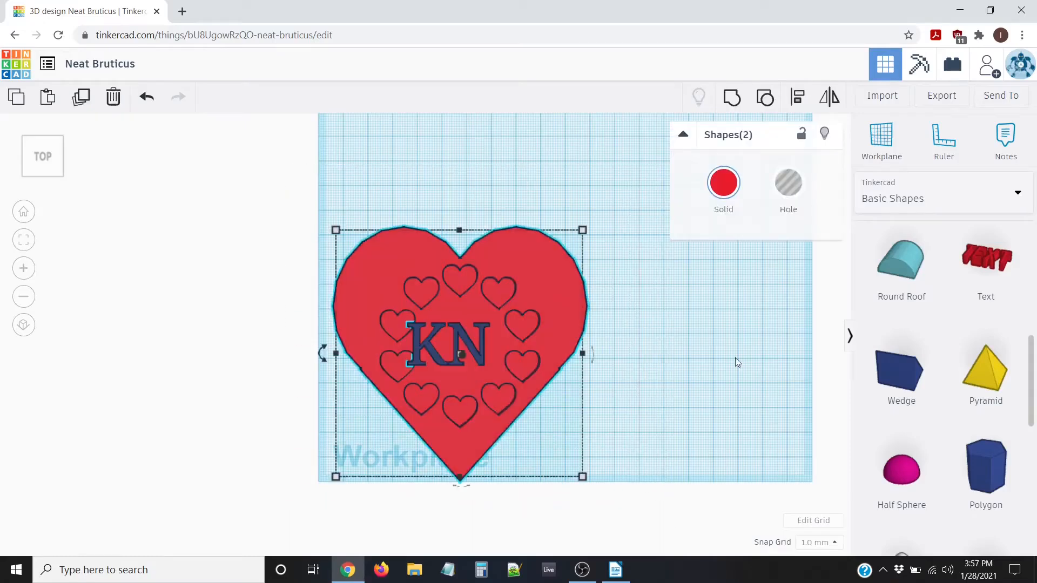
pyautogui.click(800, 98)
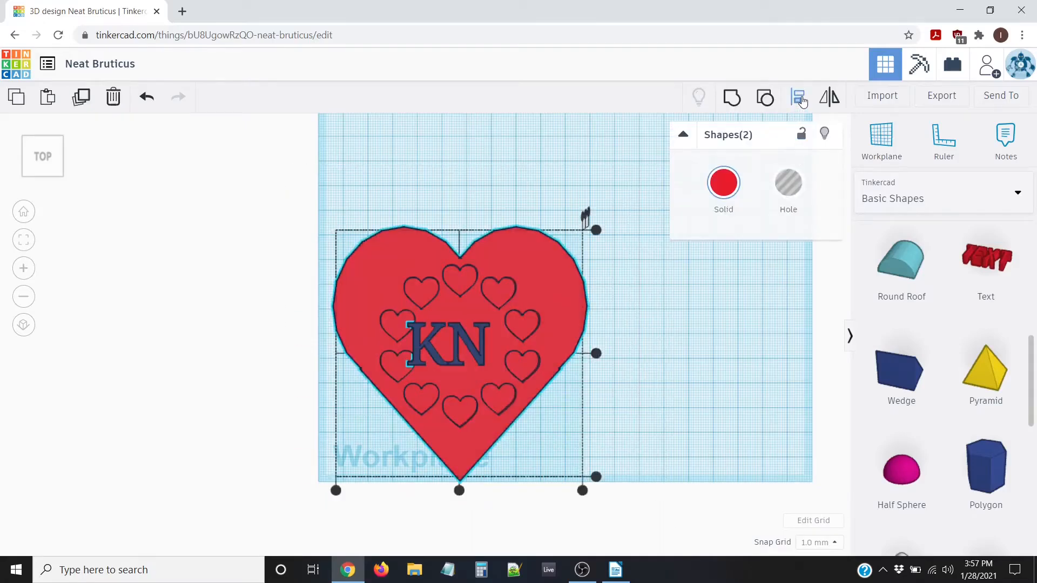
pyautogui.click(459, 490)
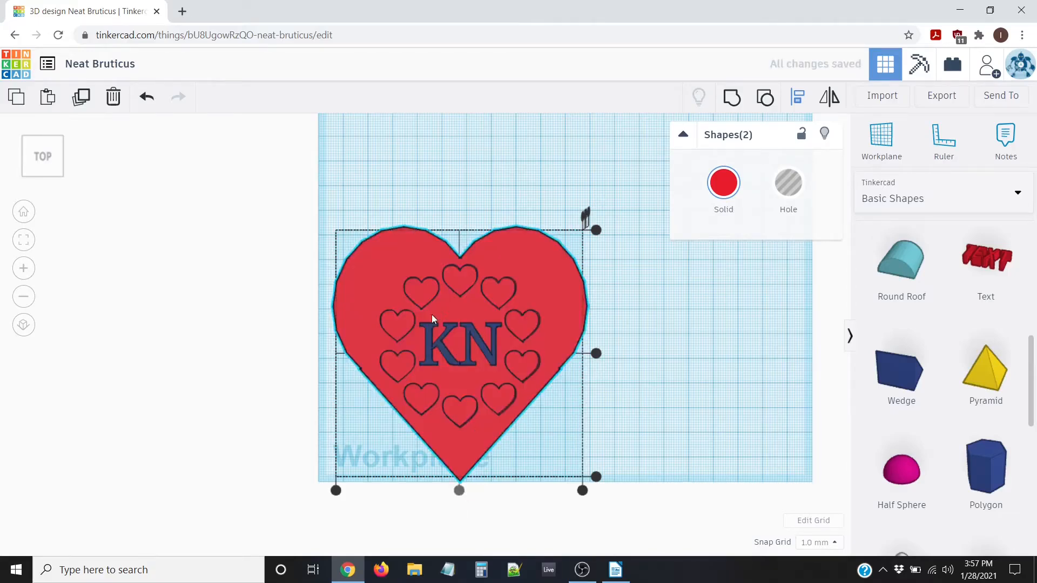
# - Try centring the KN text on the big heart along its length as well, and undo that alignment
pyautogui.click(596, 354)
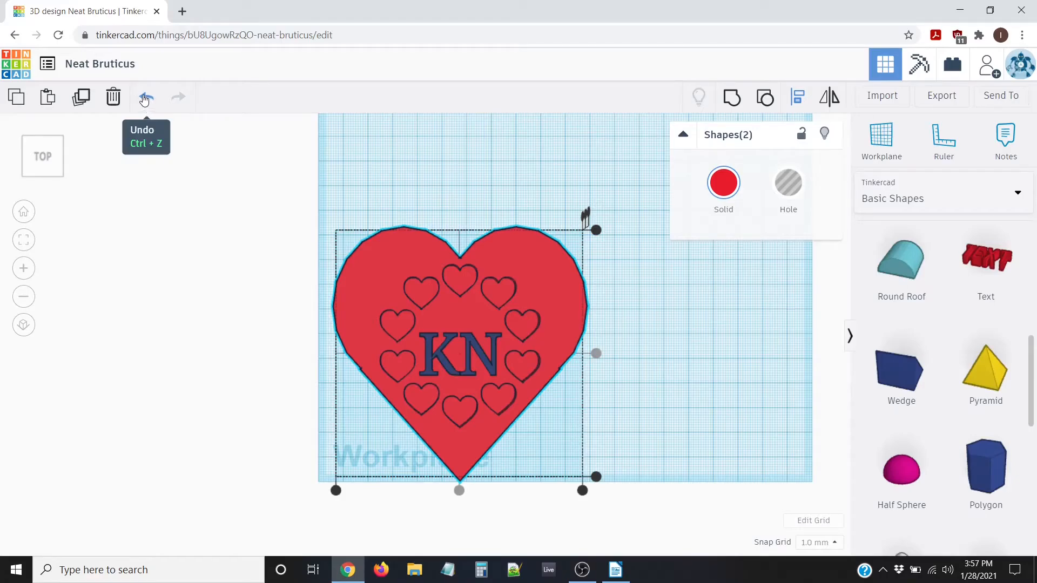
pyautogui.click(145, 98)
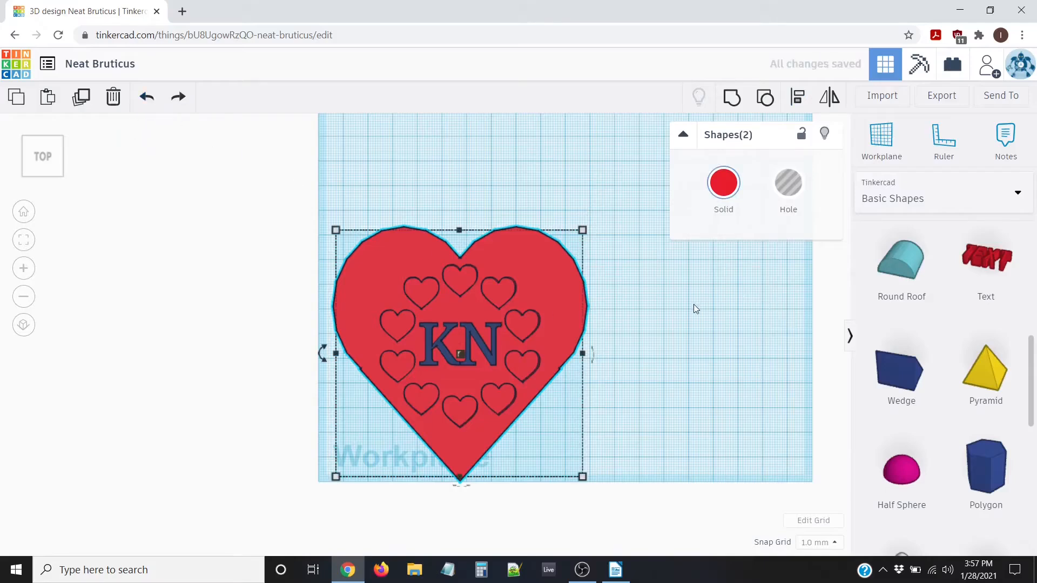
pyautogui.click(694, 306)
# - Turn the KN text on the big heart into a hole
pyautogui.moveTo(707, 372); pyautogui.dragTo(484, 338, button='right')
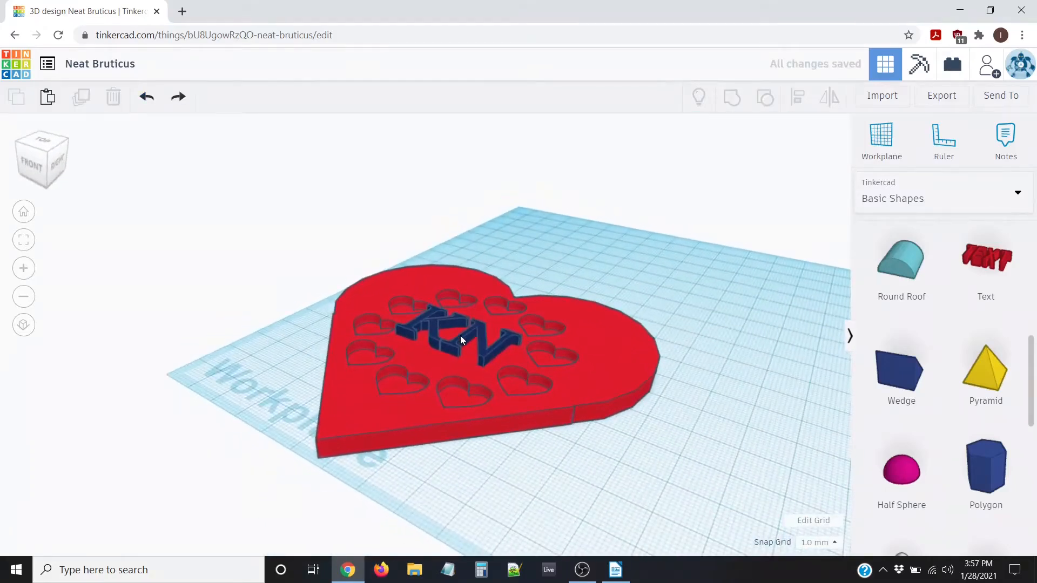
pyautogui.click(460, 335)
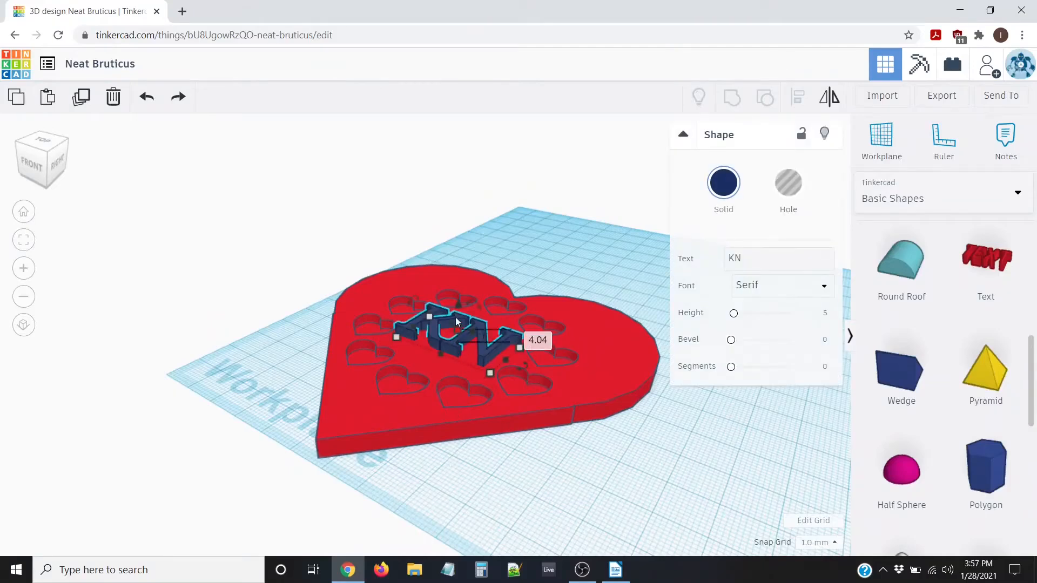
pyautogui.moveTo(455, 307); pyautogui.dragTo(457, 307)
pyautogui.moveTo(437, 450); pyautogui.dragTo(475, 455, button='right')
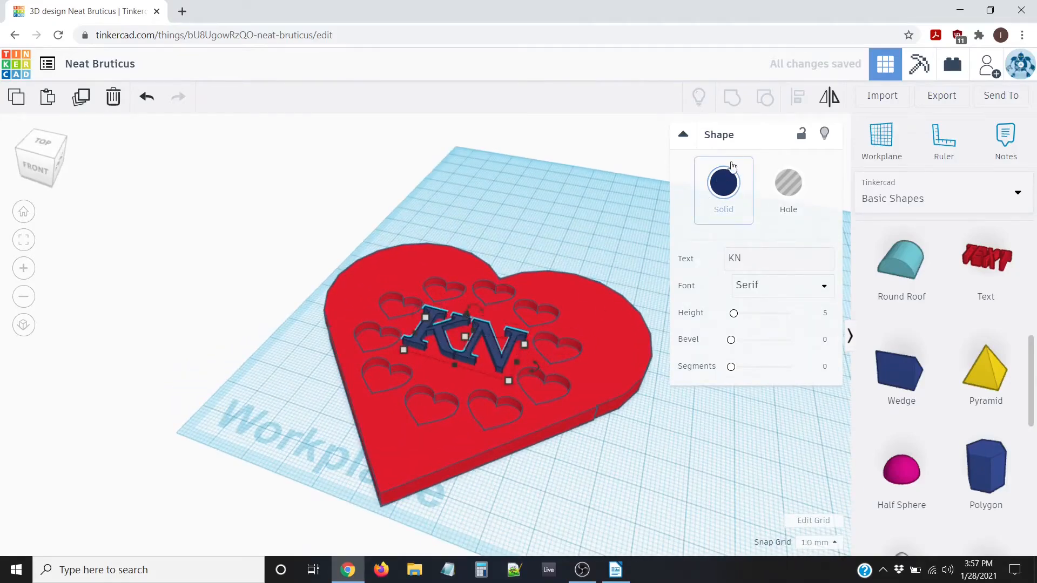
pyautogui.click(793, 180)
# - Lower the KN hole into the big heart until its top is about level with the heart's surface
pyautogui.moveTo(587, 410); pyautogui.dragTo(669, 427, button='right')
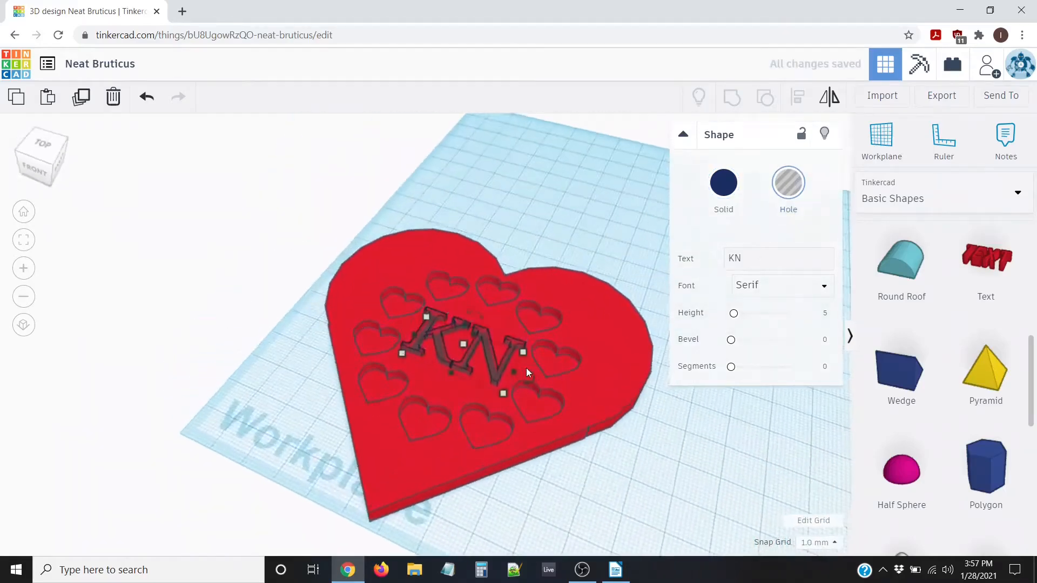
pyautogui.scroll(3, 490, 319)
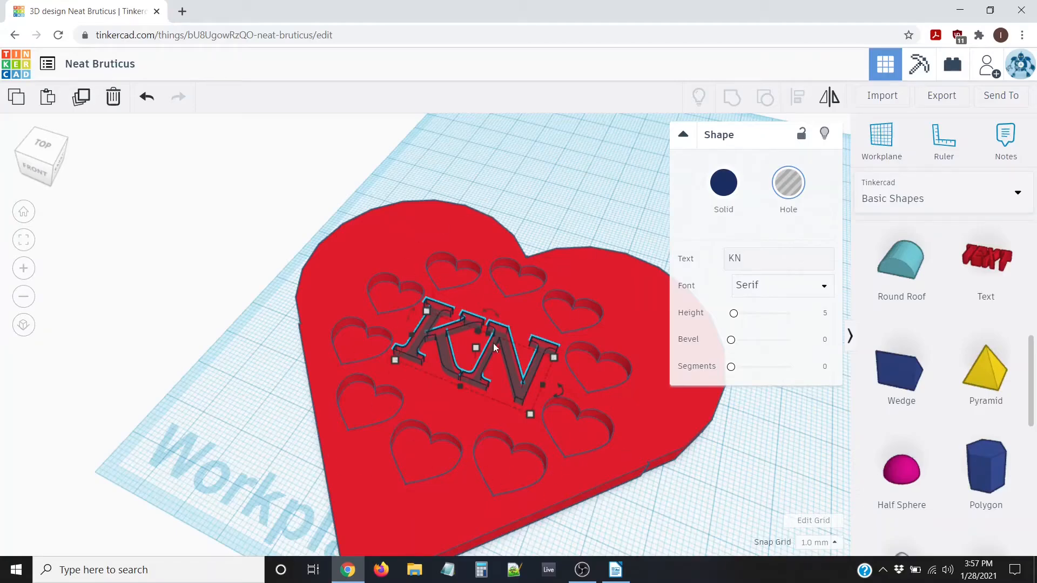
pyautogui.moveTo(522, 371); pyautogui.dragTo(452, 354, button='right')
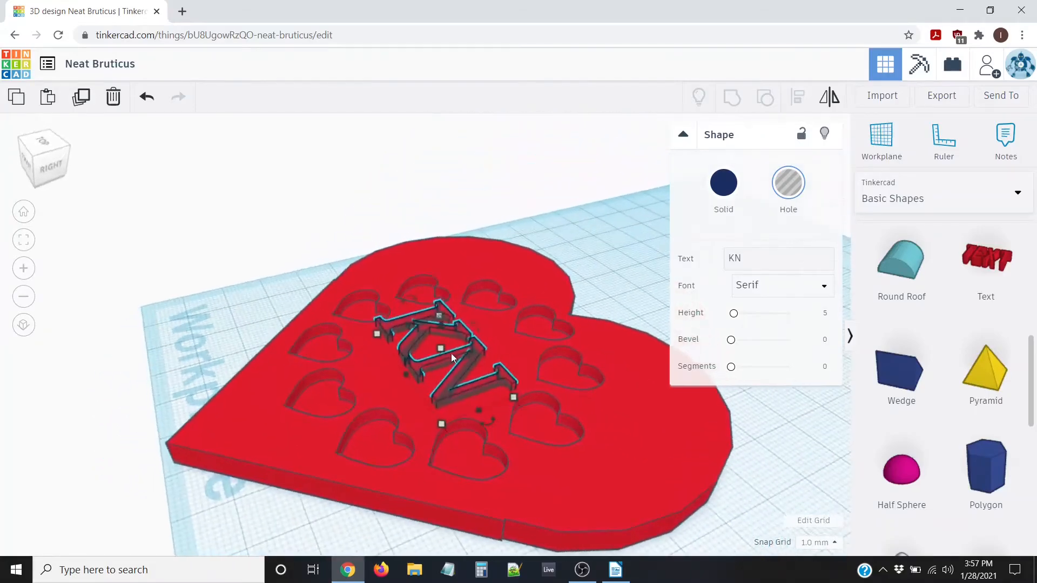
pyautogui.moveTo(442, 325)
pyautogui.mouseDown()
pyautogui.moveTo(443, 339)
pyautogui.moveTo(443, 330)
pyautogui.mouseUp()
pyautogui.moveTo(279, 451); pyautogui.dragTo(469, 280, button='right')
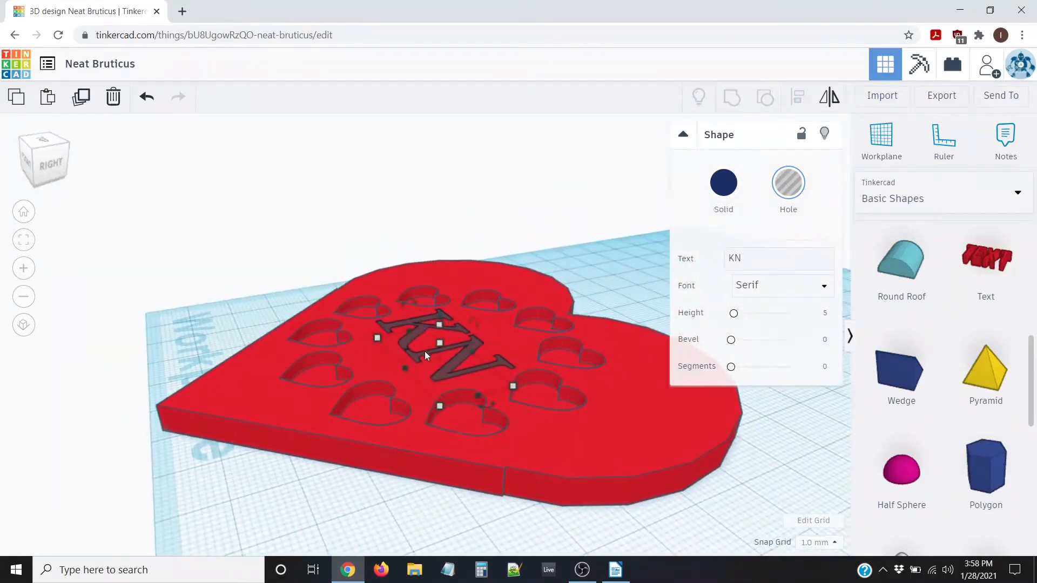
pyautogui.scroll(3, 442, 329)
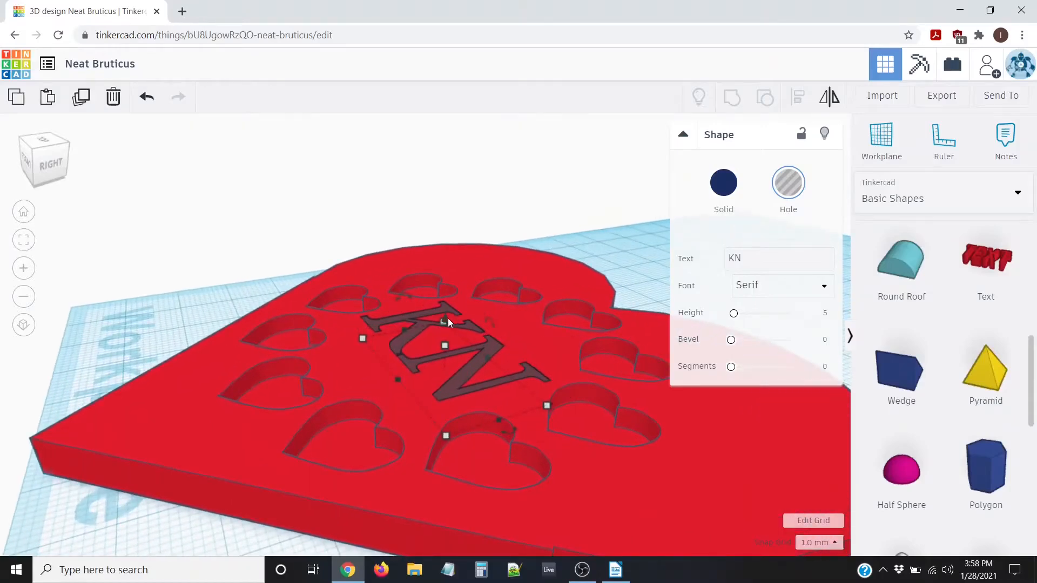
pyautogui.moveTo(437, 361); pyautogui.dragTo(465, 367, button='right')
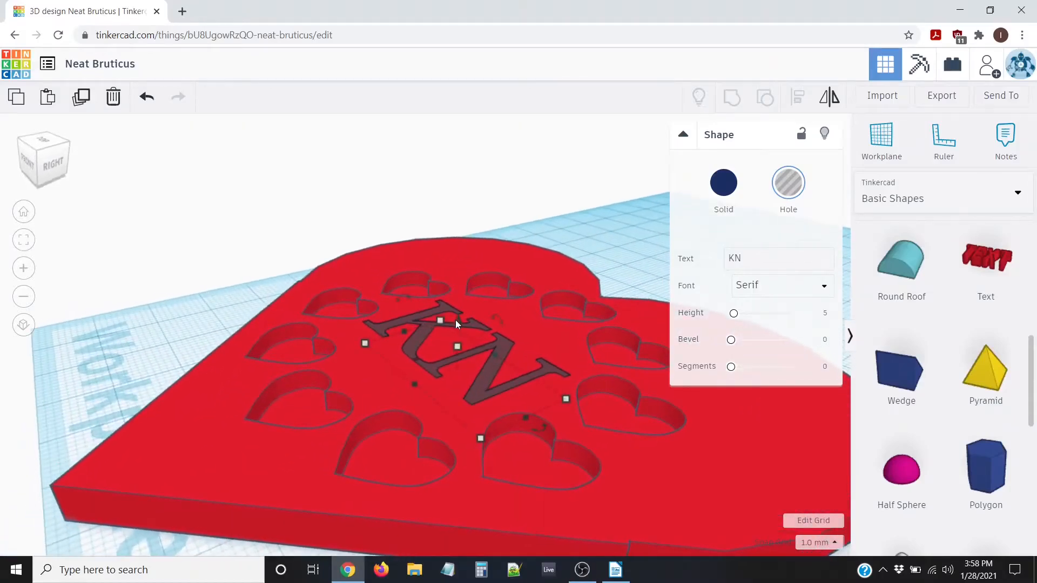
# - Raise the KN text to 3 mm above the workplane and change it back to a solid
pyautogui.moveTo(457, 320); pyautogui.dragTo(456, 320, button='right')
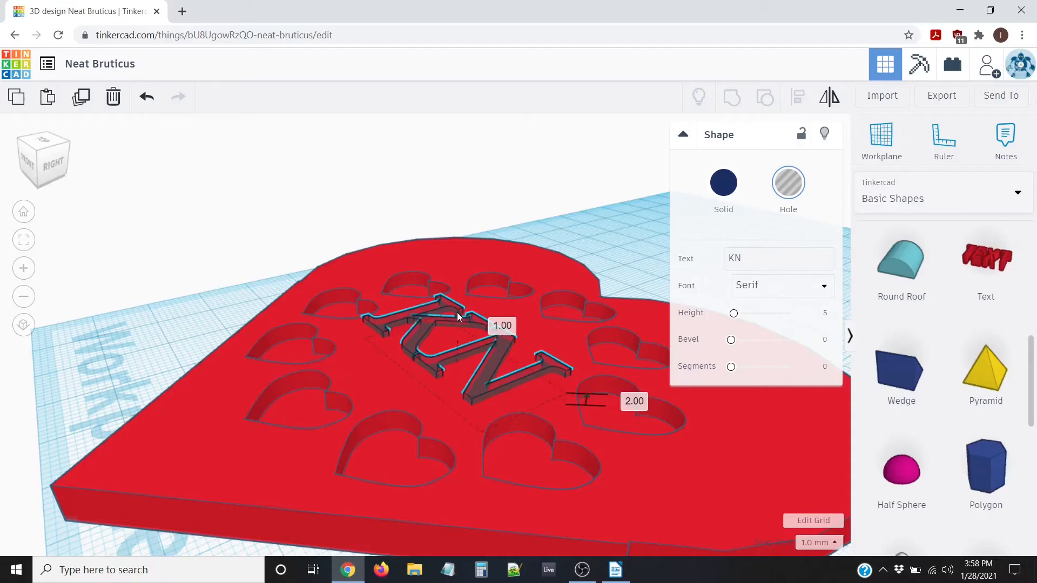
pyautogui.moveTo(458, 315); pyautogui.dragTo(458, 312)
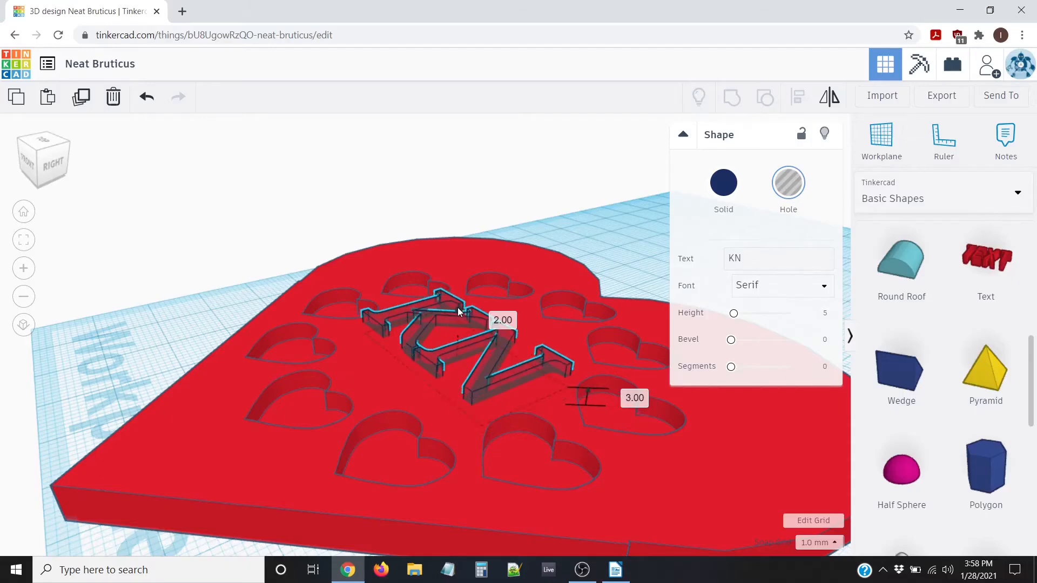
pyautogui.click(724, 184)
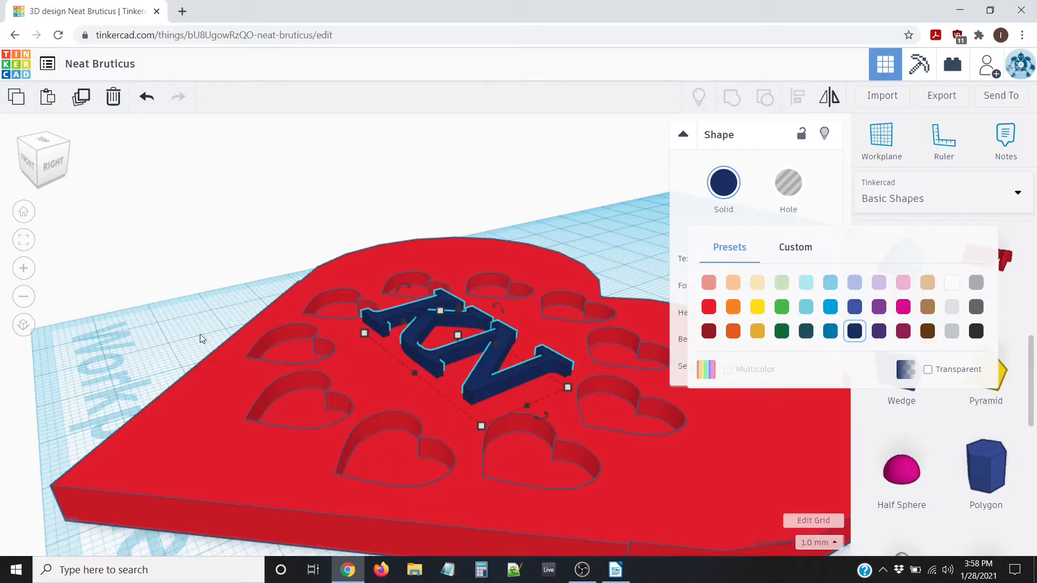
# - Group the KN text and the big heart into a single shape
pyautogui.scroll(-5, 238, 280)
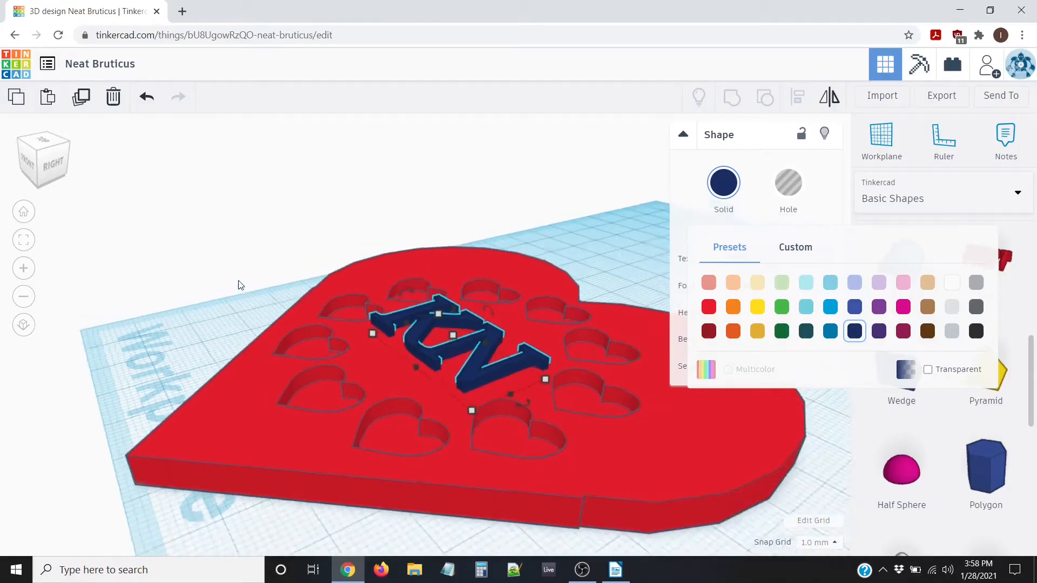
pyautogui.moveTo(285, 258); pyautogui.dragTo(443, 302, button='right')
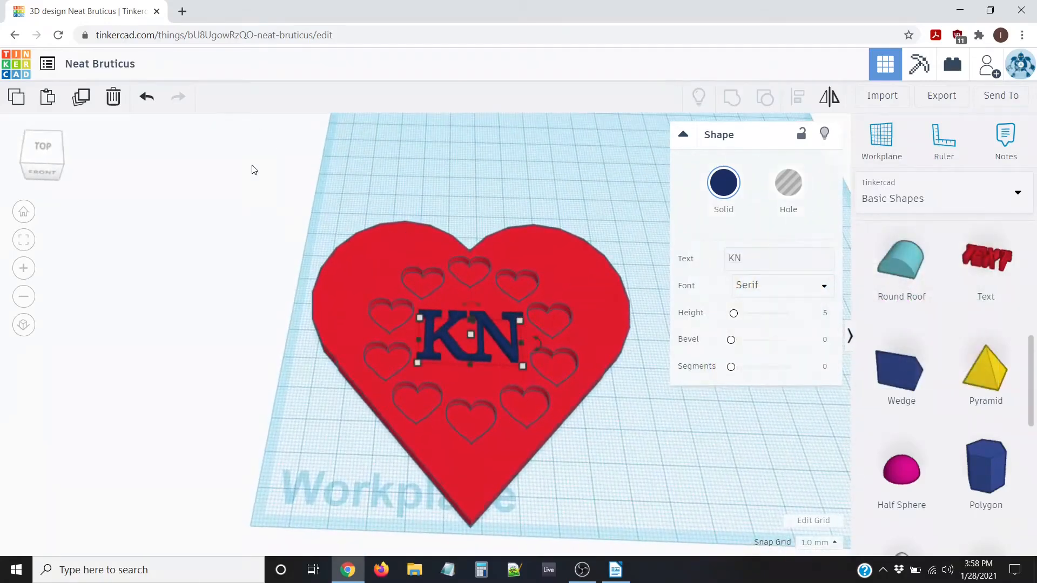
pyautogui.moveTo(252, 165); pyautogui.dragTo(661, 530)
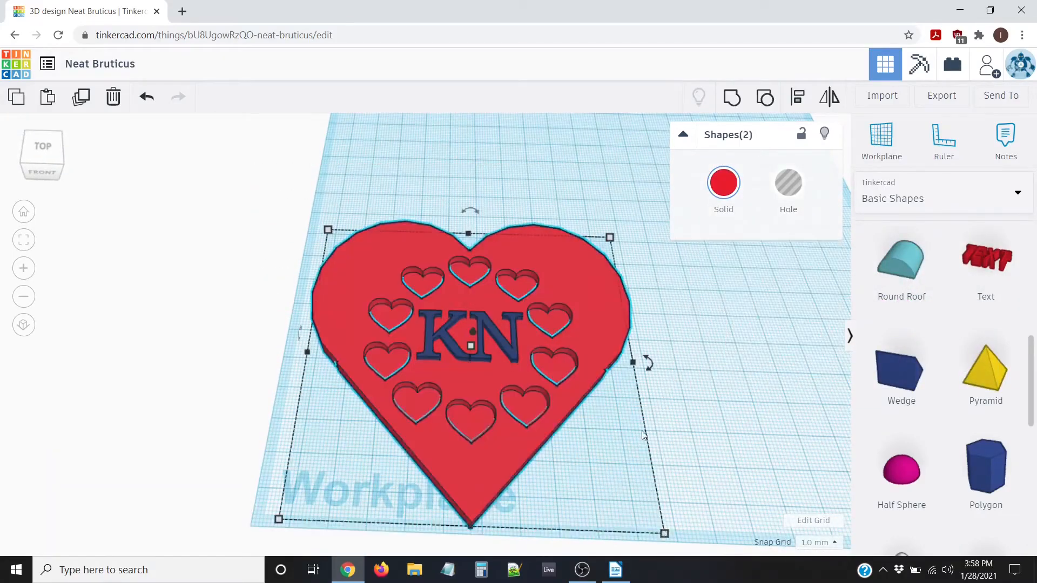
pyautogui.click(732, 101)
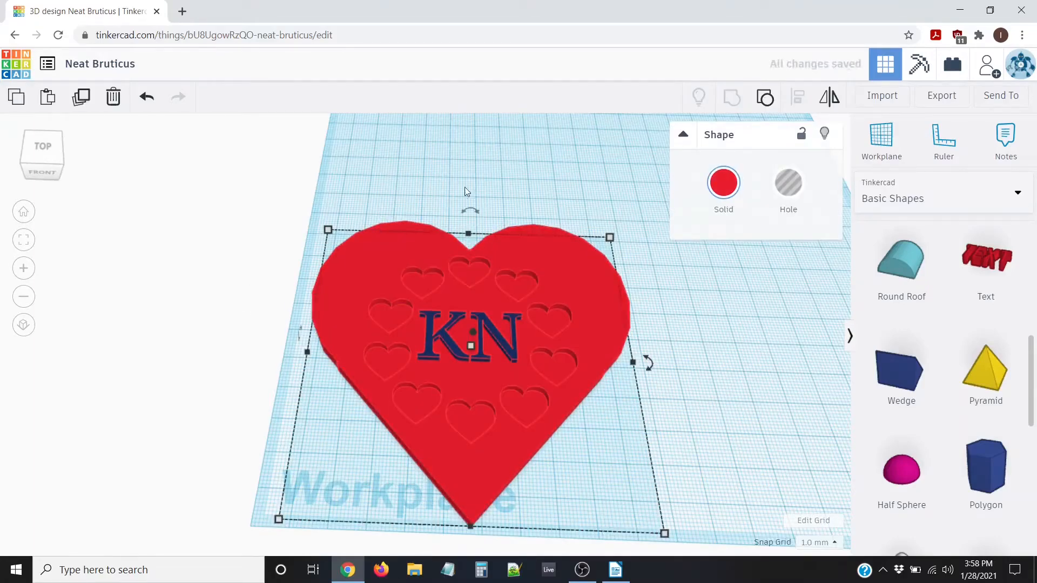
pyautogui.click(497, 169)
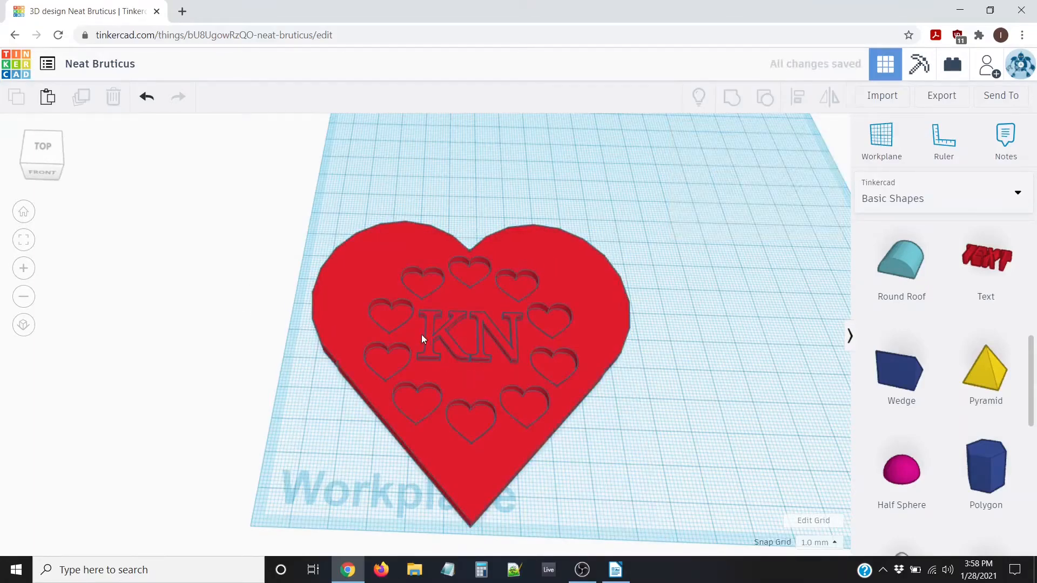
pyautogui.scroll(2, 422, 335)
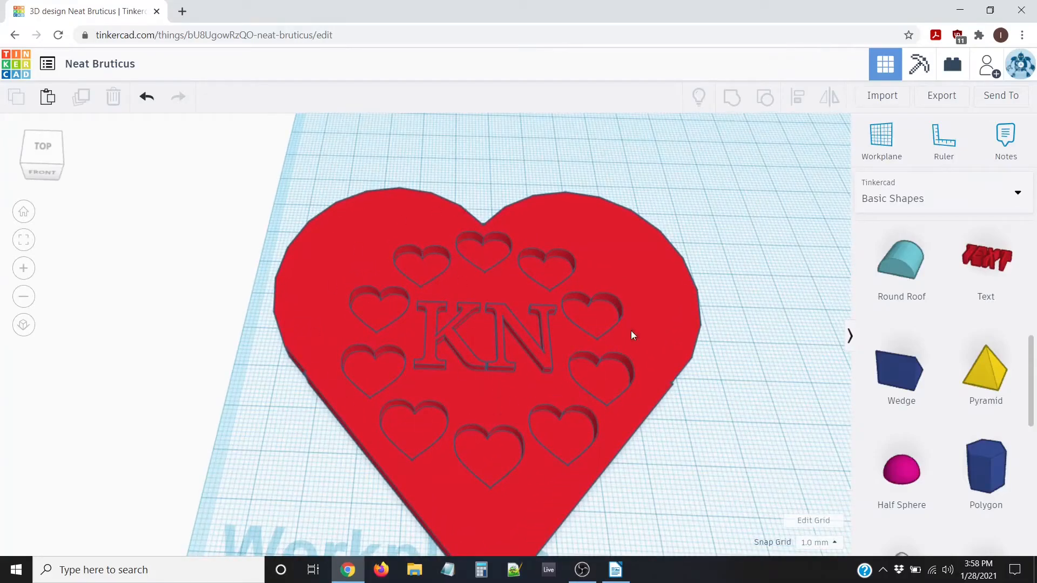
pyautogui.scroll(-5, 549, 318)
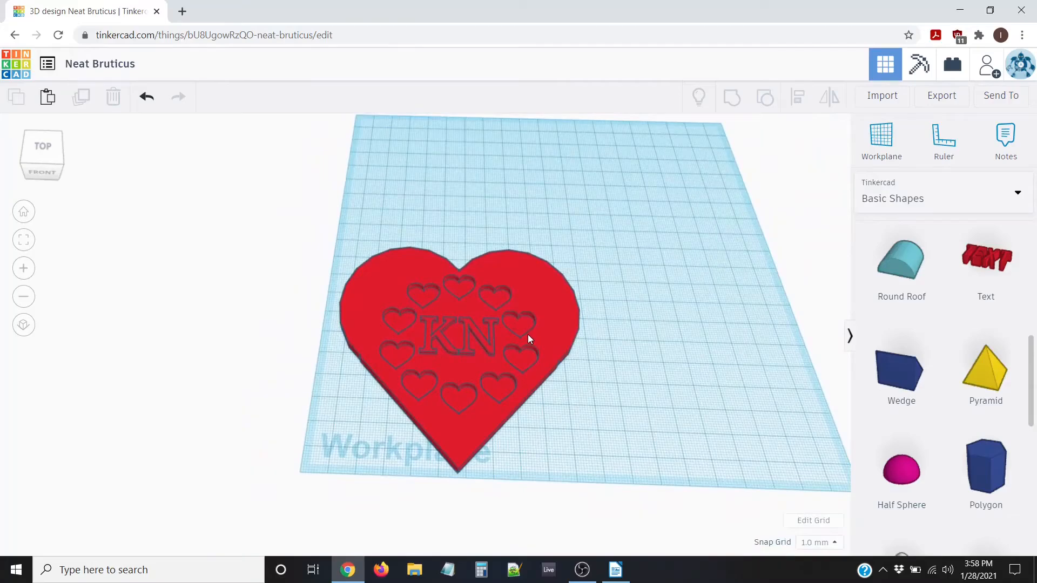
pyautogui.scroll(2, 528, 339)
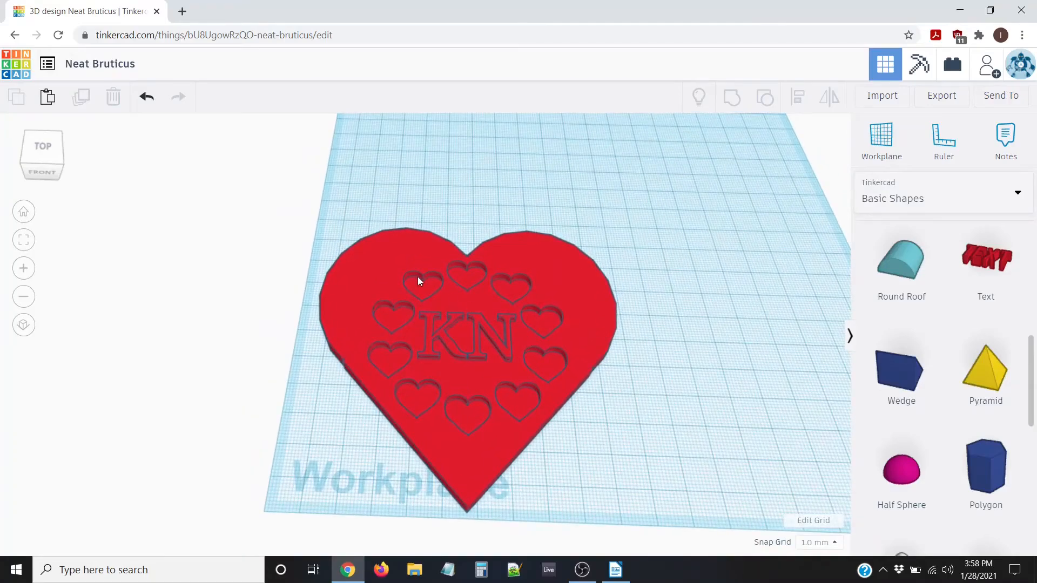
pyautogui.scroll(-2, 393, 350)
pyautogui.scroll(3, 393, 350)
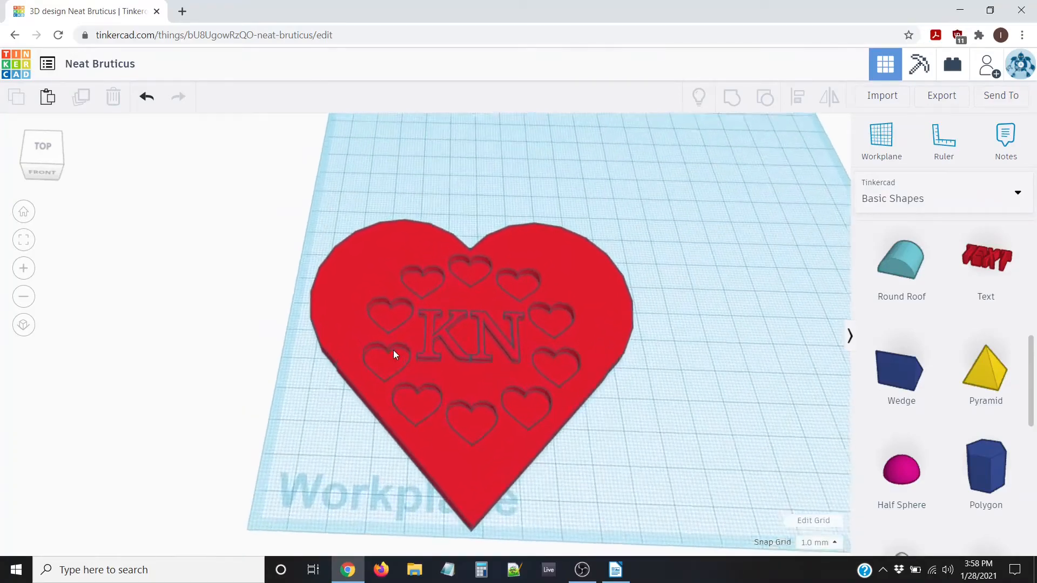
# - Add a Tube from the Basic Shapes at the notch between the big heart's two upper lobes
pyautogui.moveTo(395, 316); pyautogui.dragTo(404, 409, button='right')
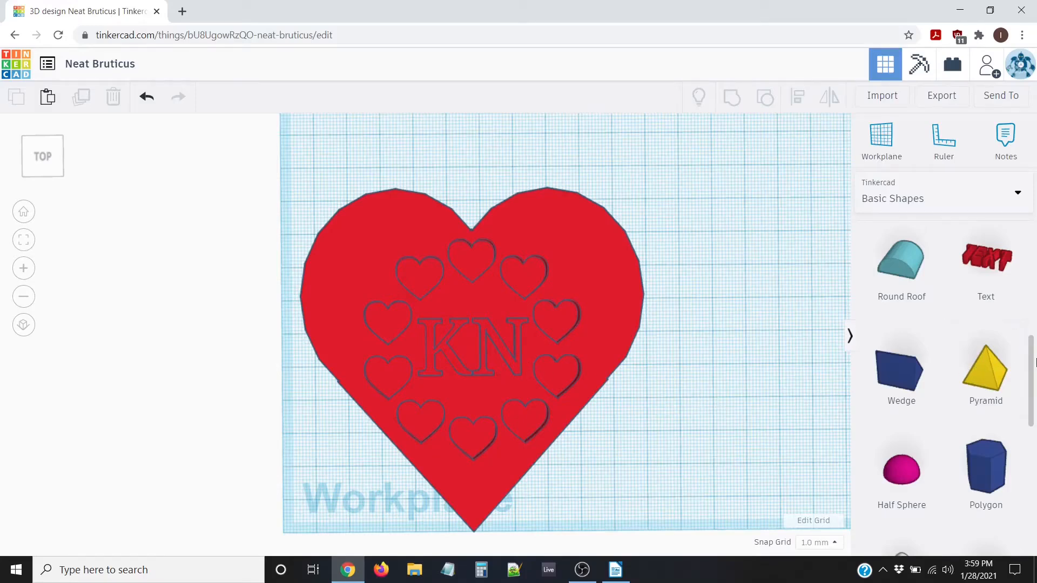
pyautogui.scroll(8, 1036, 361)
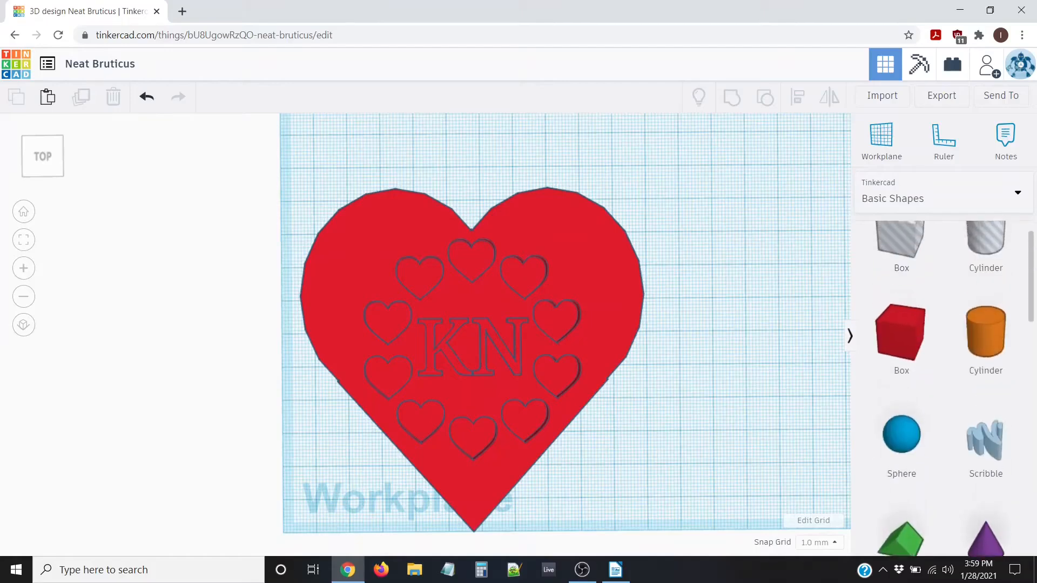
pyautogui.moveTo(1036, 274); pyautogui.dragTo(1035, 276)
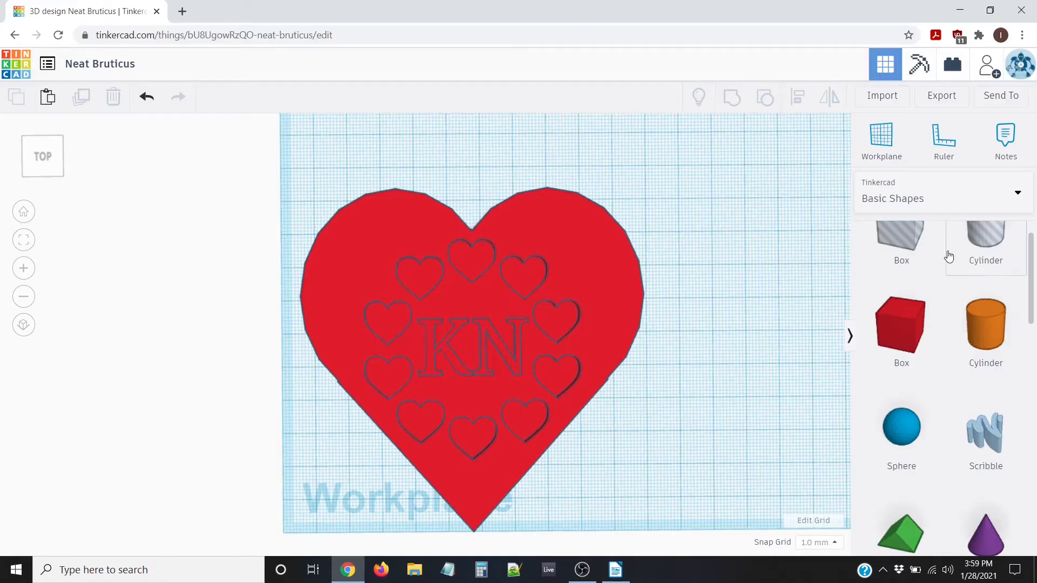
pyautogui.scroll(-2, 966, 308)
pyautogui.scroll(-8, 967, 276)
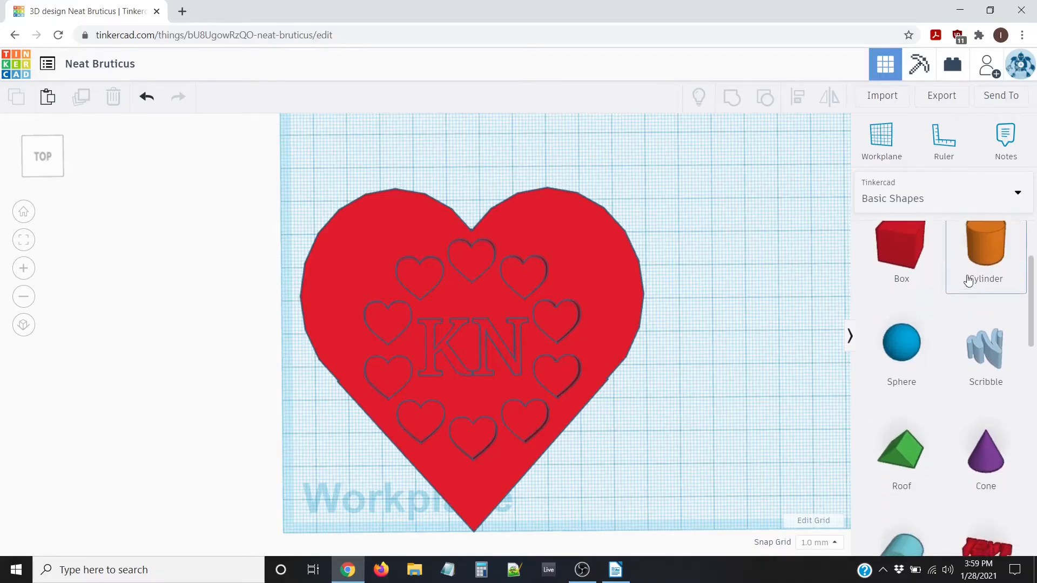
pyautogui.scroll(-4, 955, 274)
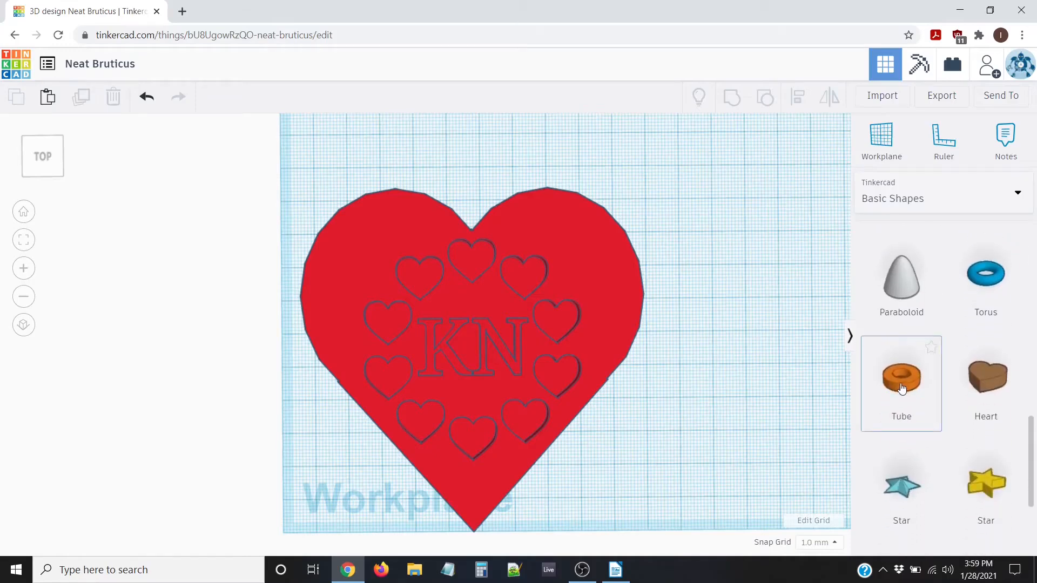
pyautogui.moveTo(900, 388); pyautogui.dragTo(468, 171)
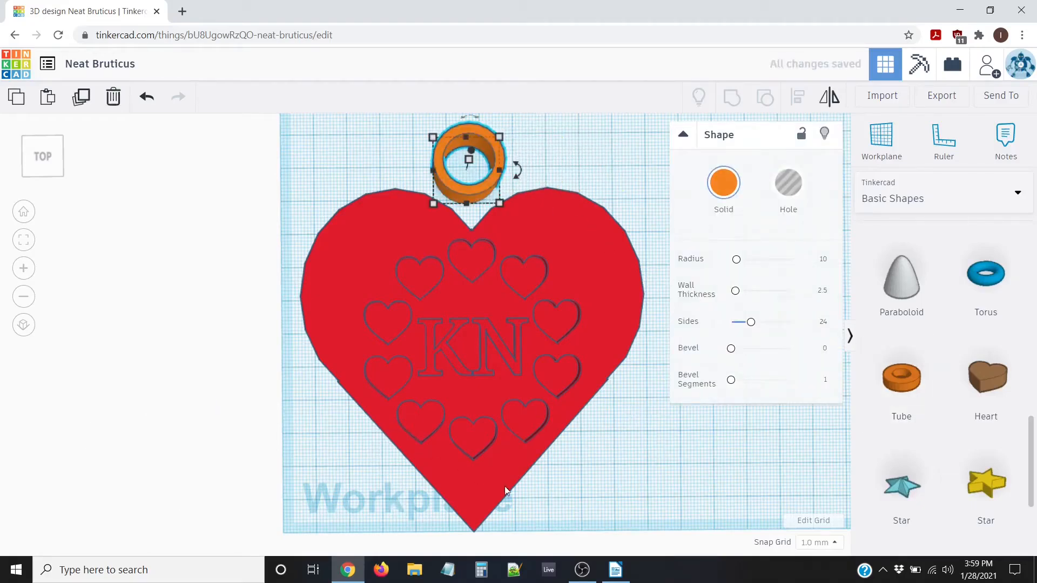
pyautogui.moveTo(708, 455); pyautogui.dragTo(598, 374, button='right')
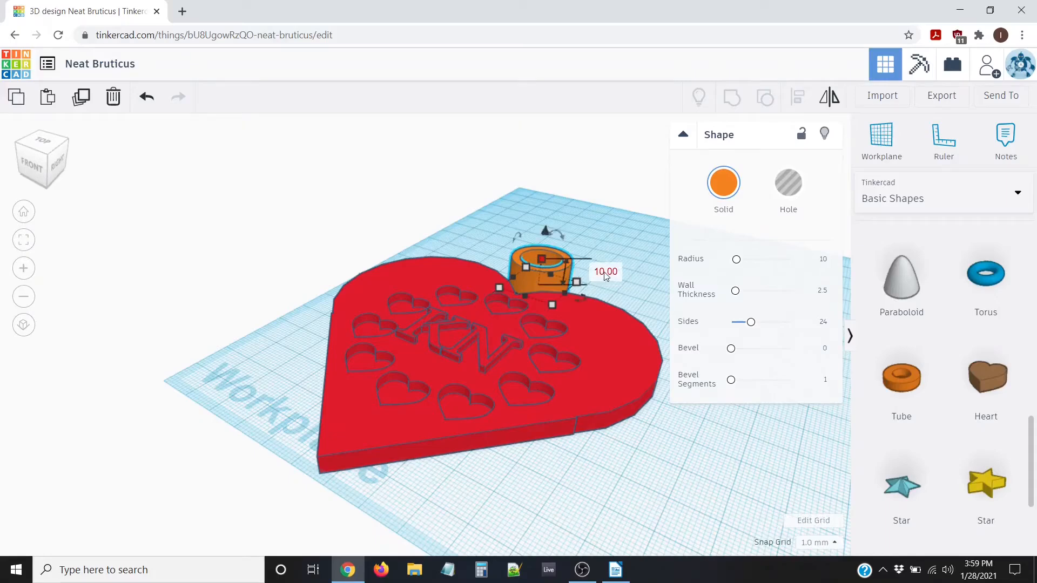
# - Set the height of the grouped big heart to 5 mm
pyautogui.click(580, 377)
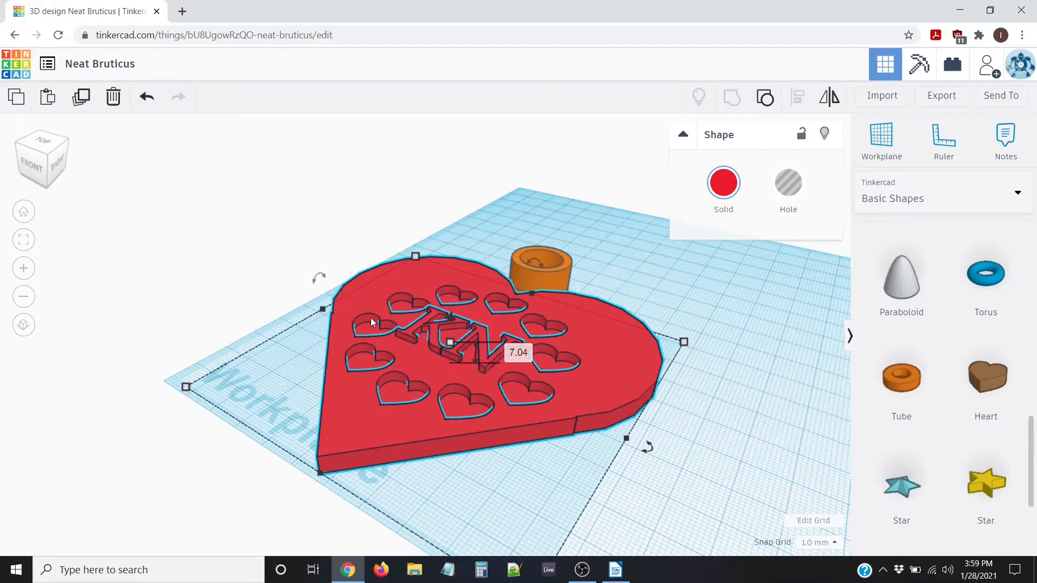
pyautogui.click(516, 353)
pyautogui.press('Return')
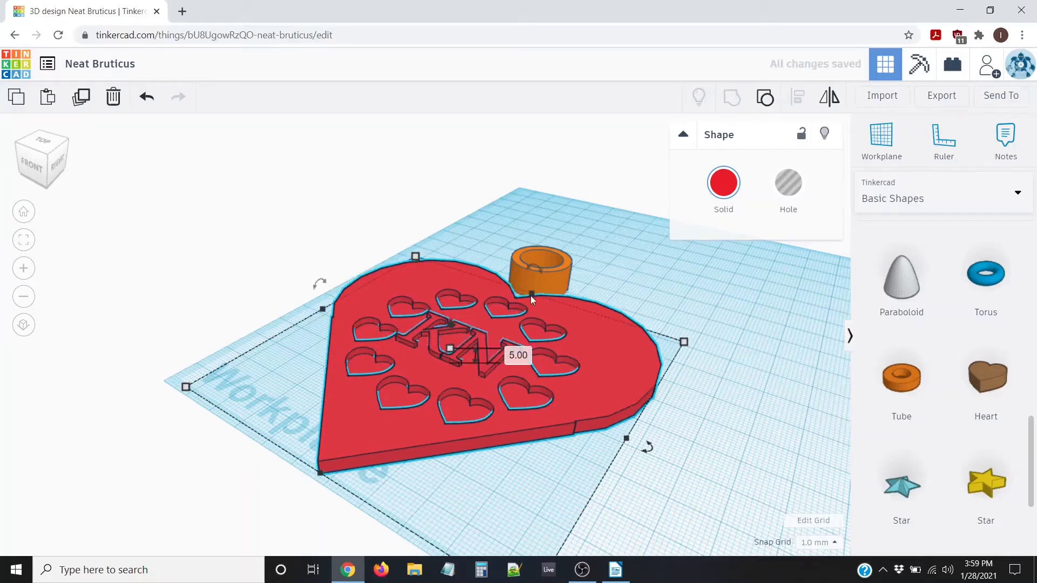
# - Set the height of the tube at the heart's notch to 5 mm
pyautogui.click(539, 263)
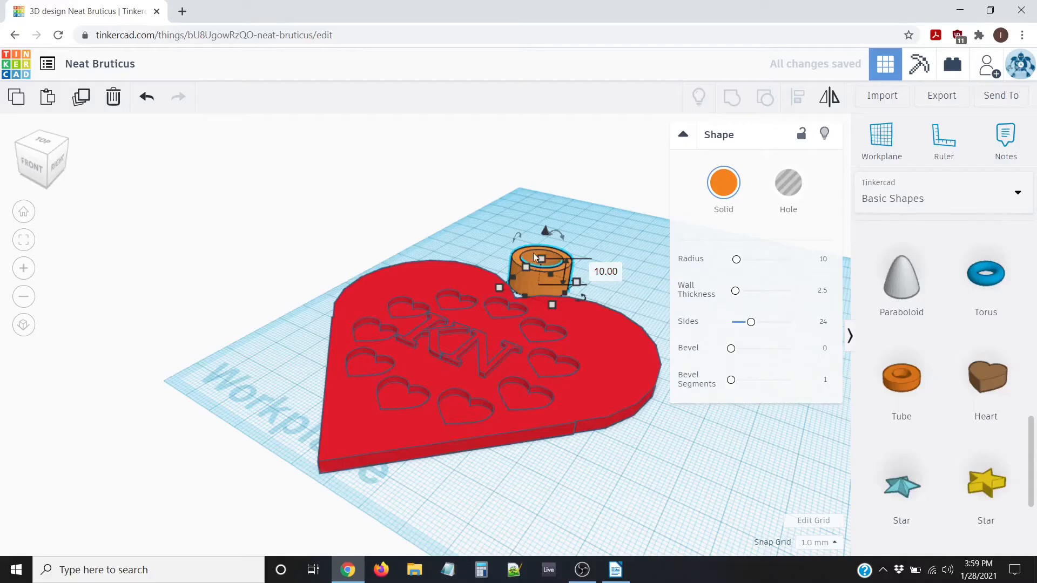
pyautogui.click(603, 271)
pyautogui.write('5')
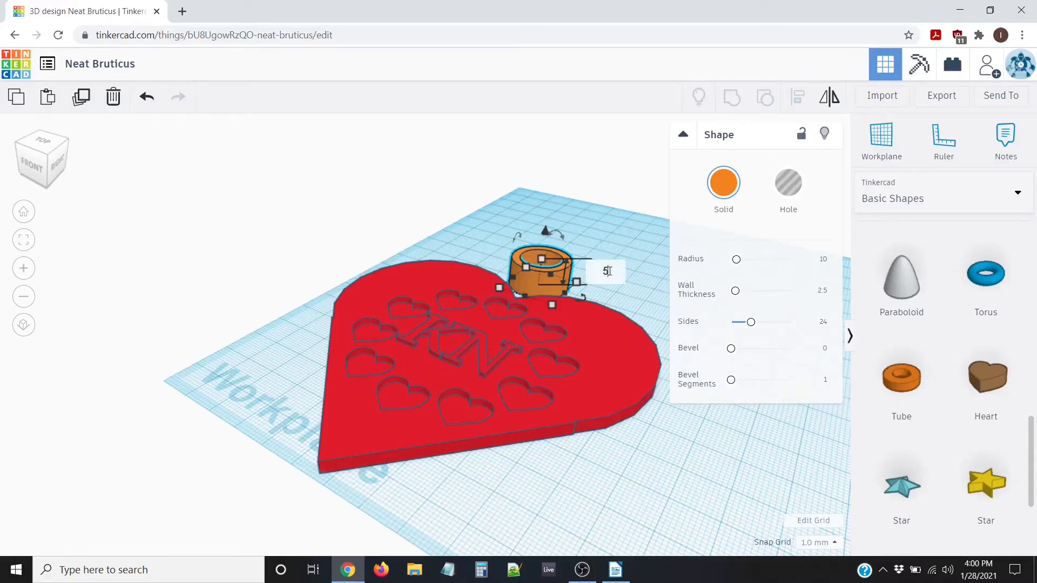
pyautogui.press('Return')
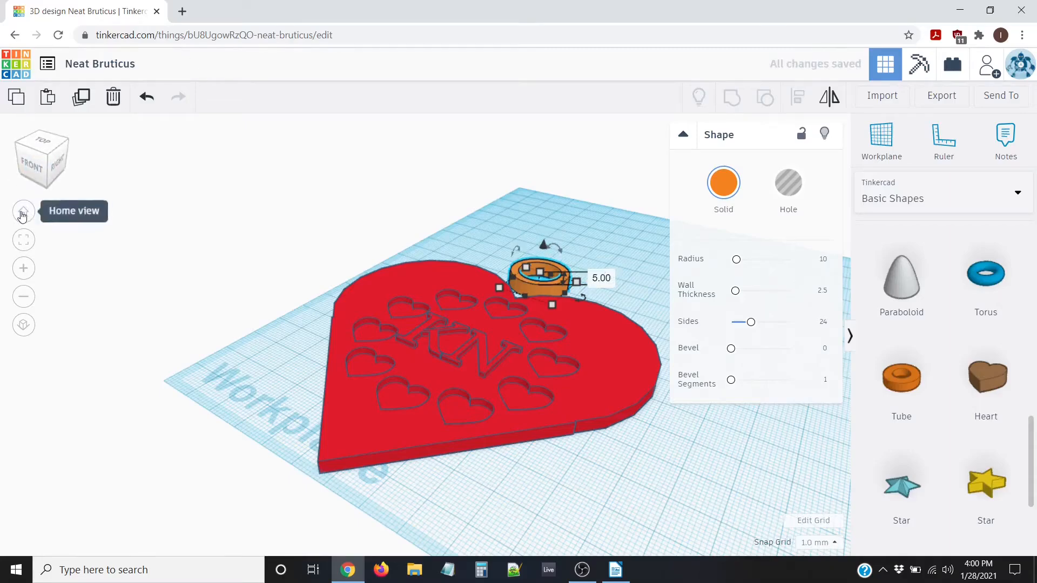
# - In top view, nudge the tube into the notch until it overlaps both upper lobes of the big heart and sits roughly centred
pyautogui.click(23, 212)
pyautogui.click(41, 171)
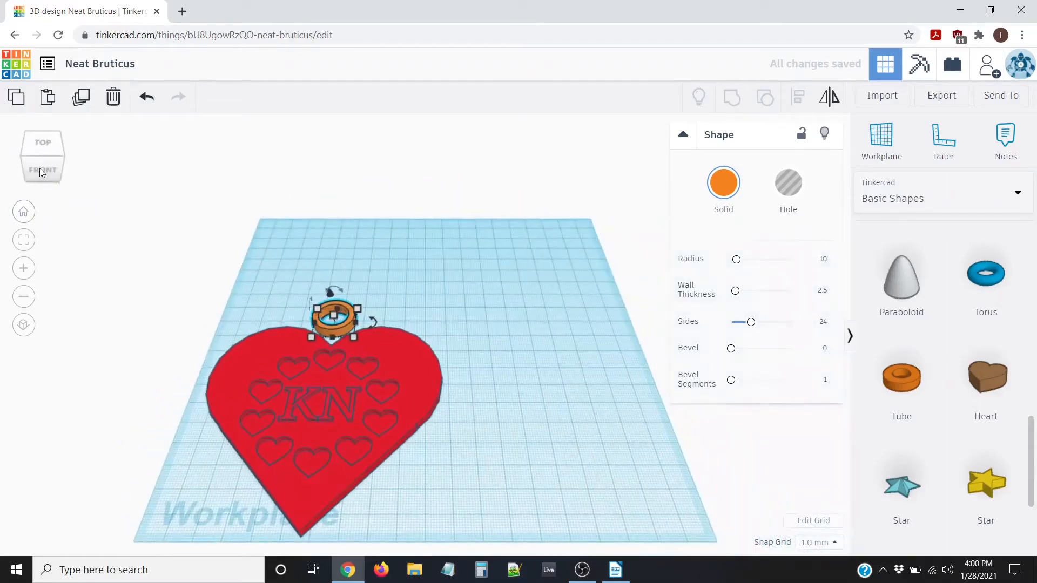
pyautogui.click(45, 140)
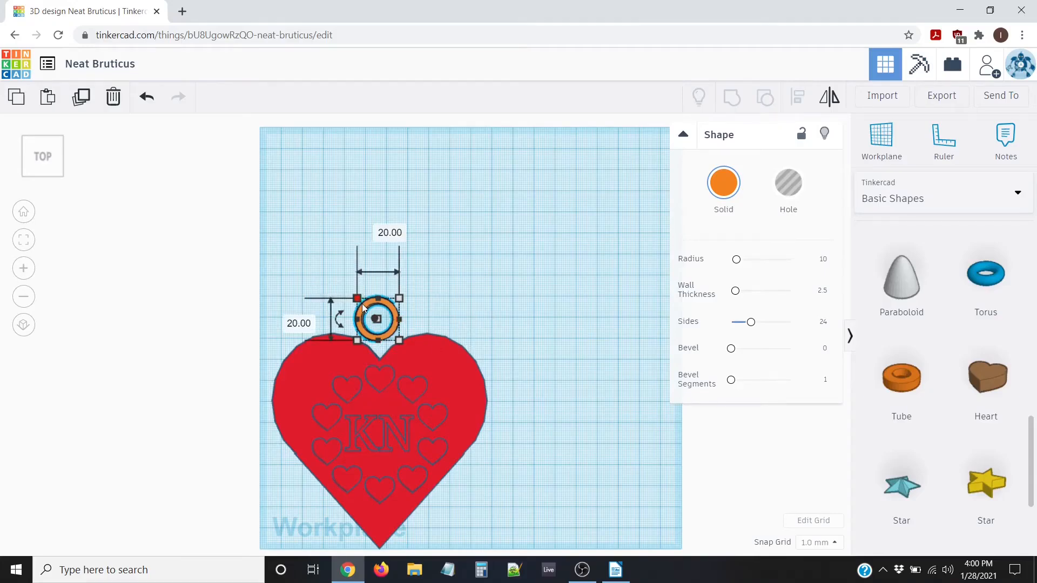
pyautogui.press('Down')
pyautogui.press('Down')
pyautogui.press('Down')
pyautogui.press('Down')
pyautogui.press('Down')
pyautogui.press('Down')
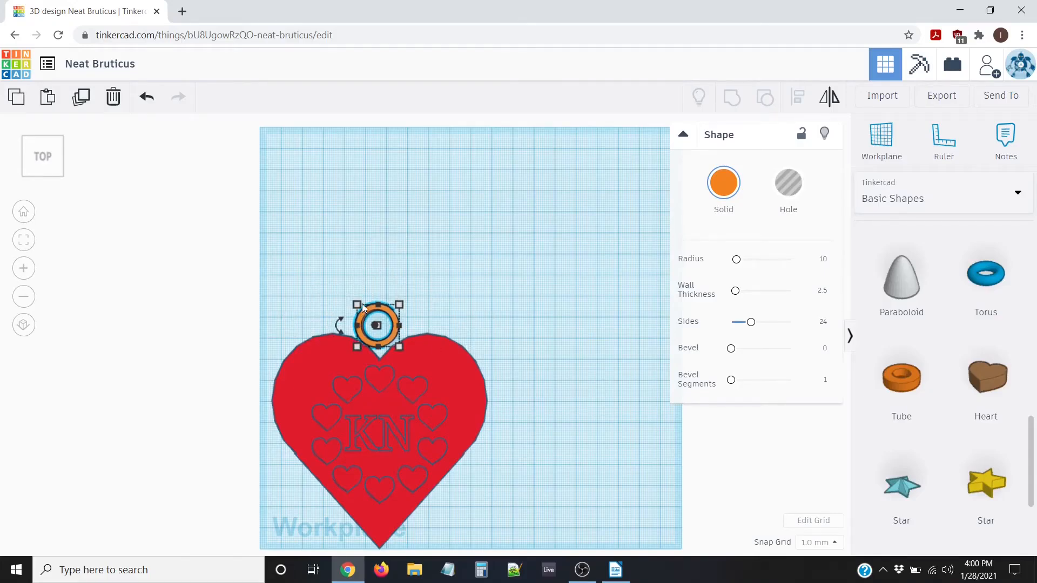
pyautogui.press('Down')
pyautogui.press('Down')
pyautogui.press('Down')
pyautogui.press('Down')
pyautogui.press('Down')
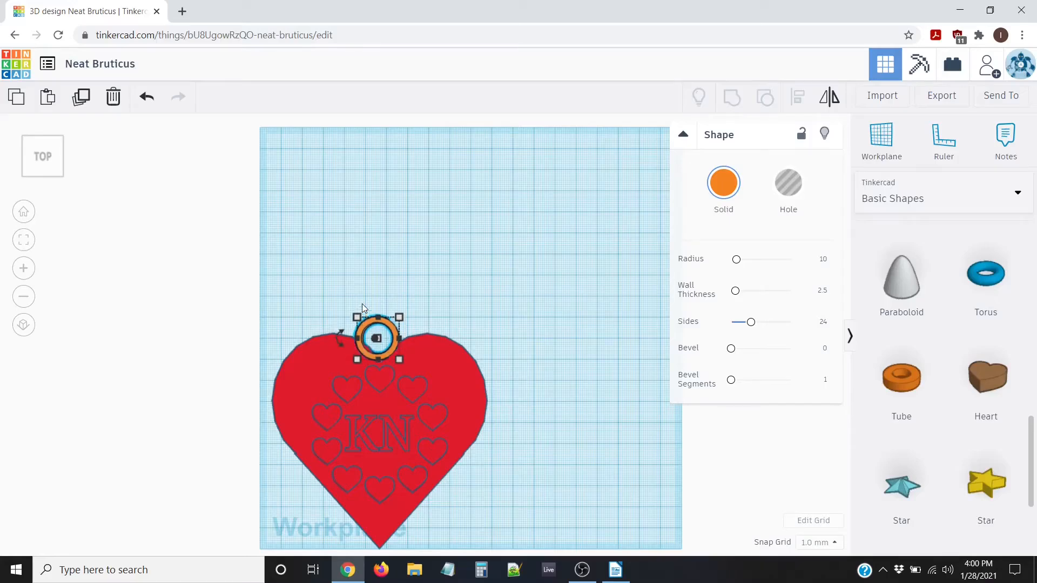
pyautogui.press('Right')
pyautogui.press('Right')
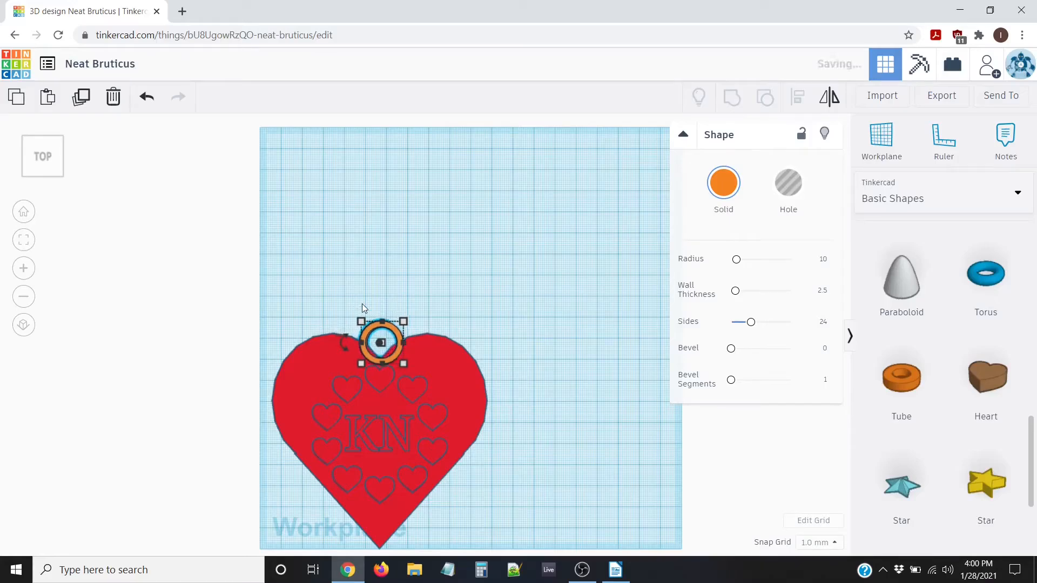
pyautogui.press('Up')
pyautogui.press('Left')
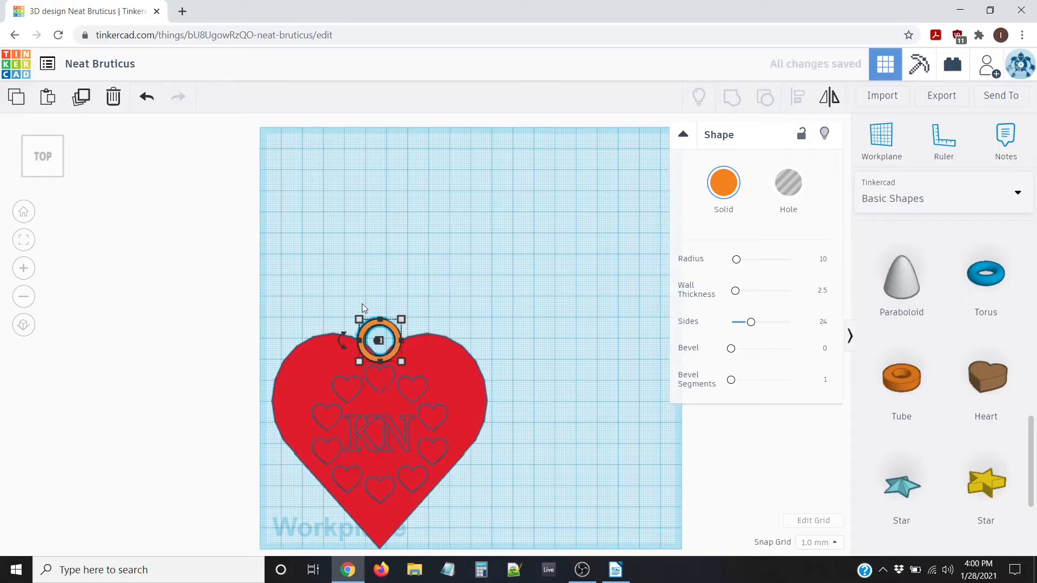
pyautogui.press('Right')
# - Align the tube and the big heart so that they are centred on each other across the heart's width
pyautogui.scroll(2, 357, 300)
pyautogui.scroll(3, 336, 320)
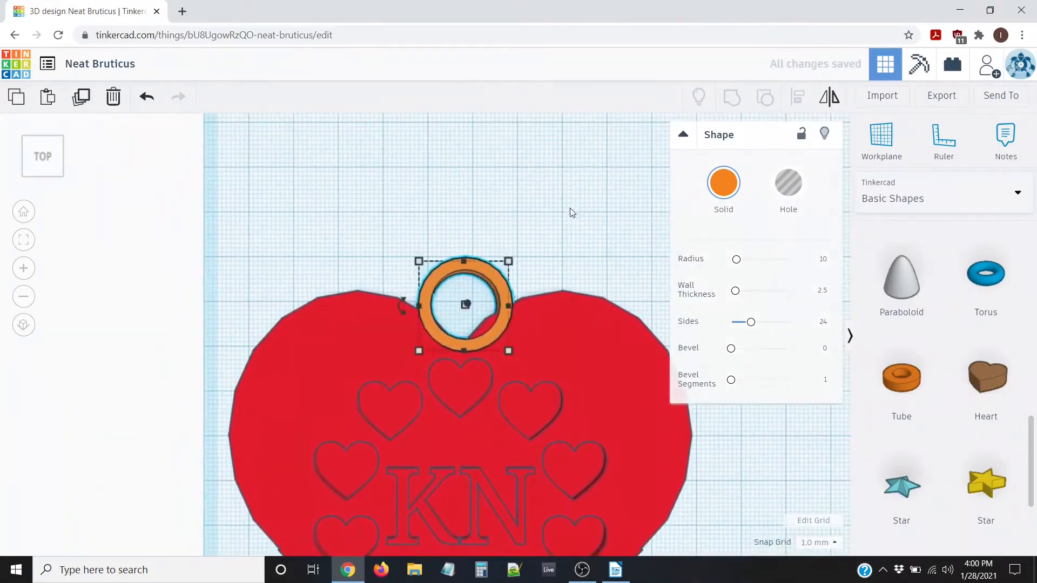
pyautogui.scroll(-5, 395, 243)
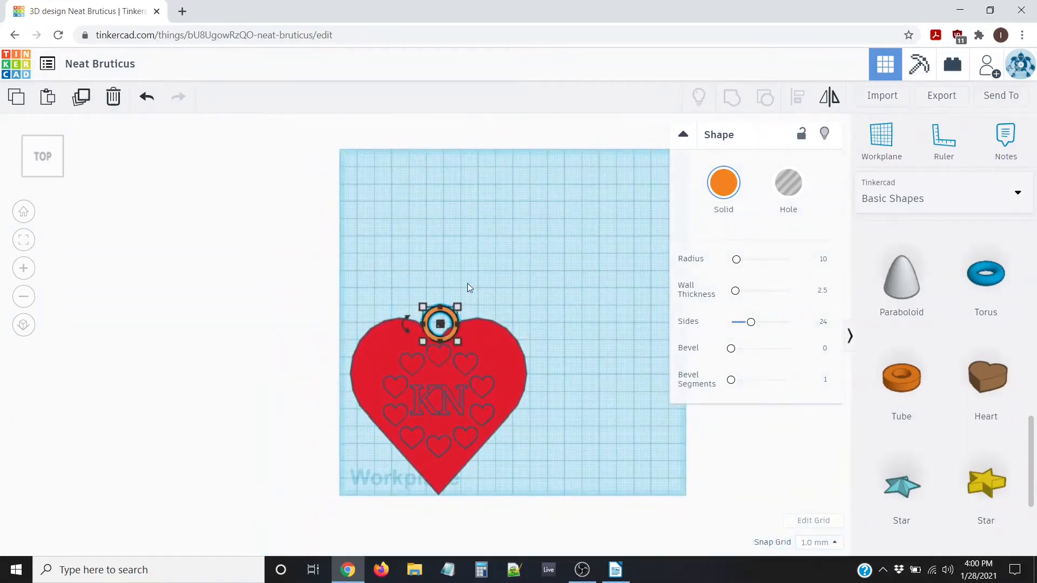
pyautogui.moveTo(320, 266); pyautogui.dragTo(604, 528)
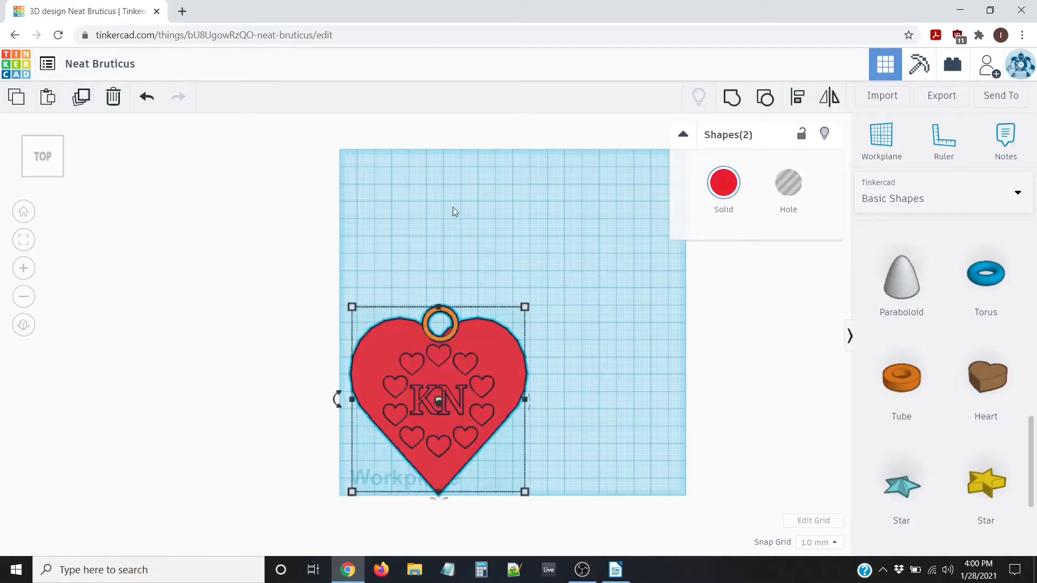
pyautogui.click(801, 99)
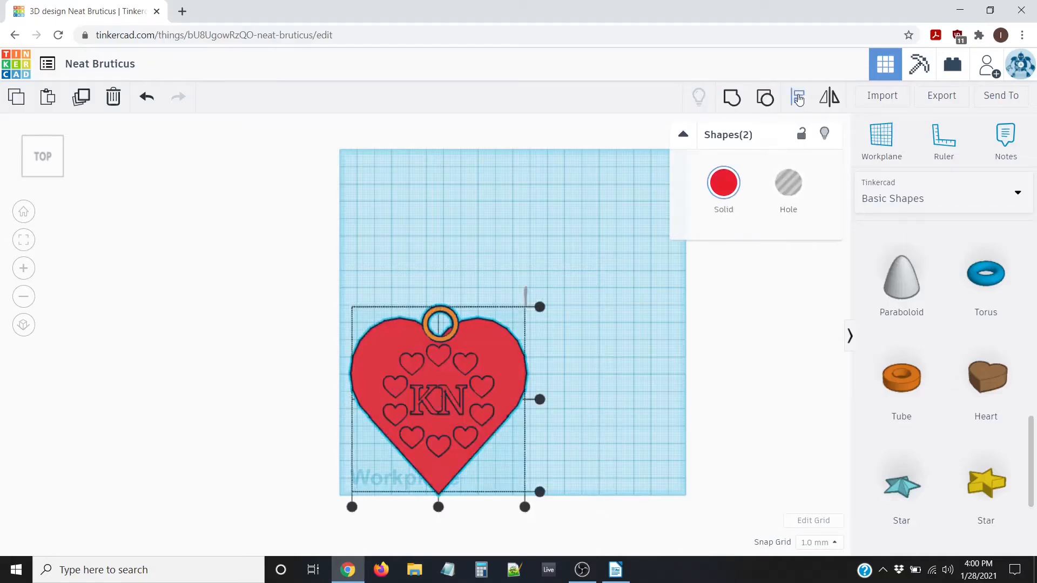
pyautogui.click(438, 507)
pyautogui.scroll(1, 342, 301)
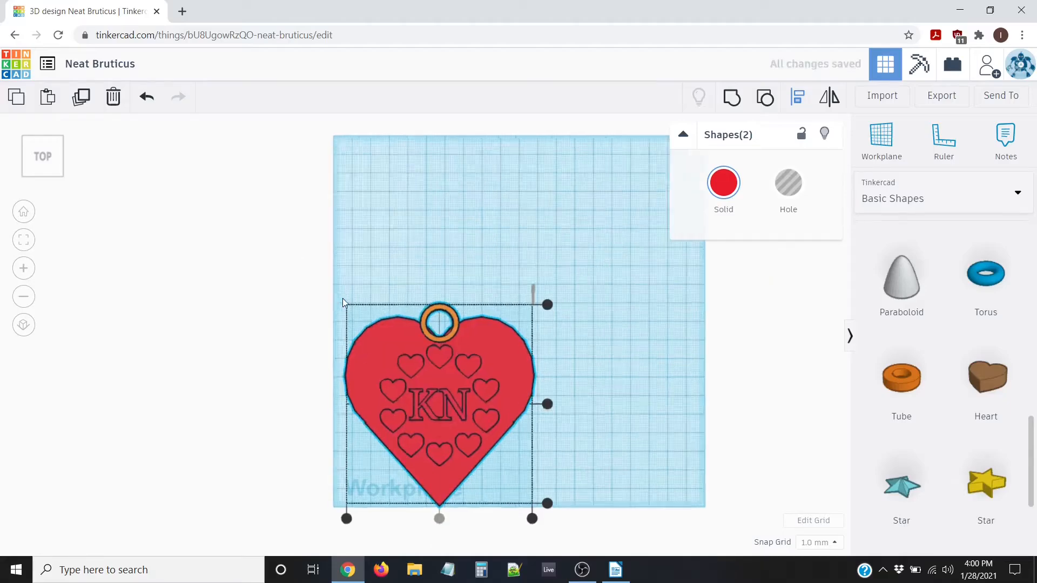
pyautogui.scroll(8, 316, 269)
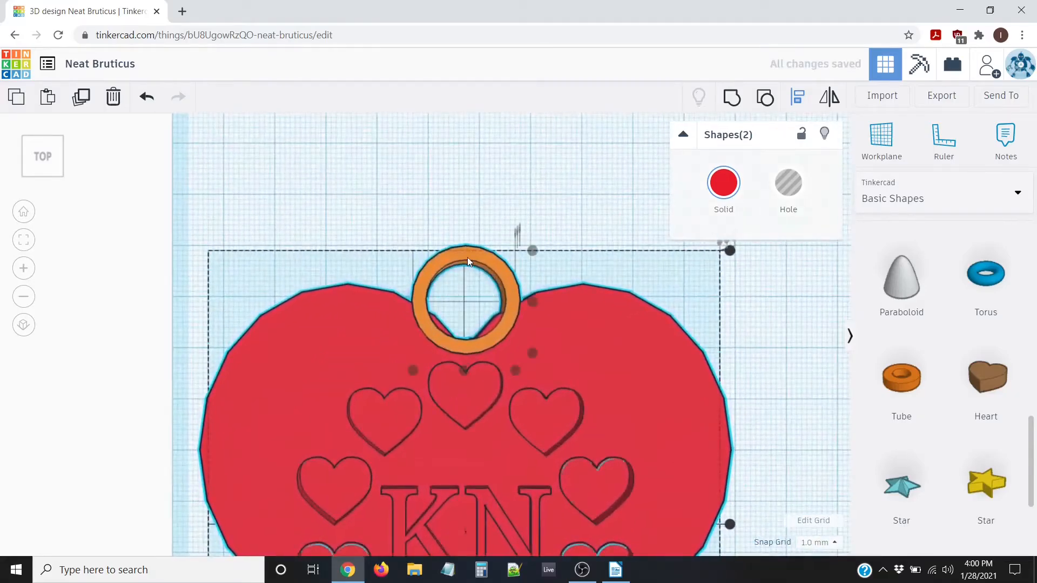
pyautogui.scroll(3, 475, 259)
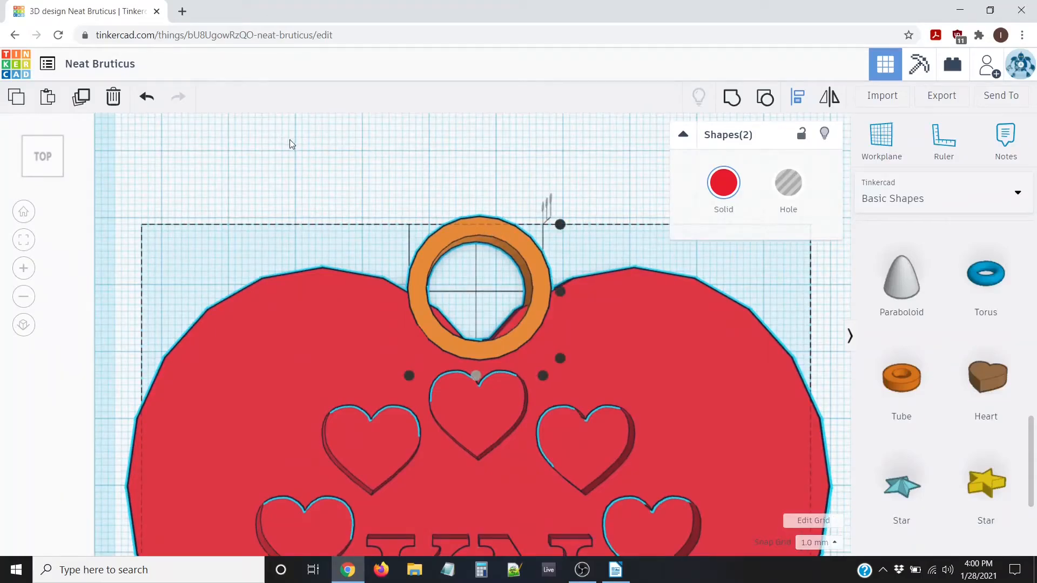
pyautogui.click(246, 147)
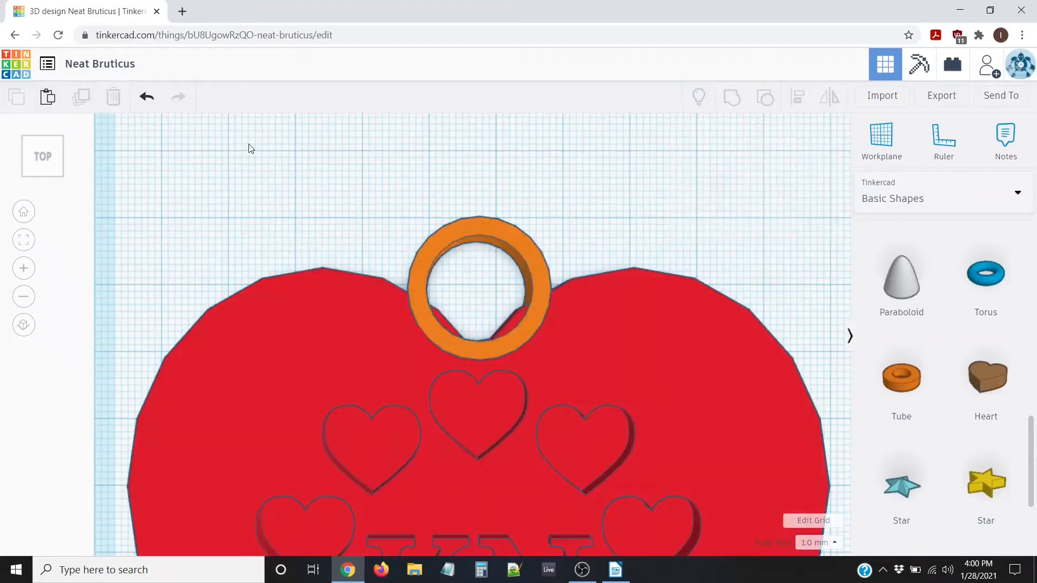
# - Set the snap grid to 0.5 mm and nudge the tube about 0.5 mm deeper into the heart's notch
pyautogui.click(477, 228)
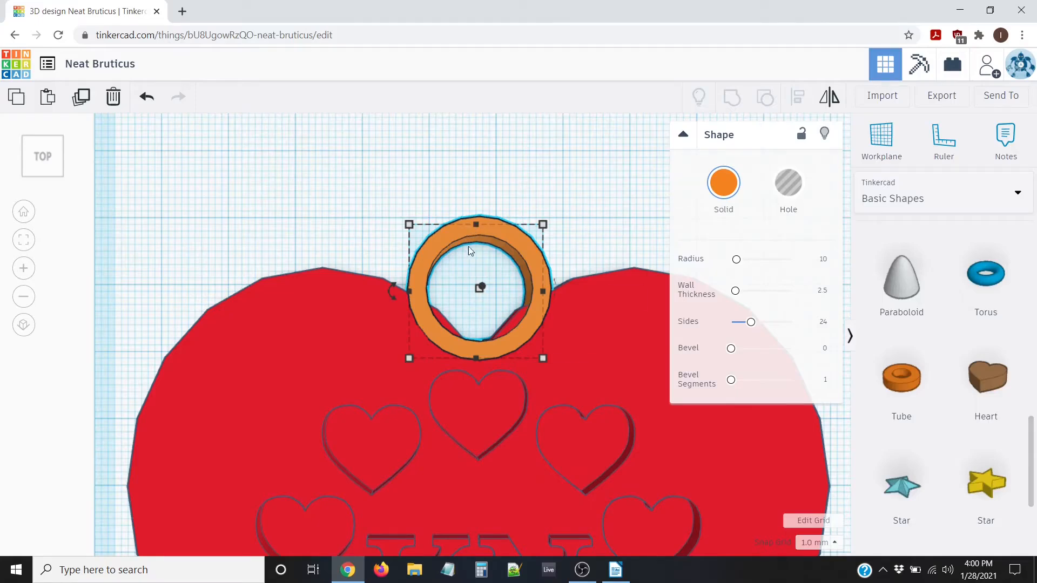
pyautogui.click(834, 546)
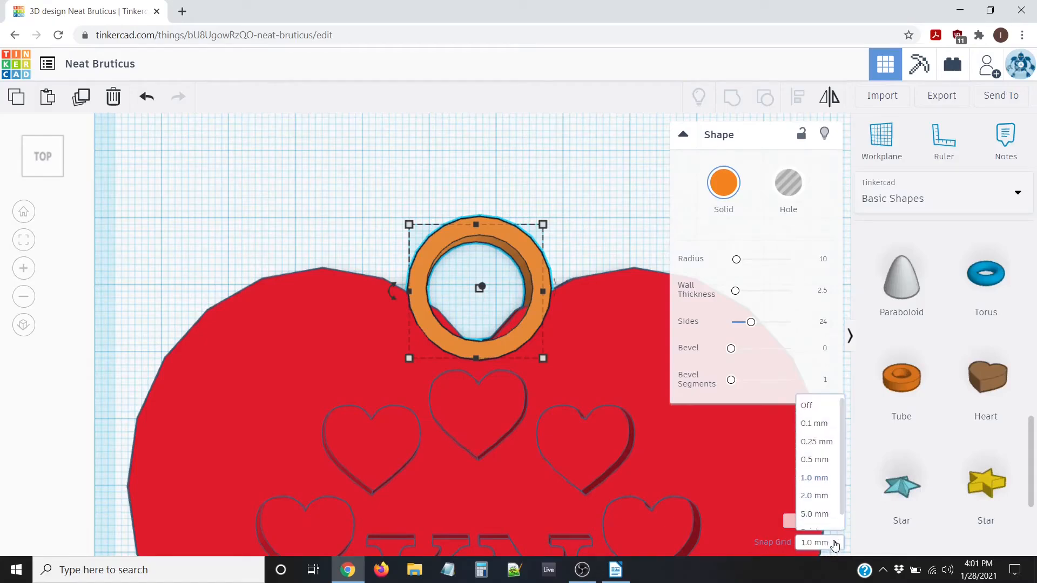
pyautogui.click(816, 459)
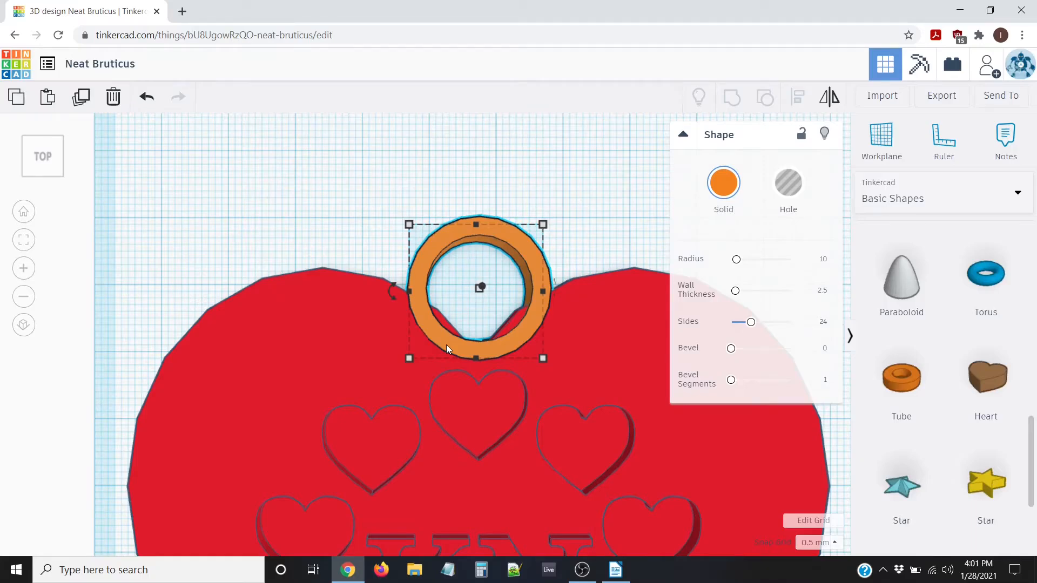
pyautogui.press('Down')
pyautogui.press('Down')
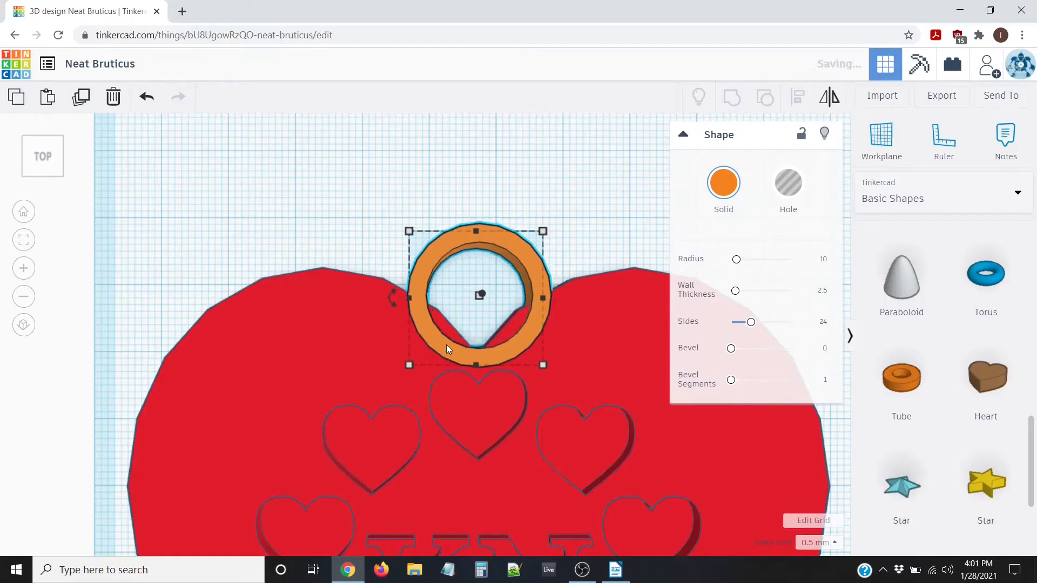
pyautogui.press('Down')
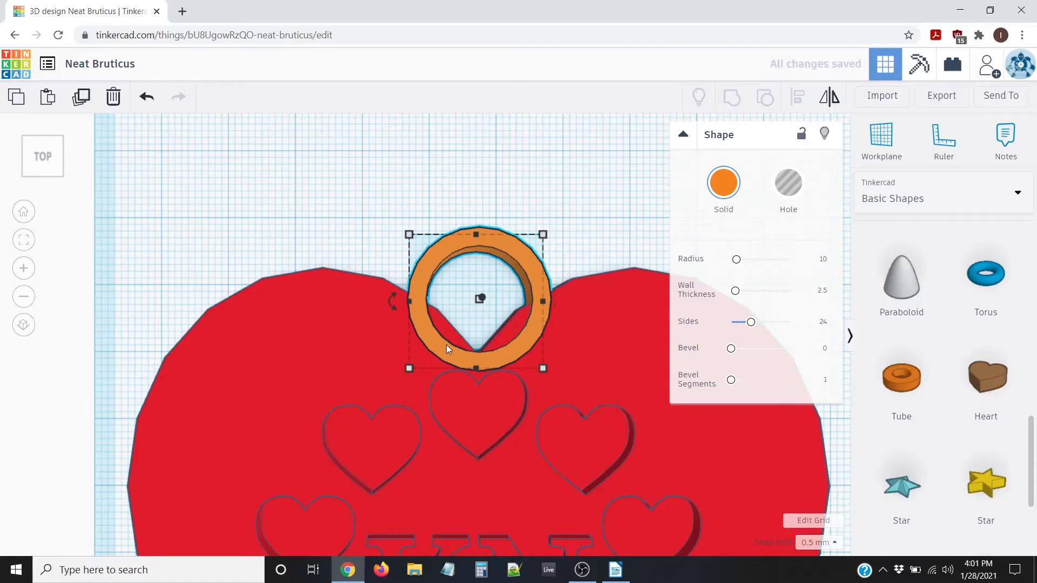
pyautogui.press('Down')
pyautogui.press('Up')
pyautogui.press('Up')
pyautogui.press('Up')
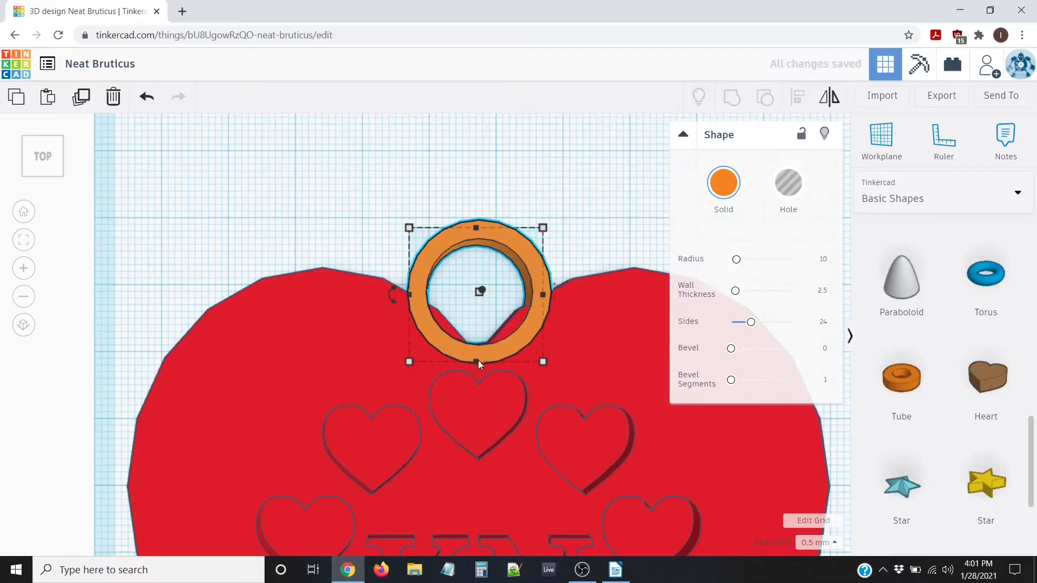
# - Set the snap grid to 0.1 mm and nudge the tube about 1 mm further into the notch, toward the topmost small heart
pyautogui.click(835, 543)
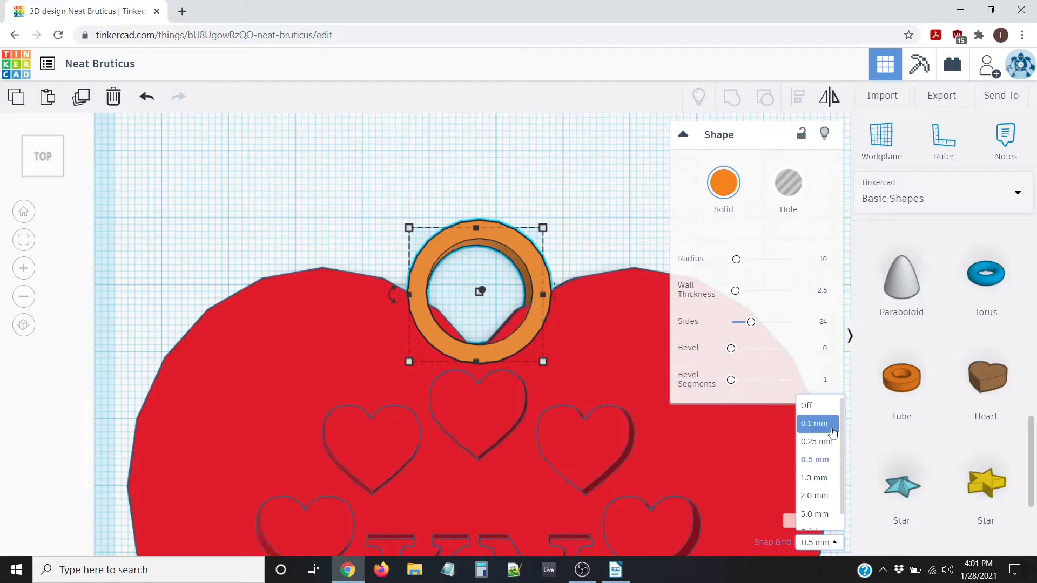
pyautogui.click(814, 424)
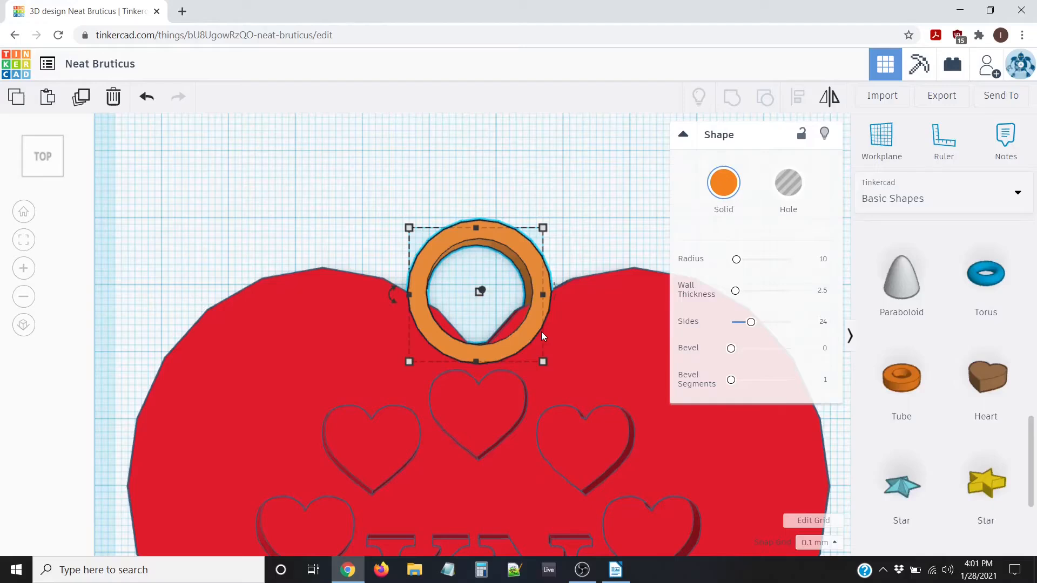
pyautogui.press('Down')
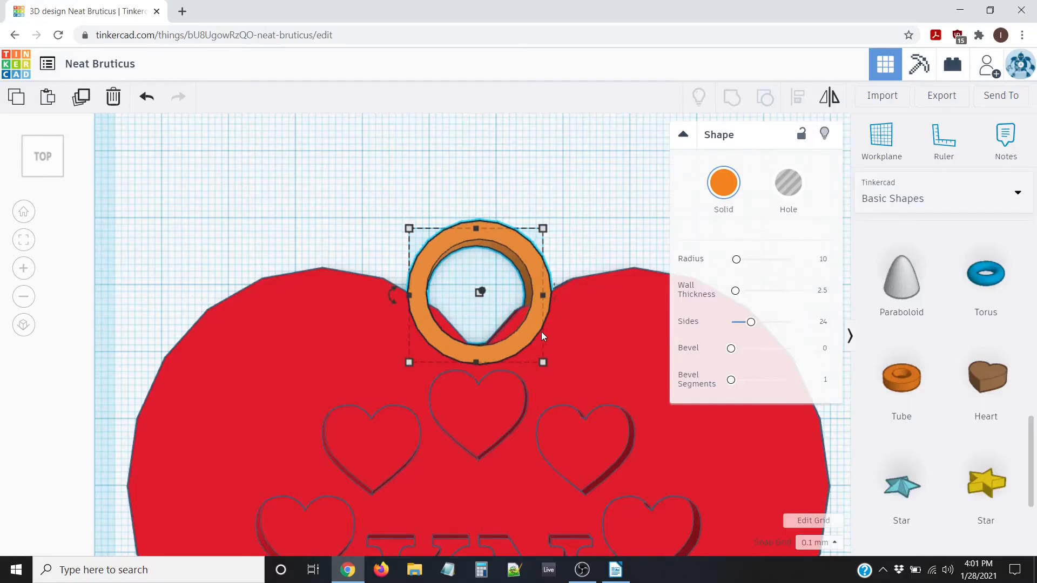
pyautogui.press('Down')
pyautogui.press('Down')
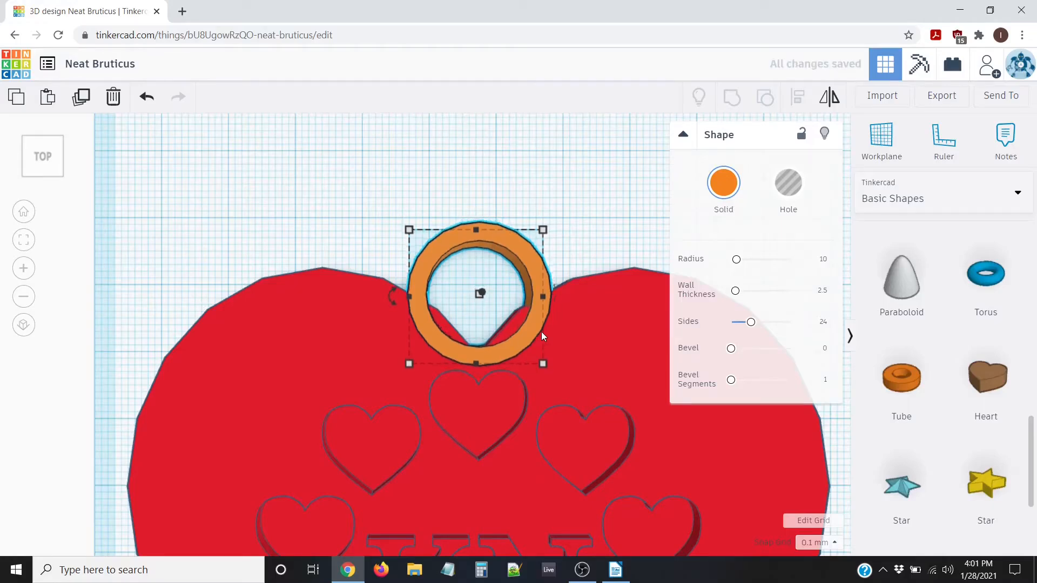
pyautogui.press('Down')
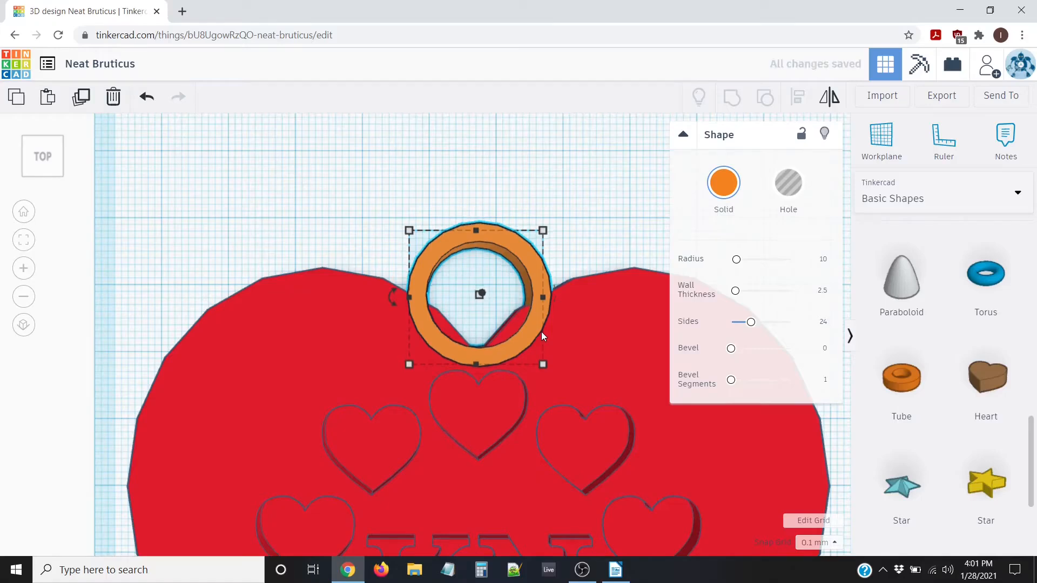
pyautogui.press('Down')
pyautogui.press('Down')
pyautogui.press('Down')
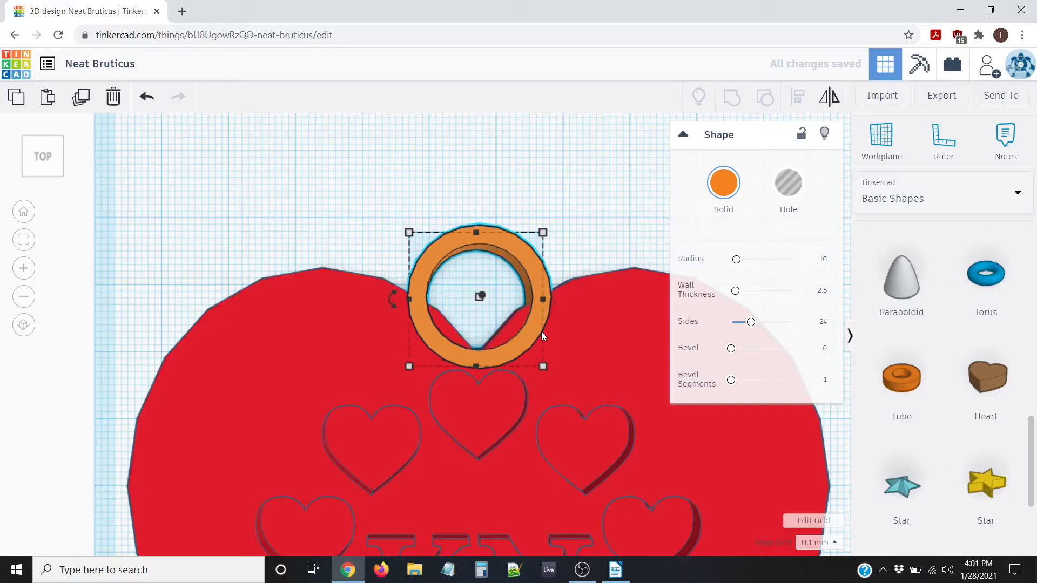
pyautogui.press('Down')
pyautogui.press('Down')
pyautogui.press('Down')
pyautogui.press('Down')
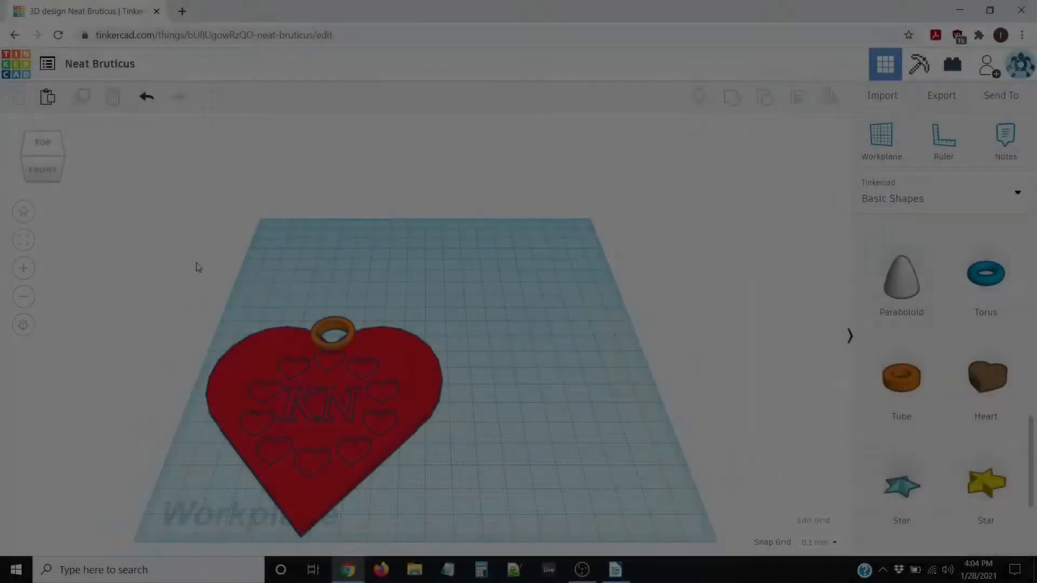
# - Group the tube and the big heart into a single shape and inspect the joined model from the side
pyautogui.moveTo(165, 244); pyautogui.dragTo(490, 546)
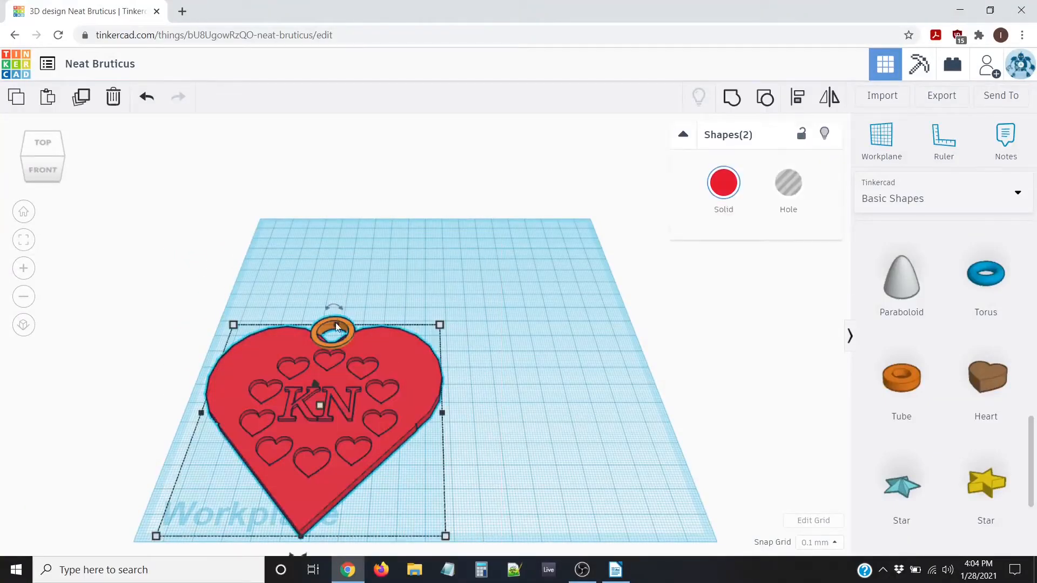
pyautogui.click(732, 97)
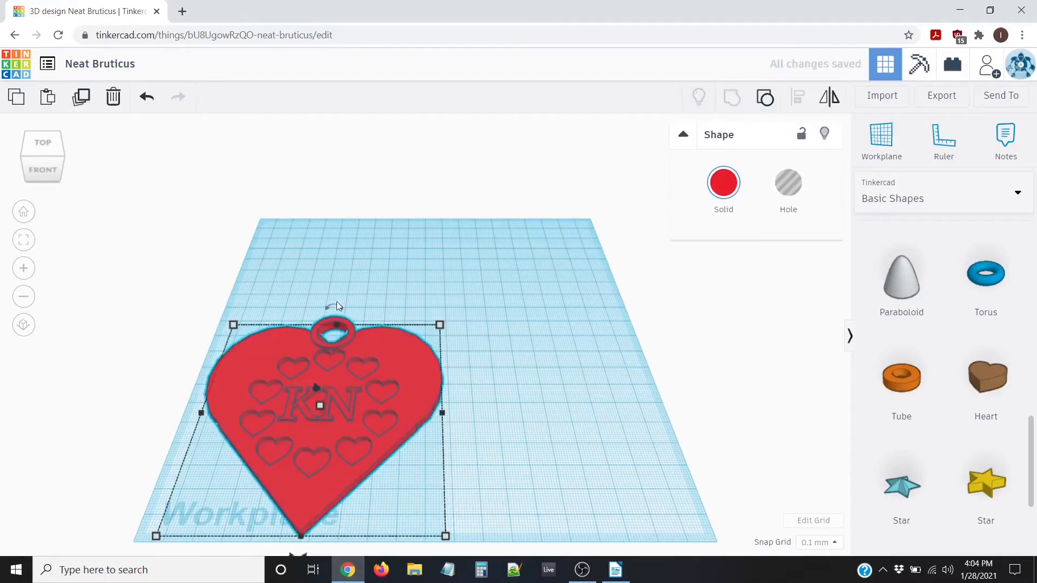
pyautogui.click(303, 281)
pyautogui.moveTo(362, 310); pyautogui.dragTo(432, 192, button='right')
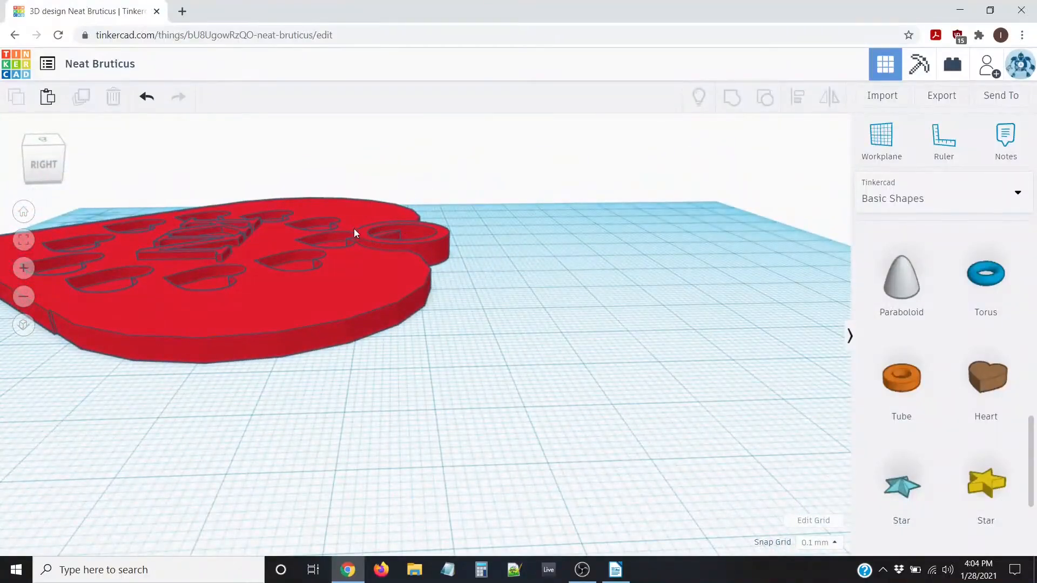
# - Undo the grouping of the tube and the big heart so that the tube is editable again
pyautogui.moveTo(365, 206); pyautogui.dragTo(210, 380, button='right')
pyautogui.scroll(-5, 203, 374)
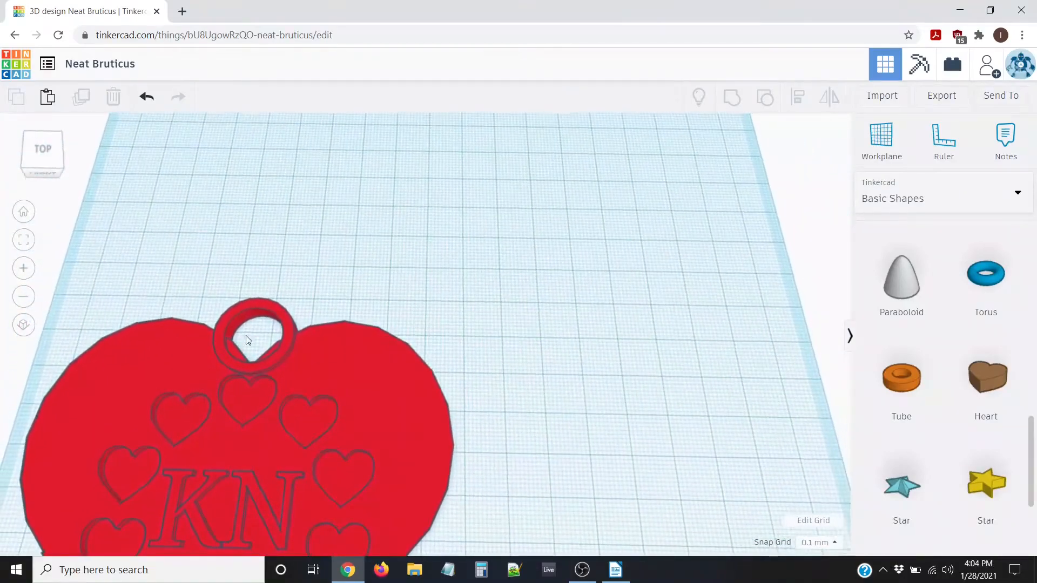
pyautogui.scroll(-1, 251, 363)
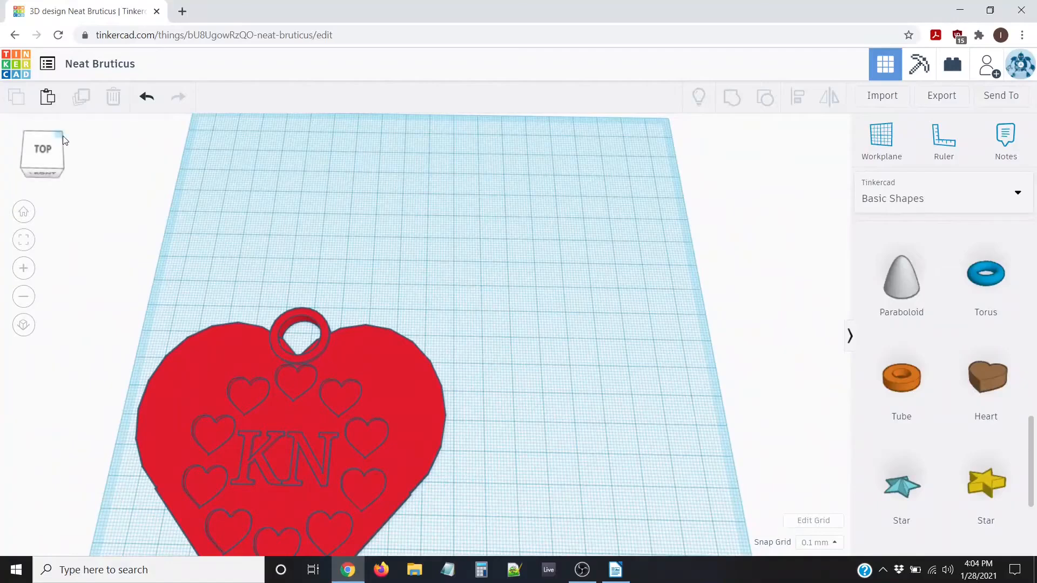
pyautogui.click(144, 98)
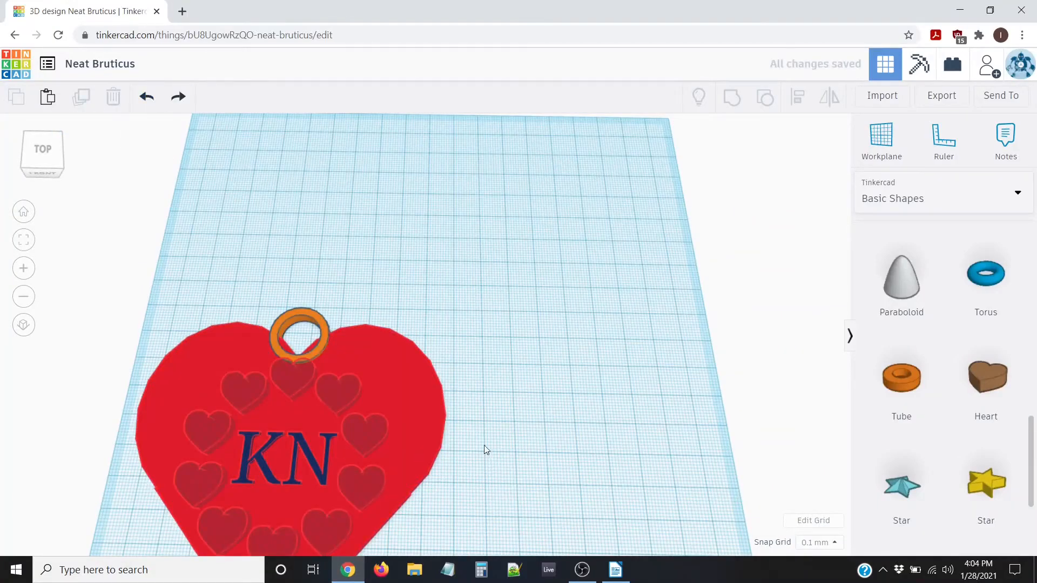
# - Set the height of the orange hanging tube at the heart's notch to 2.5 mm
pyautogui.scroll(3, 357, 342)
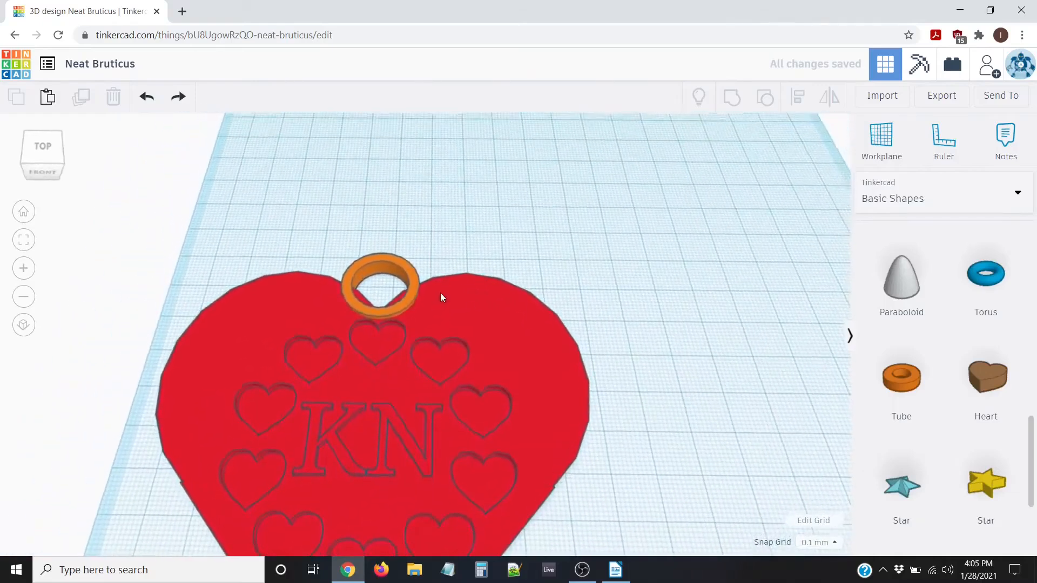
pyautogui.click(380, 283)
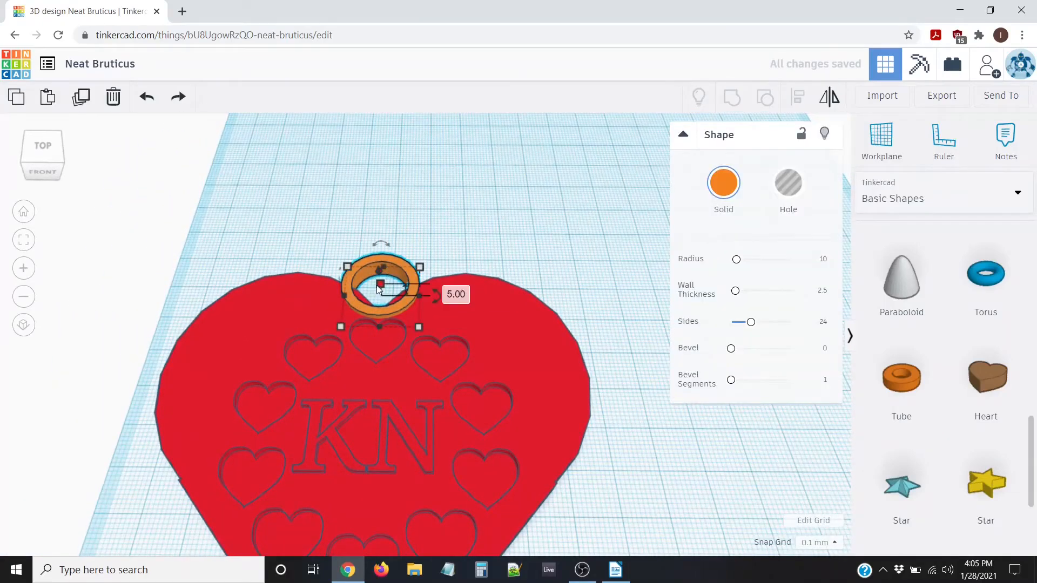
pyautogui.moveTo(569, 352); pyautogui.dragTo(537, 312, button='right')
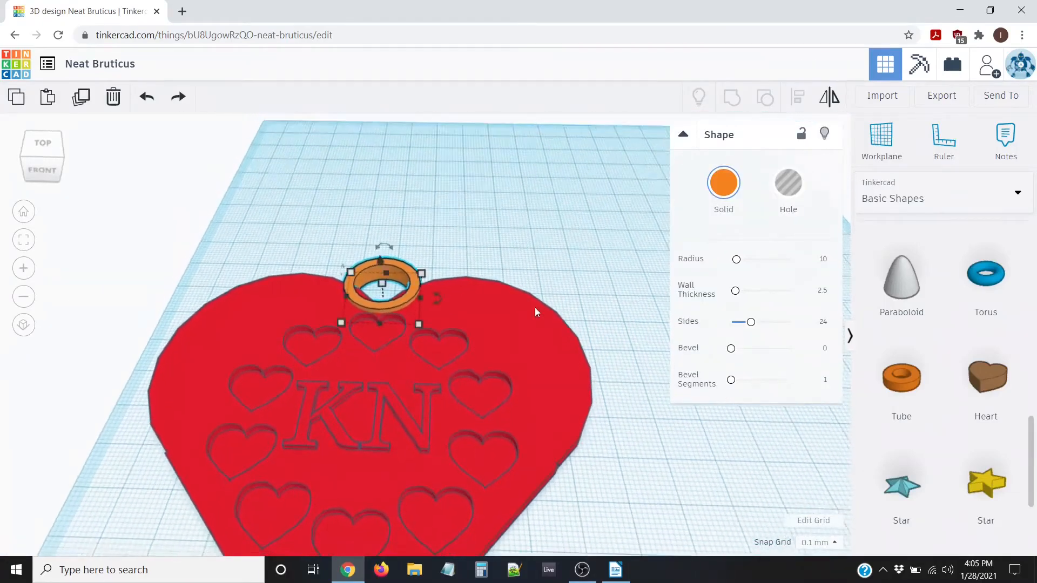
pyautogui.click(382, 284)
pyautogui.click(444, 290)
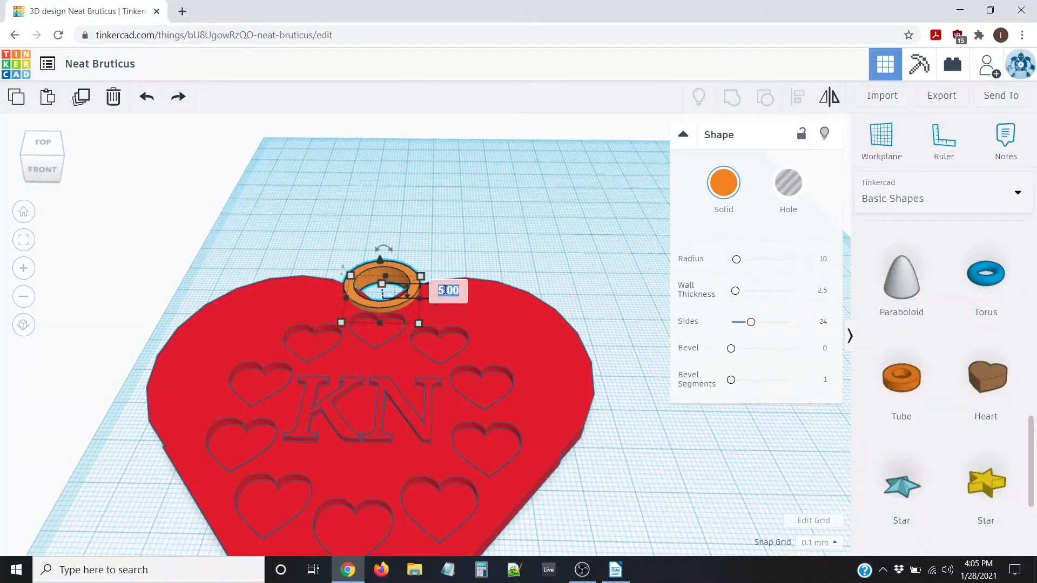
pyautogui.write('2.5')
pyautogui.press('Return')
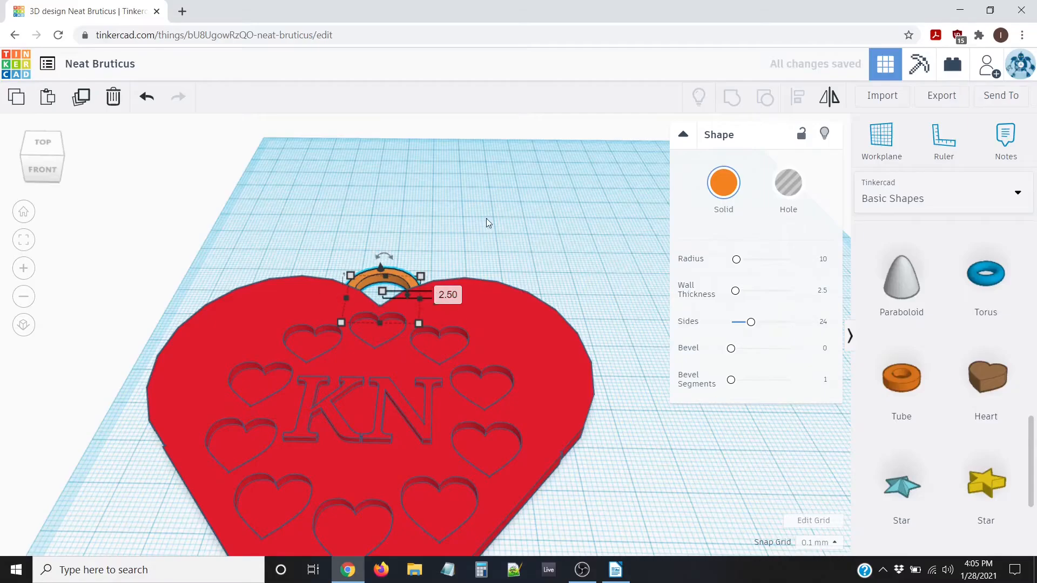
# - Select the thinned tube together with the whole heart pendant and group them into a single shape
pyautogui.moveTo(433, 248); pyautogui.dragTo(699, 369, button='right')
pyautogui.moveTo(508, 372); pyautogui.dragTo(469, 450, button='right')
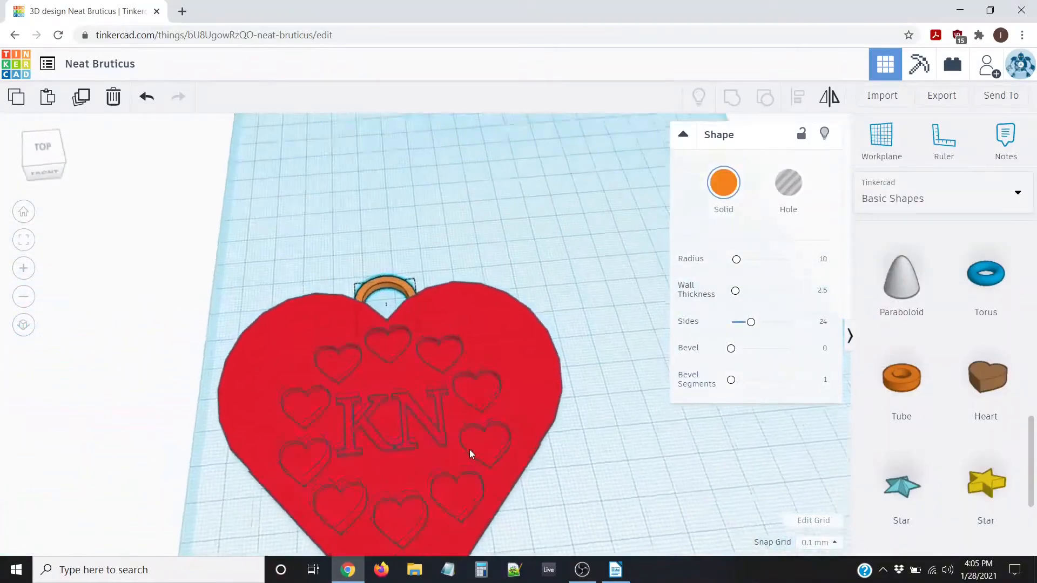
pyautogui.scroll(-5, 273, 254)
pyautogui.moveTo(233, 222); pyautogui.dragTo(604, 559)
pyautogui.click(732, 98)
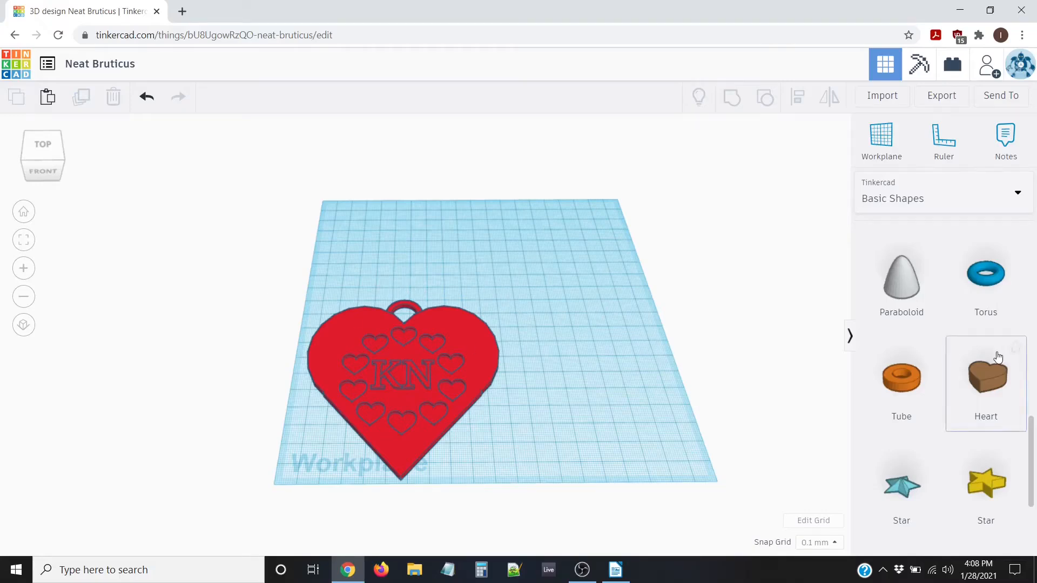
# - Find the Heart in the Basic Shapes library and place one on the empty workplane area beside the red pendant
pyautogui.scroll(10, 983, 357)
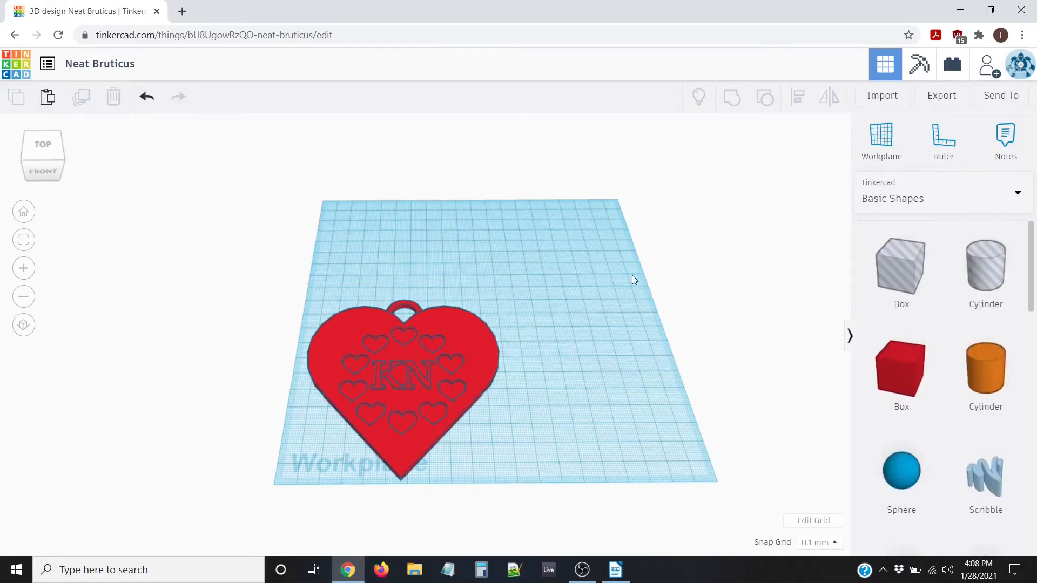
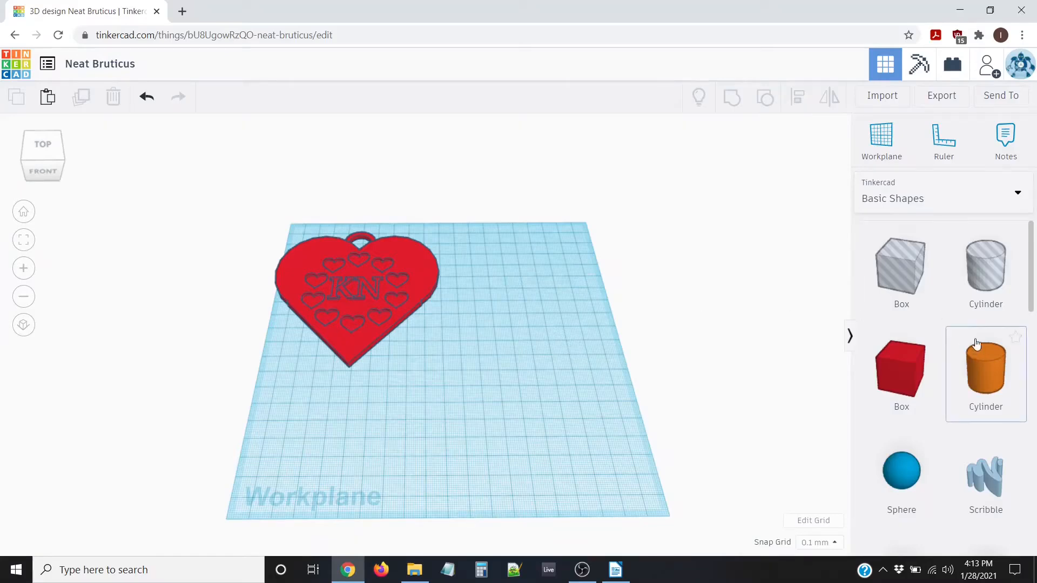
pyautogui.scroll(-2, 989, 337)
pyautogui.scroll(2, 932, 254)
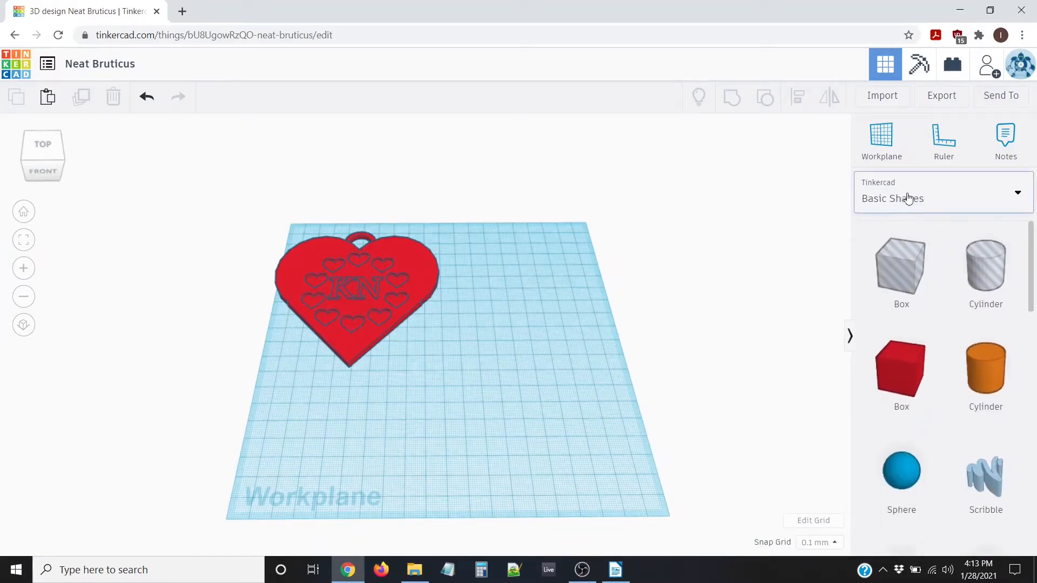
pyautogui.scroll(-7, 981, 297)
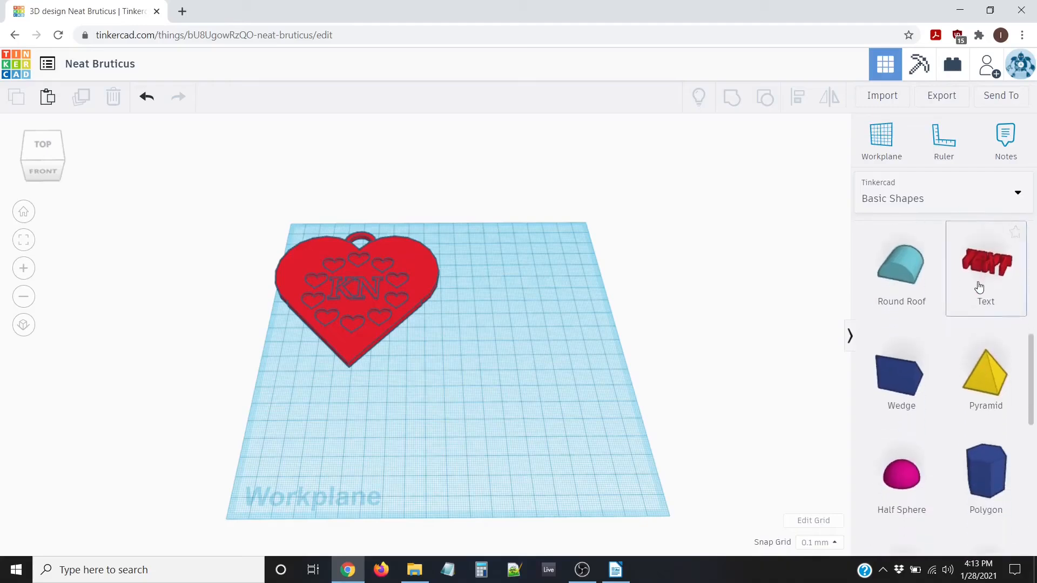
pyautogui.scroll(-6, 979, 286)
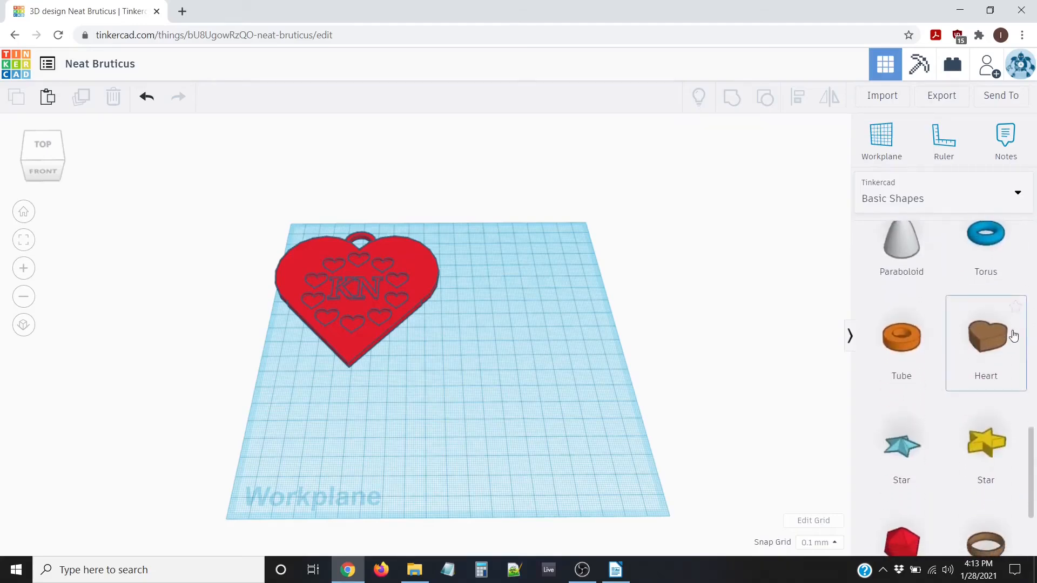
pyautogui.moveTo(999, 338); pyautogui.dragTo(519, 361)
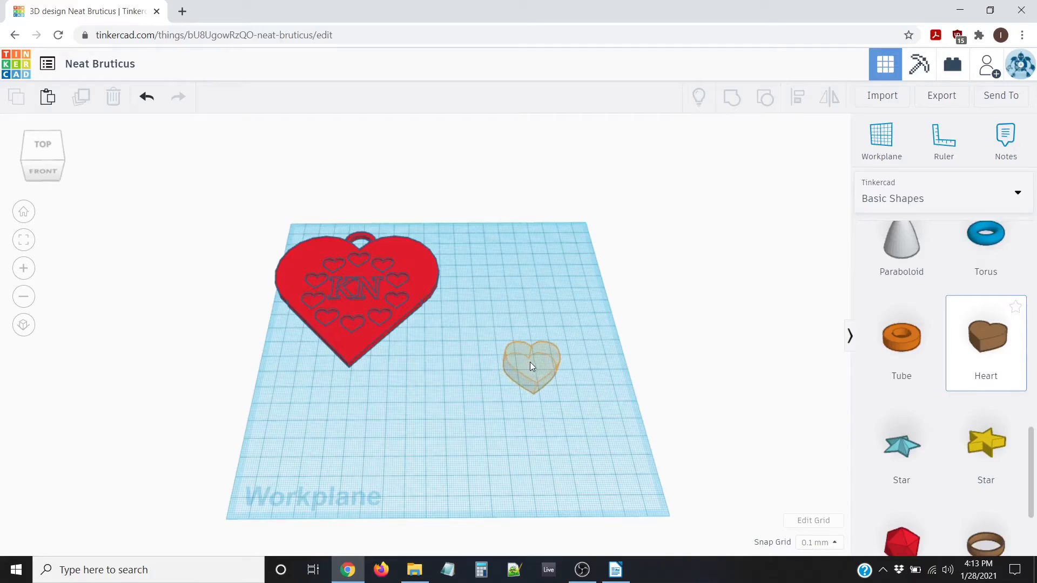
pyautogui.moveTo(535, 369); pyautogui.dragTo(542, 373)
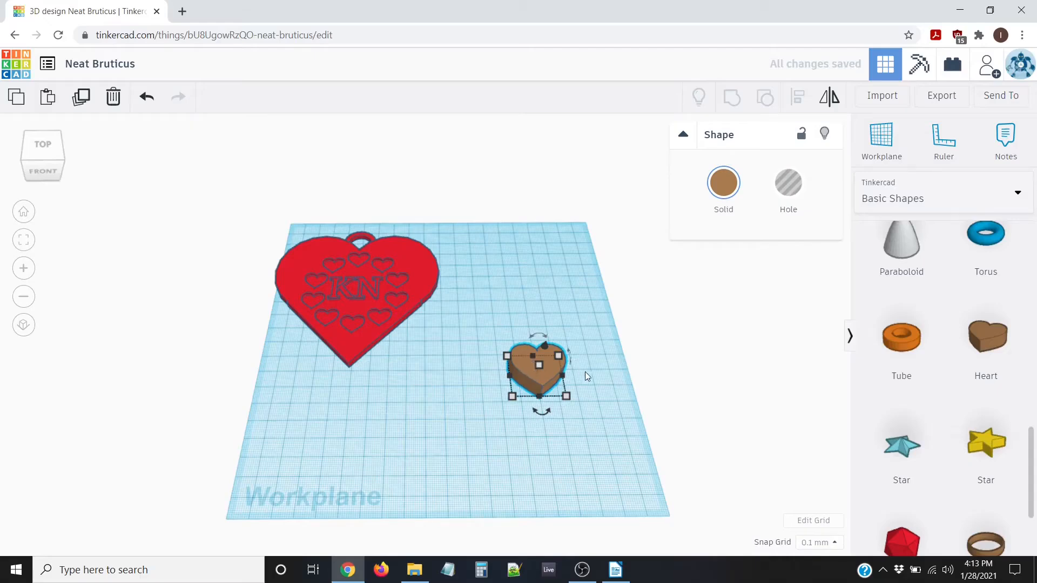
# - Set both the width and the length of the new brown heart to 75 mm
pyautogui.moveTo(566, 396)
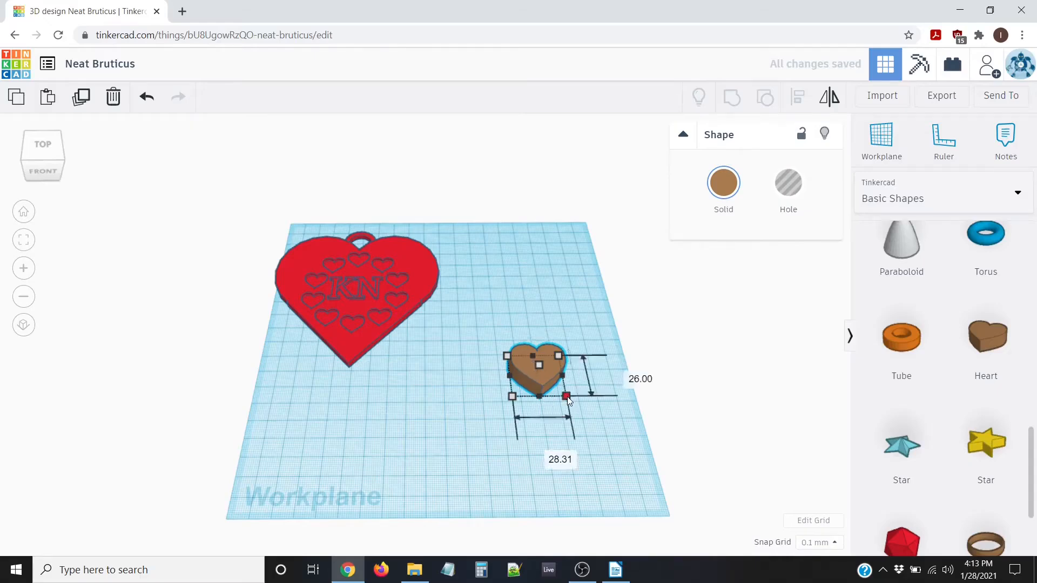
pyautogui.click(547, 456)
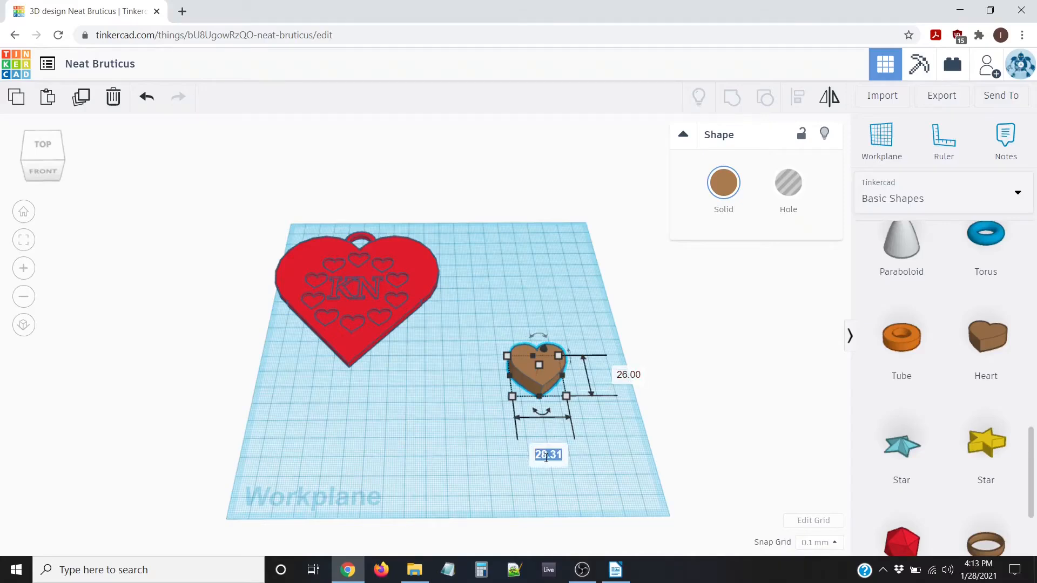
pyautogui.write('75')
pyautogui.press('Tab')
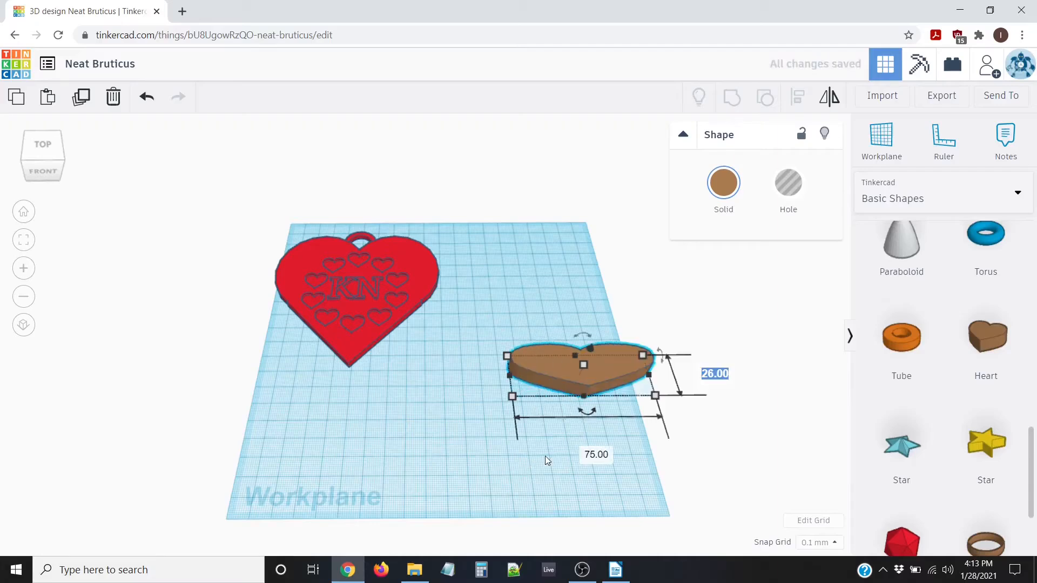
pyautogui.write('75')
pyautogui.press('Return')
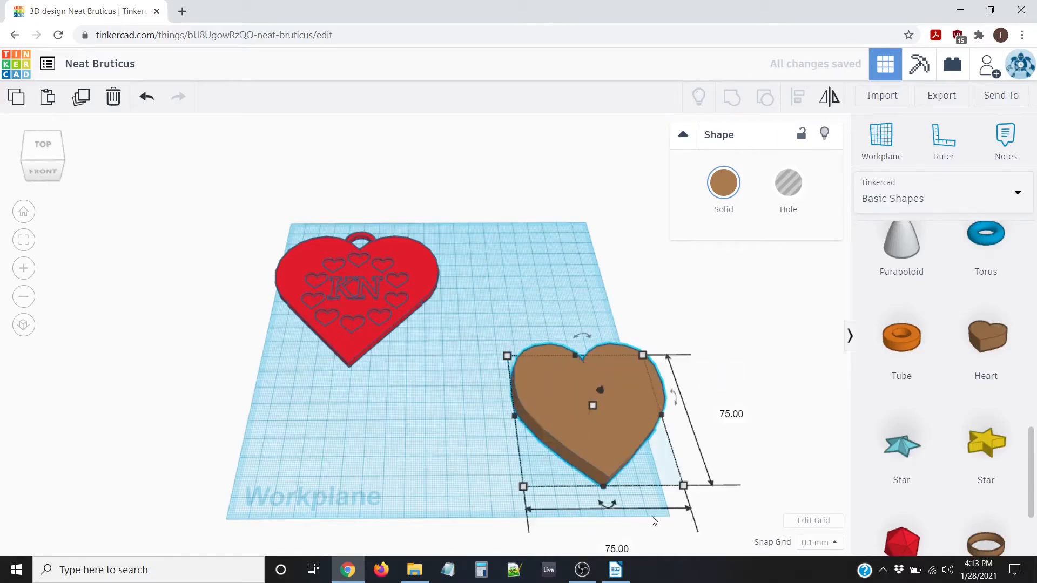
# - Move the brown heart fully onto the workplane, closer to the red pendant, and open its height for editing
pyautogui.moveTo(602, 423); pyautogui.dragTo(557, 399)
pyautogui.moveTo(540, 397); pyautogui.dragTo(540, 362, button='right')
pyautogui.moveTo(545, 374)
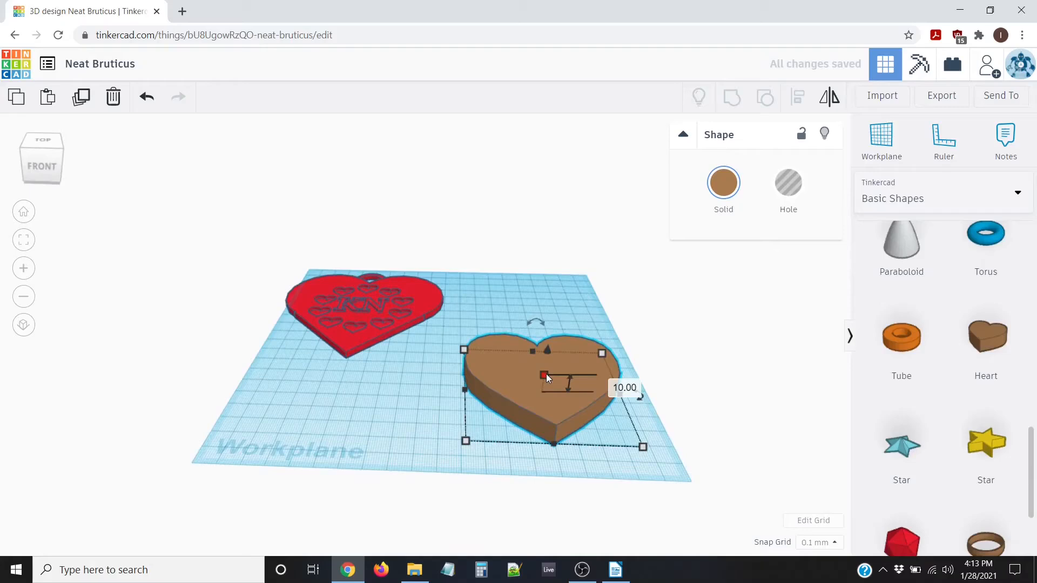
pyautogui.click(620, 385)
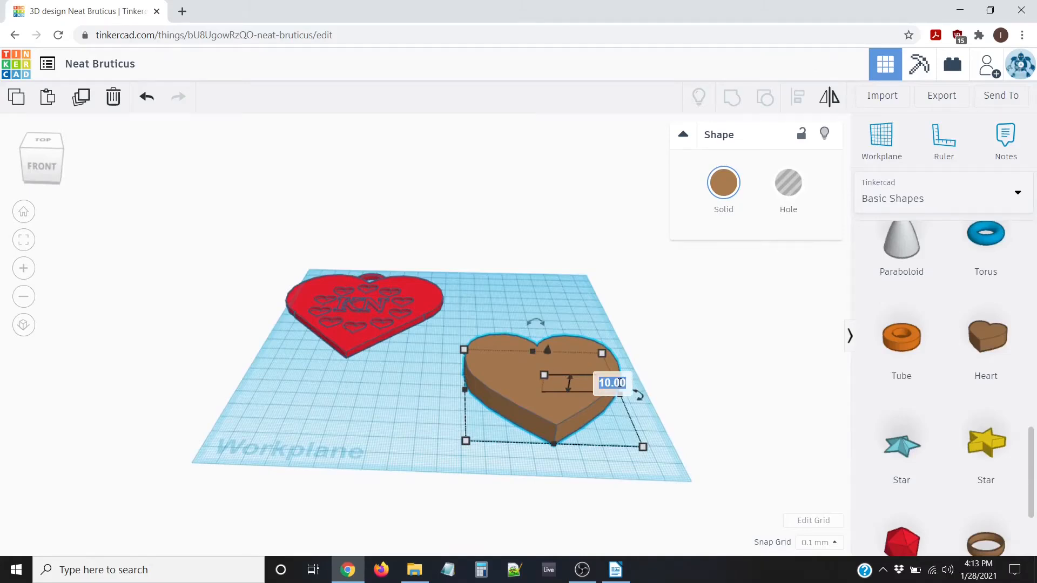
# - Set the brown heart's height to 5 mm and show the workplane in a flat orthographic top view
pyautogui.write('5')
pyautogui.press('Return')
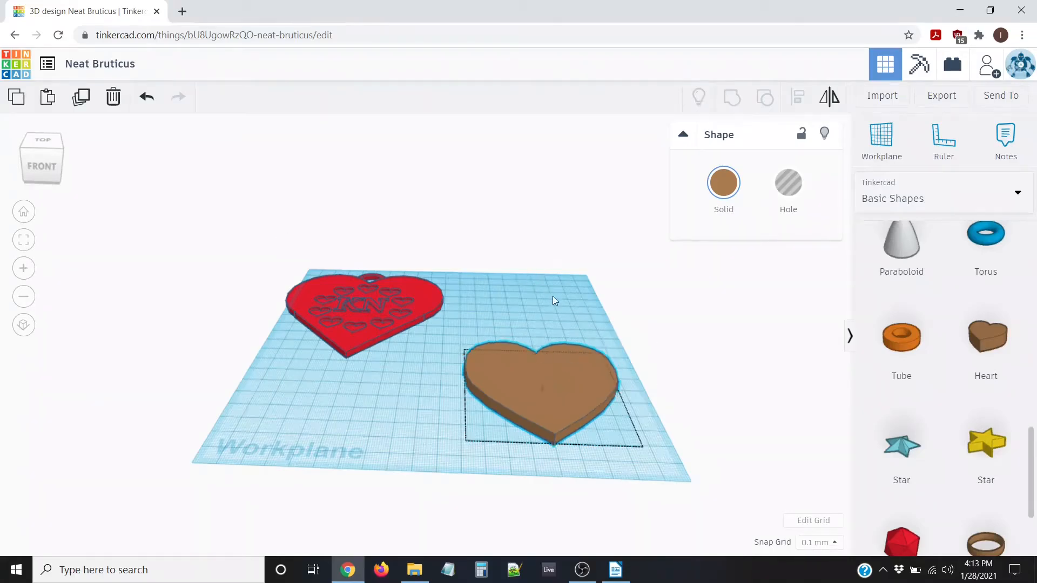
pyautogui.moveTo(553, 296); pyautogui.dragTo(533, 406, button='right')
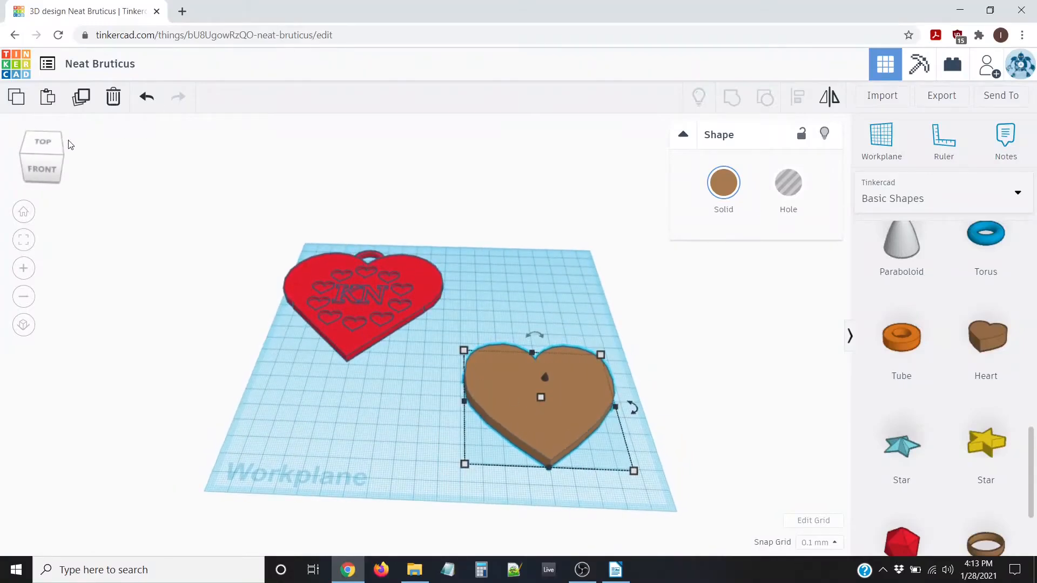
pyautogui.click(39, 142)
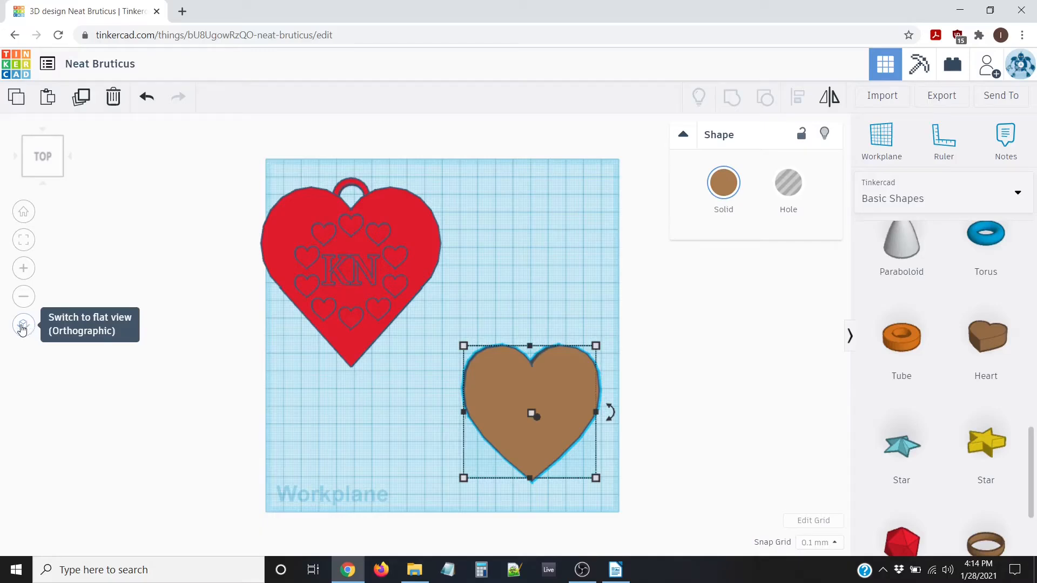
pyautogui.click(23, 325)
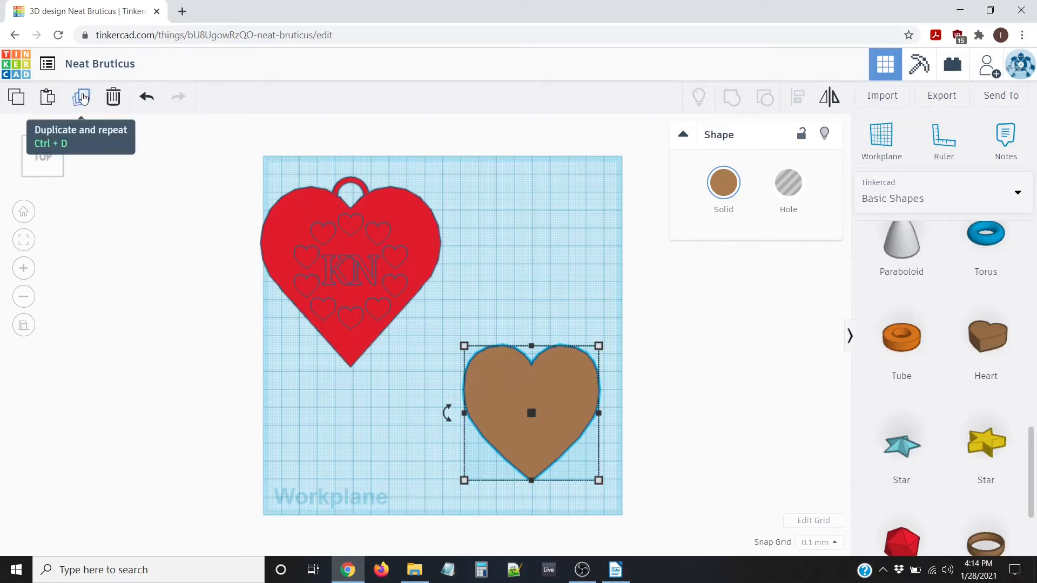
# - Duplicate the brown heart in place and set the snap grid to 1.0 mm
pyautogui.click(82, 97)
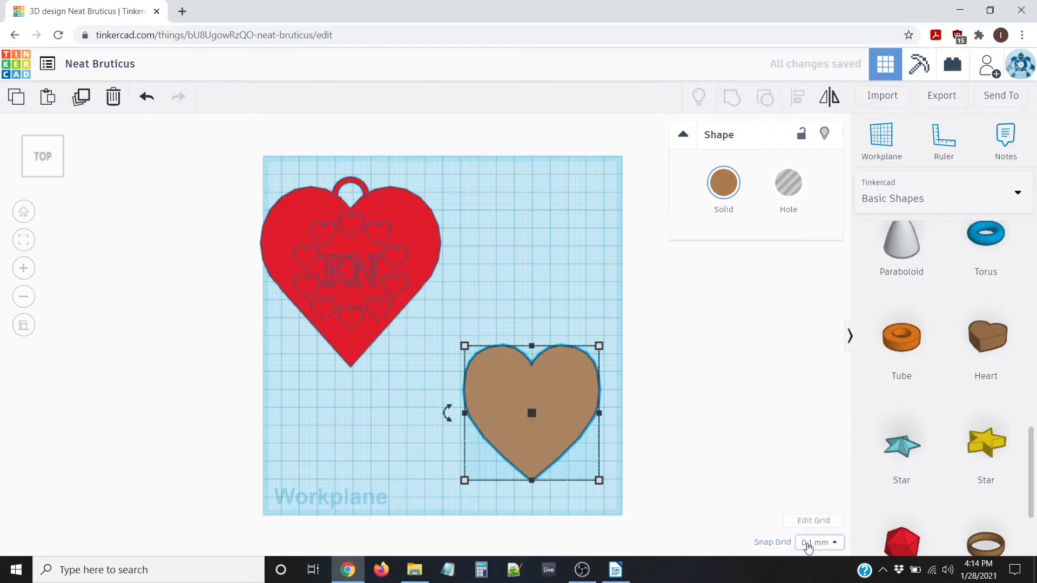
pyautogui.click(837, 546)
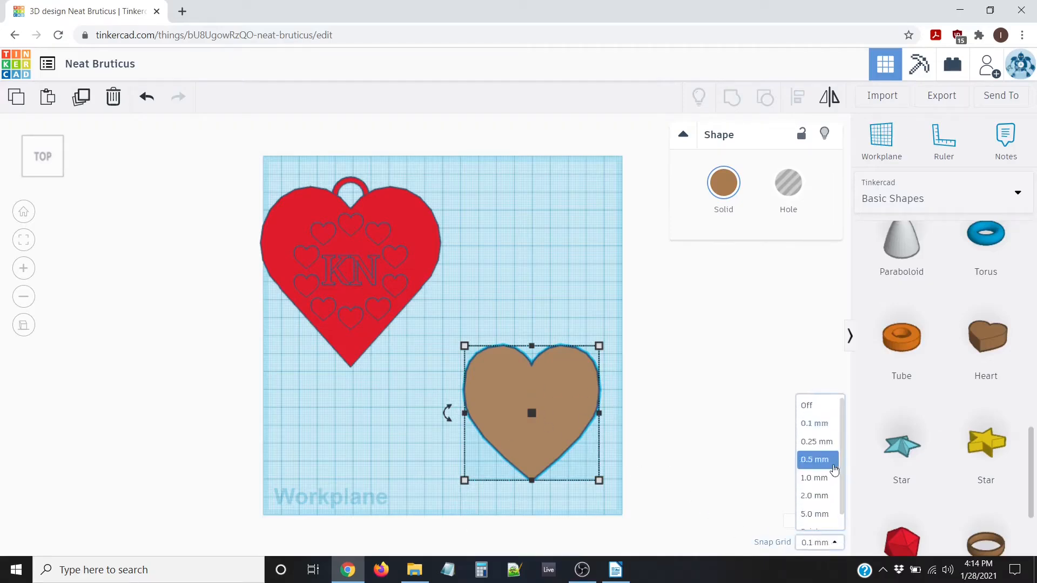
pyautogui.click(824, 483)
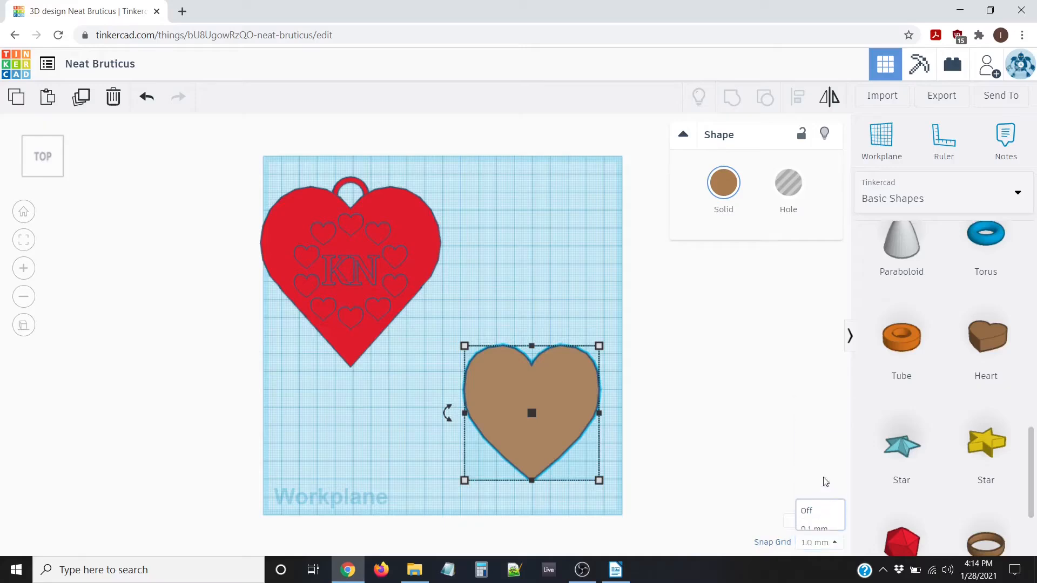
# - Shift the duplicated heart about 20 mm to the right of the original, keeping it in line
pyautogui.hotkey('ctrl', 'd')
pyautogui.press('Right')
pyautogui.press('Right')
pyautogui.press('Right')
pyautogui.press('Right')
pyautogui.press('Right')
pyautogui.press('Right')
pyautogui.press('Right')
pyautogui.press('Right')
pyautogui.press('Right')
pyautogui.press('Right')
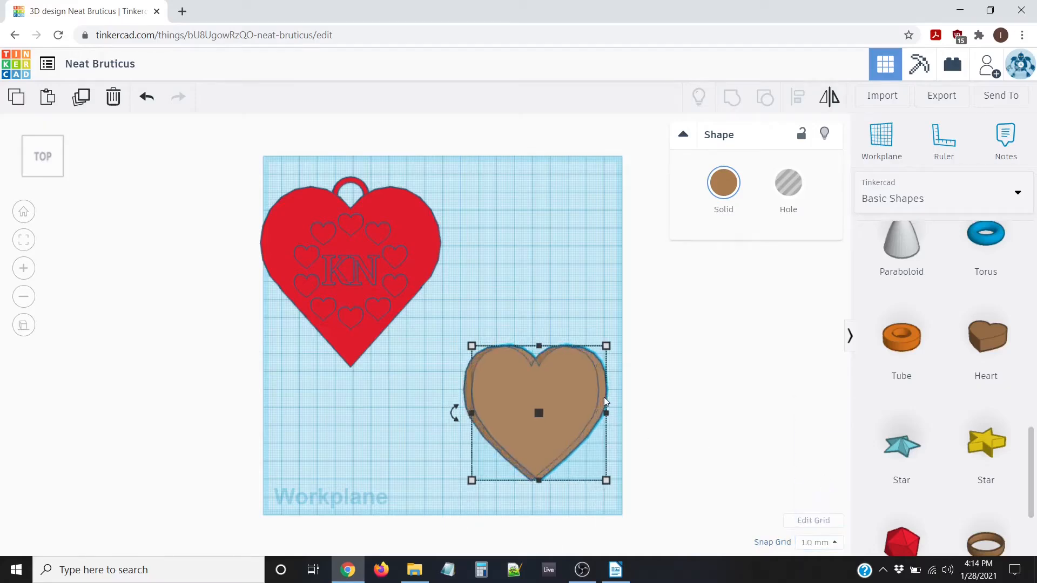
pyautogui.press('Right')
pyautogui.press('Right')
pyautogui.press('Right')
pyautogui.press('Right')
pyautogui.press('Right')
pyautogui.press('Right')
pyautogui.press('Right')
pyautogui.press('Right')
pyautogui.press('Right')
pyautogui.press('Right')
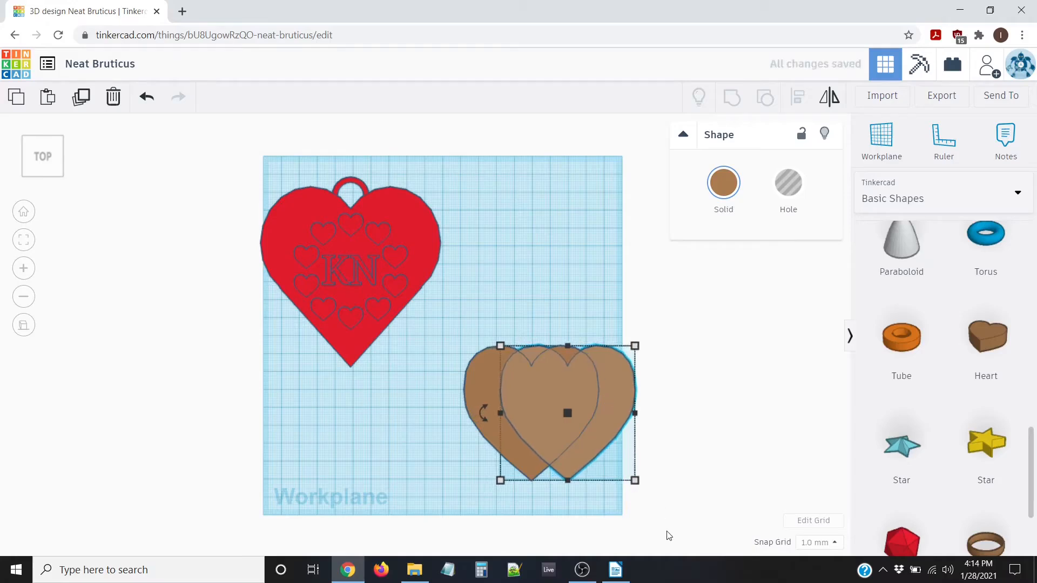
# - Resize the duplicated heart to 50 mm wide and 50 mm long
pyautogui.moveTo(635, 481)
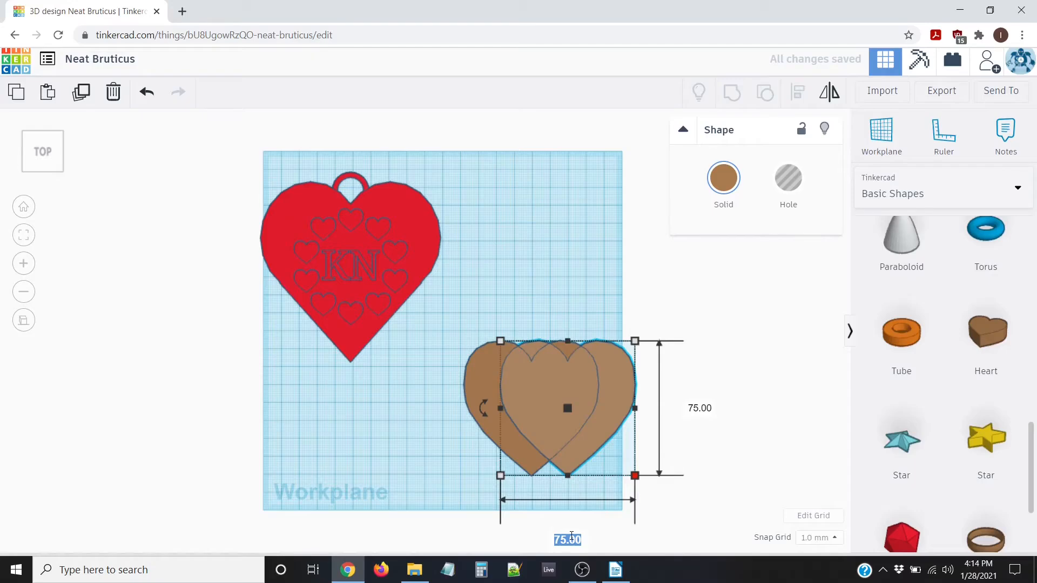
pyautogui.write('50')
pyautogui.press('Tab')
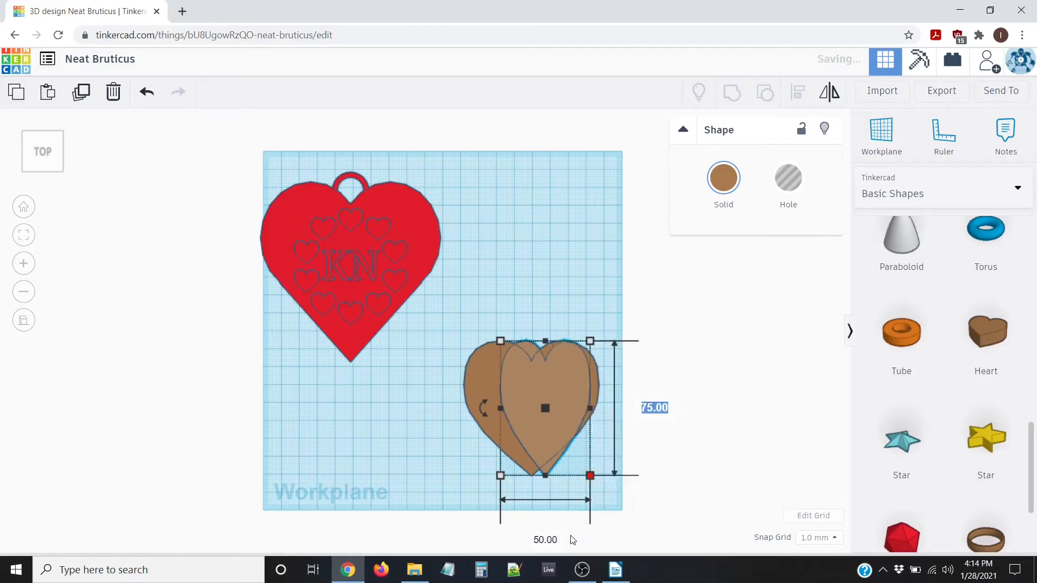
pyautogui.write('50')
pyautogui.press('Return')
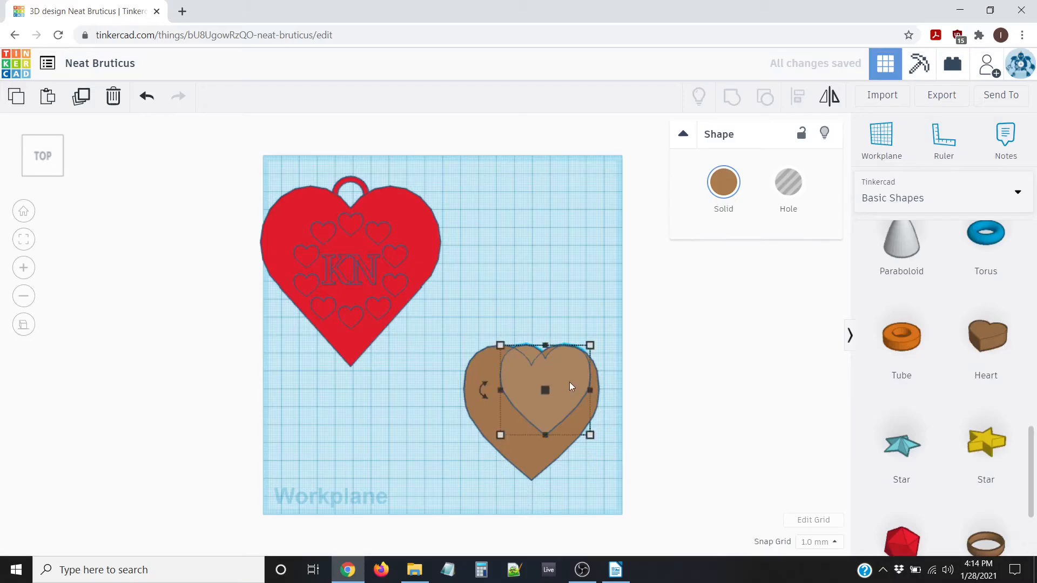
# - Turn the smaller heart into a hole and move it about 7.2 mm left and 9.3 mm down, inside the larger heart
pyautogui.click(794, 184)
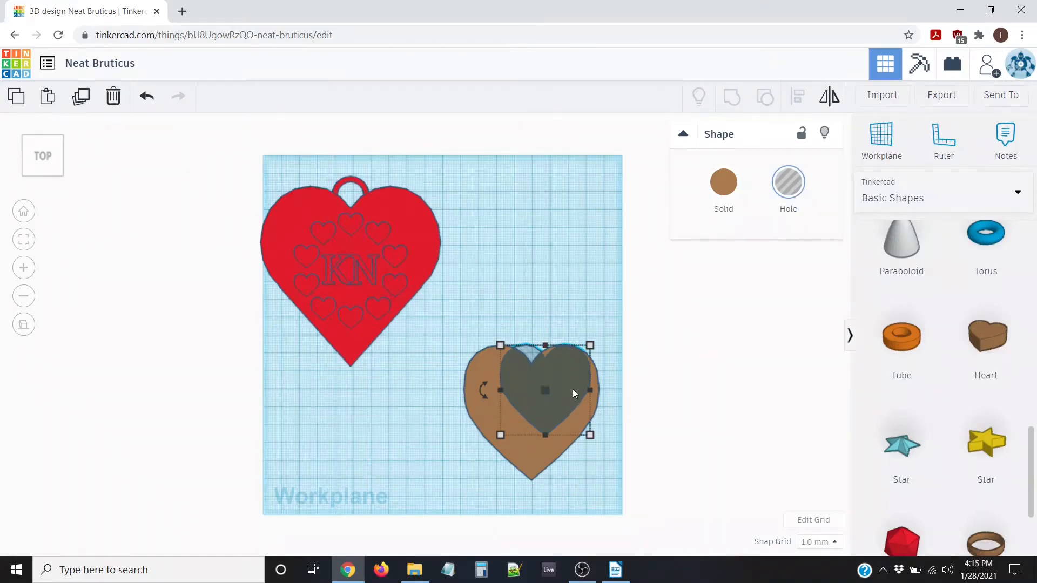
pyautogui.moveTo(572, 389); pyautogui.dragTo(560, 405)
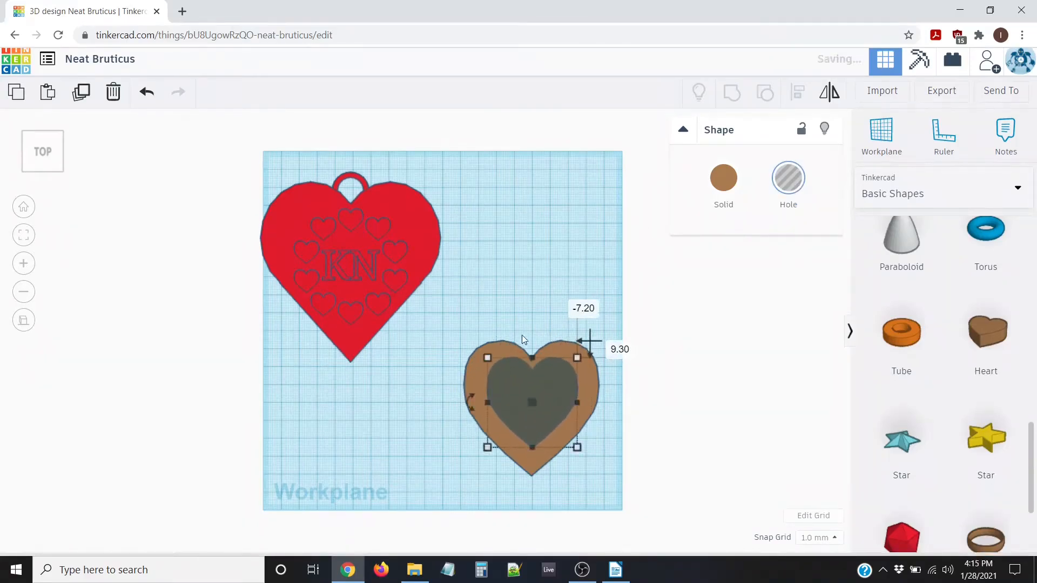
pyautogui.click(528, 283)
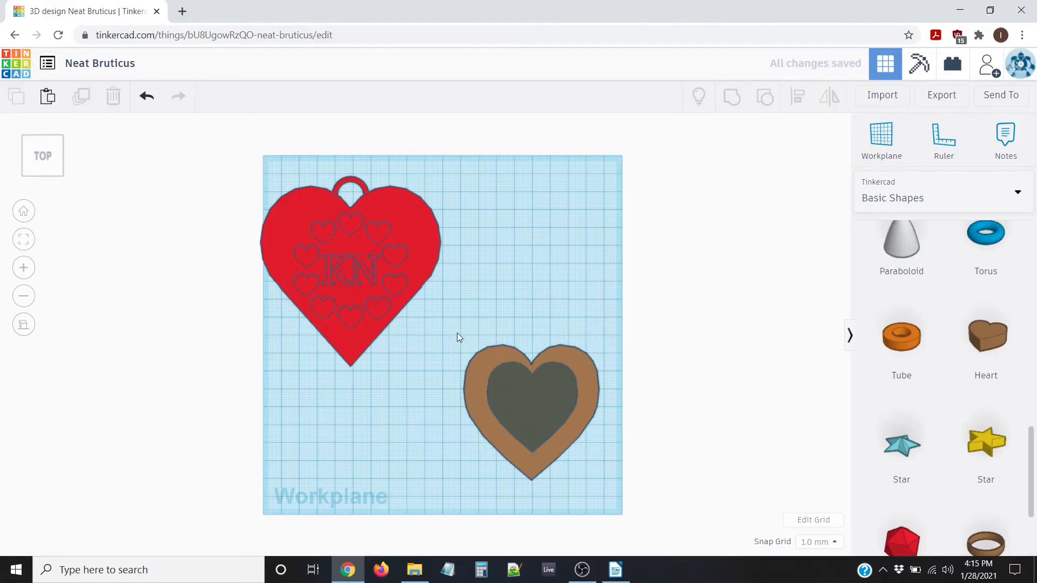
# - Align the hole heart and the larger brown heart on their centers in both horizontal directions
pyautogui.moveTo(451, 324); pyautogui.dragTo(643, 500)
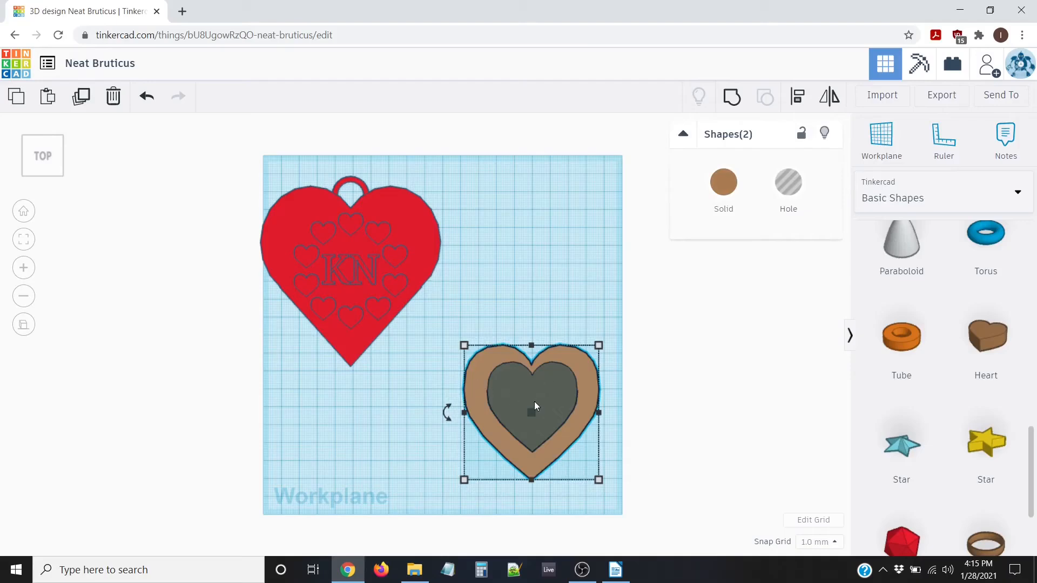
pyautogui.click(798, 97)
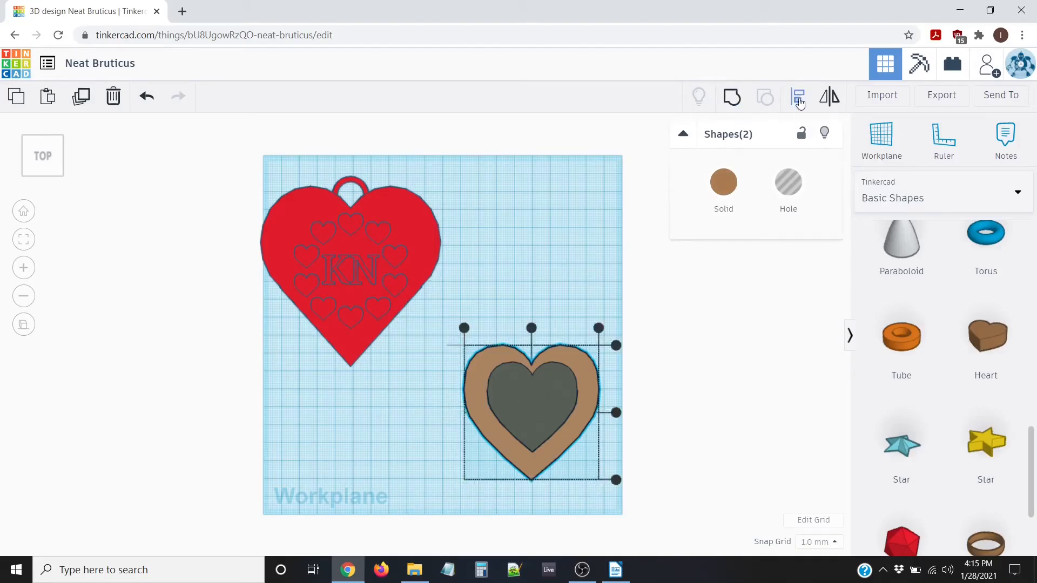
pyautogui.click(531, 330)
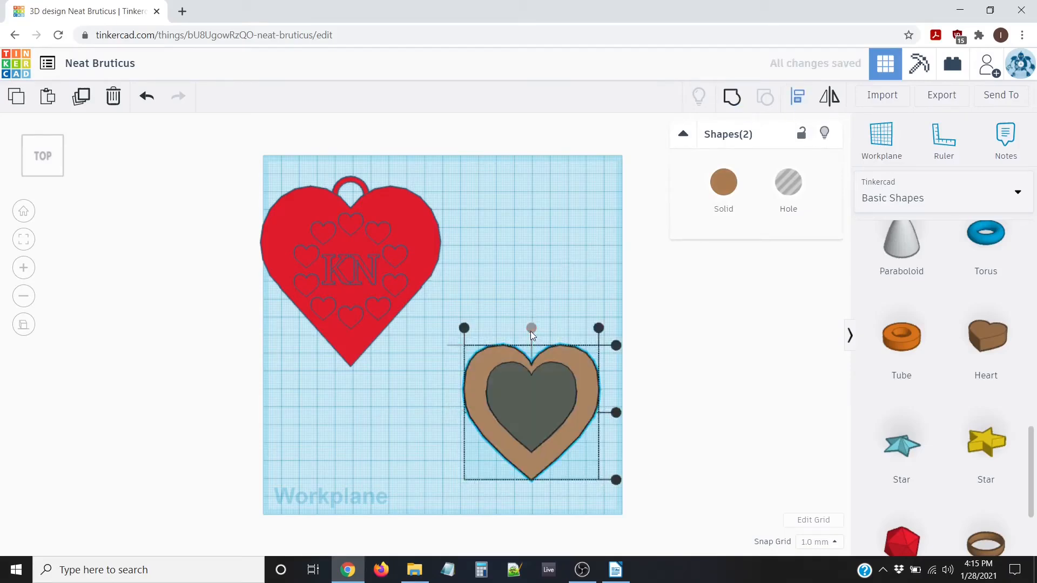
pyautogui.click(615, 413)
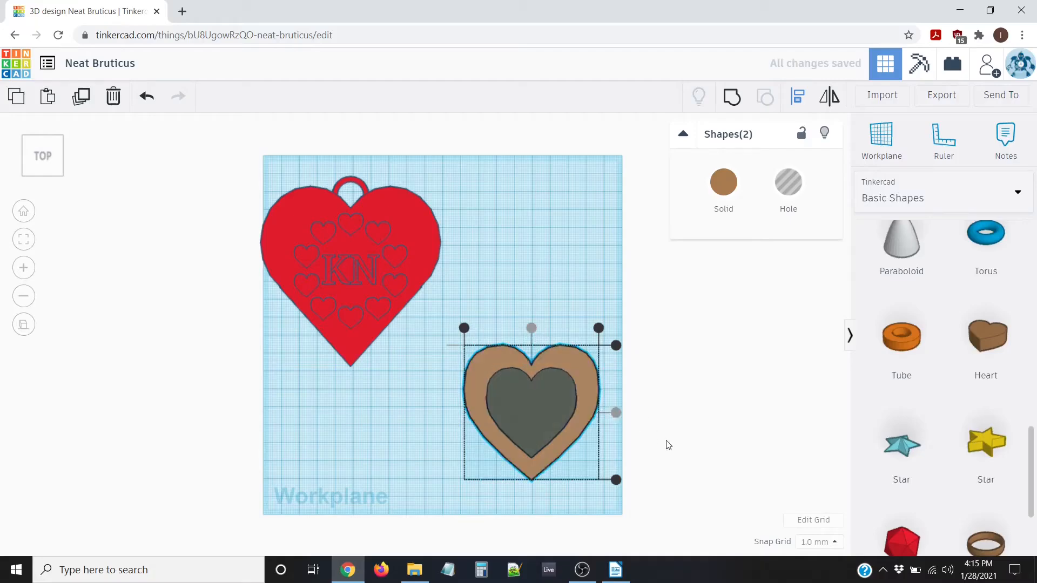
pyautogui.click(430, 414)
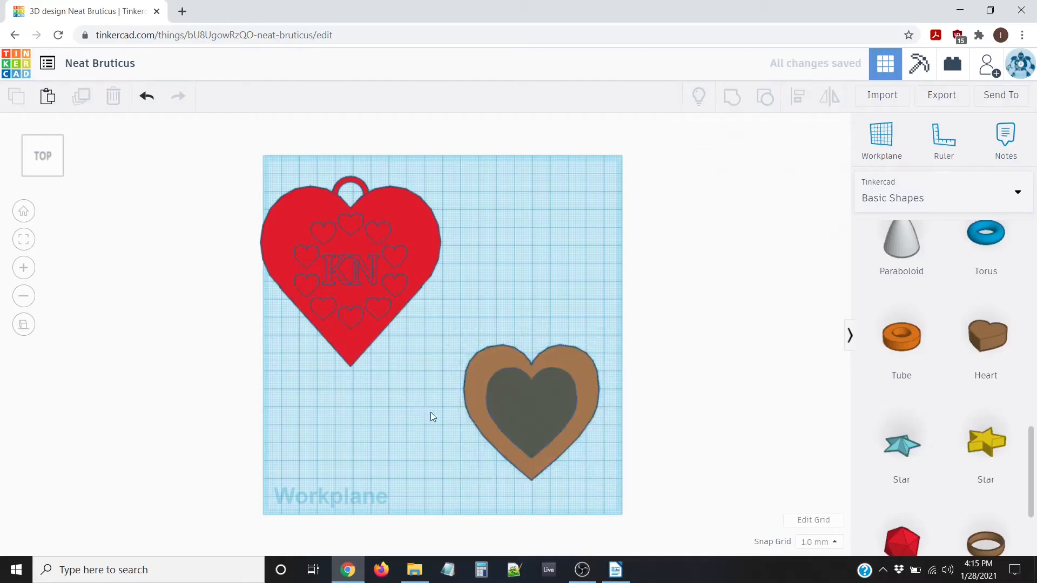
# - Group the brown heart with the hole heart to cut a heart-shaped opening through it
pyautogui.scroll(2, 431, 414)
pyautogui.moveTo(430, 415); pyautogui.dragTo(507, 291, button='right')
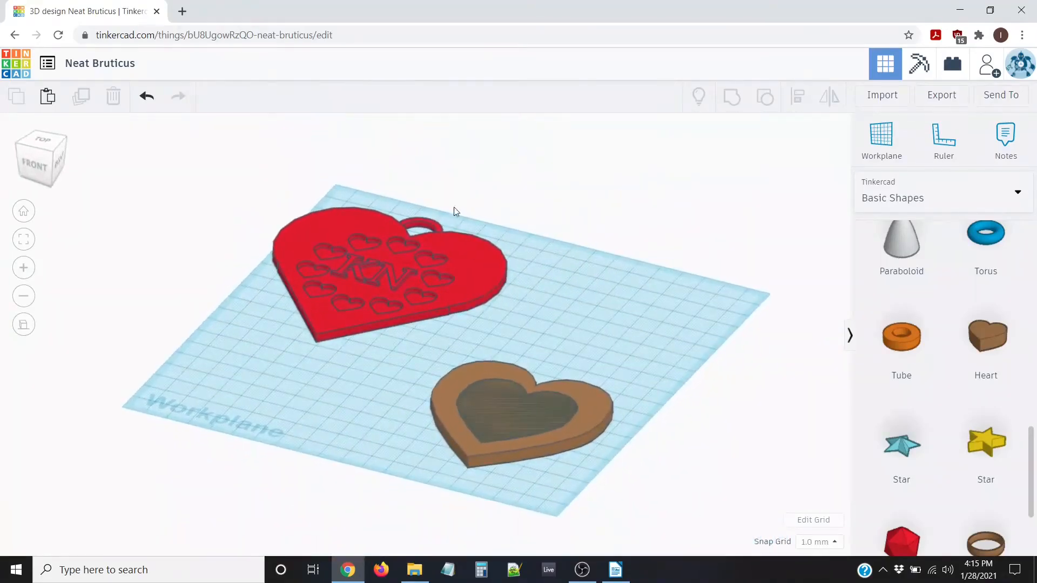
pyautogui.moveTo(483, 379); pyautogui.dragTo(577, 409, button='right')
pyautogui.scroll(3, 510, 270)
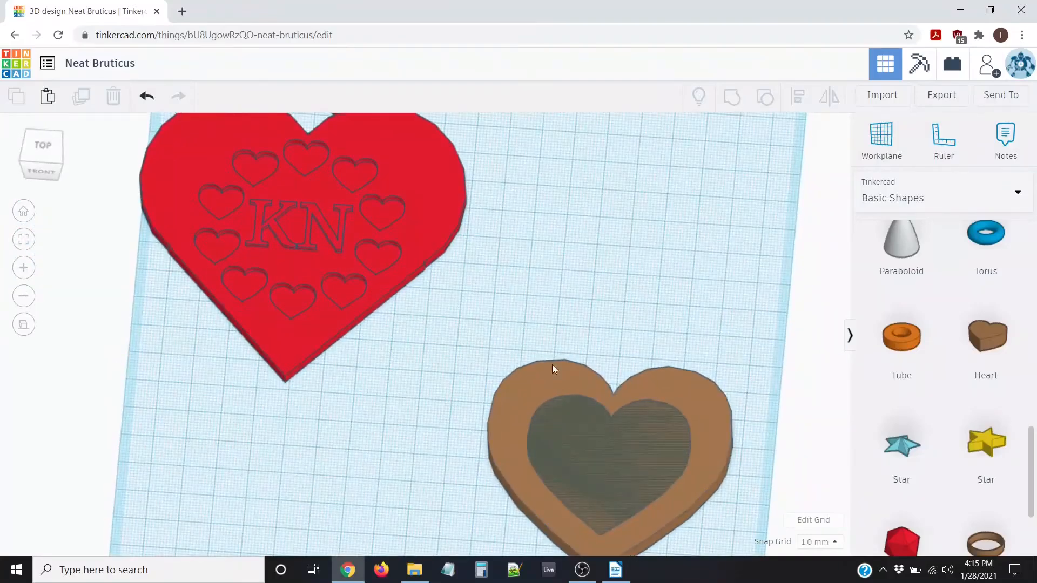
pyautogui.scroll(-3, 552, 365)
pyautogui.moveTo(552, 365); pyautogui.dragTo(464, 382, button='right')
pyautogui.moveTo(440, 311); pyautogui.dragTo(647, 537)
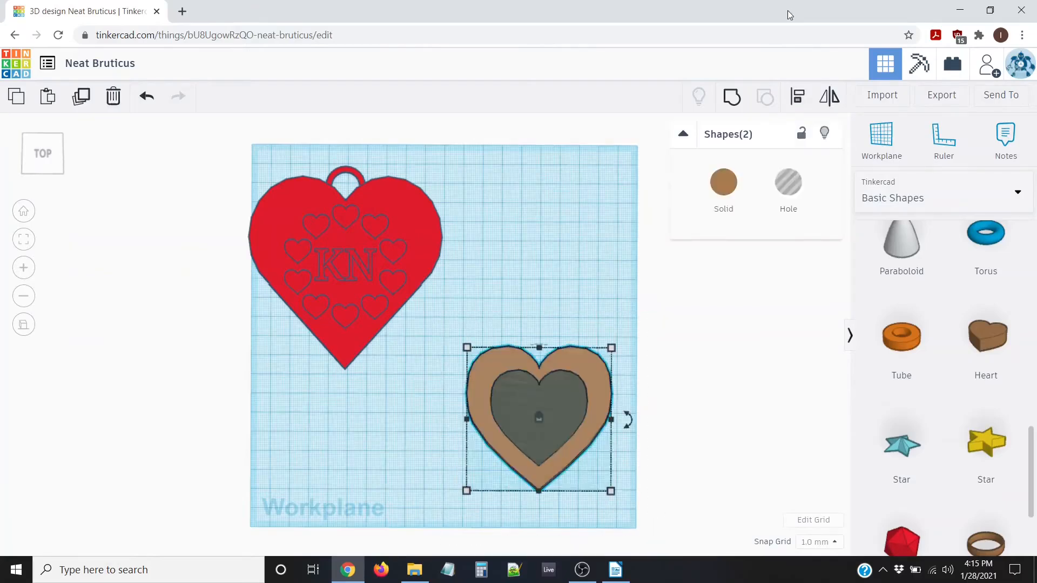
pyautogui.click(732, 97)
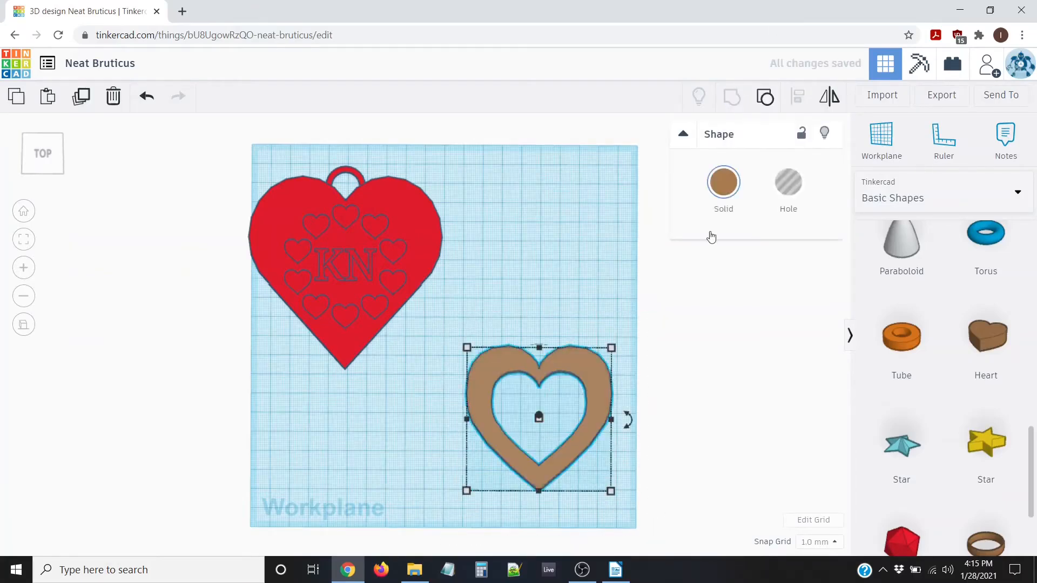
# - Deselect the heart frame and return to the perspective view
pyautogui.click(658, 429)
pyautogui.moveTo(658, 435); pyautogui.dragTo(595, 421, button='right')
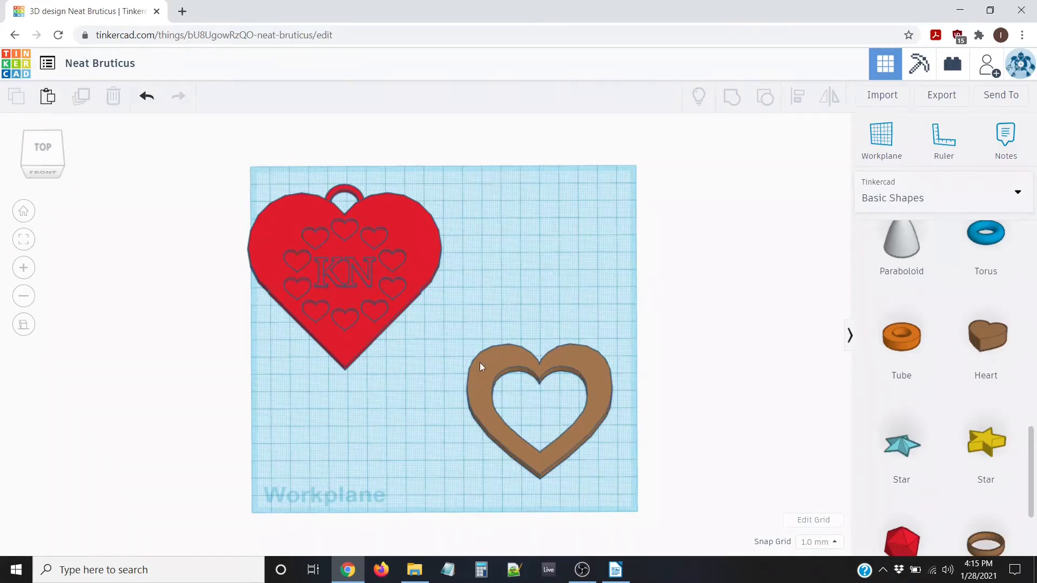
pyautogui.click(24, 325)
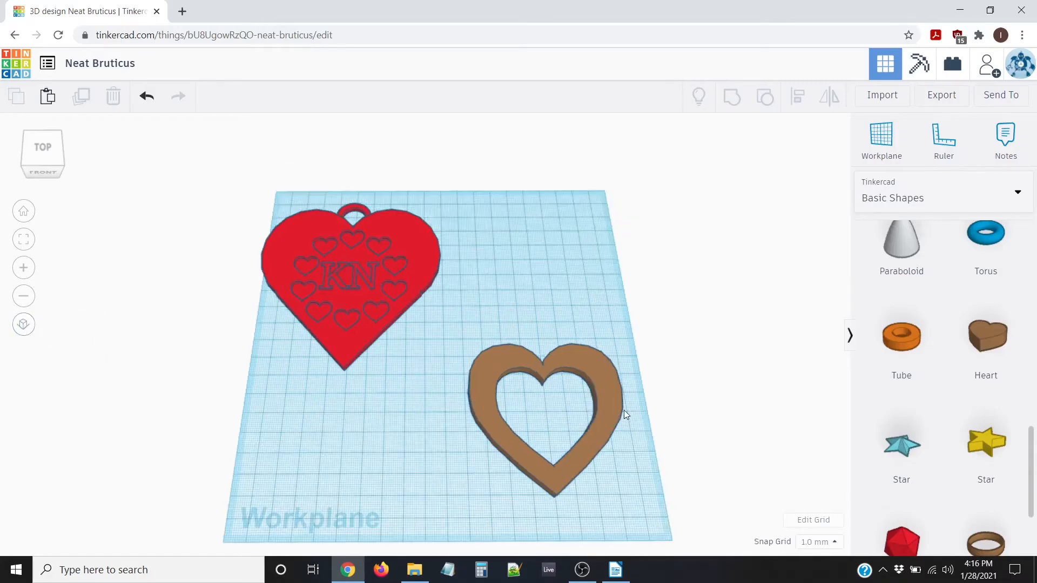
pyautogui.moveTo(625, 412); pyautogui.dragTo(501, 363, button='middle')
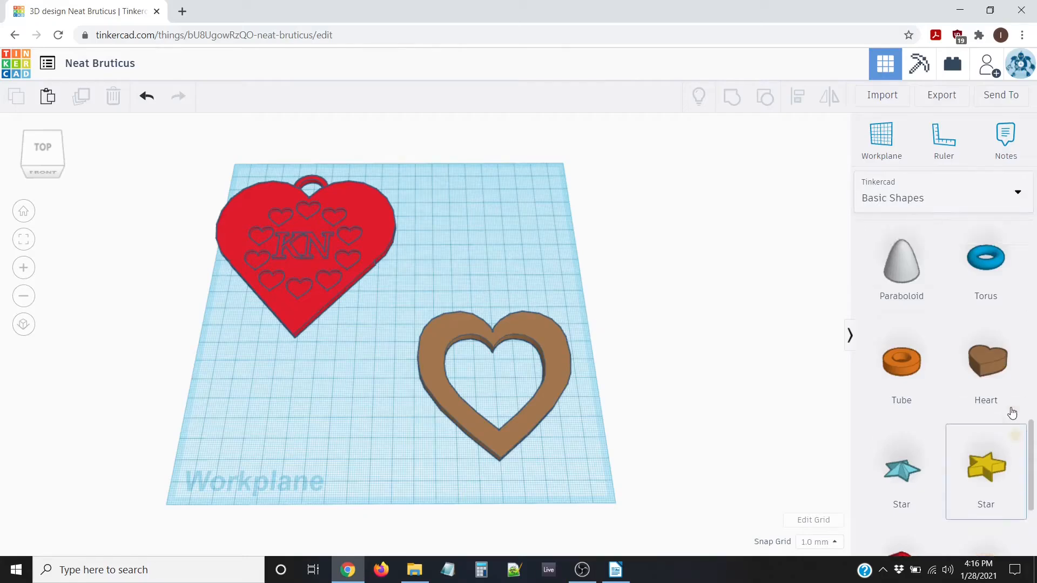
# - Add a script text shape from page 2 of all the shape generators, placing it to the right of the heart frame
pyautogui.scroll(10, 1019, 372)
pyautogui.scroll(-2, 1013, 462)
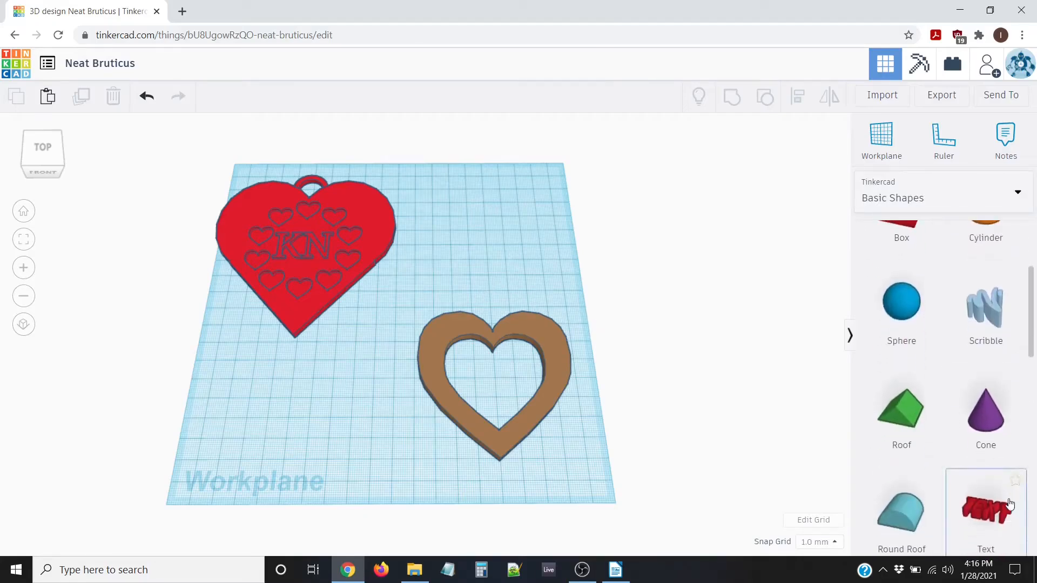
pyautogui.click(916, 198)
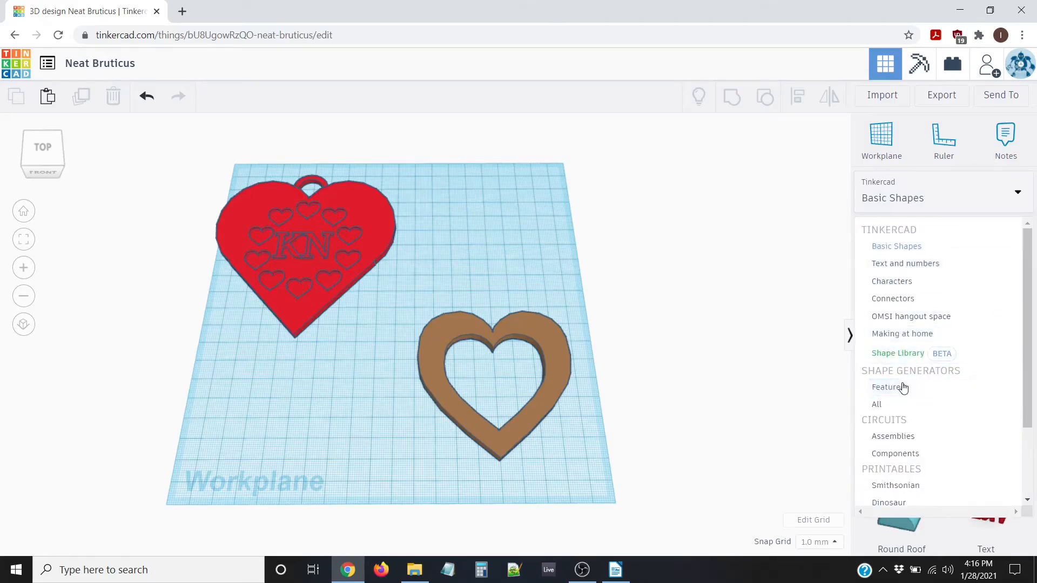
pyautogui.click(877, 406)
pyautogui.scroll(-4, 953, 351)
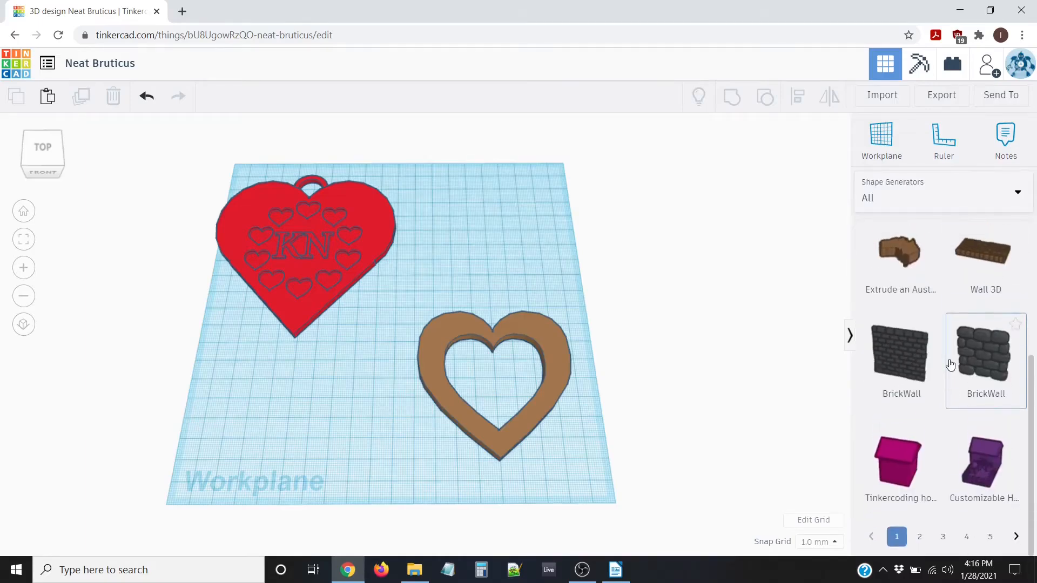
pyautogui.click(919, 537)
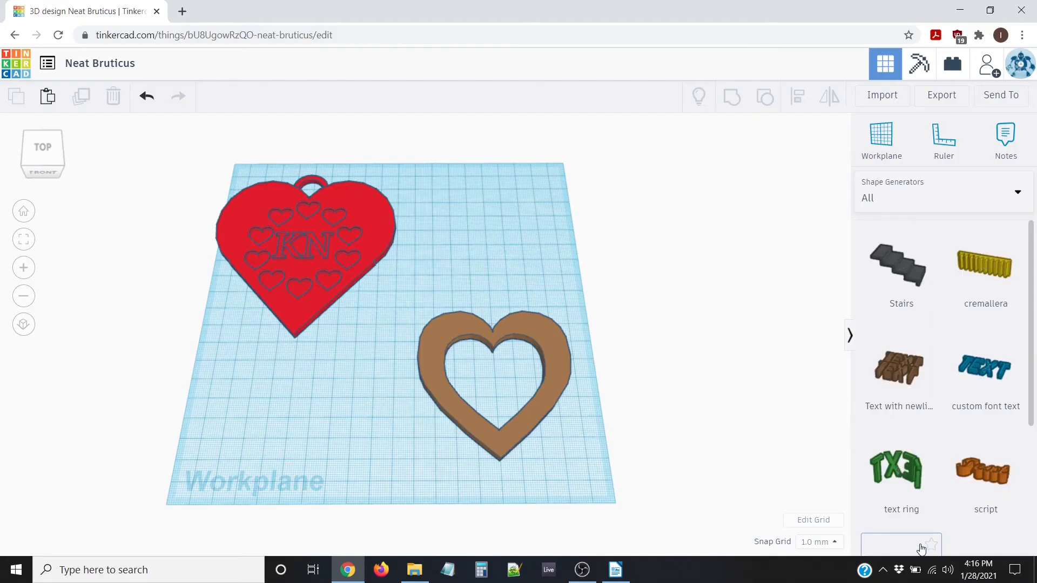
pyautogui.scroll(-2, 977, 395)
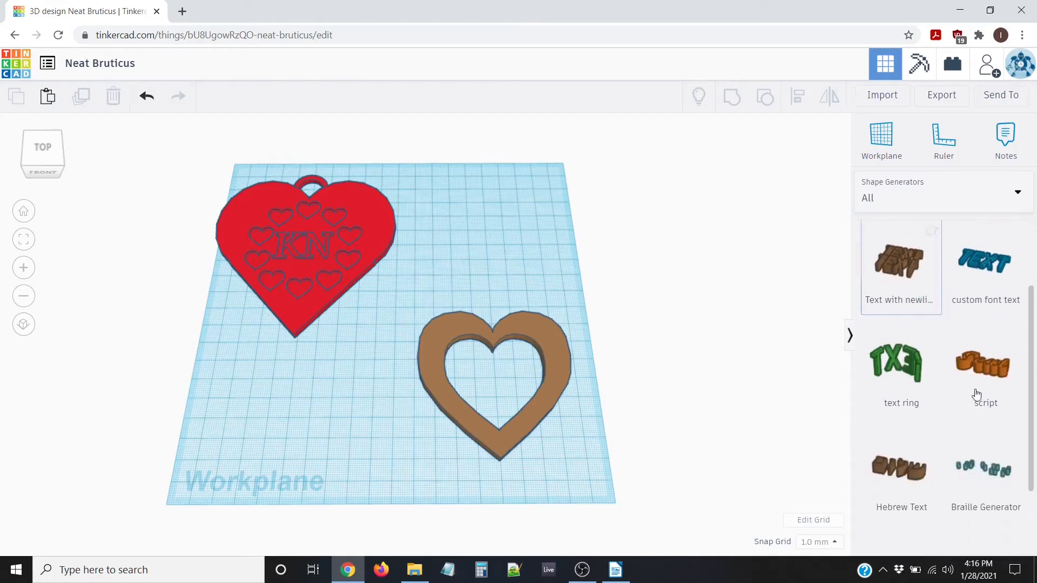
pyautogui.scroll(-1, 976, 394)
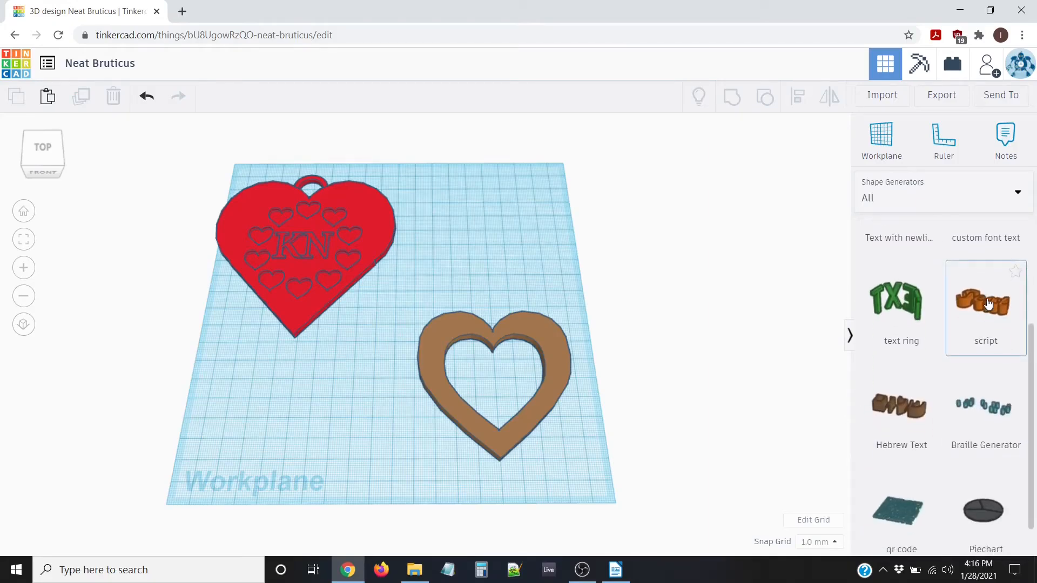
pyautogui.moveTo(988, 305); pyautogui.dragTo(669, 380)
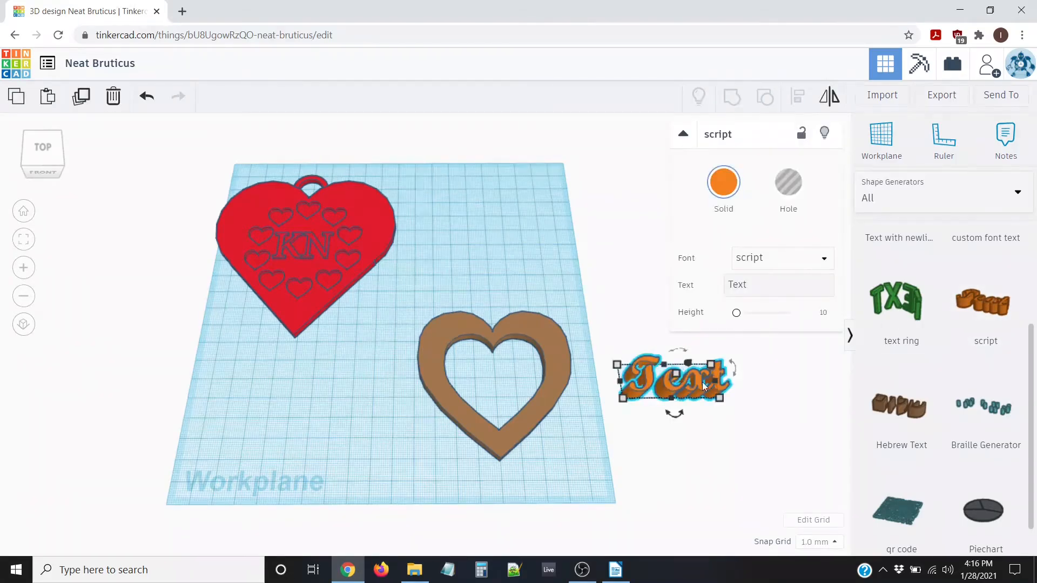
pyautogui.scroll(2, 704, 386)
pyautogui.moveTo(670, 389); pyautogui.dragTo(445, 375, button='middle')
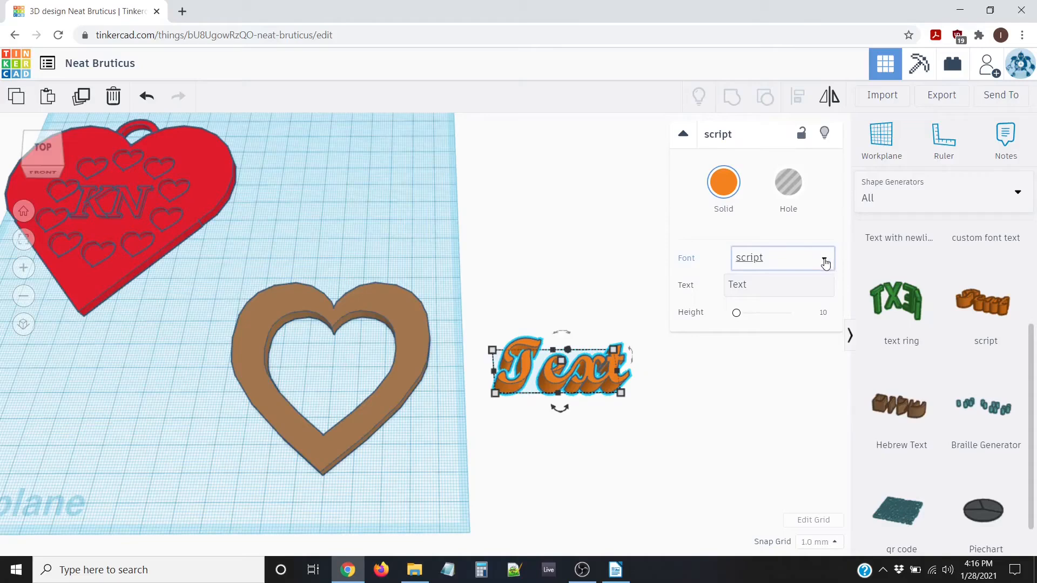
# - Try the Majorsnafu, Verdana and LucidaCalligraphy-Italic fonts on the text shape and restore the script font
pyautogui.click(704, 410)
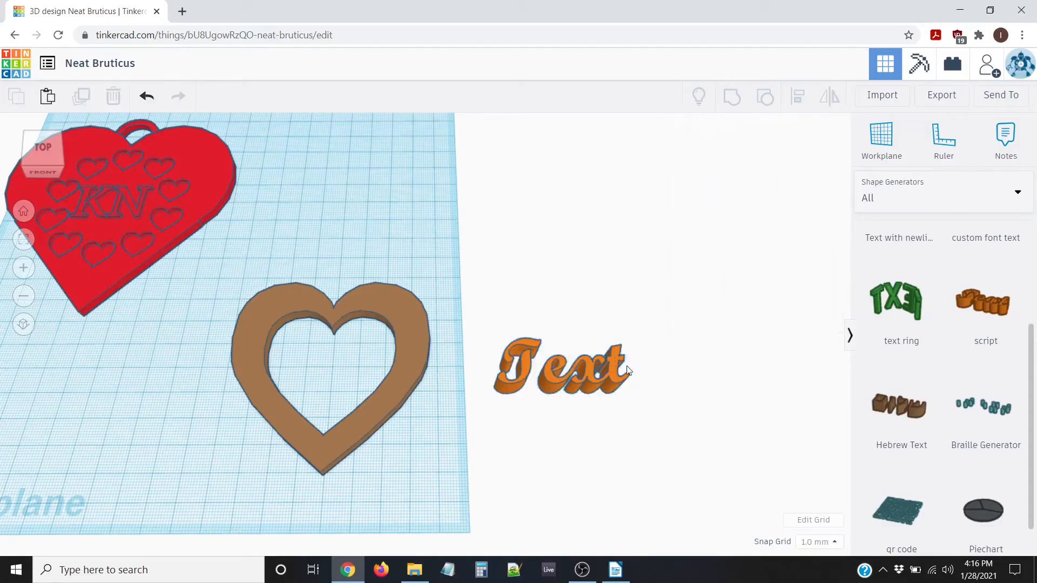
pyautogui.click(594, 377)
pyautogui.click(823, 258)
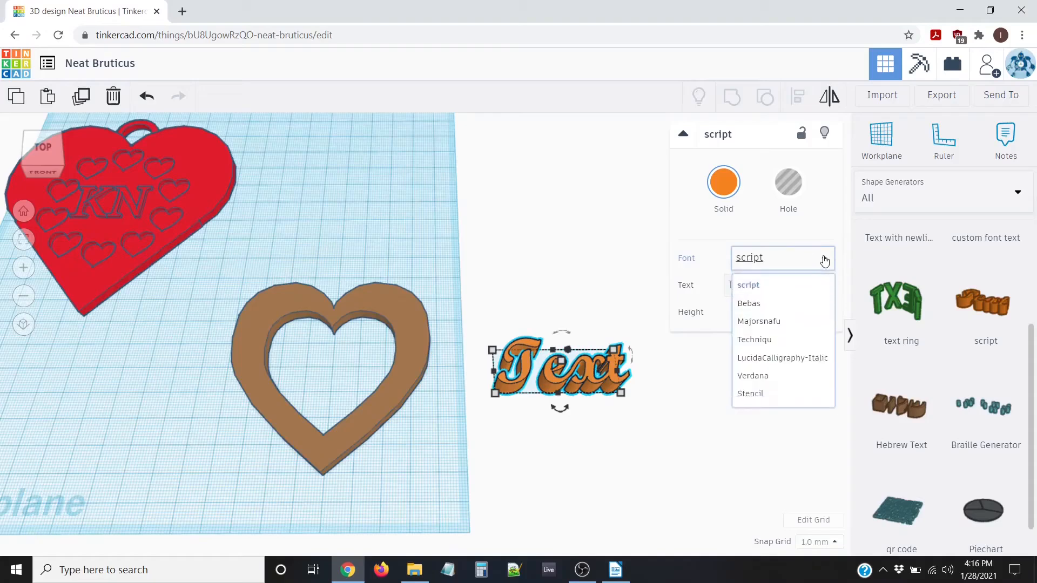
pyautogui.click(751, 322)
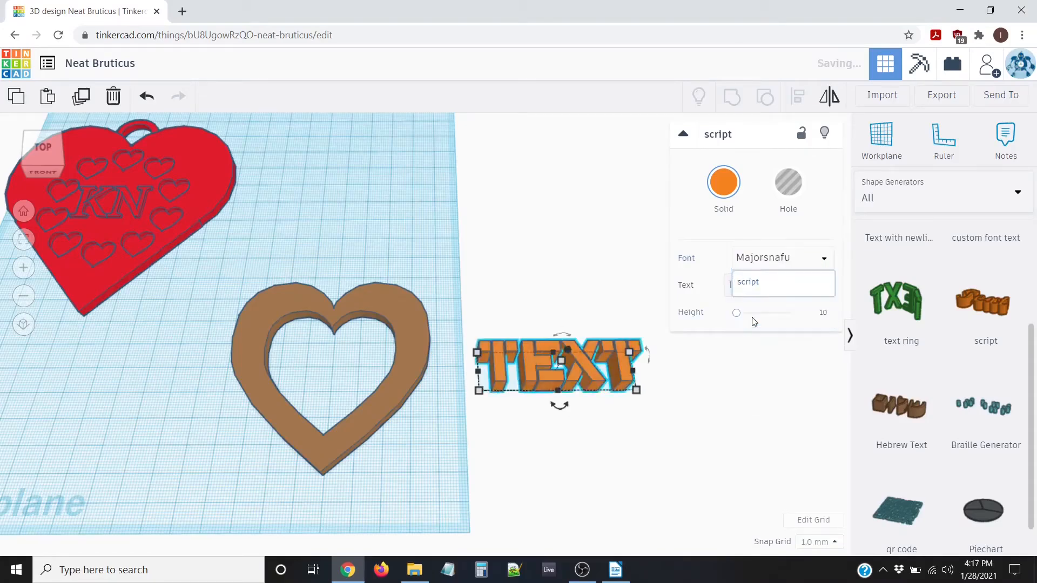
pyautogui.click(824, 263)
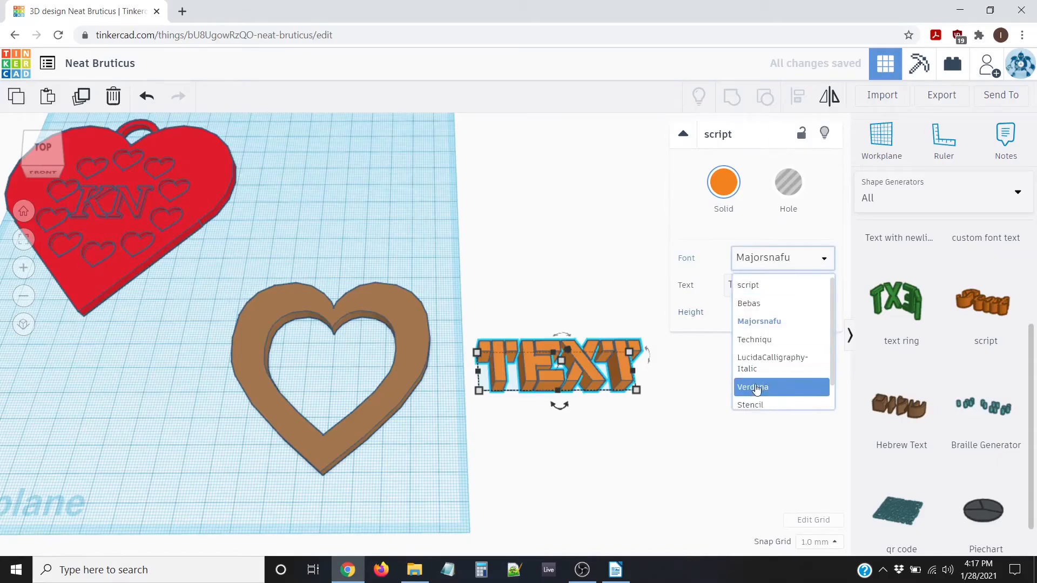
pyautogui.click(759, 389)
pyautogui.click(812, 262)
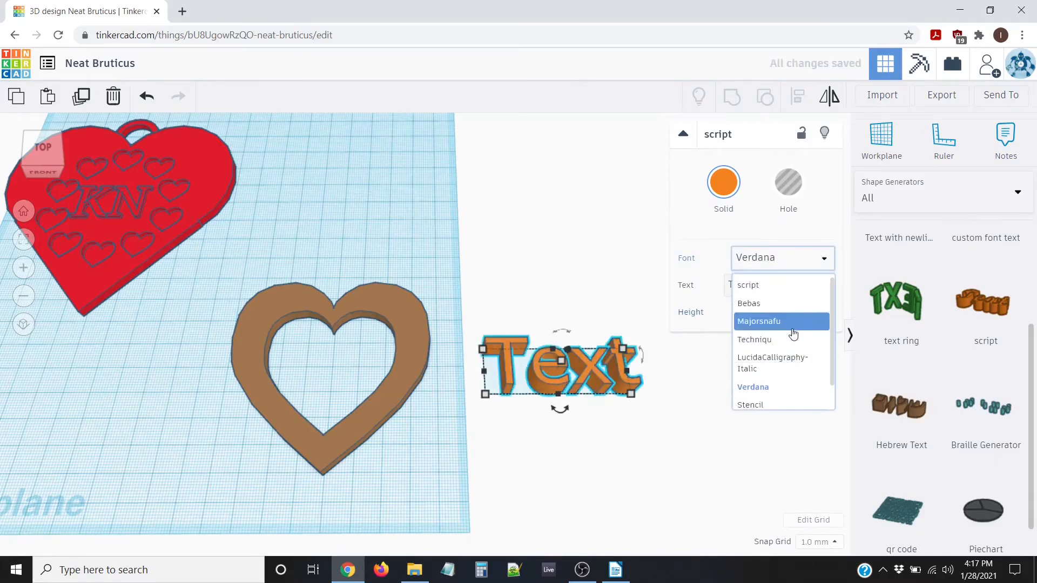
pyautogui.click(768, 364)
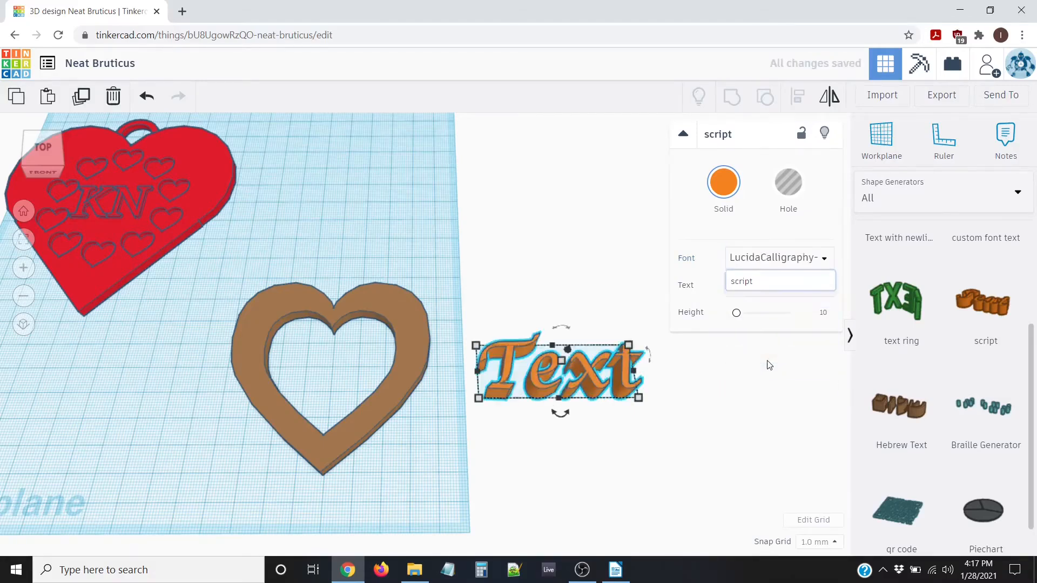
pyautogui.click(768, 258)
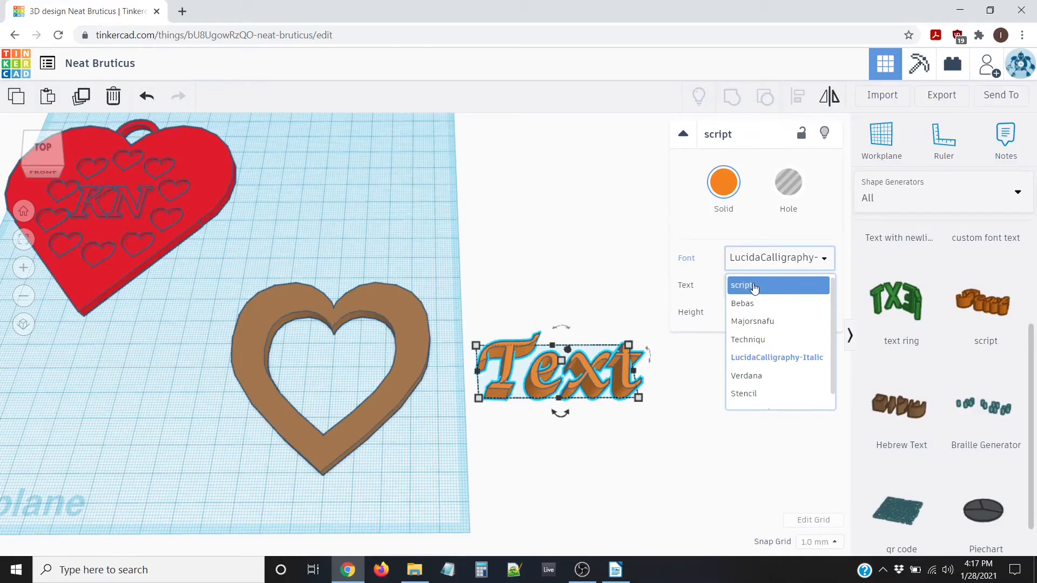
pyautogui.click(754, 287)
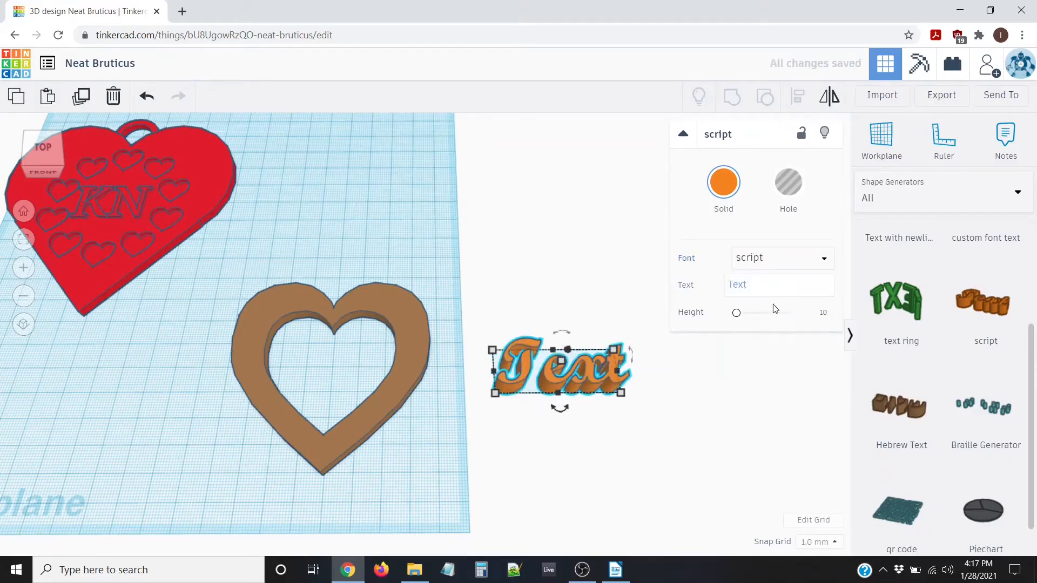
# - Replace the script shape's text with "Love You"
pyautogui.click(757, 285)
pyautogui.moveTo(753, 284)
pyautogui.mouseDown()
pyautogui.moveTo(722, 279)
pyautogui.moveTo(770, 282)
pyautogui.mouseUp()
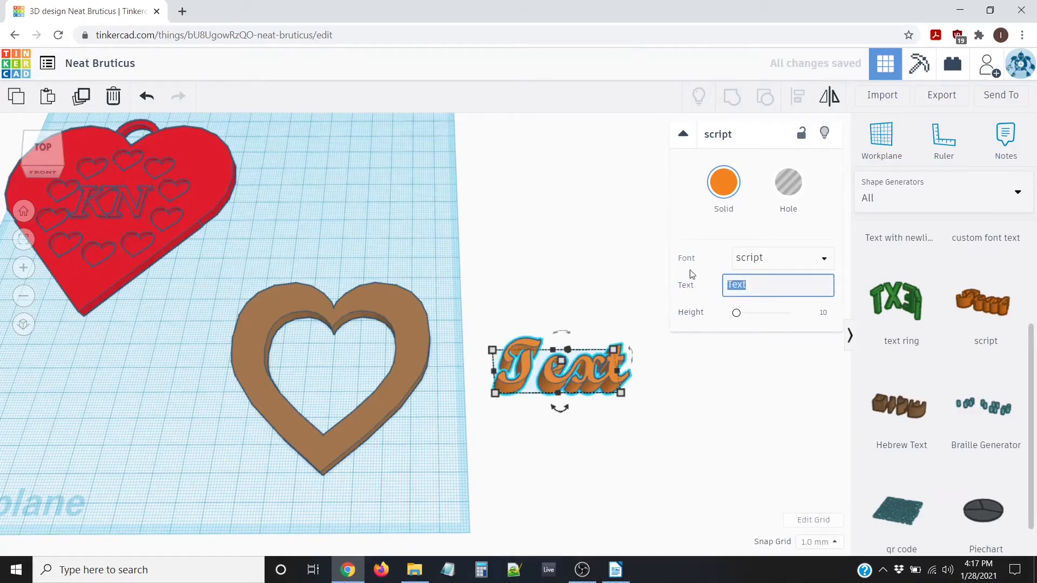
pyautogui.press('BackSpace')
pyautogui.write('Love Yo')
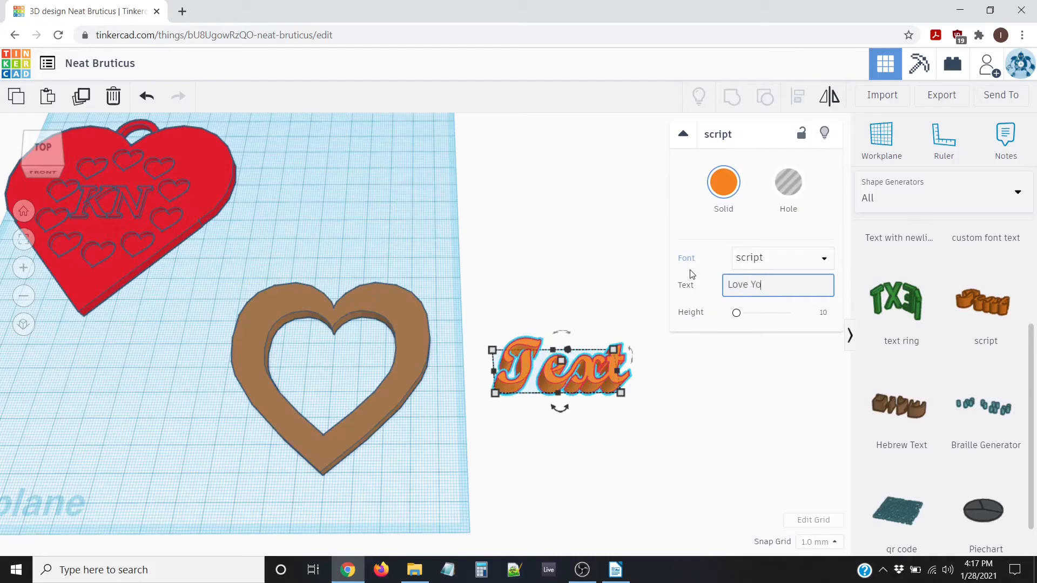
pyautogui.write('u')
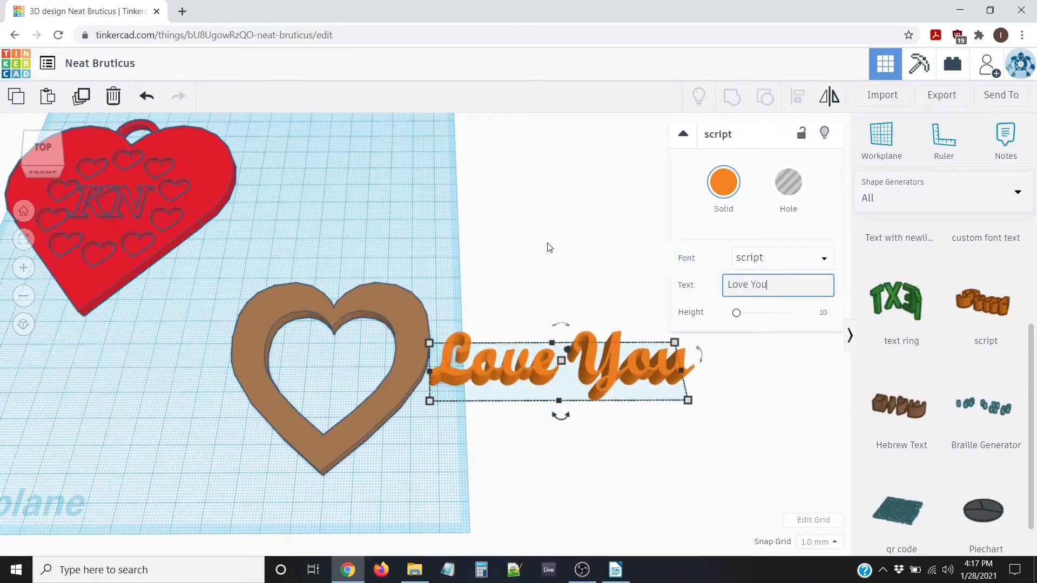
# - Color the "Love You" text red using the preset solid colors
pyautogui.moveTo(547, 243); pyautogui.dragTo(551, 303, button='right')
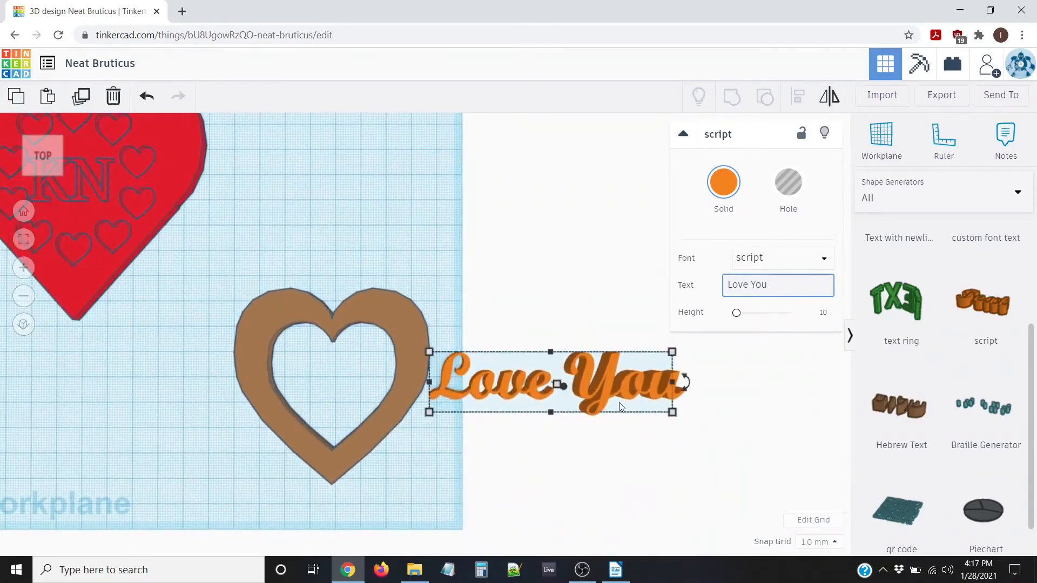
pyautogui.scroll(3, 619, 400)
pyautogui.moveTo(620, 310); pyautogui.dragTo(409, 212, button='middle')
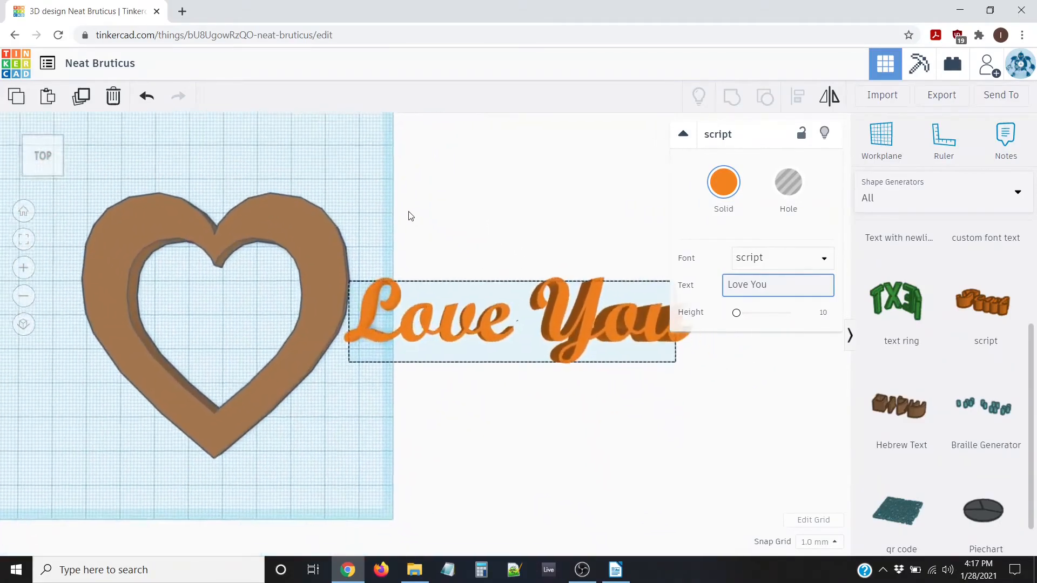
pyautogui.moveTo(491, 215); pyautogui.dragTo(342, 220, button='middle')
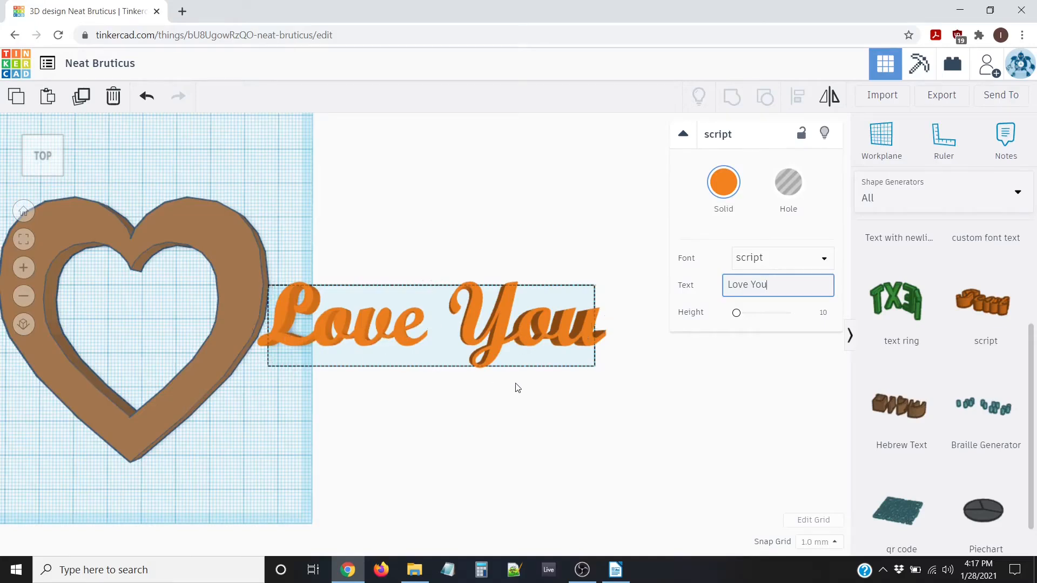
pyautogui.moveTo(515, 384); pyautogui.dragTo(514, 401, button='right')
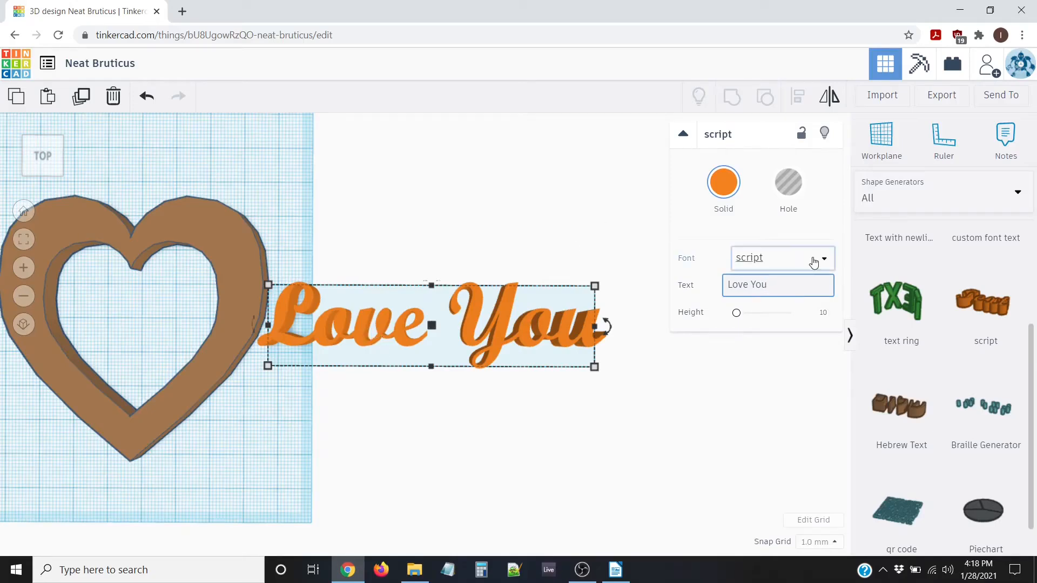
pyautogui.click(729, 184)
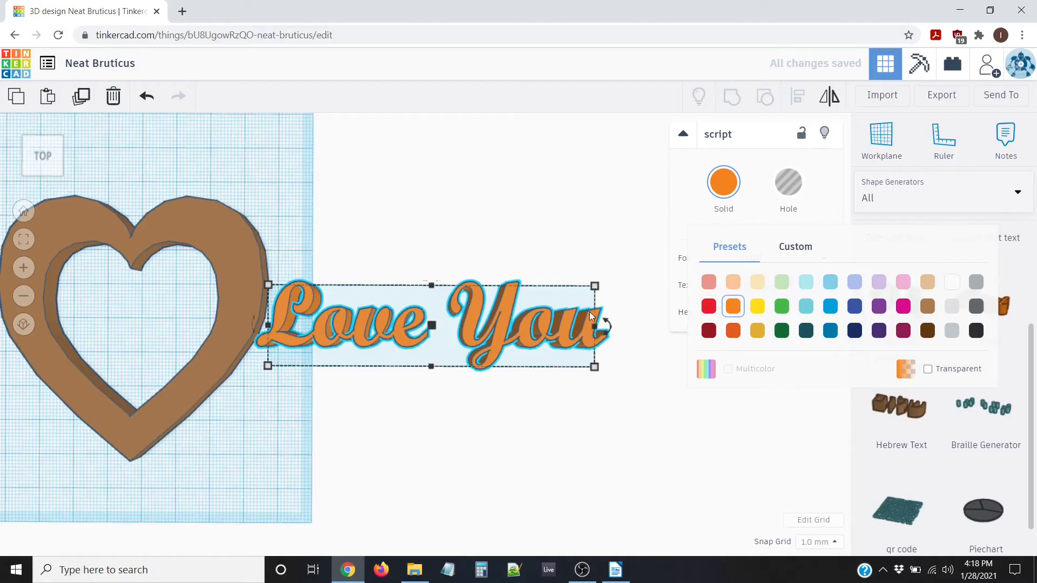
pyautogui.click(709, 307)
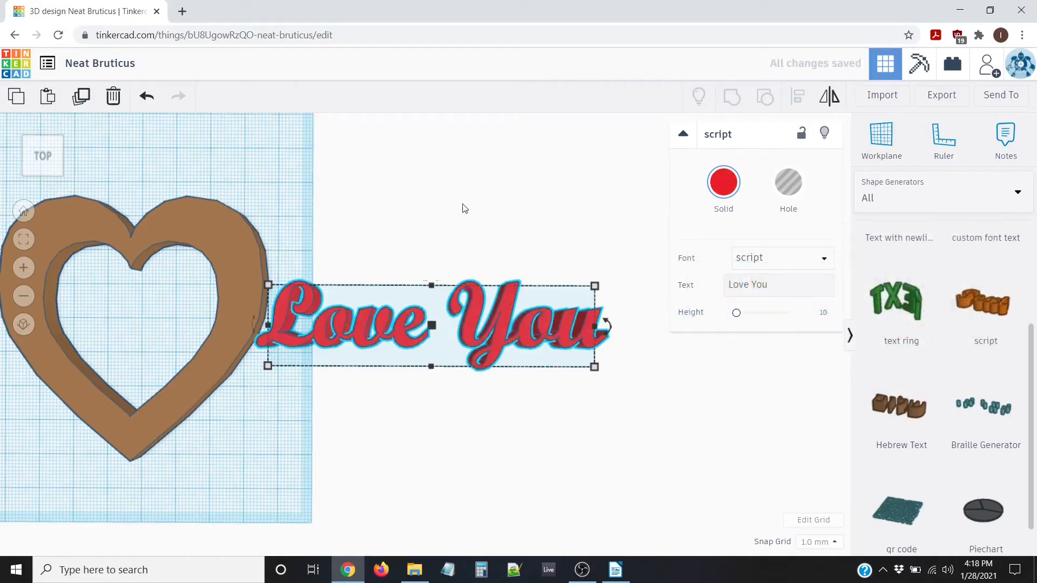
# - Set the height of the "Love You" text to 7.5 mm directly on the model
pyautogui.scroll(-3, 403, 236)
pyautogui.moveTo(431, 268); pyautogui.dragTo(437, 256, button='right')
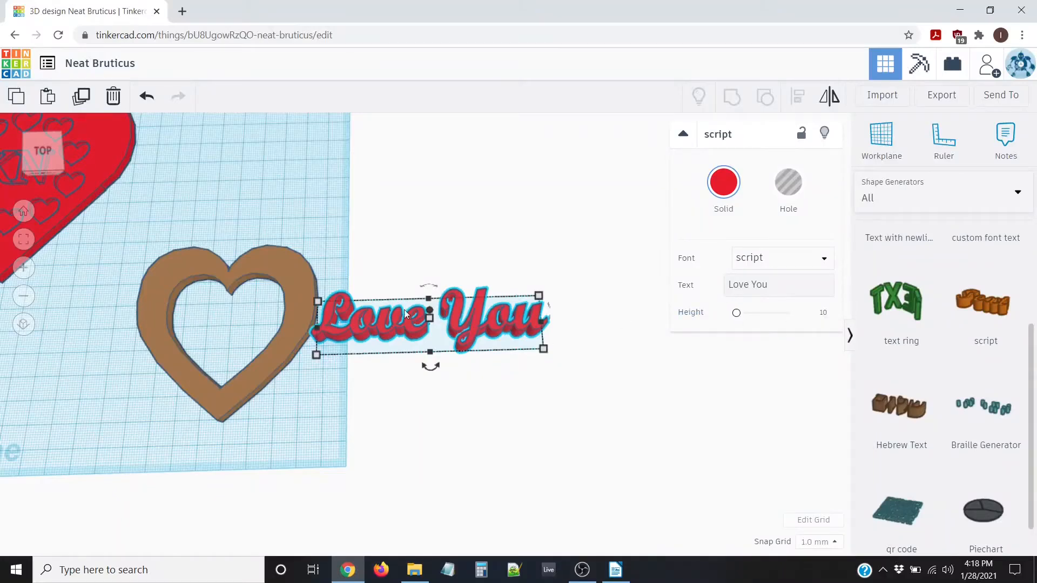
pyautogui.moveTo(463, 382); pyautogui.dragTo(431, 311, button='right')
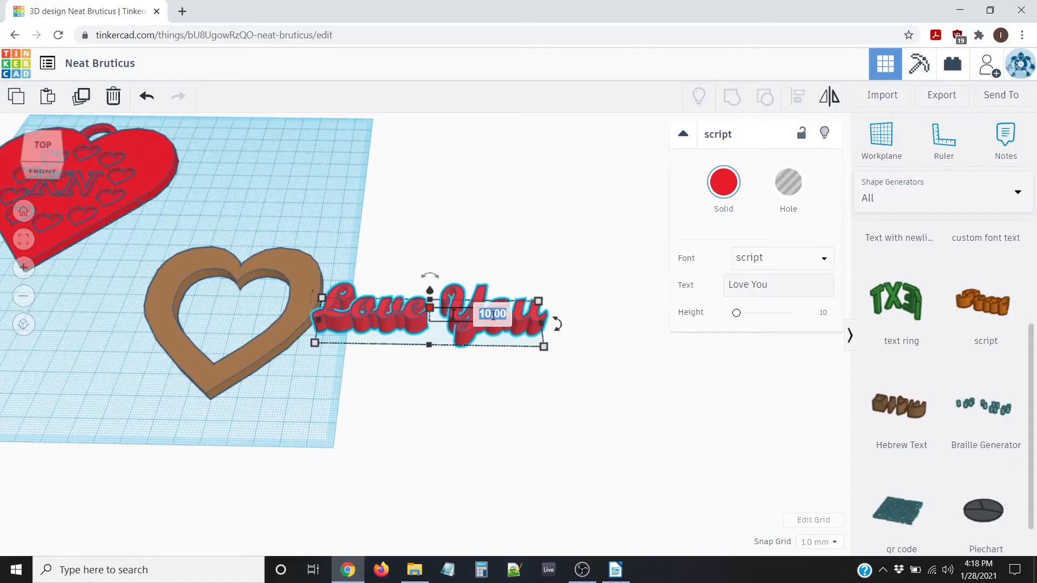
pyautogui.write('7.5')
pyautogui.press('Return')
# - Align the "Love You" text and the brown heart frame on their centers in both horizontal directions, leaving both deselected
pyautogui.scroll(-1, 367, 244)
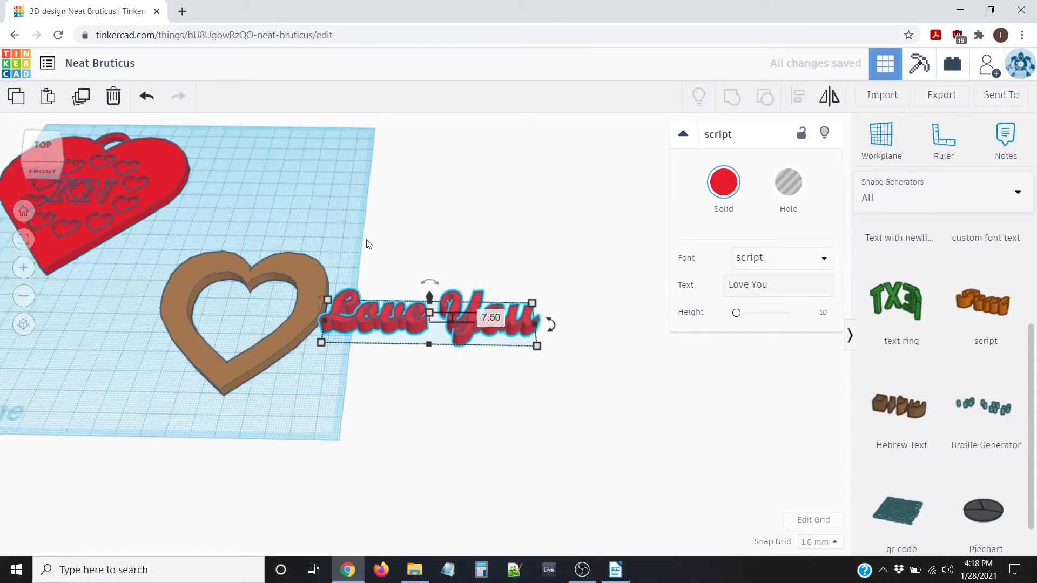
pyautogui.scroll(-2, 367, 241)
pyautogui.moveTo(368, 261); pyautogui.dragTo(371, 328, button='right')
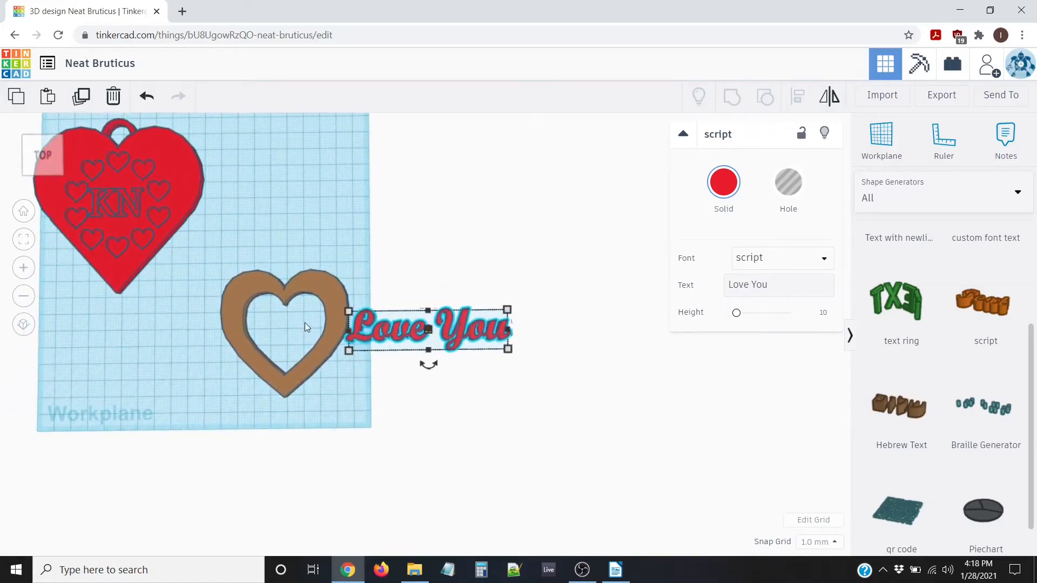
pyautogui.click(240, 267)
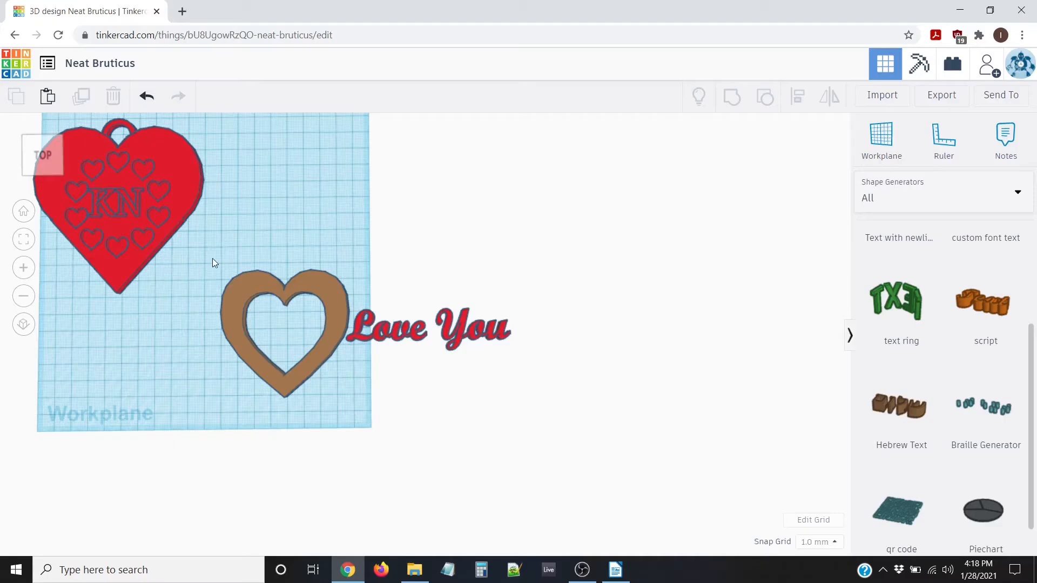
pyautogui.moveTo(200, 252); pyautogui.dragTo(575, 426)
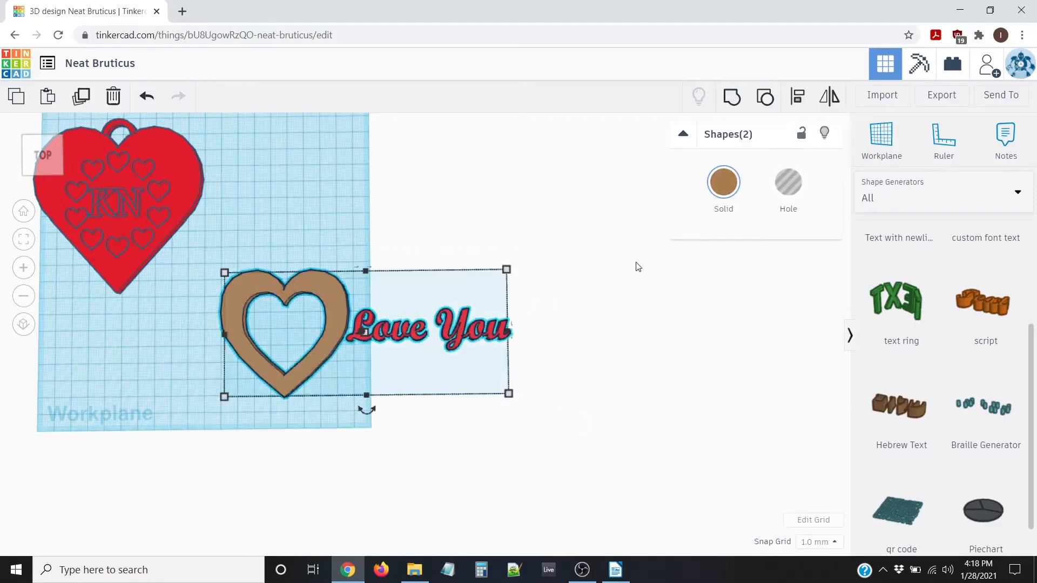
pyautogui.click(799, 96)
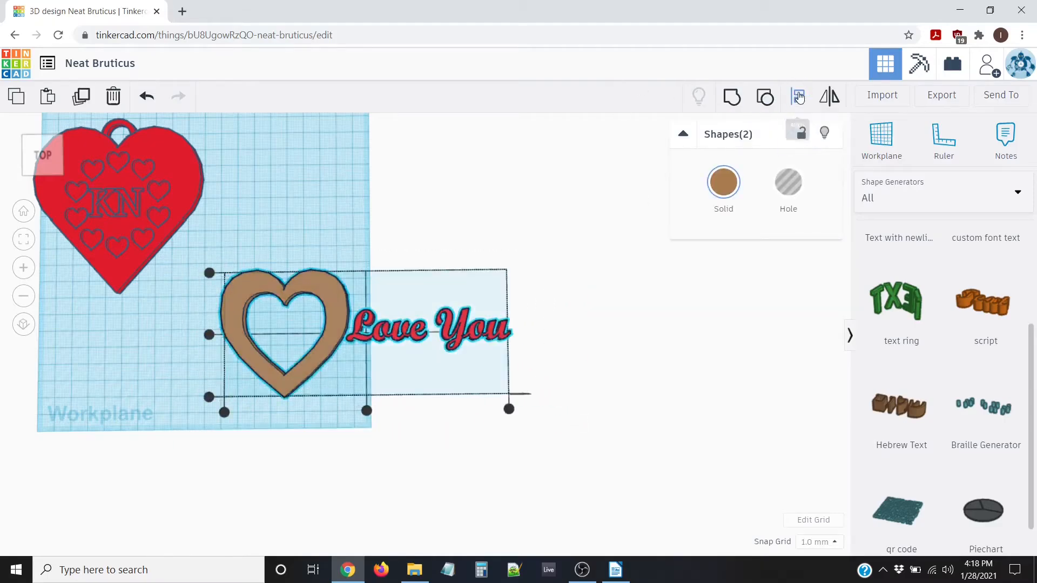
pyautogui.click(209, 335)
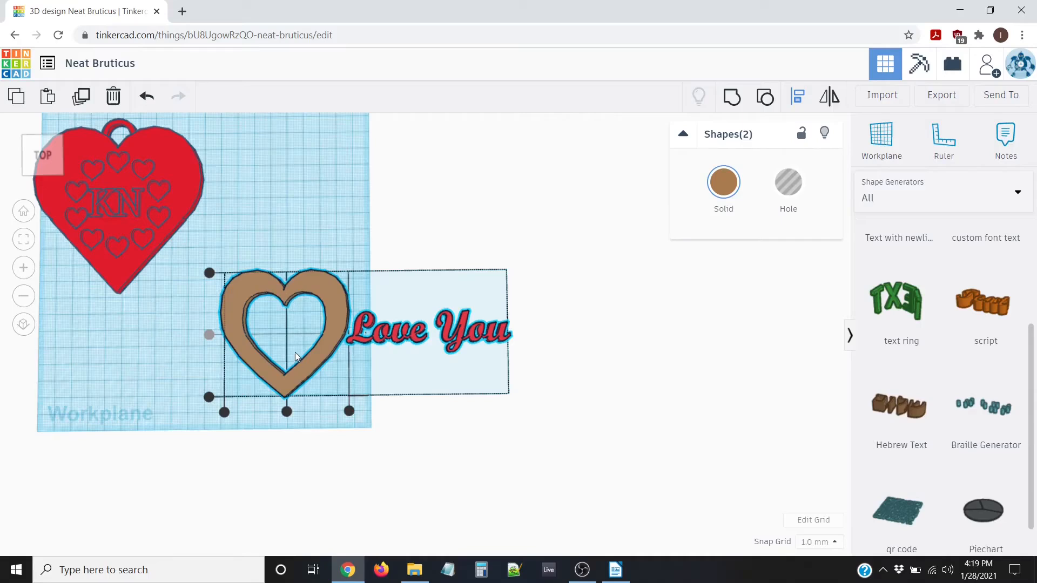
pyautogui.click(287, 412)
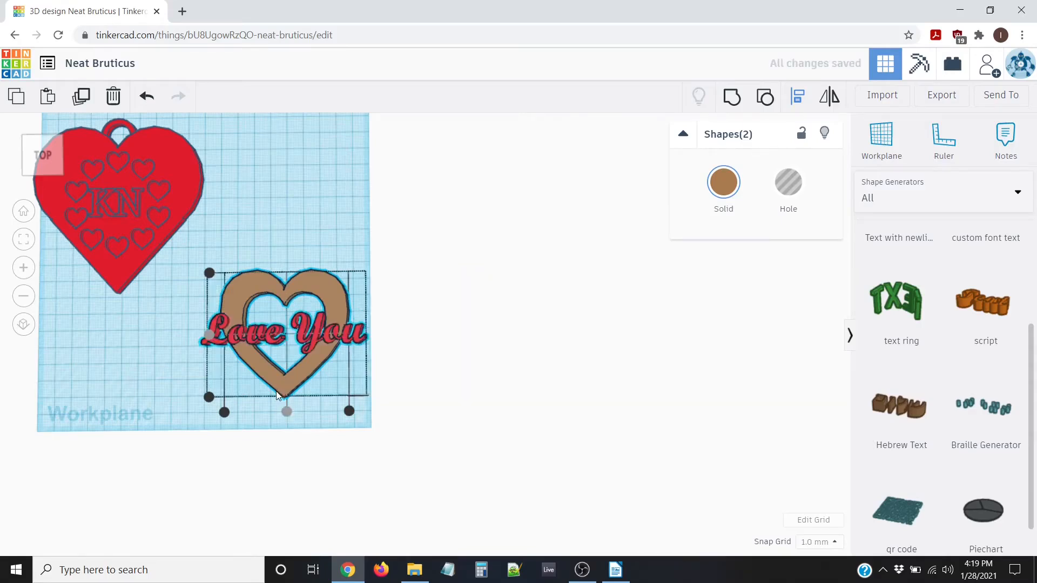
pyautogui.moveTo(192, 323); pyautogui.dragTo(168, 382, button='right')
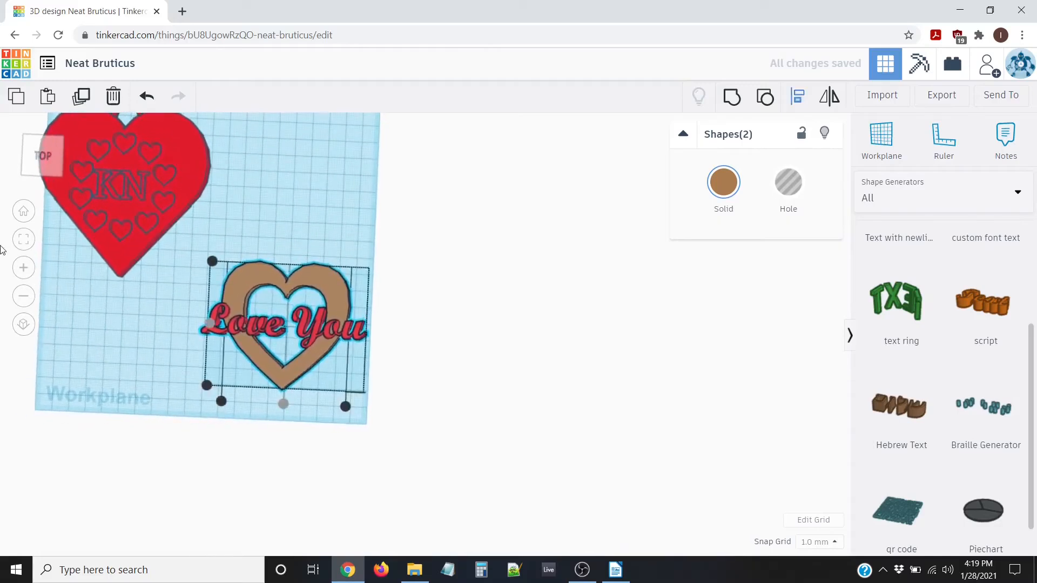
pyautogui.click(41, 158)
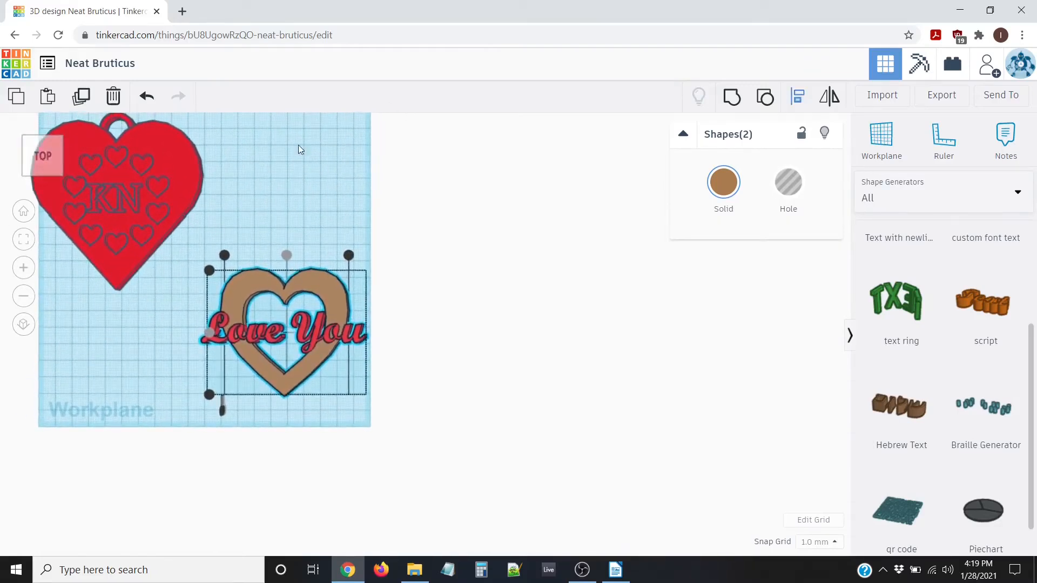
pyautogui.click(297, 223)
# - Examine from above and at an angle how the "Love You" letters overlap the heart frame and its opening
pyautogui.scroll(3, 225, 370)
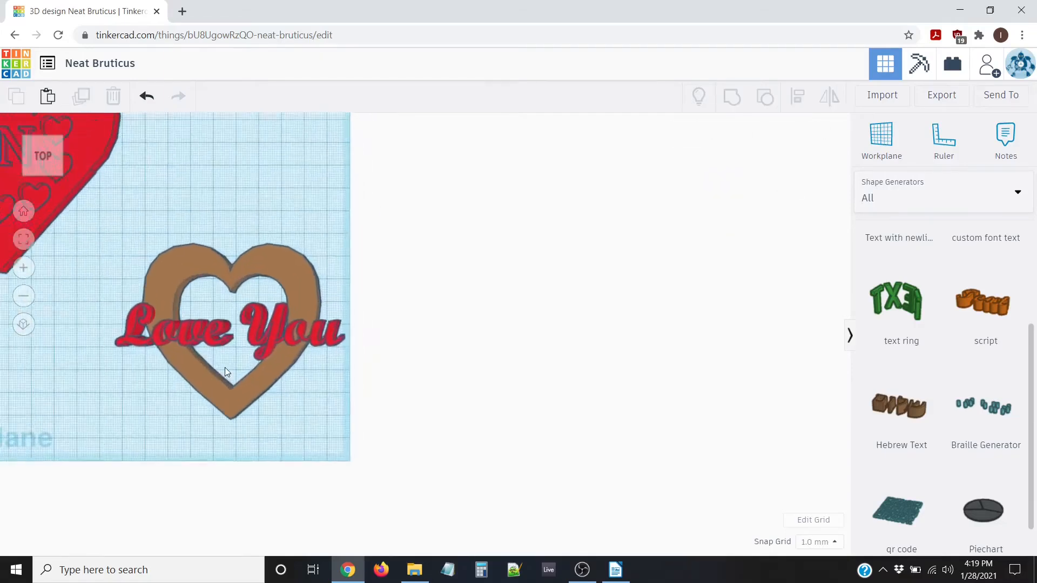
pyautogui.moveTo(262, 355); pyautogui.dragTo(557, 358, button='middle')
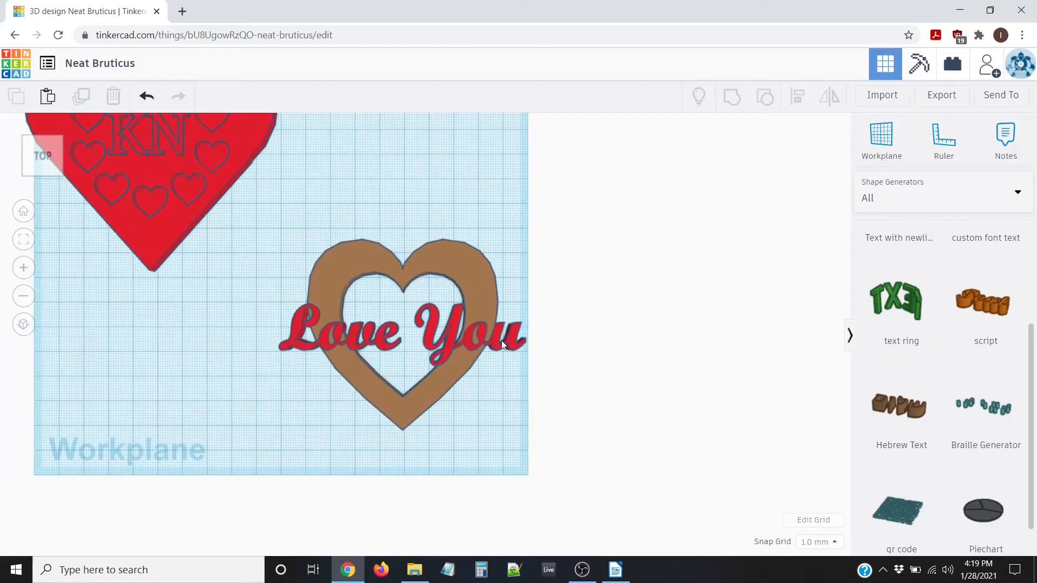
pyautogui.scroll(3, 496, 348)
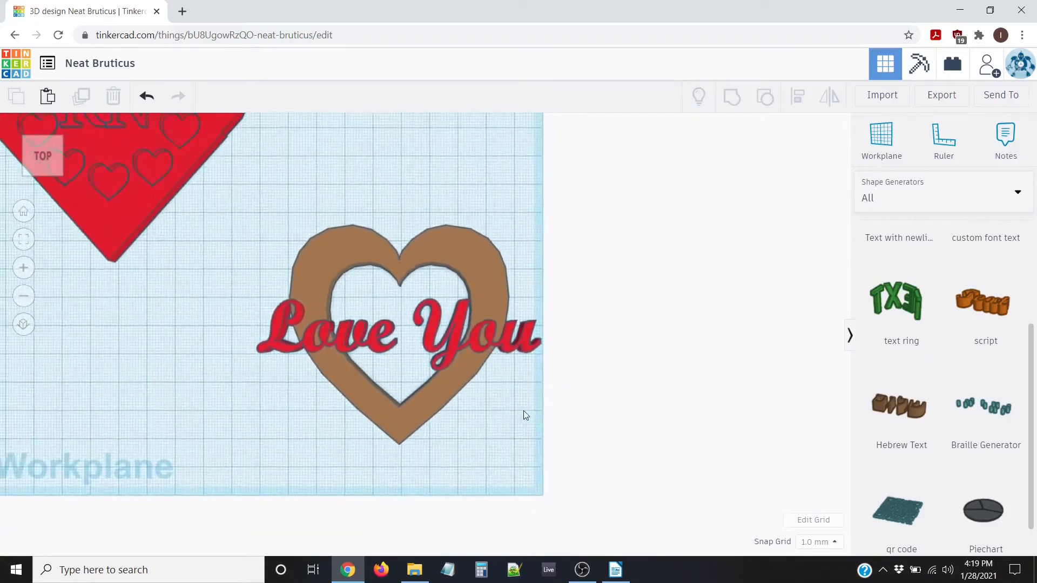
pyautogui.moveTo(527, 411); pyautogui.dragTo(420, 410, button='right')
pyautogui.scroll(2, 414, 410)
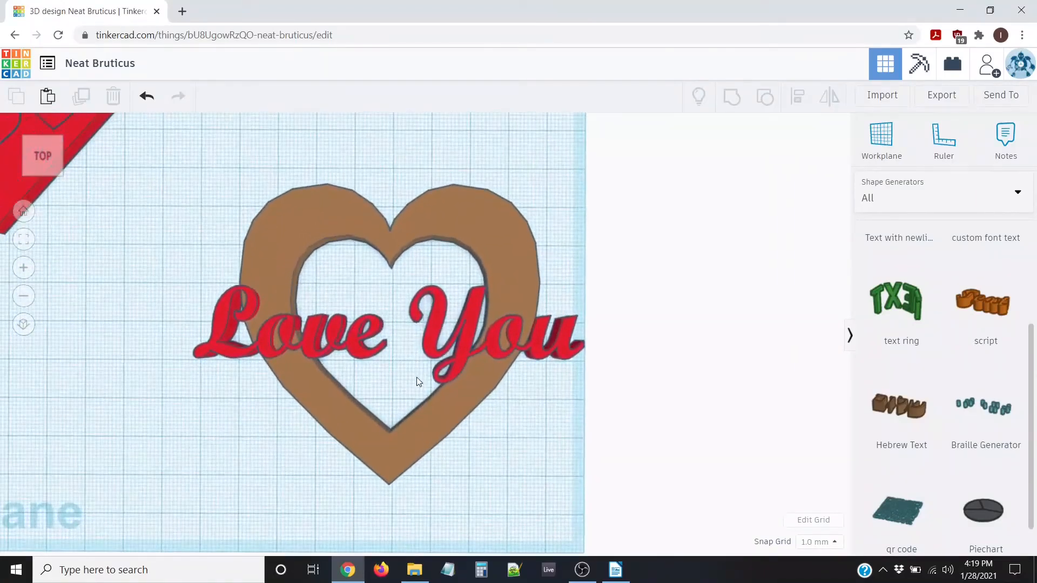
pyautogui.scroll(-3, 421, 381)
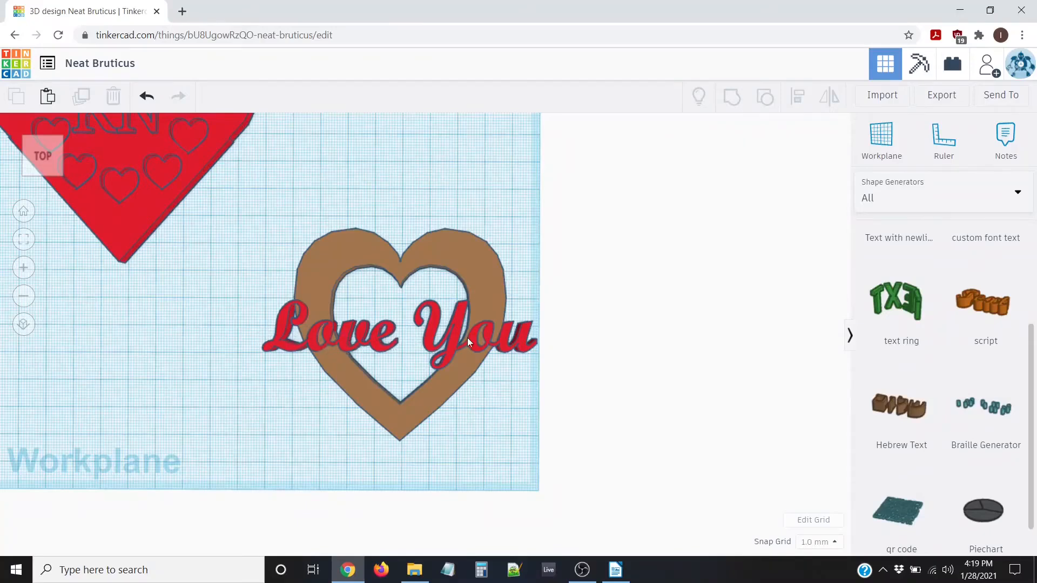
pyautogui.moveTo(467, 338); pyautogui.dragTo(251, 290, button='right')
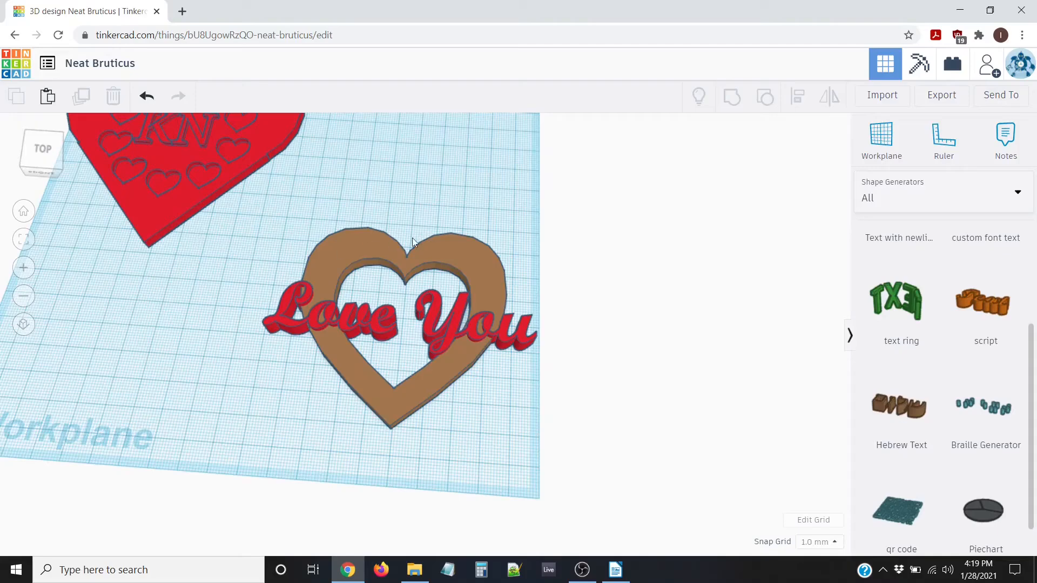
pyautogui.moveTo(474, 237); pyautogui.dragTo(366, 491, button='right')
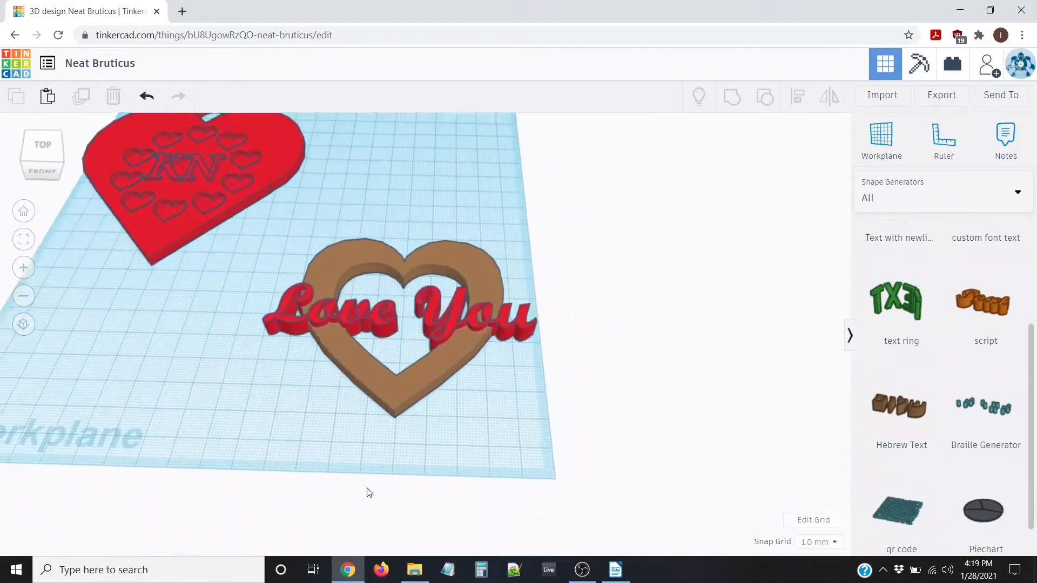
# - Group the red "Love You" text and the brown heart frame into one shape
pyautogui.moveTo(362, 332); pyautogui.dragTo(339, 349, button='right')
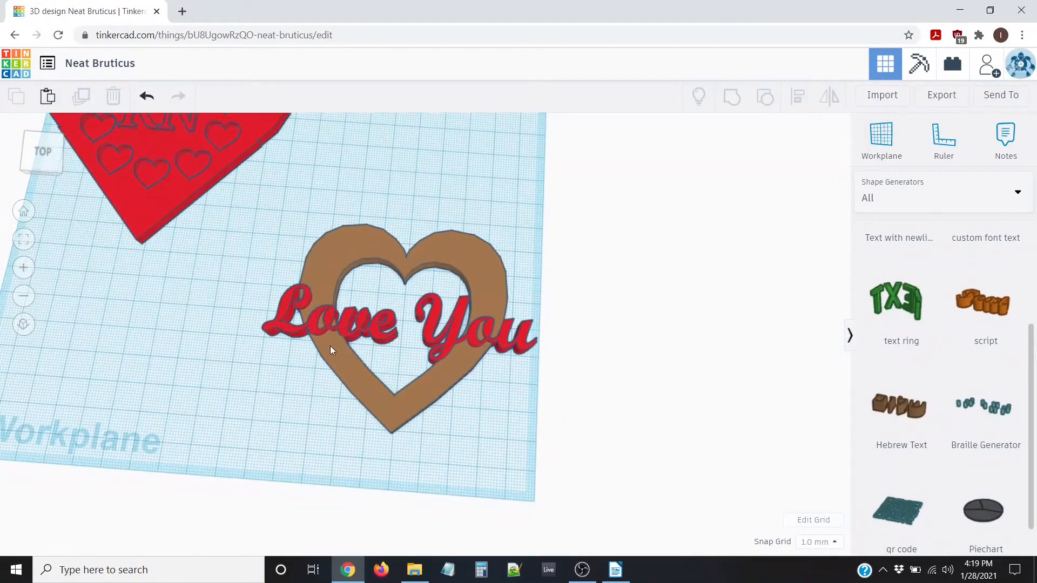
pyautogui.scroll(-3, 396, 357)
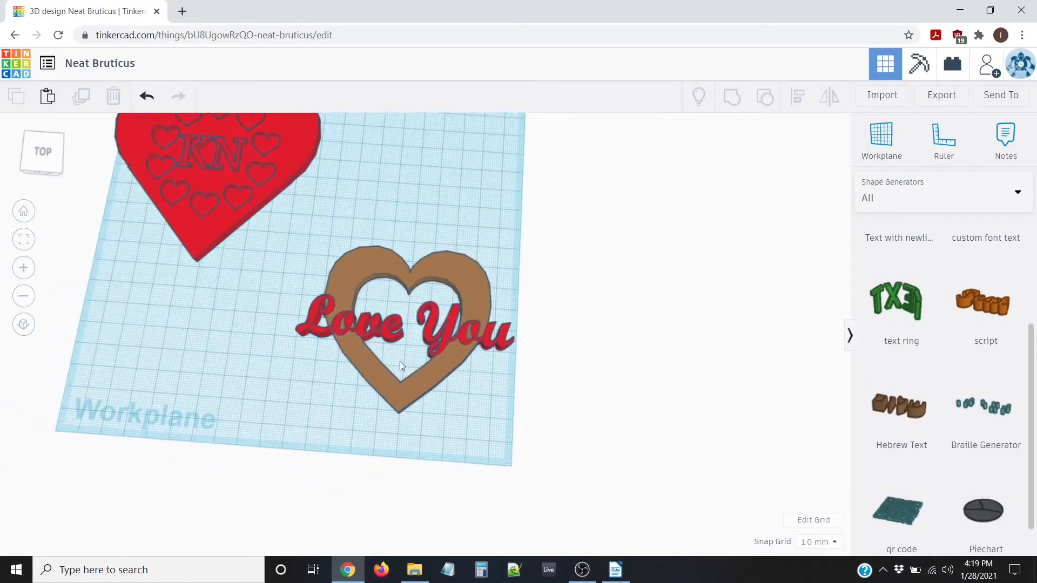
pyautogui.scroll(4, 400, 361)
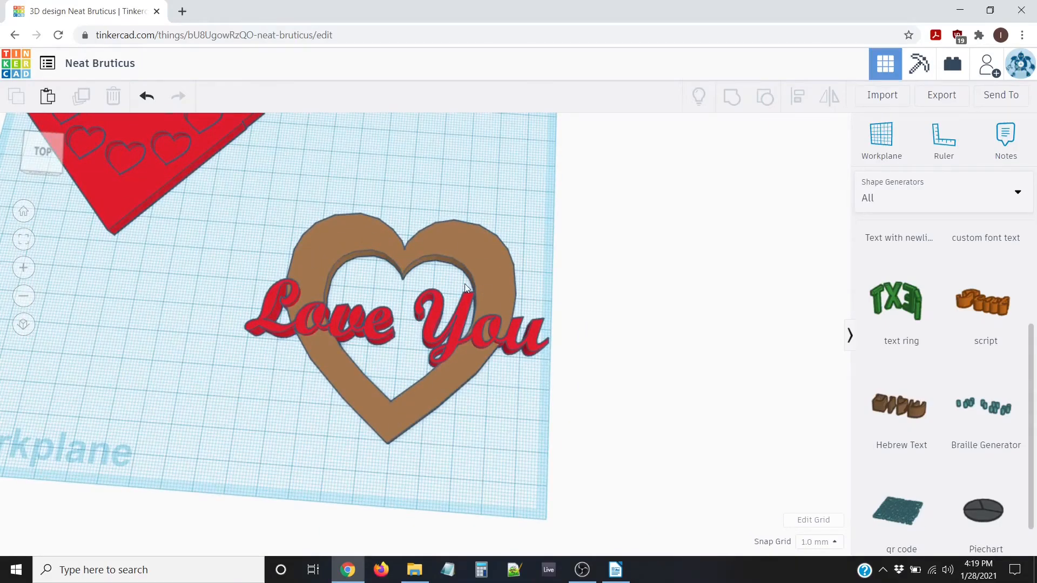
pyautogui.moveTo(464, 283); pyautogui.dragTo(473, 315, button='right')
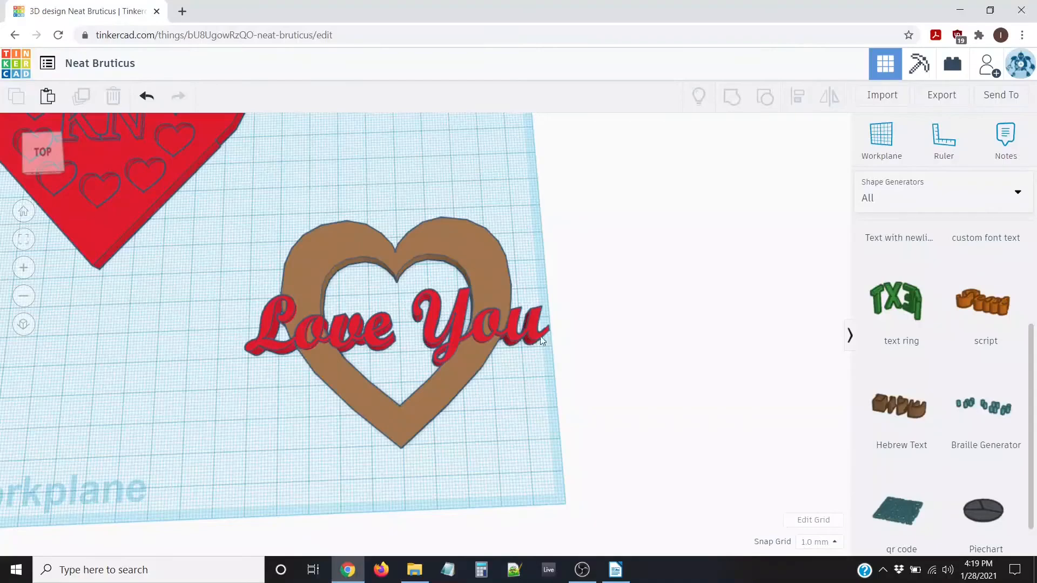
pyautogui.moveTo(541, 340); pyautogui.dragTo(426, 382, button='right')
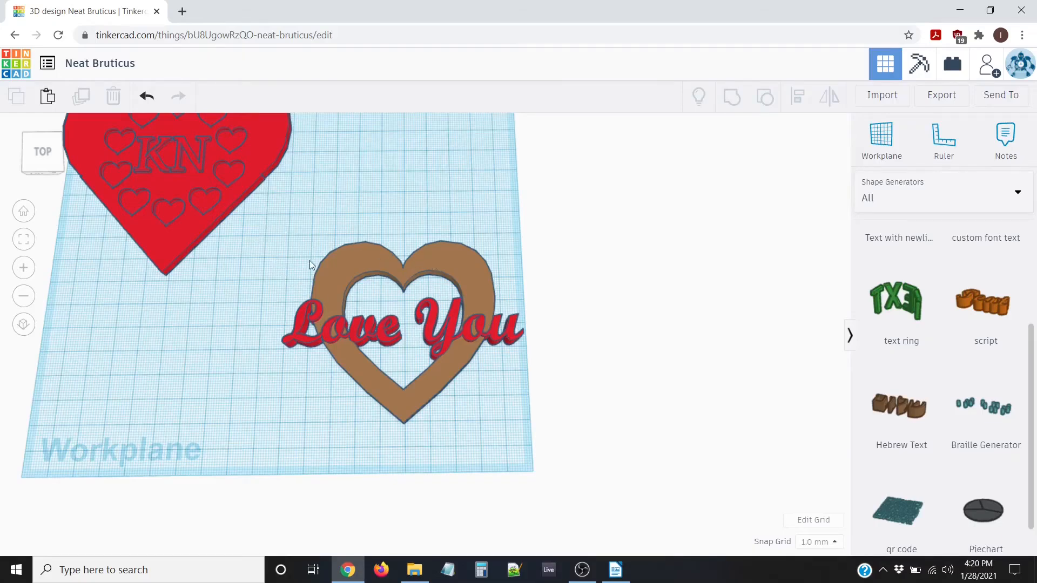
pyautogui.moveTo(287, 218); pyautogui.dragTo(621, 494)
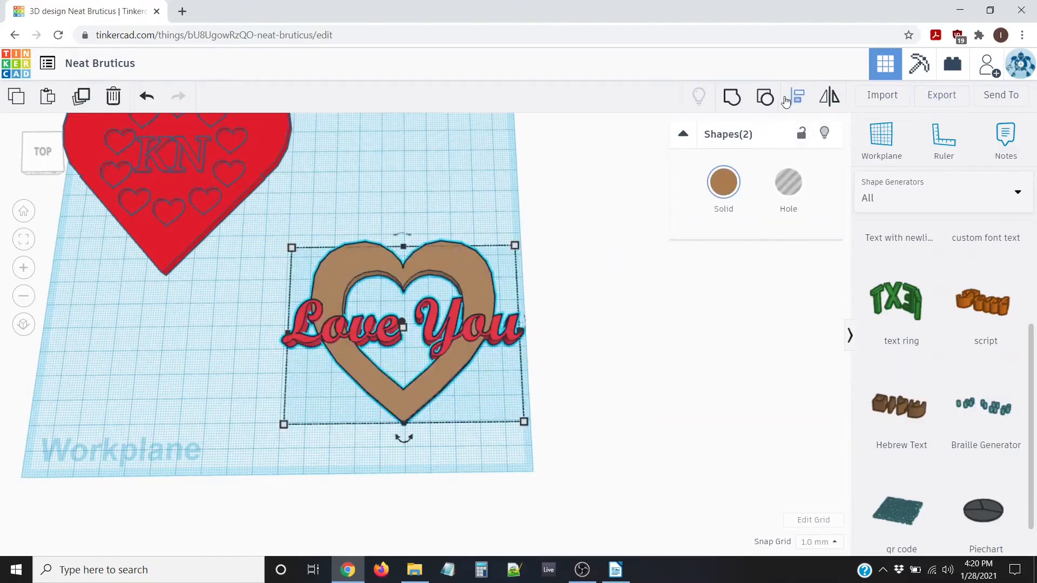
pyautogui.click(732, 97)
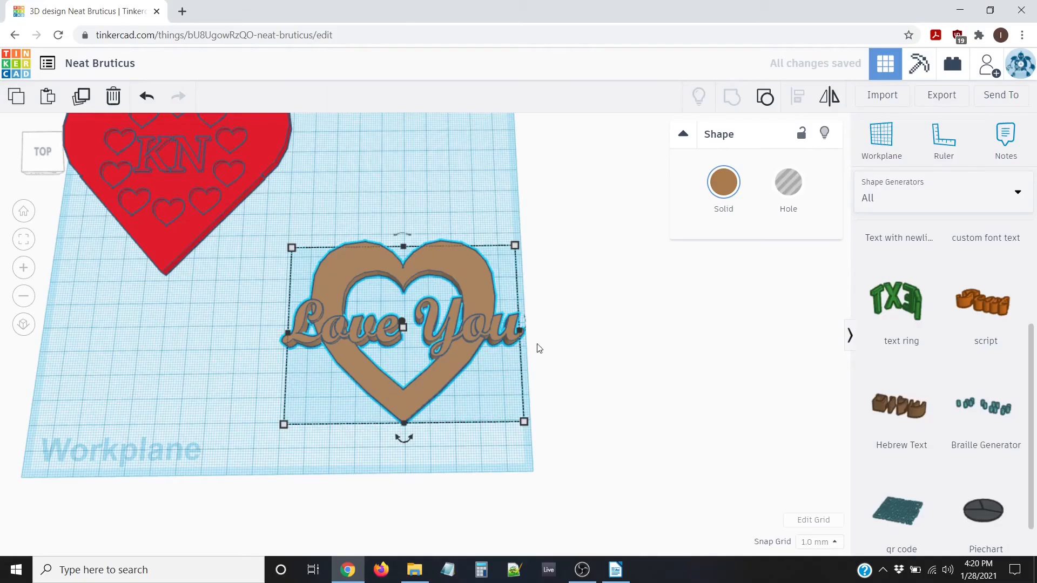
# - Inspect the merged heart and lettering from a low angle, and undo the grouping
pyautogui.moveTo(538, 348); pyautogui.dragTo(584, 294, button='right')
pyautogui.scroll(3, 499, 364)
pyautogui.moveTo(498, 357); pyautogui.dragTo(490, 401, button='right')
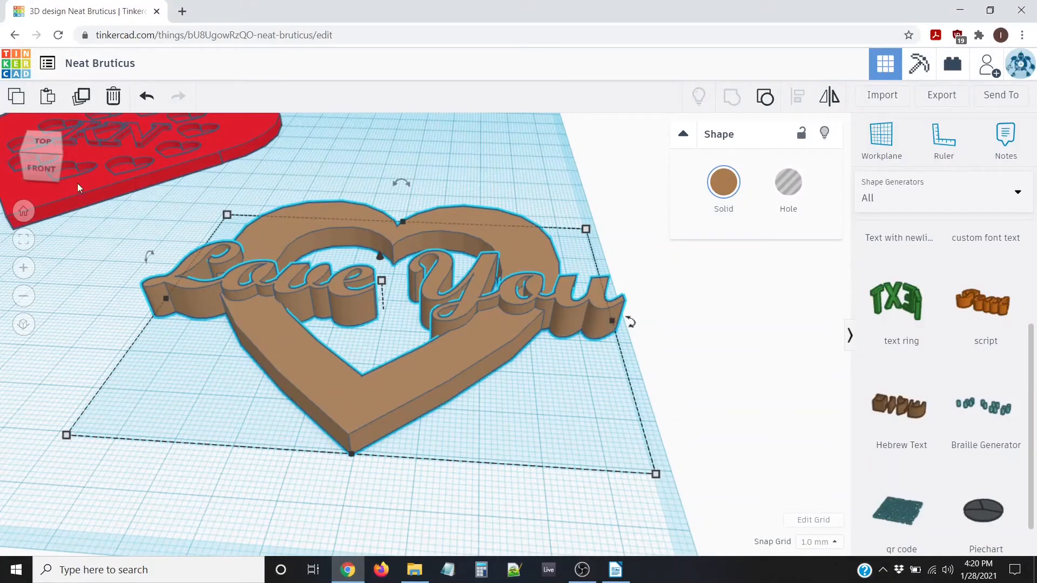
pyautogui.click(146, 96)
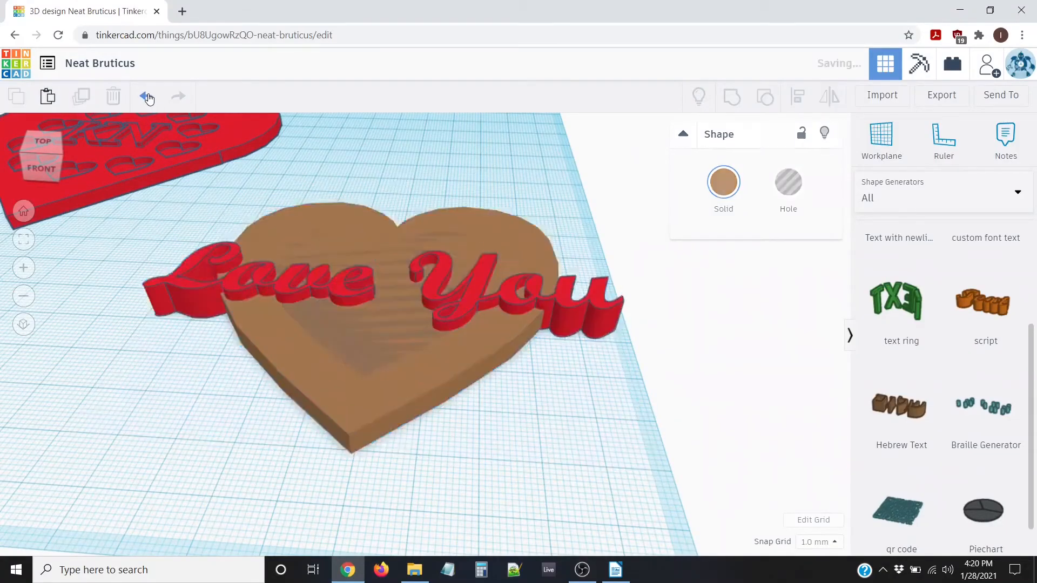
# - Raise the "Love You" text 2 mm above the workplane and view it from the side
pyautogui.click(341, 283)
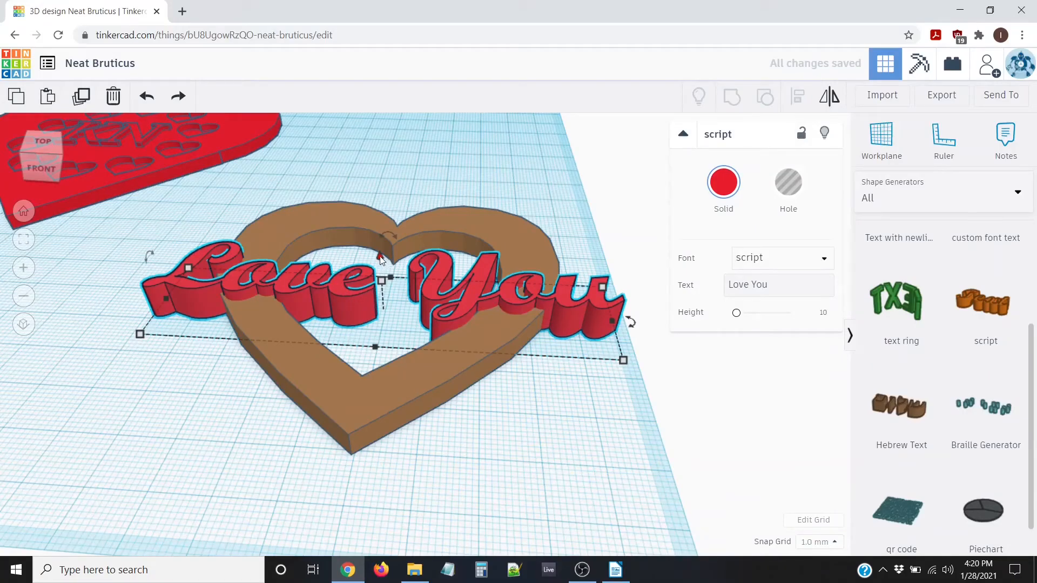
pyautogui.moveTo(381, 260); pyautogui.dragTo(381, 254)
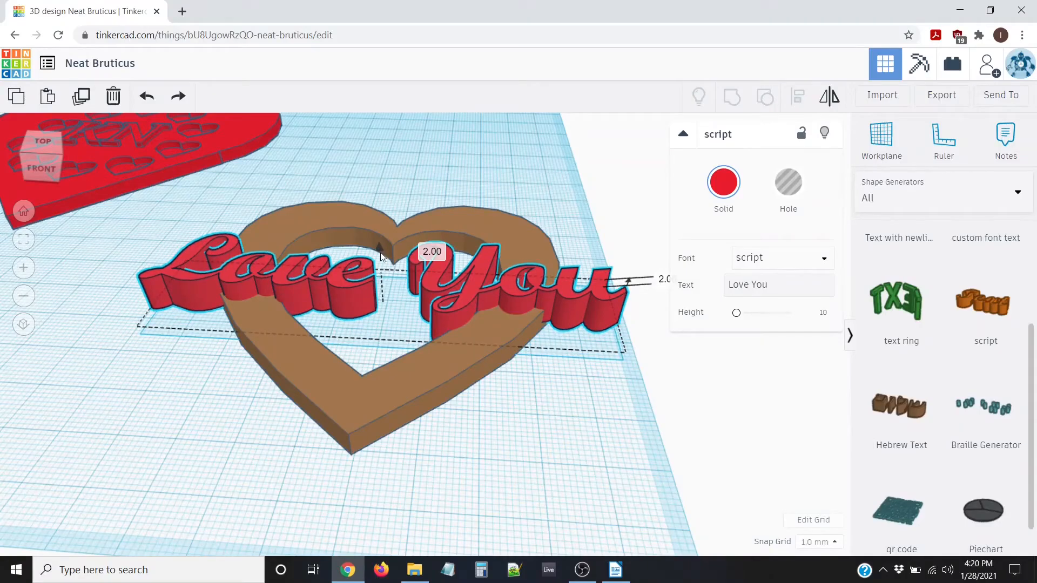
pyautogui.moveTo(307, 351); pyautogui.dragTo(281, 325, button='right')
pyautogui.scroll(3, 463, 375)
pyautogui.moveTo(594, 313); pyautogui.dragTo(384, 348, button='right')
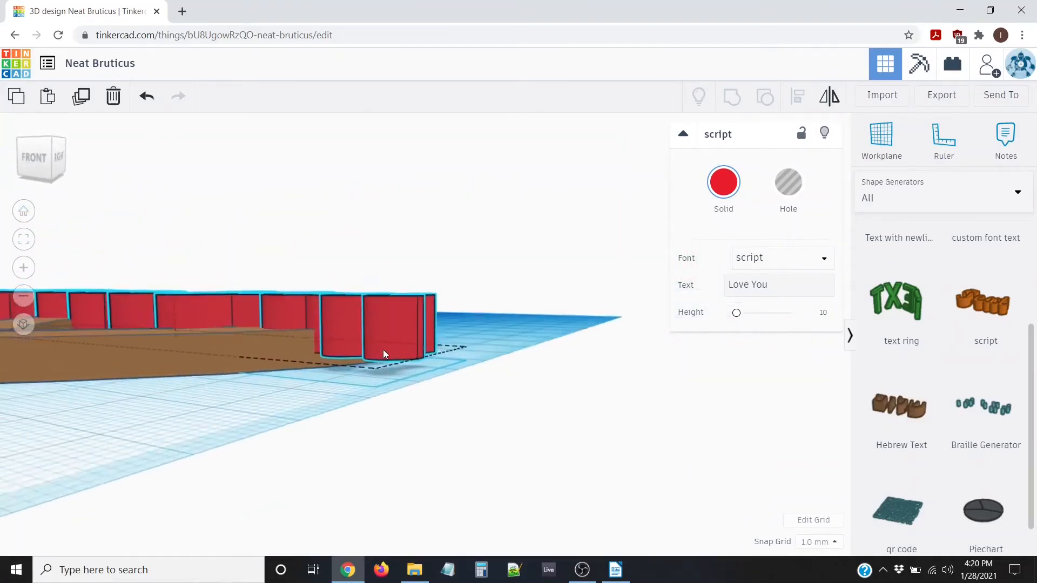
pyautogui.scroll(-4, 384, 348)
pyautogui.moveTo(441, 318); pyautogui.dragTo(442, 345, button='right')
pyautogui.moveTo(113, 339); pyautogui.dragTo(125, 415, button='right')
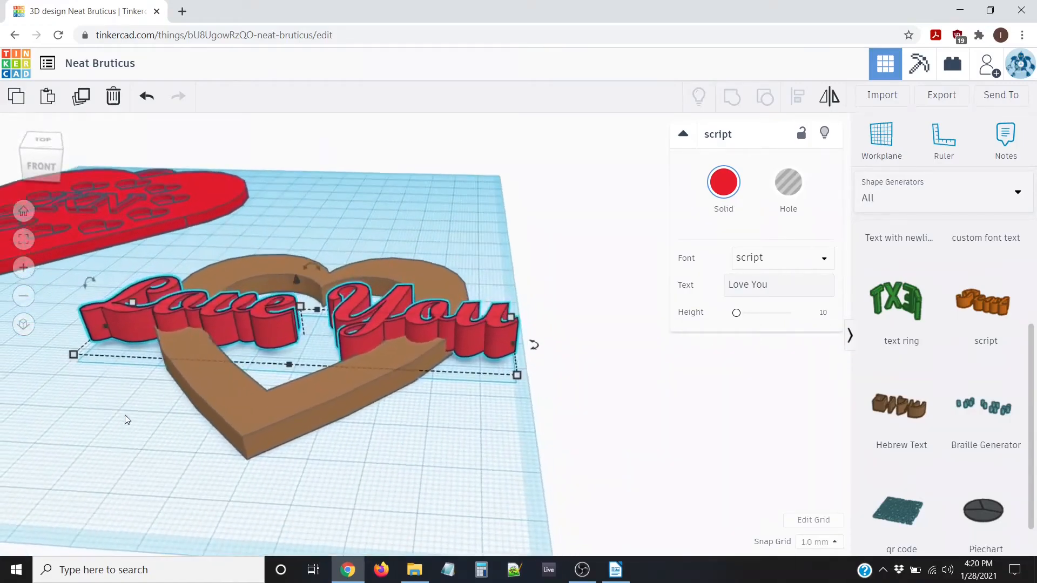
# - Examine the raised "Love You" letters against the heart frame from low angles, and lower the text back onto the workplane
pyautogui.moveTo(416, 387); pyautogui.dragTo(359, 370, button='right')
pyautogui.moveTo(441, 316); pyautogui.dragTo(329, 423, button='right')
pyautogui.scroll(5, 505, 324)
pyautogui.scroll(-3, 277, 427)
pyautogui.moveTo(387, 377); pyautogui.dragTo(355, 377, button='right')
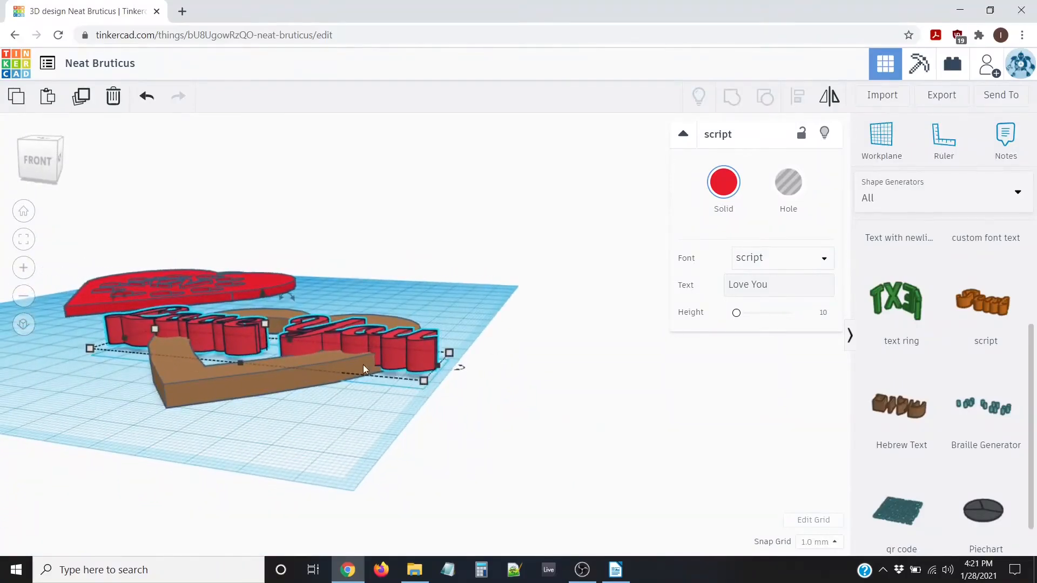
pyautogui.moveTo(398, 365); pyautogui.dragTo(350, 394, button='right')
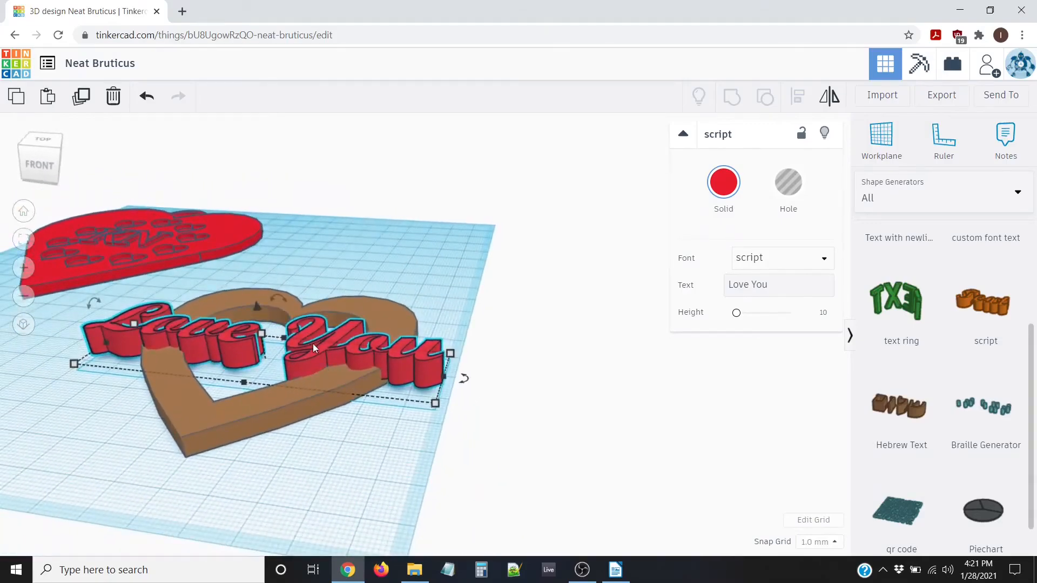
pyautogui.scroll(3, 303, 416)
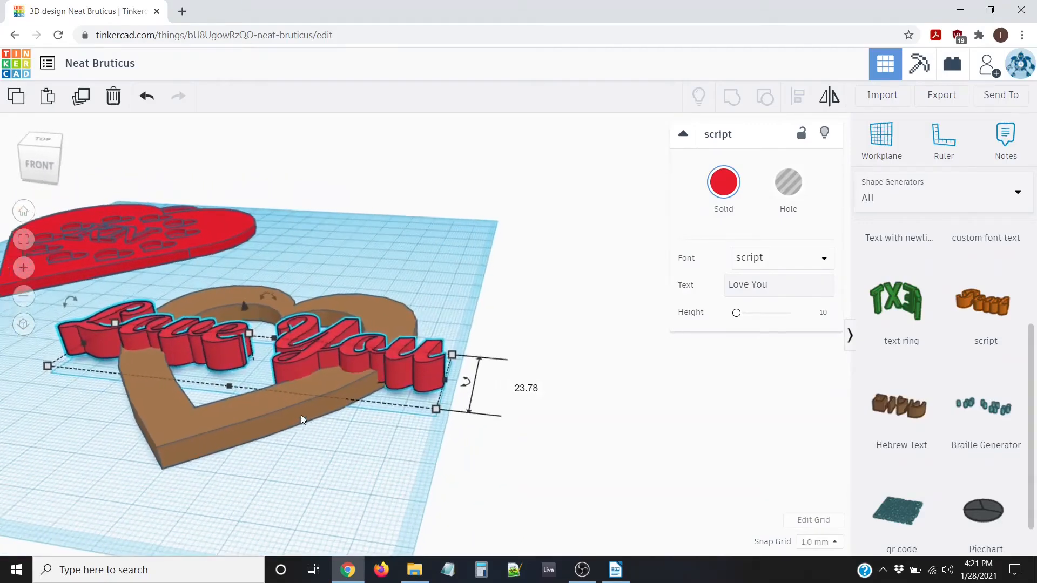
pyautogui.moveTo(257, 445); pyautogui.dragTo(482, 437, button='middle')
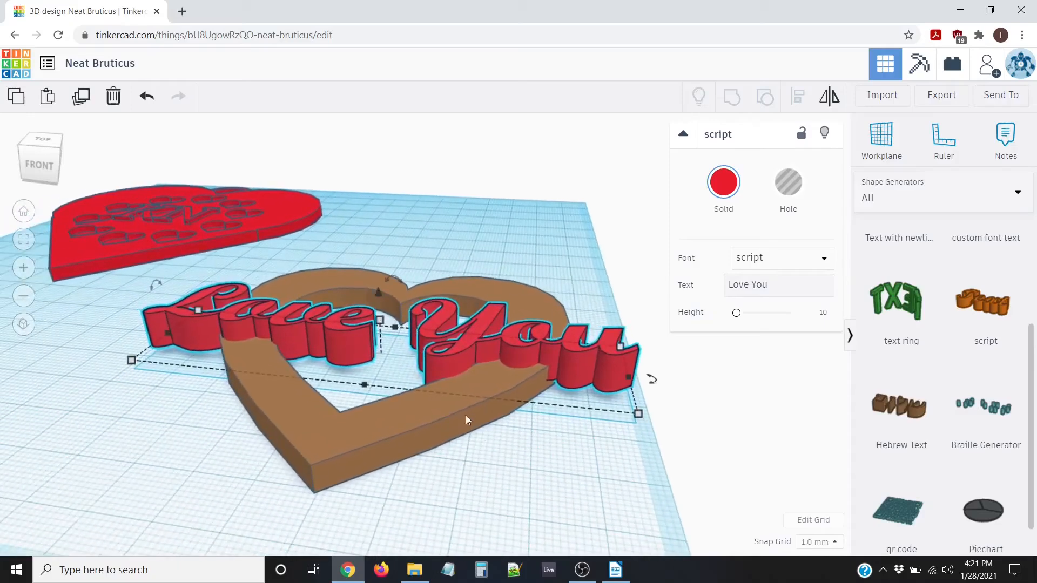
pyautogui.moveTo(466, 416); pyautogui.dragTo(488, 448, button='right')
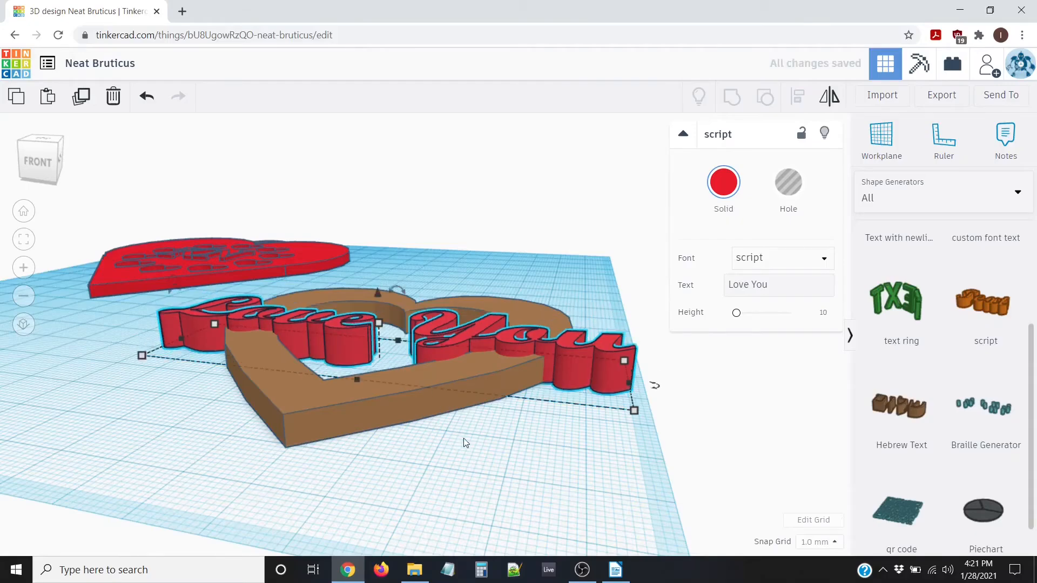
# - Group the "Love You" text with the heart frame into a single brown shape and leave it deselected
pyautogui.moveTo(463, 439); pyautogui.dragTo(606, 419, button='right')
pyautogui.moveTo(277, 395); pyautogui.dragTo(215, 456, button='right')
pyautogui.moveTo(365, 454); pyautogui.dragTo(263, 222, button='right')
pyautogui.moveTo(273, 248); pyautogui.dragTo(603, 496)
pyautogui.click(730, 98)
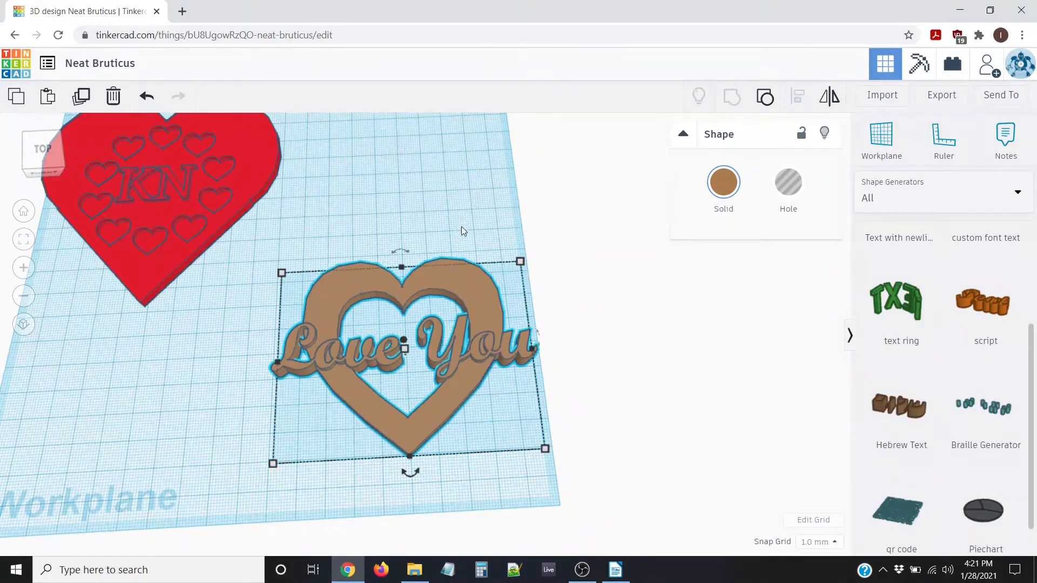
pyautogui.scroll(-3, 186, 149)
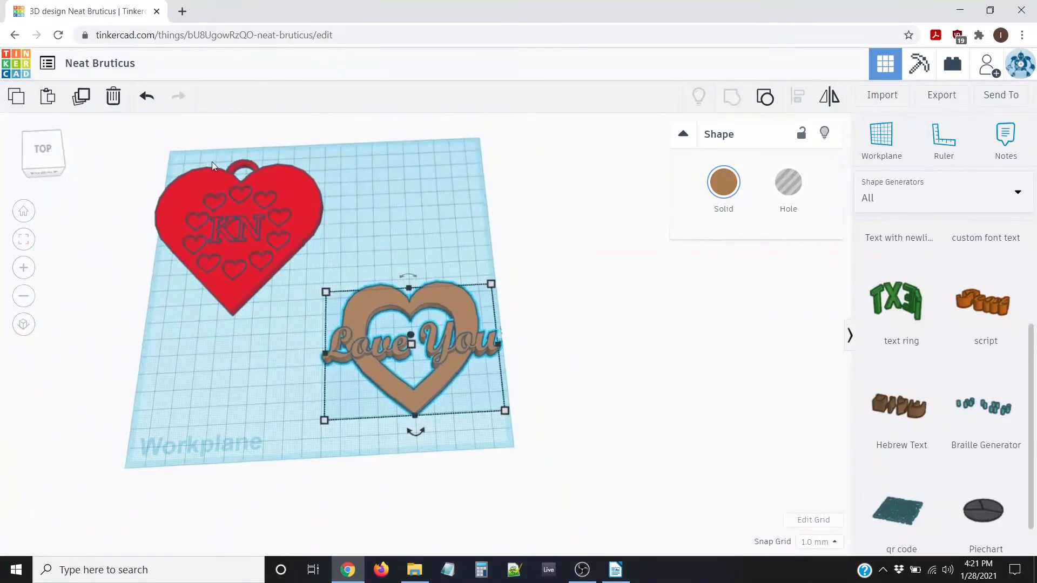
pyautogui.scroll(3, 392, 211)
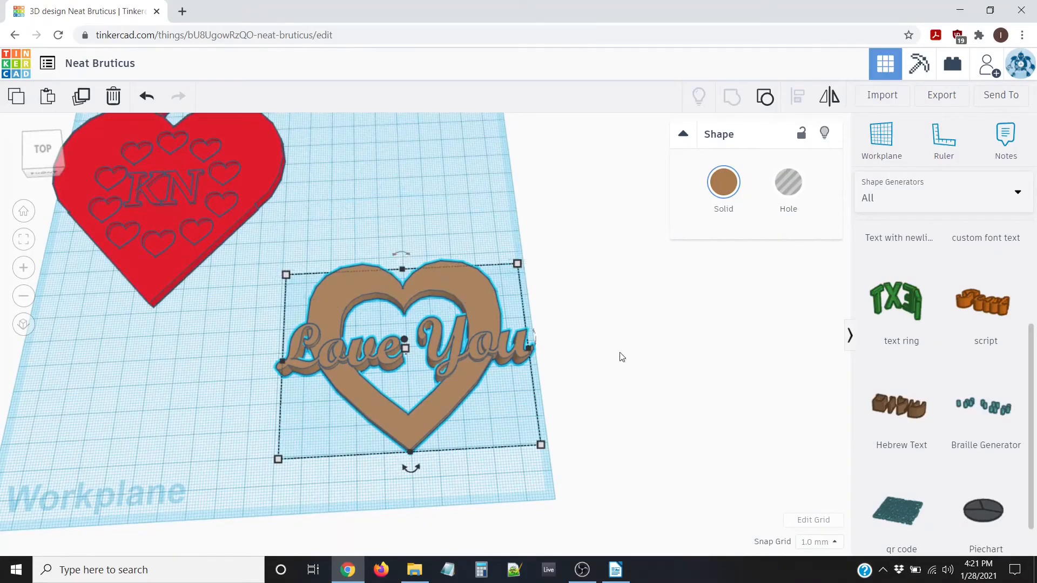
pyautogui.click(587, 338)
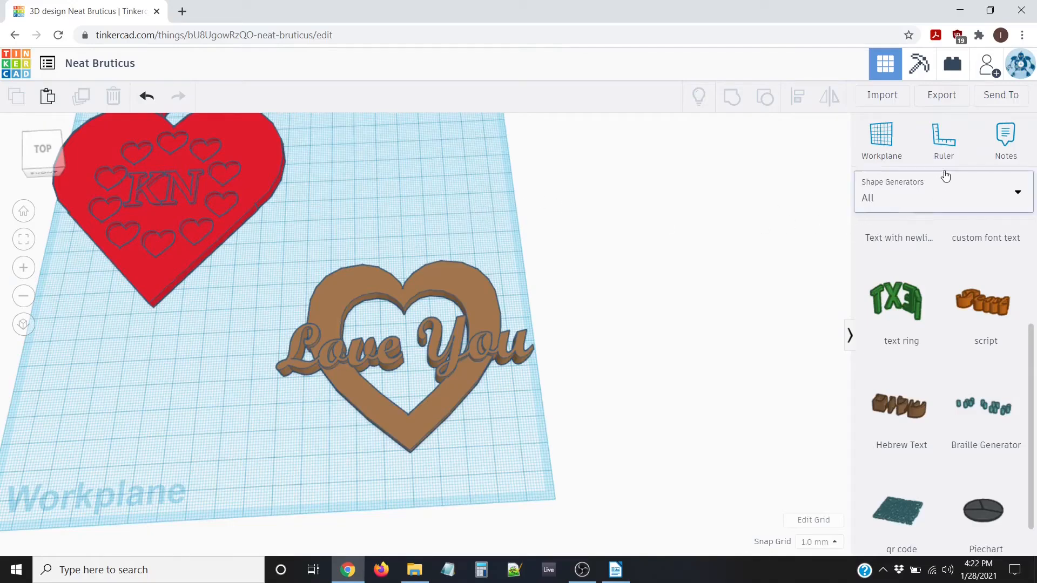
# - Add a torus from the Basic Shapes collection just above the notch of the "Love You" heart
pyautogui.click(924, 198)
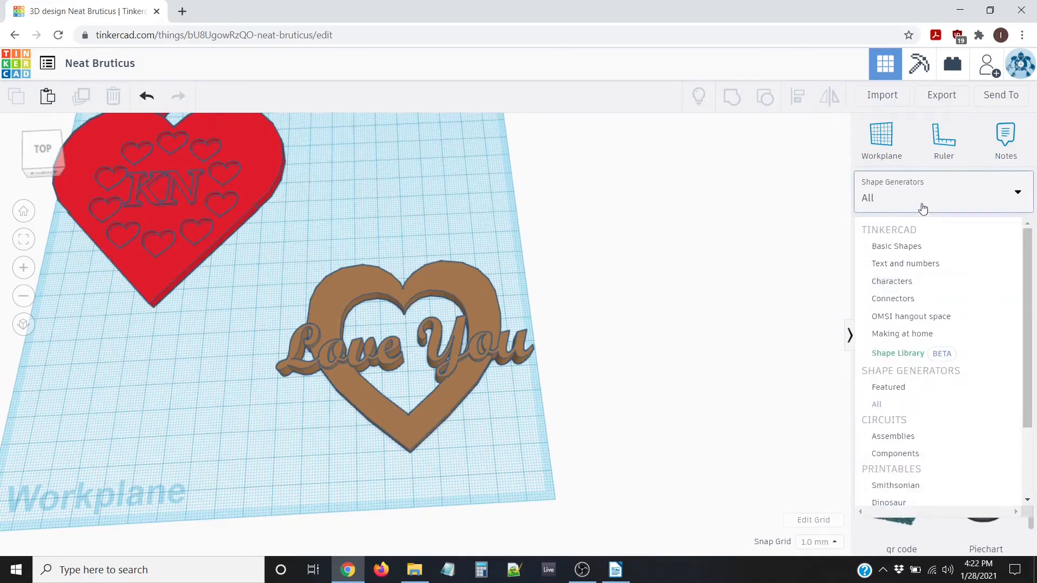
pyautogui.click(901, 249)
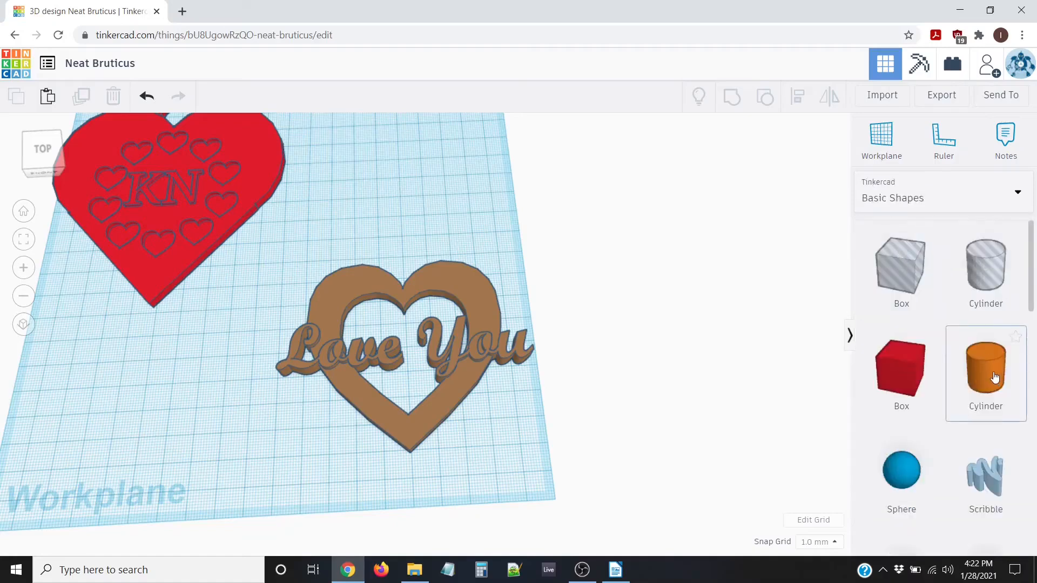
pyautogui.scroll(-4, 986, 381)
pyautogui.scroll(-8, 970, 380)
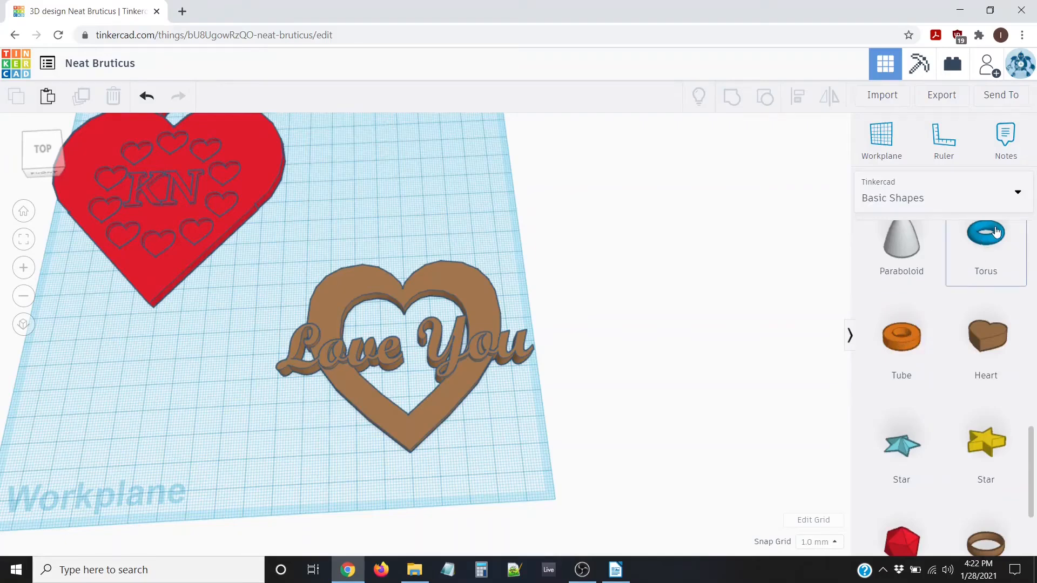
pyautogui.moveTo(996, 233); pyautogui.dragTo(400, 239)
pyautogui.moveTo(508, 306); pyautogui.dragTo(465, 250, button='right')
pyautogui.scroll(3, 534, 232)
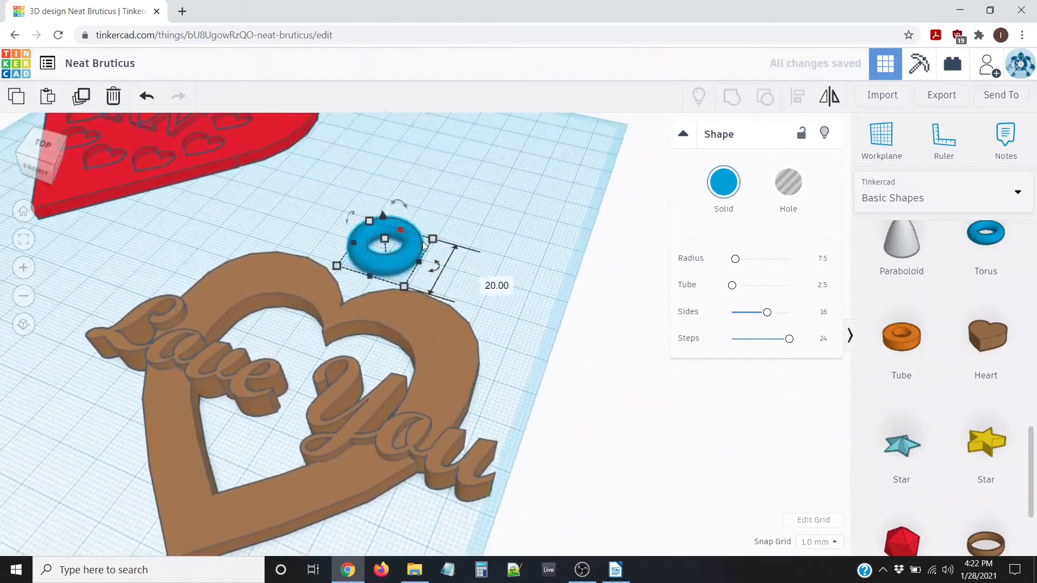
# - Check the heights of the grouped "Love You" heart and of the blue torus
pyautogui.click(447, 360)
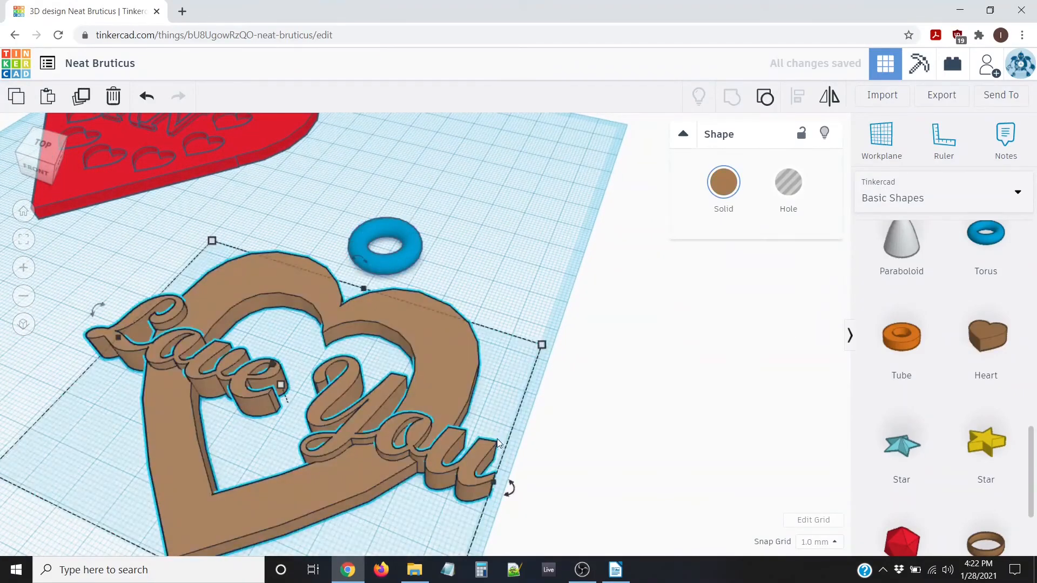
pyautogui.moveTo(447, 362); pyautogui.dragTo(278, 369, button='right')
pyautogui.moveTo(277, 359)
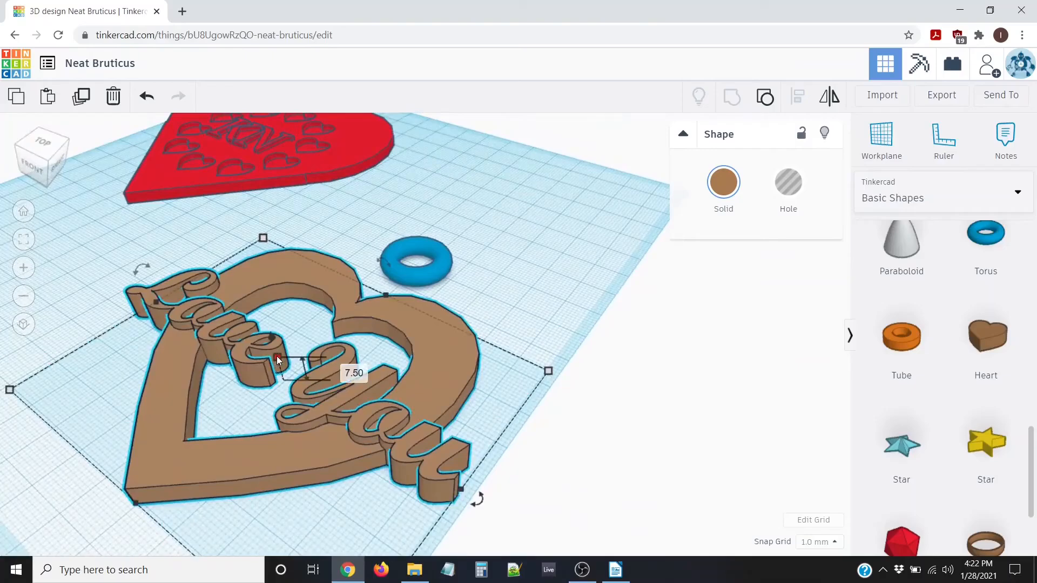
pyautogui.moveTo(277, 359); pyautogui.dragTo(421, 322, button='right')
pyautogui.click(377, 254)
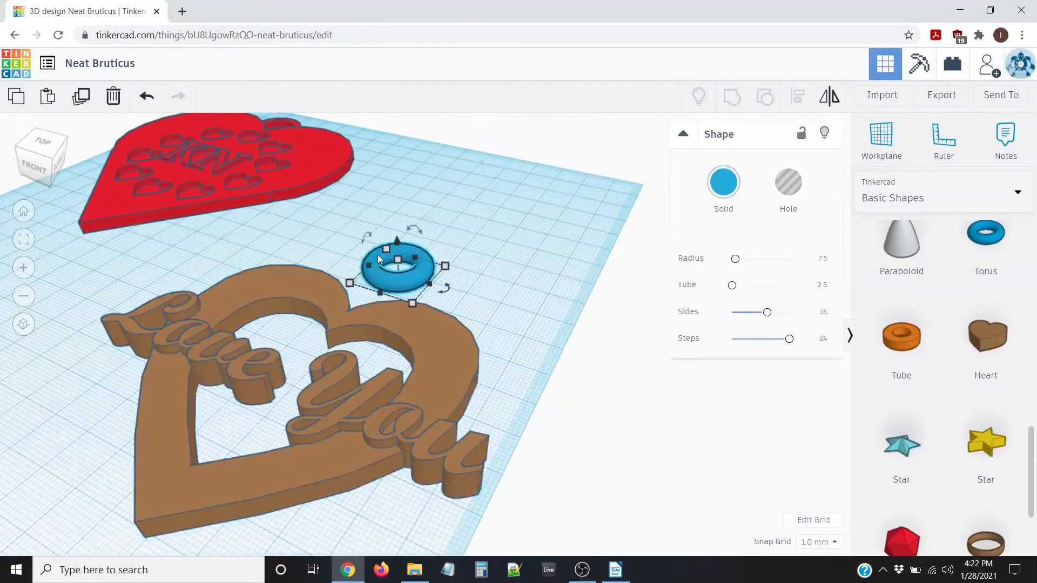
pyautogui.moveTo(397, 261)
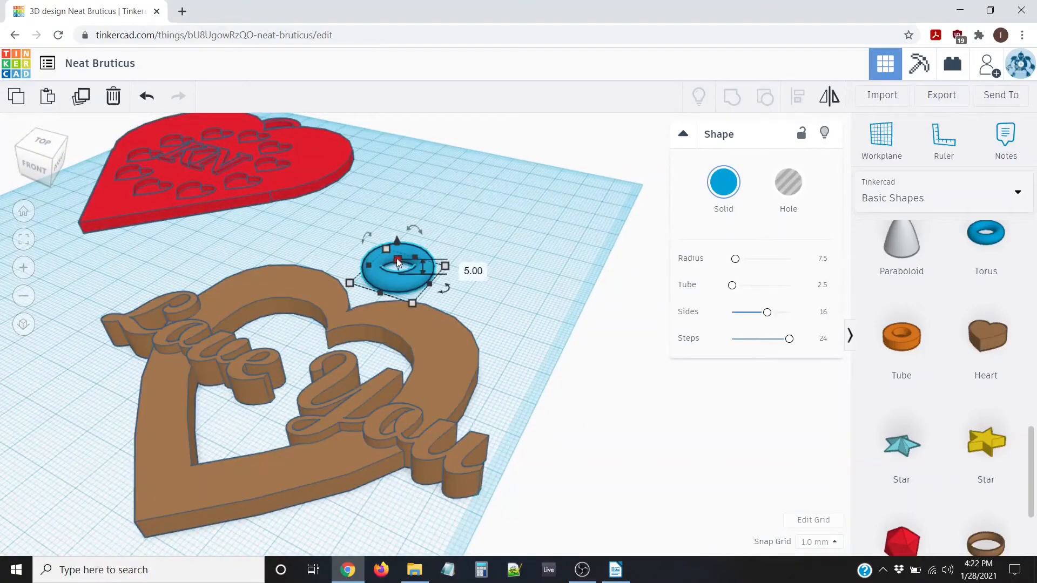
# - Move the blue torus down into the notch between the heart's lobes so it overlaps the frame as a hanging loop
pyautogui.moveTo(478, 321); pyautogui.dragTo(562, 366, button='right')
pyautogui.scroll(-3, 337, 379)
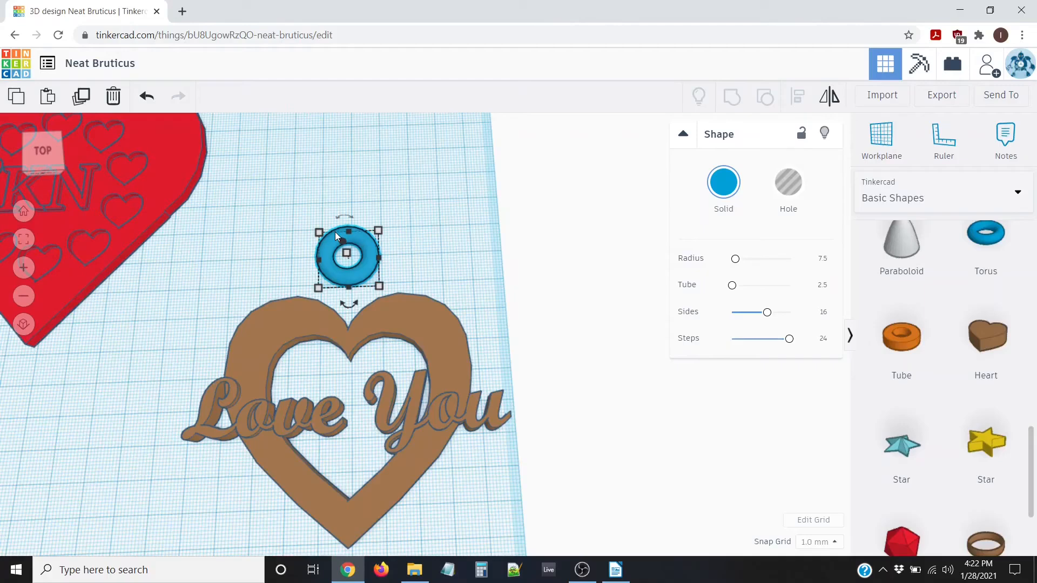
pyautogui.press('Down')
pyautogui.press('Down')
pyautogui.press('Down')
pyautogui.press('Down')
pyautogui.press('Down')
pyautogui.press('Down')
pyautogui.press('Down')
pyautogui.press('Down')
pyautogui.press('Down')
pyautogui.press('Down')
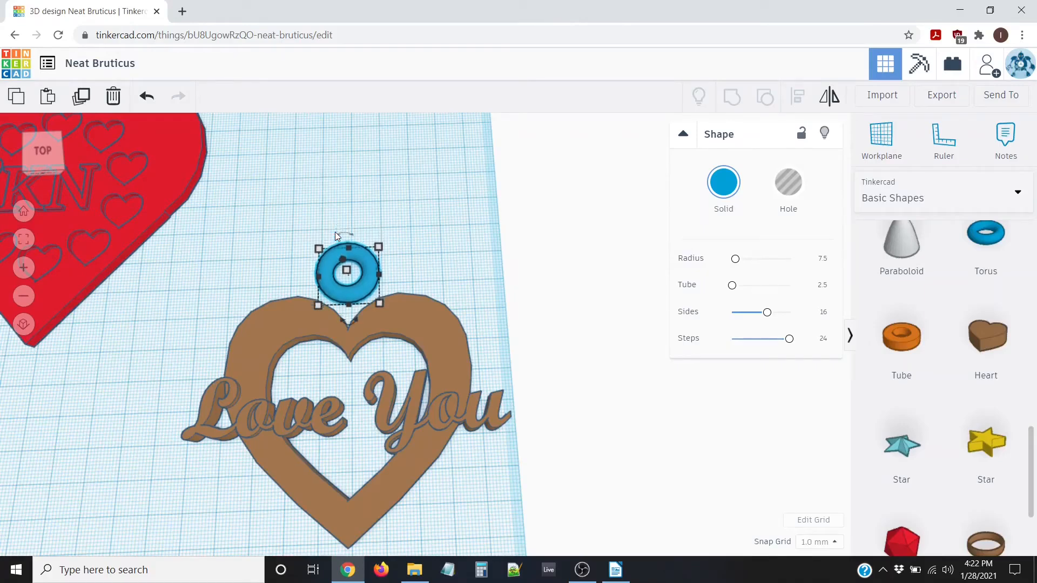
pyautogui.press('Down')
pyautogui.press('Down')
pyautogui.press('Down')
pyautogui.press('Down')
pyautogui.press('Down')
pyautogui.press('Down')
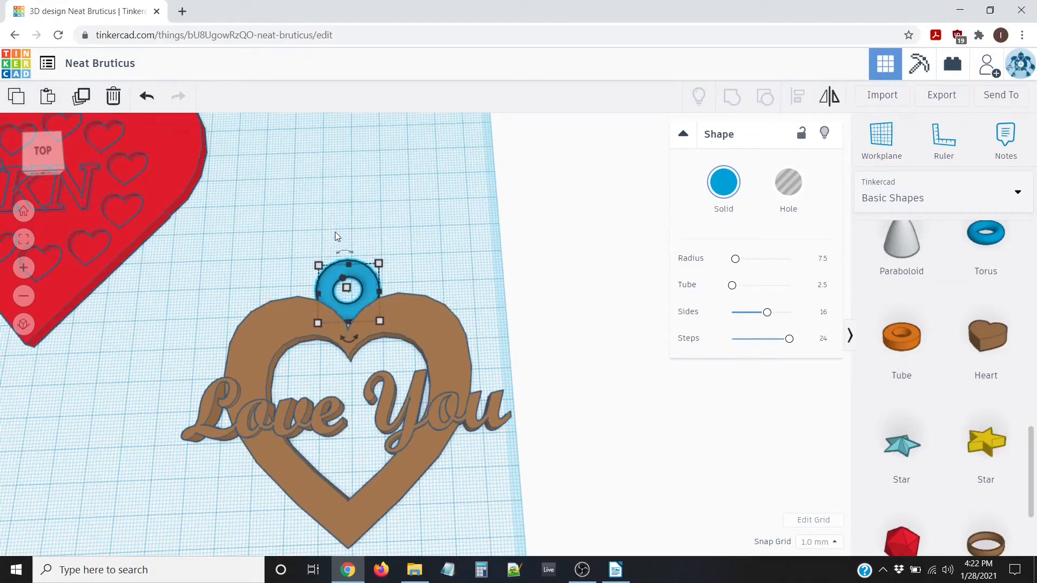
pyautogui.press('Down')
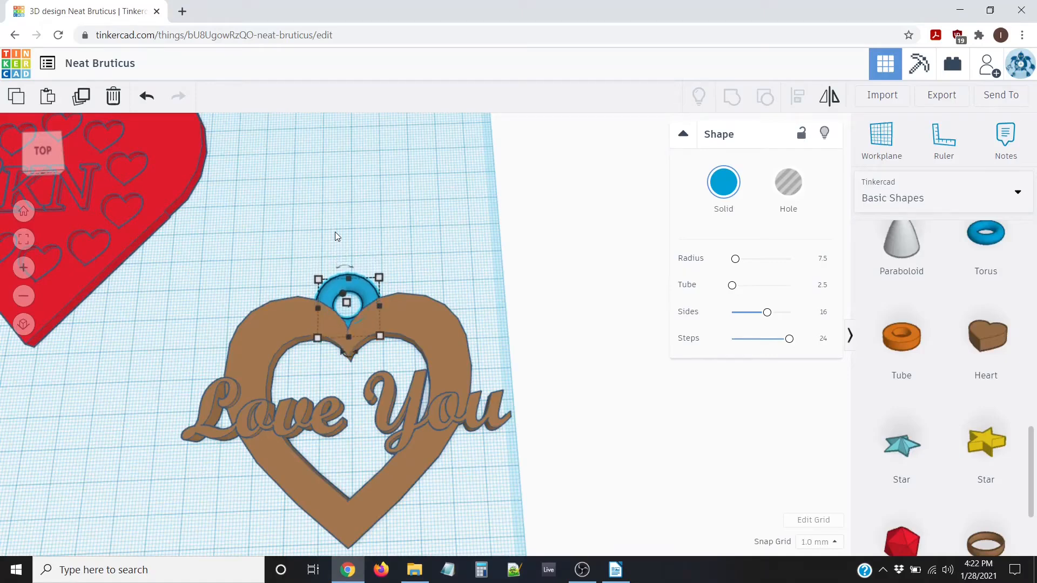
pyautogui.click(40, 151)
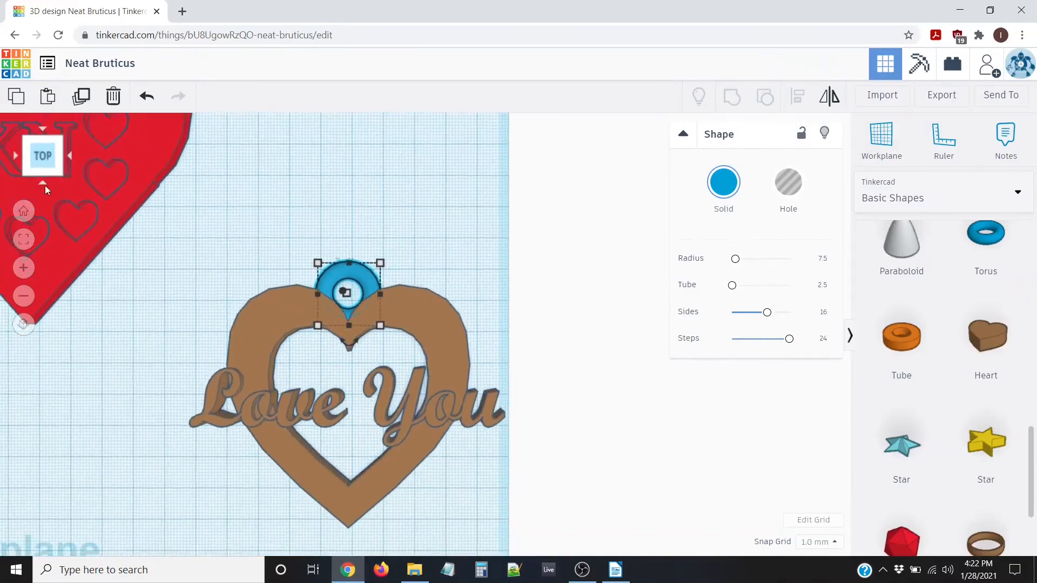
# - Align the blue torus and the "Love You" heart on their shared vertical centre line, leaving both deselected
pyautogui.scroll(5, 313, 261)
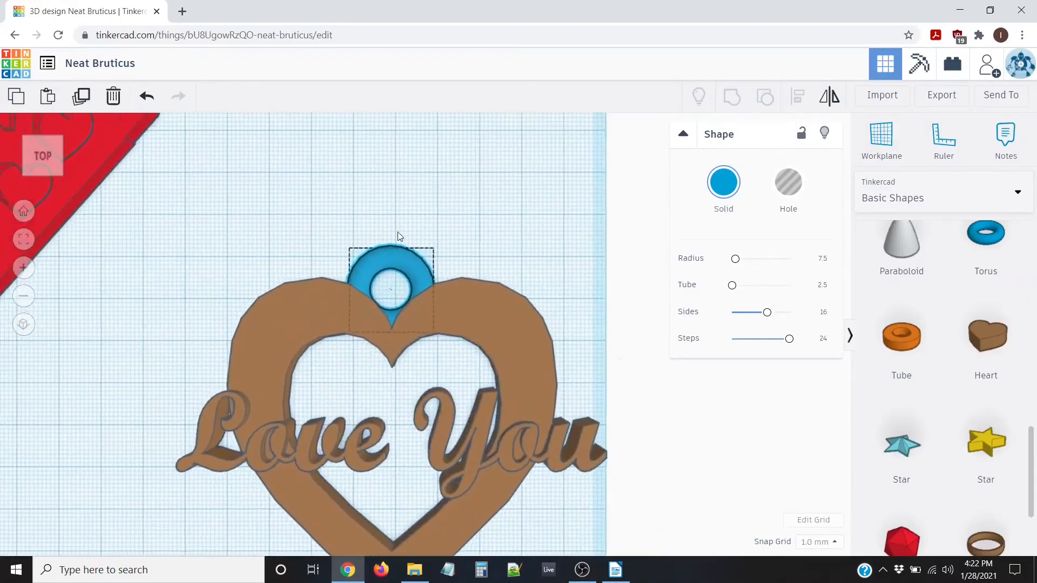
pyautogui.scroll(3, 458, 250)
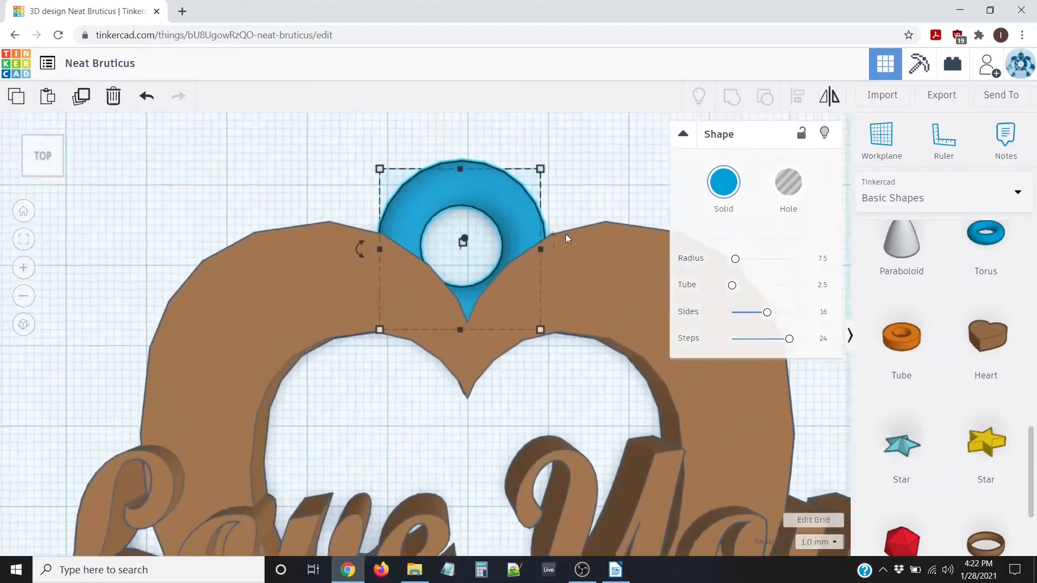
pyautogui.scroll(-4, 567, 236)
pyautogui.scroll(-5, 565, 219)
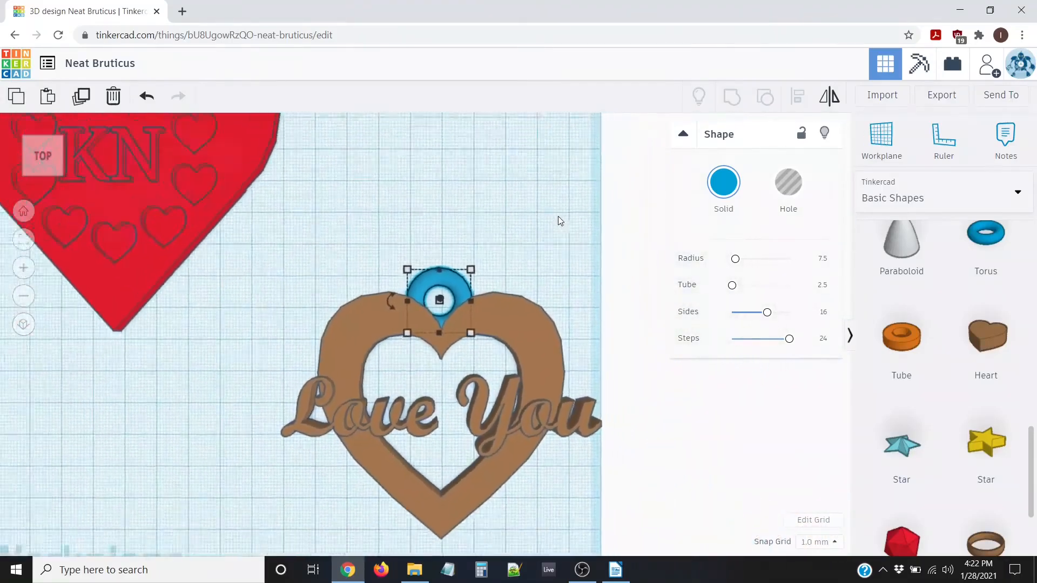
pyautogui.click(336, 257)
pyautogui.moveTo(306, 238); pyautogui.dragTo(658, 556)
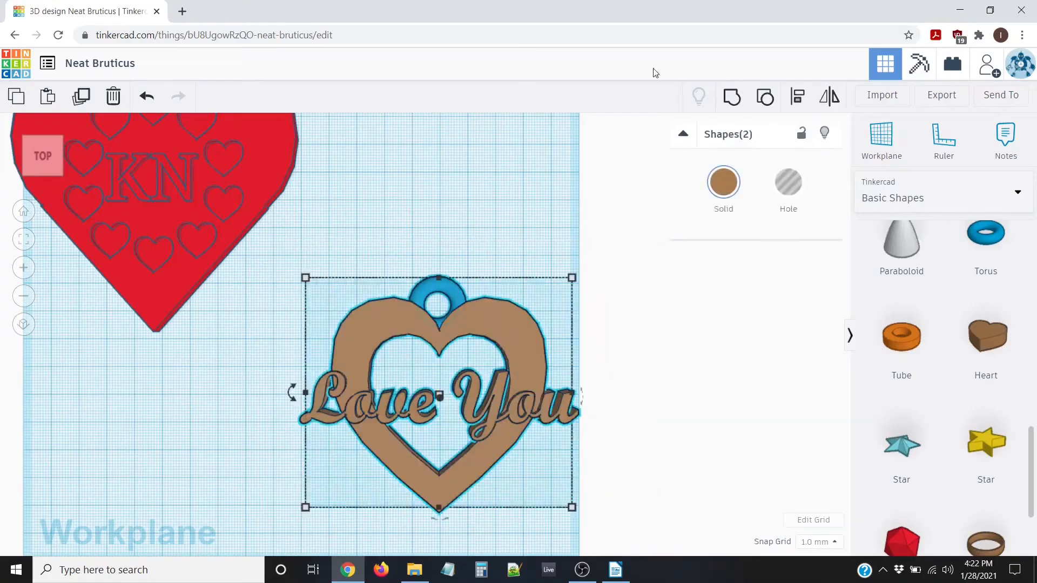
pyautogui.click(798, 97)
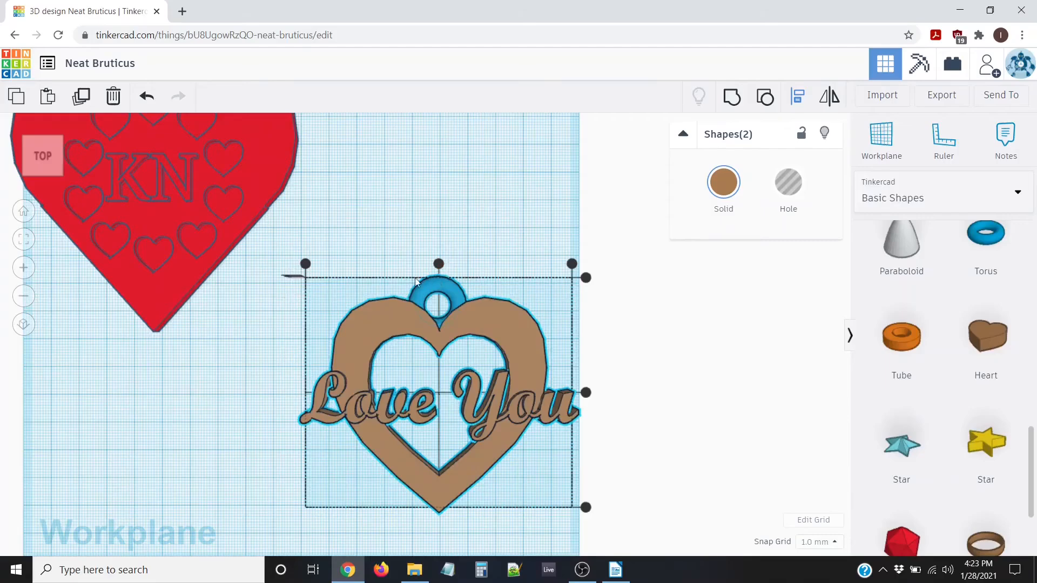
pyautogui.click(438, 264)
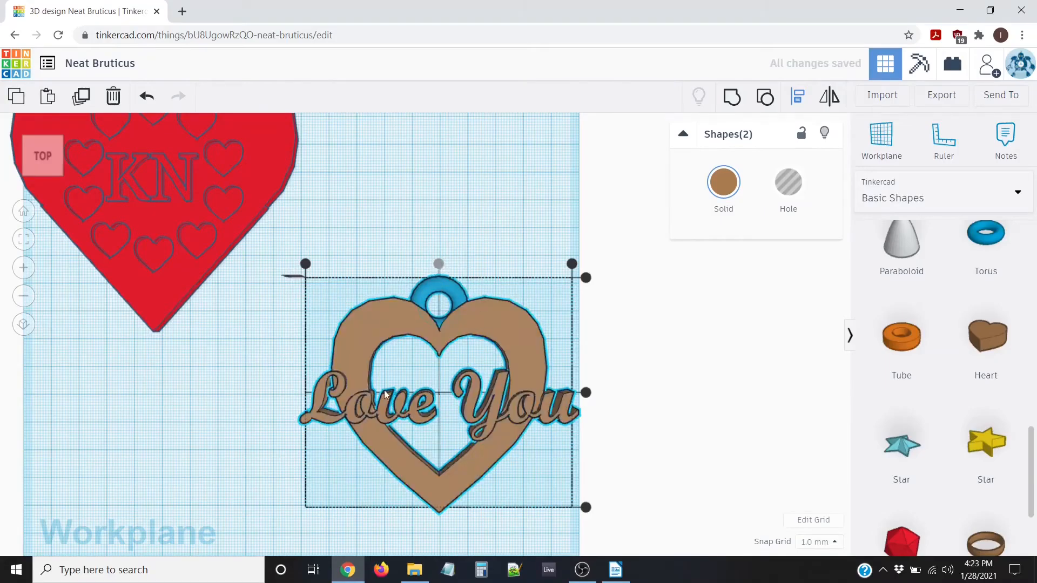
pyautogui.scroll(3, 419, 326)
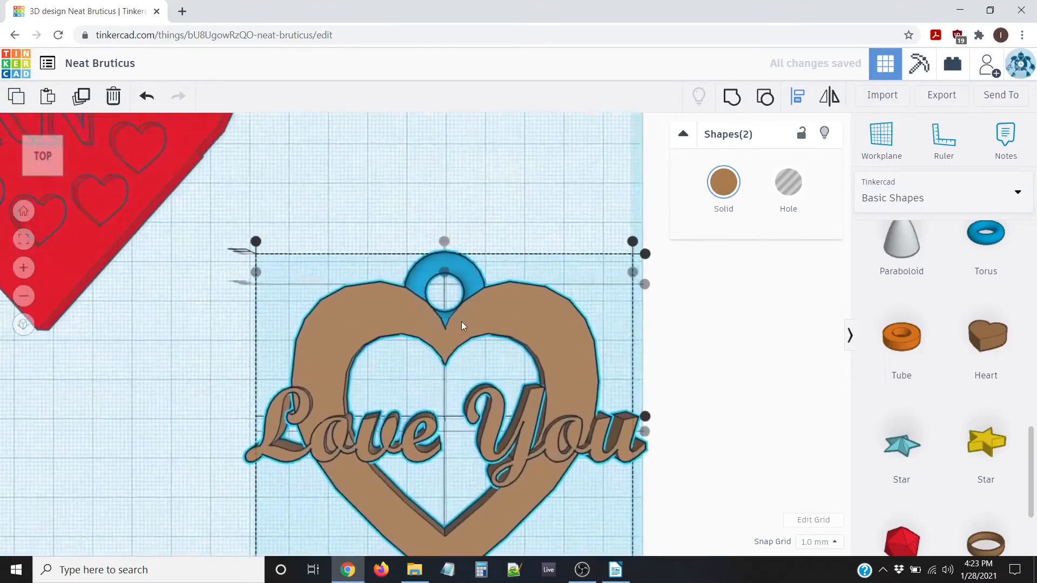
pyautogui.click(449, 203)
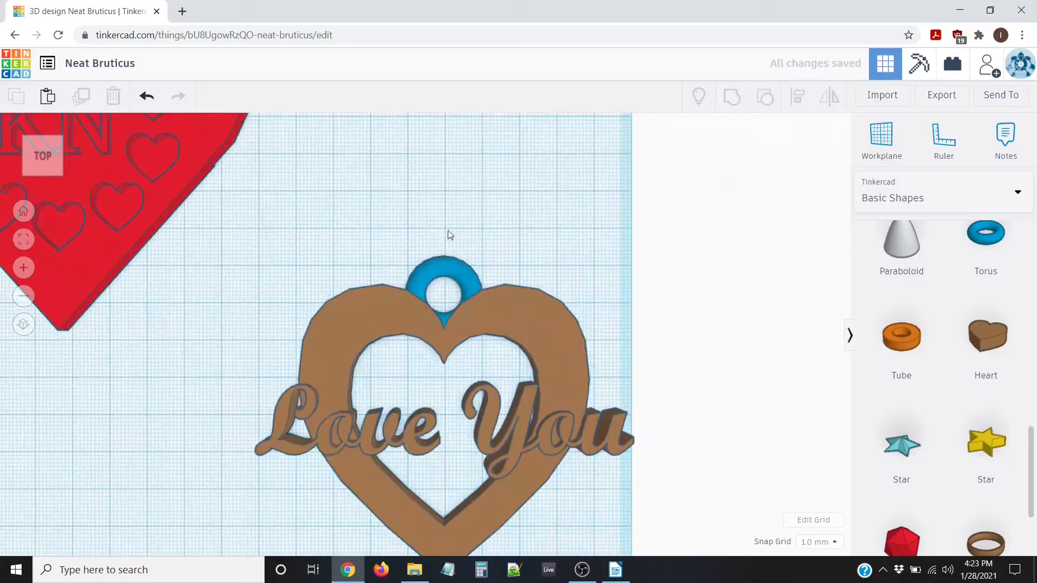
# - Nudge the blue torus 3 mm further down into the notch of the "Love You" heart
pyautogui.click(438, 264)
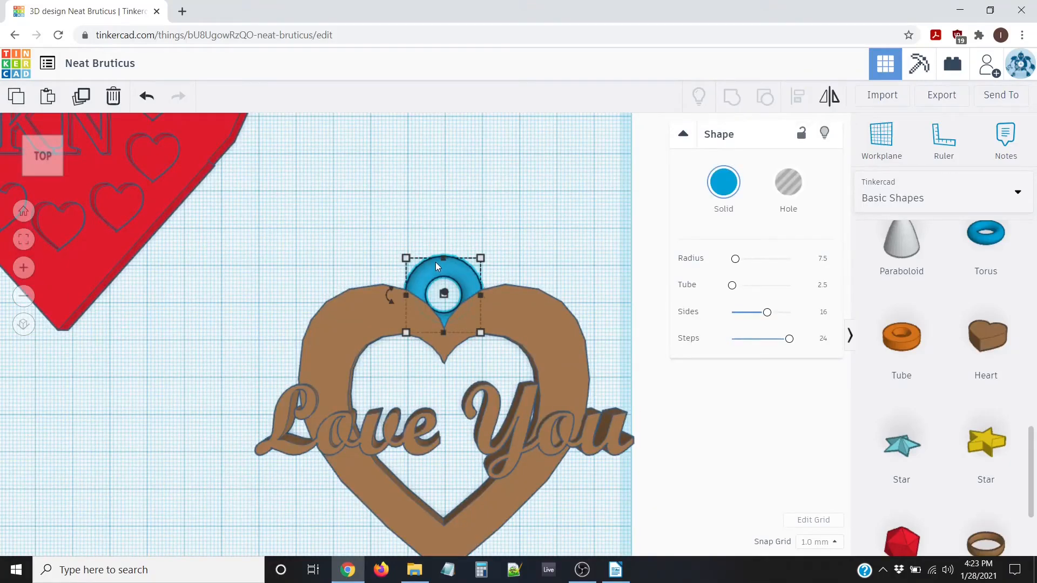
pyautogui.press('Down')
pyautogui.press('Down')
pyautogui.press('Down')
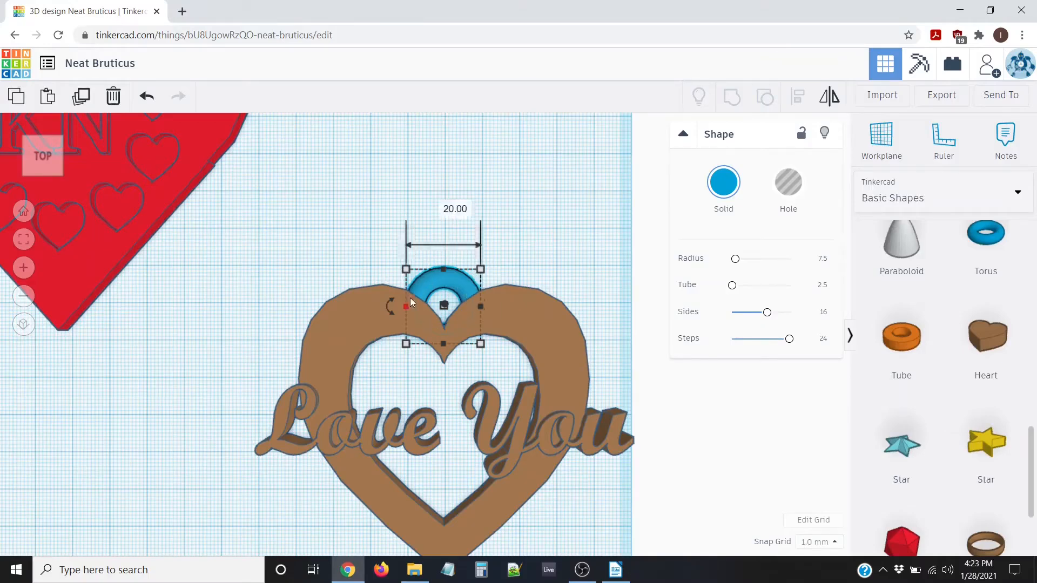
# - Set both the length and the width of the blue torus to 25 mm
pyautogui.click(481, 269)
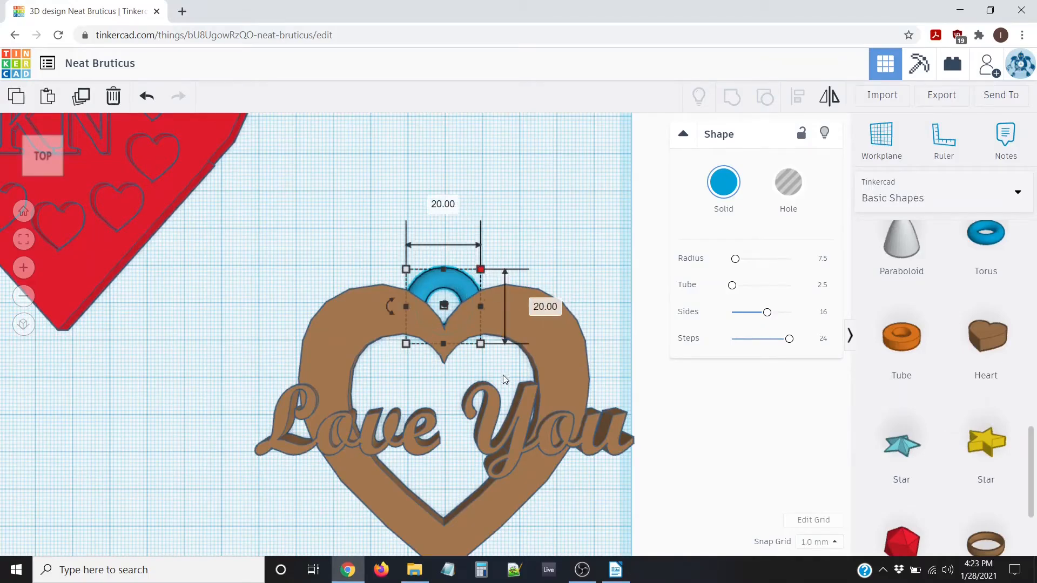
pyautogui.click(543, 307)
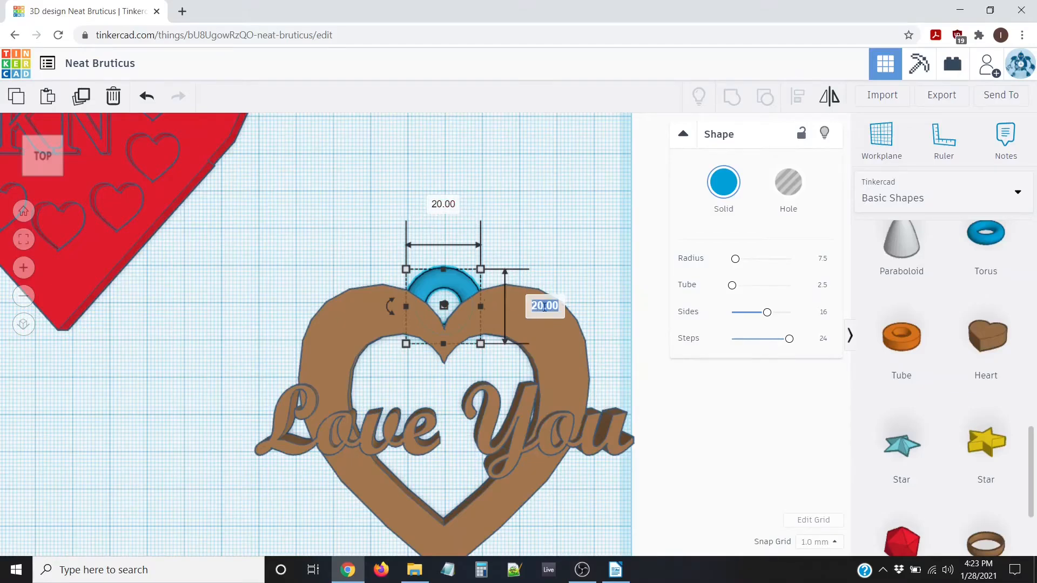
pyautogui.write('25')
pyautogui.press('Tab')
pyautogui.write('25')
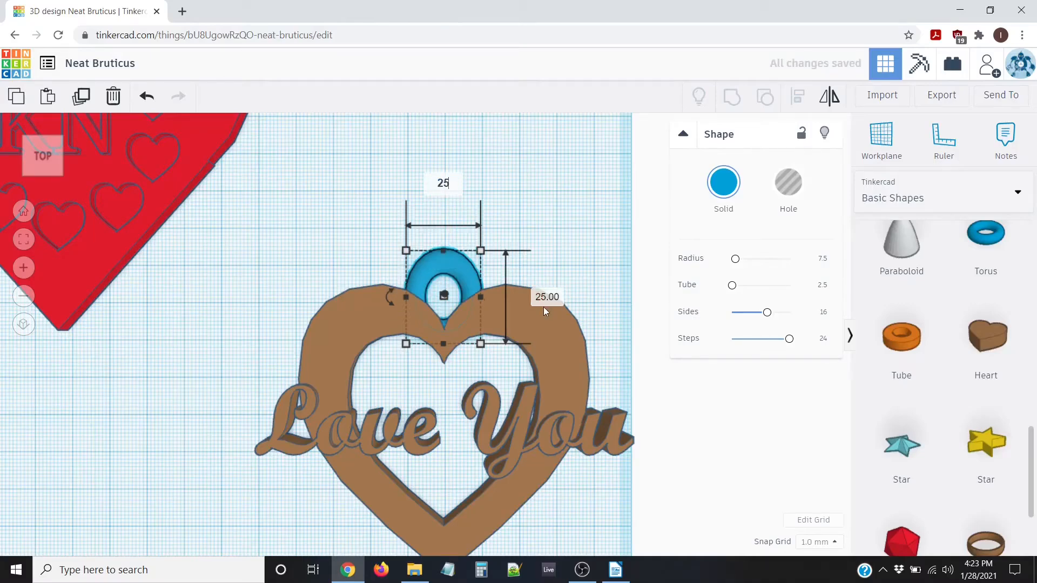
pyautogui.press('Return')
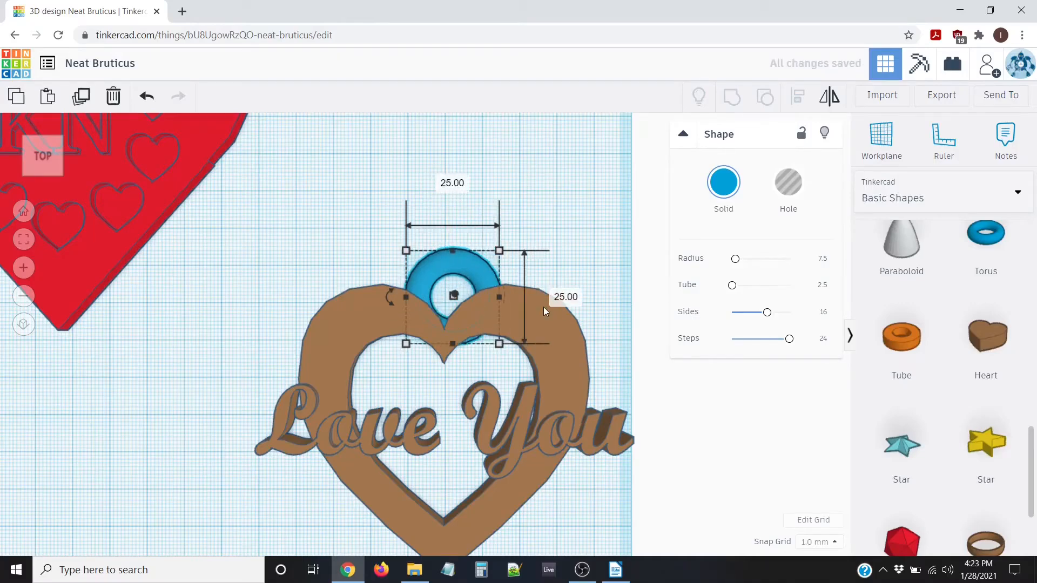
# - Centre the enlarged 25 mm torus left-to-right with the "Love You" heart using Align
pyautogui.click(343, 248)
pyautogui.press('f')
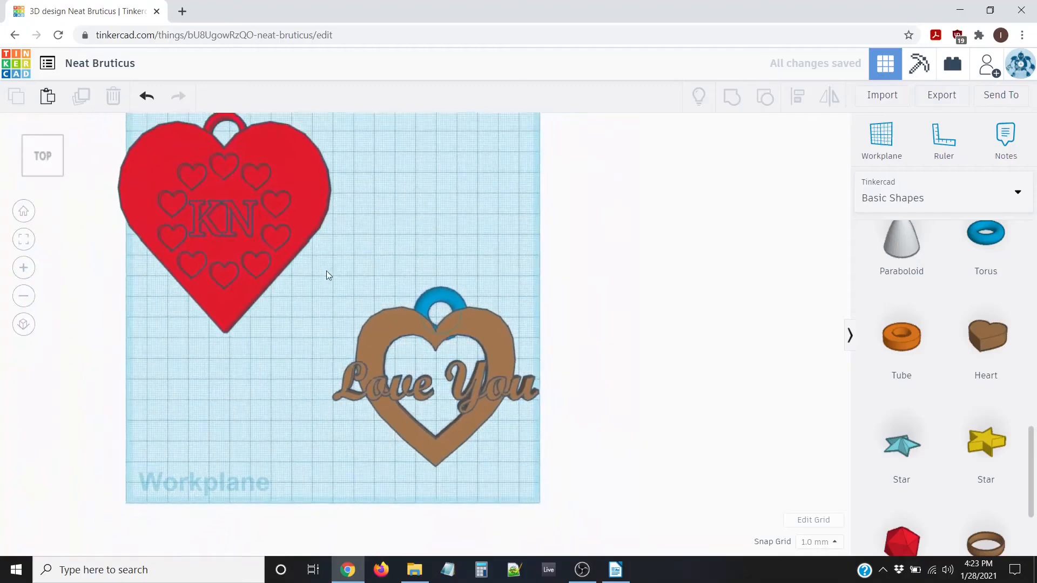
pyautogui.moveTo(327, 271); pyautogui.dragTo(549, 478)
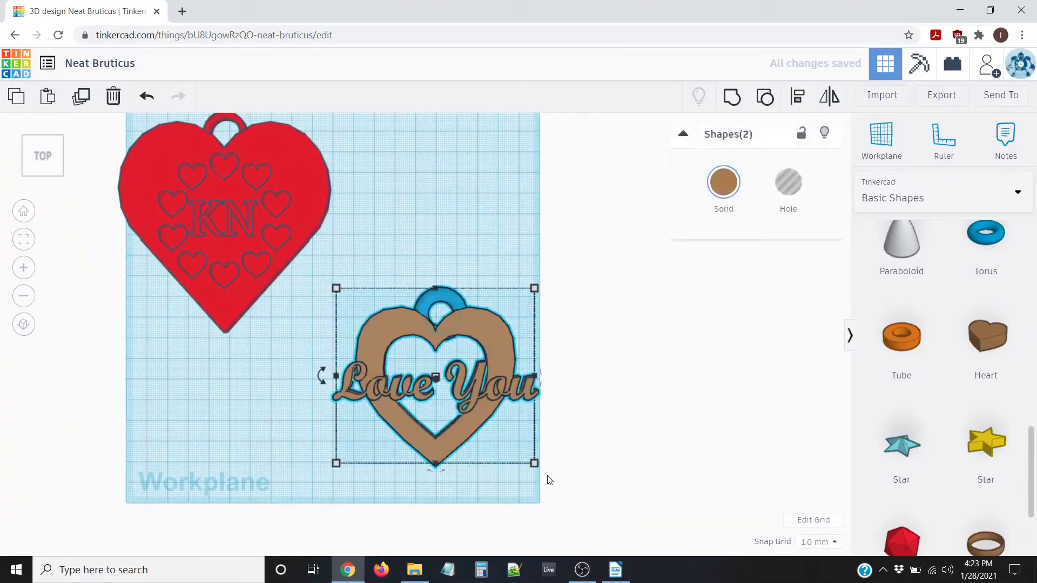
pyautogui.click(801, 102)
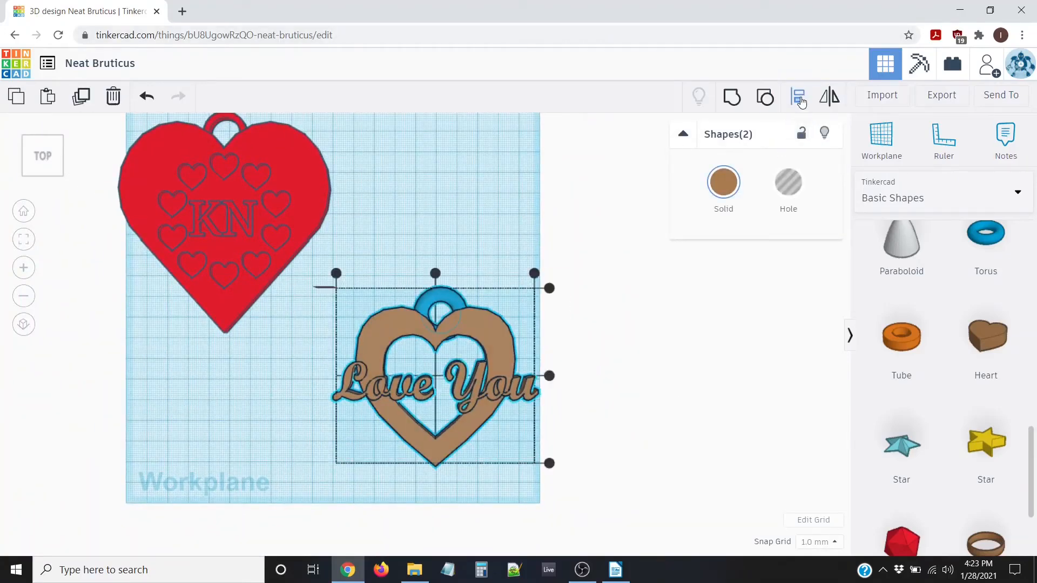
pyautogui.click(435, 273)
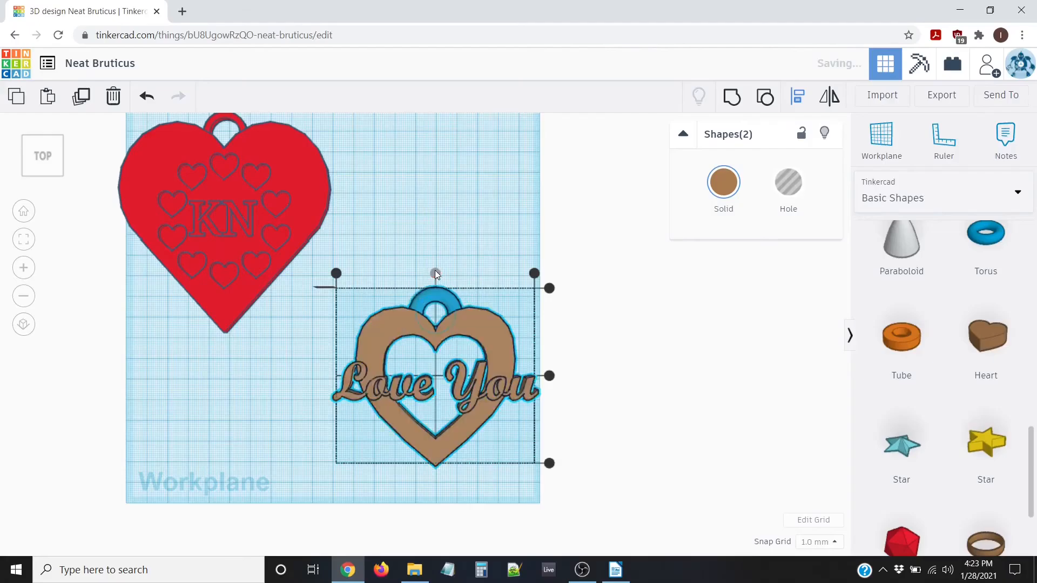
pyautogui.click(447, 216)
# - Examine from behind how the blue torus loop meets and overlaps the notch of the heart frame
pyautogui.scroll(2, 436, 296)
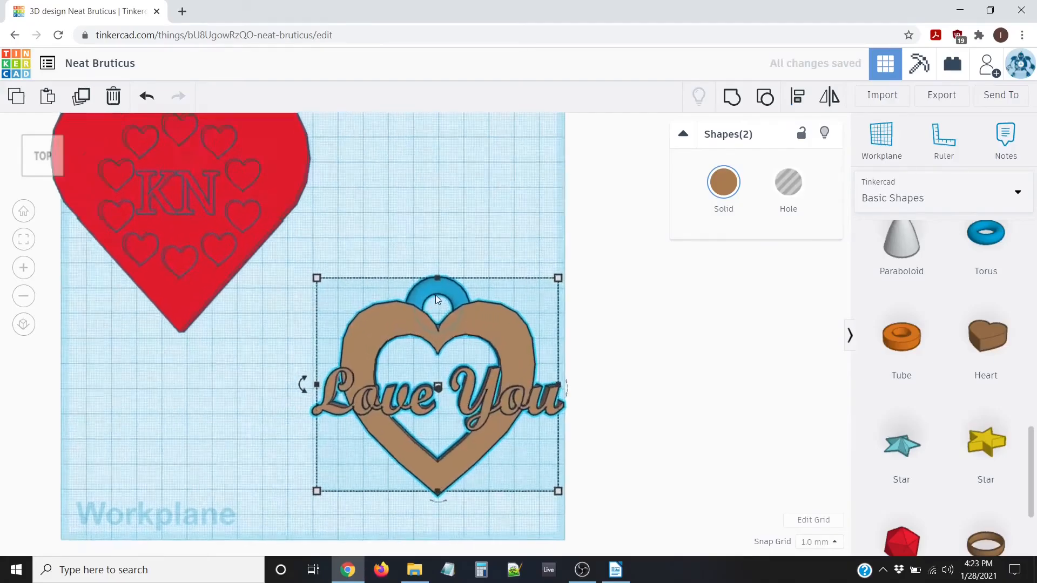
pyautogui.scroll(2, 435, 295)
pyautogui.moveTo(693, 380); pyautogui.dragTo(442, 423, button='right')
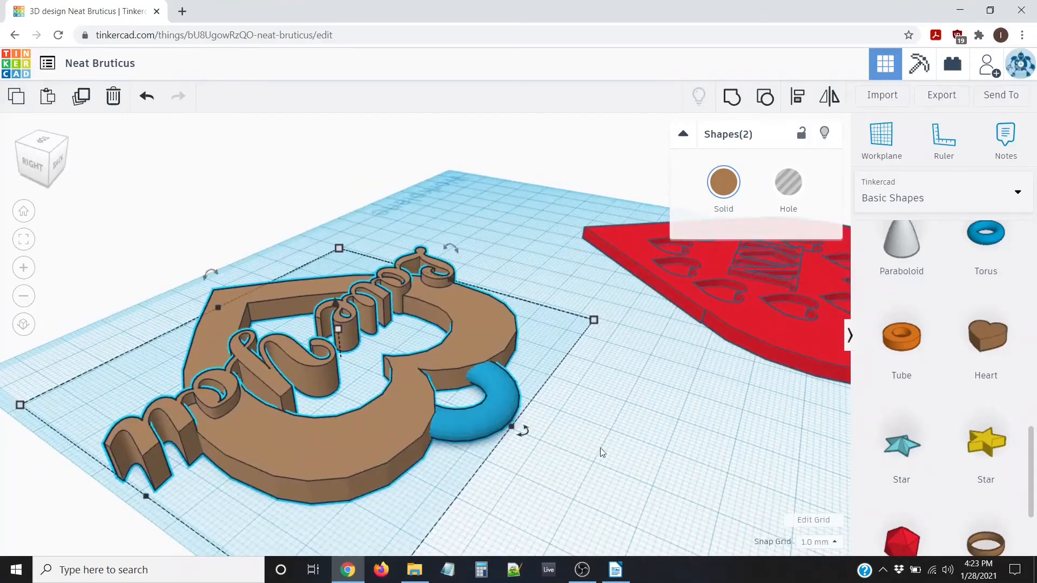
pyautogui.moveTo(612, 451); pyautogui.dragTo(323, 377, button='right')
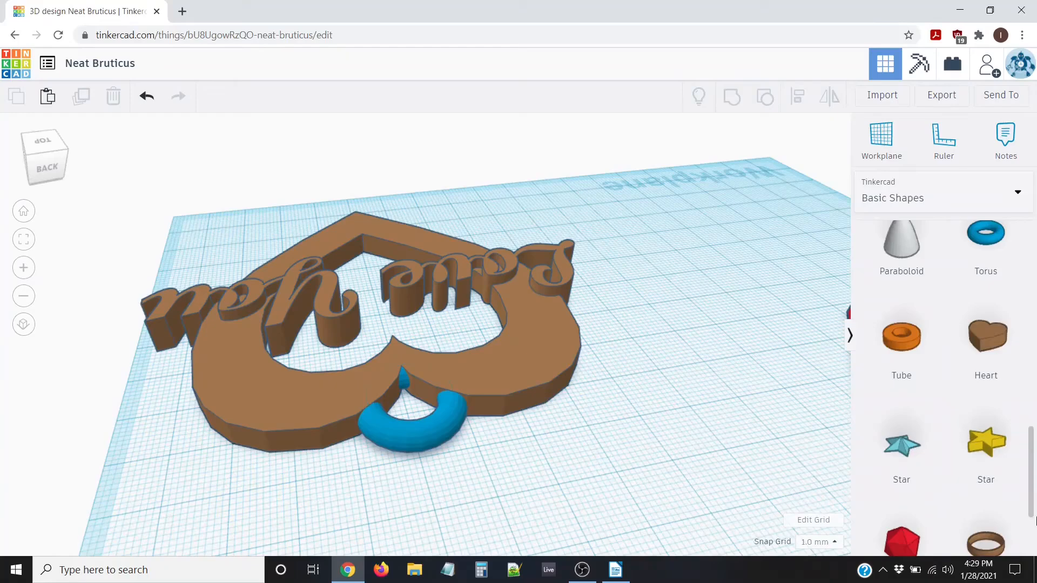
pyautogui.scroll(-3, 967, 508)
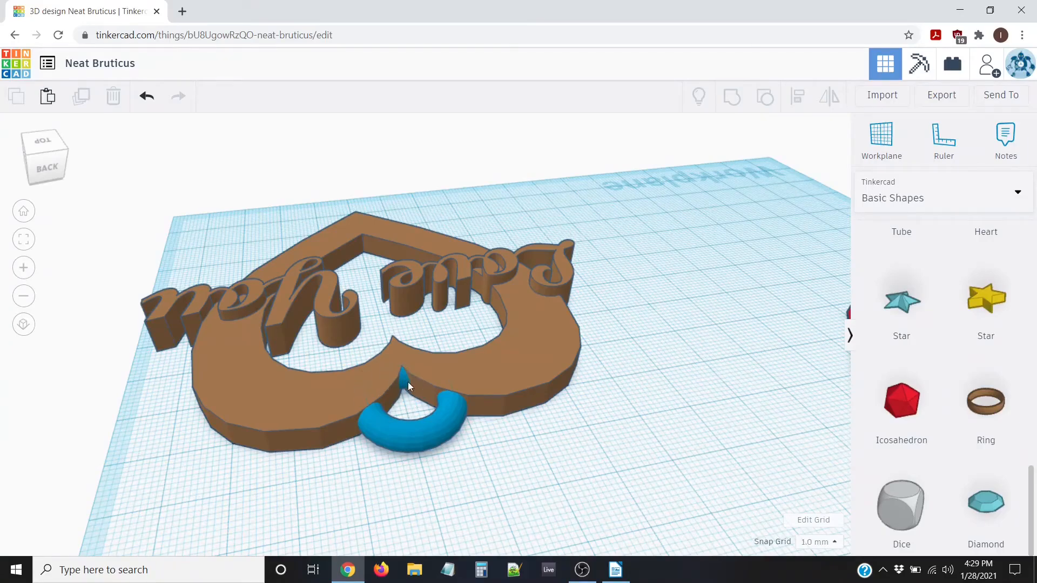
pyautogui.scroll(5, 945, 387)
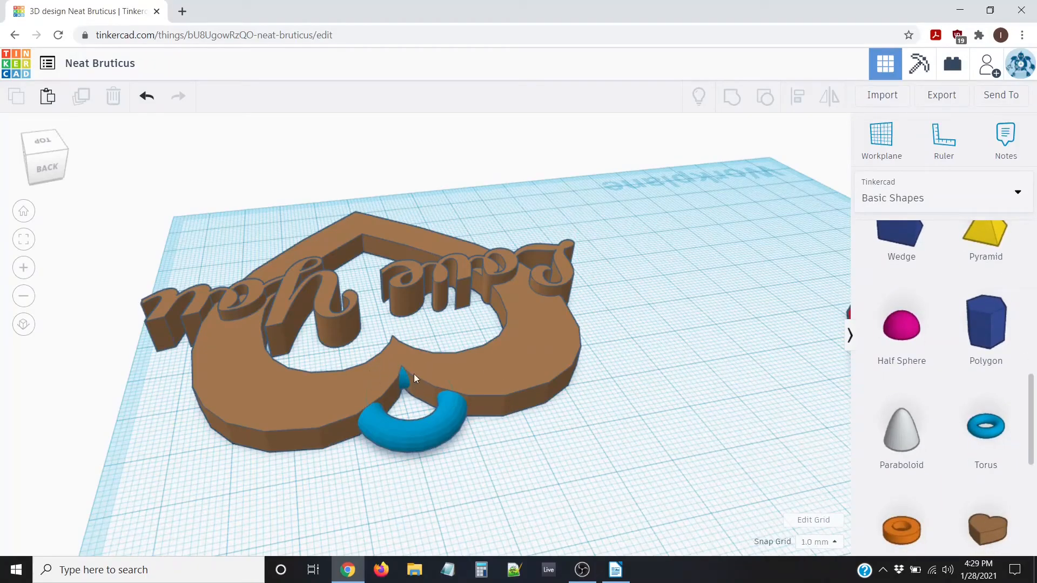
pyautogui.moveTo(324, 407); pyautogui.dragTo(364, 401, button='right')
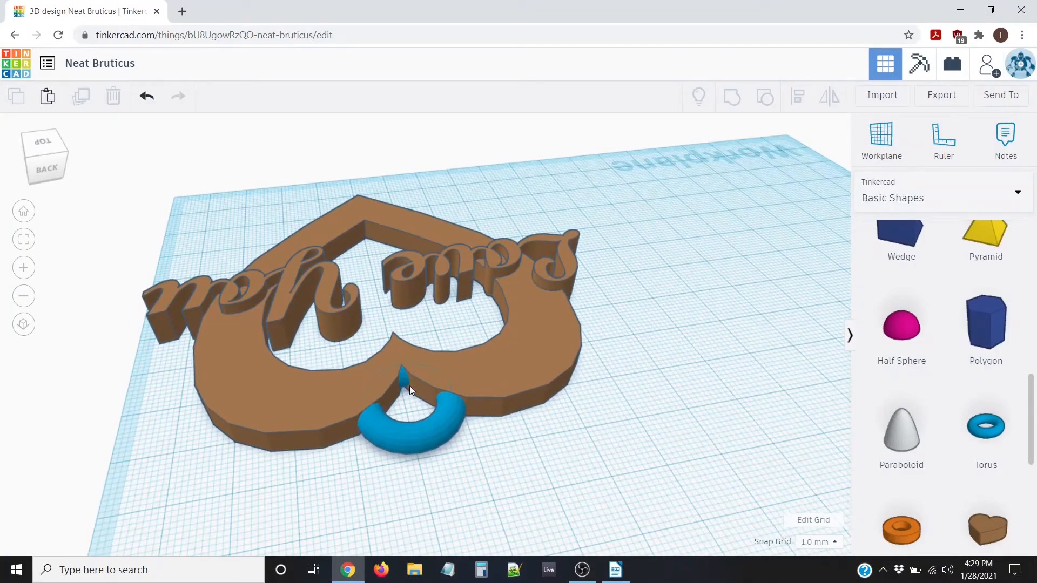
pyautogui.scroll(-5, 911, 463)
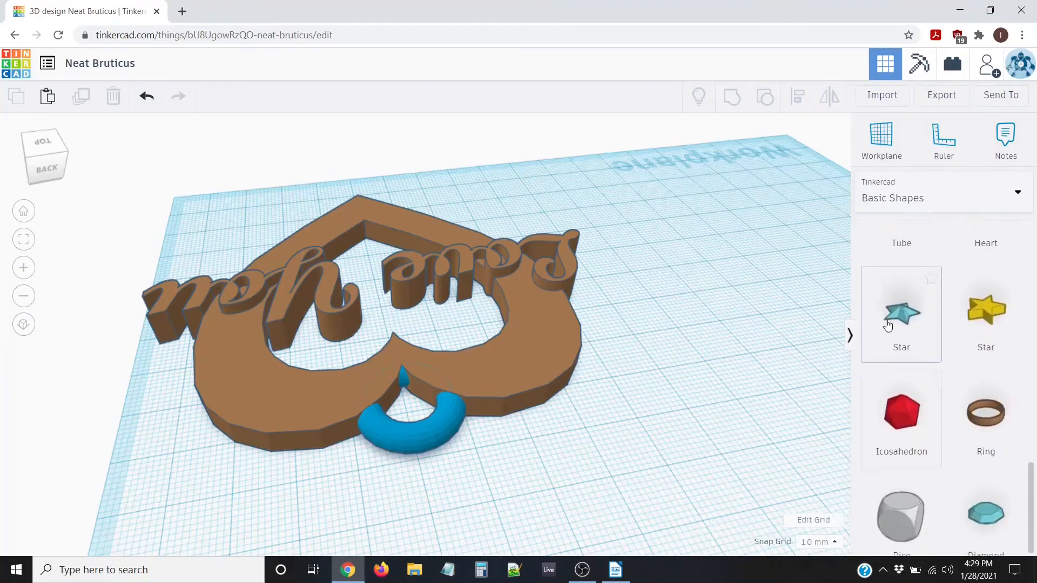
pyautogui.scroll(2, 952, 302)
pyautogui.scroll(-3, 910, 367)
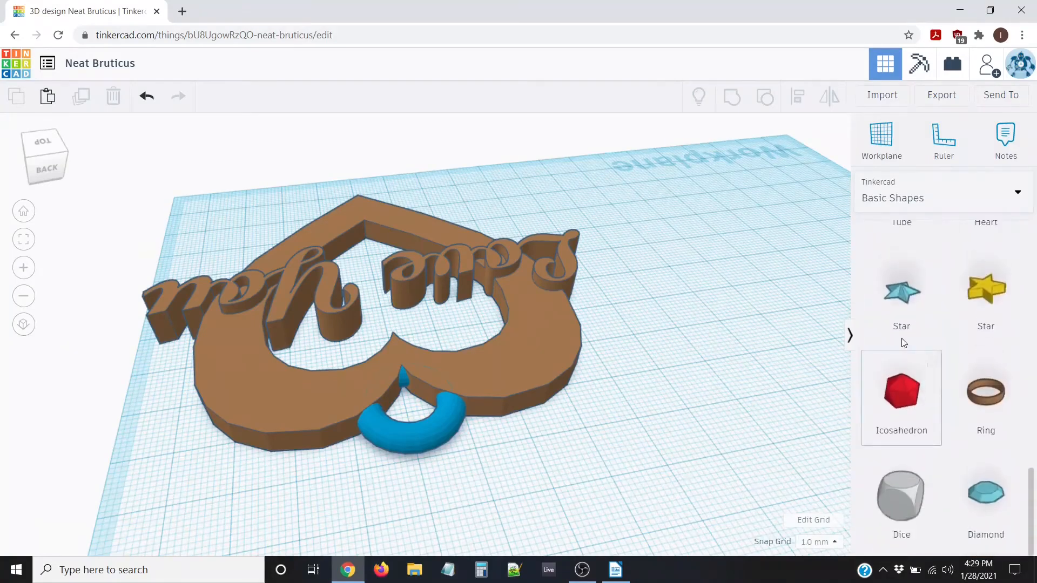
pyautogui.scroll(3, 886, 281)
pyautogui.scroll(-3, 906, 346)
pyautogui.scroll(1, 1004, 389)
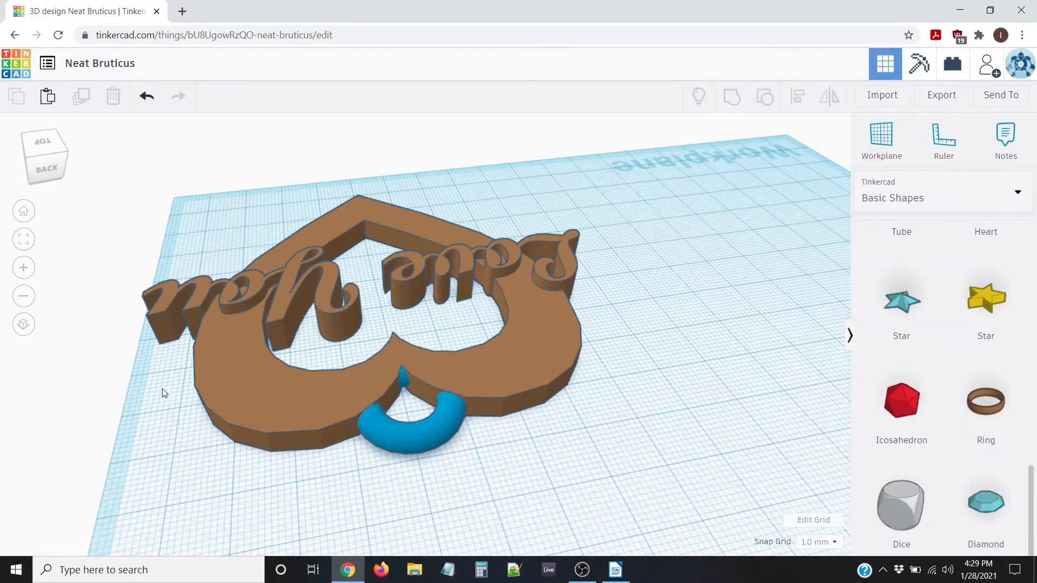
# - Group the blue torus with the "Love You" heart into one brown shape and leave it deselected
pyautogui.moveTo(162, 394); pyautogui.dragTo(417, 323, button='right')
pyautogui.scroll(-4, 461, 410)
pyautogui.scroll(-1, 443, 416)
pyautogui.moveTo(312, 295); pyautogui.dragTo(597, 495)
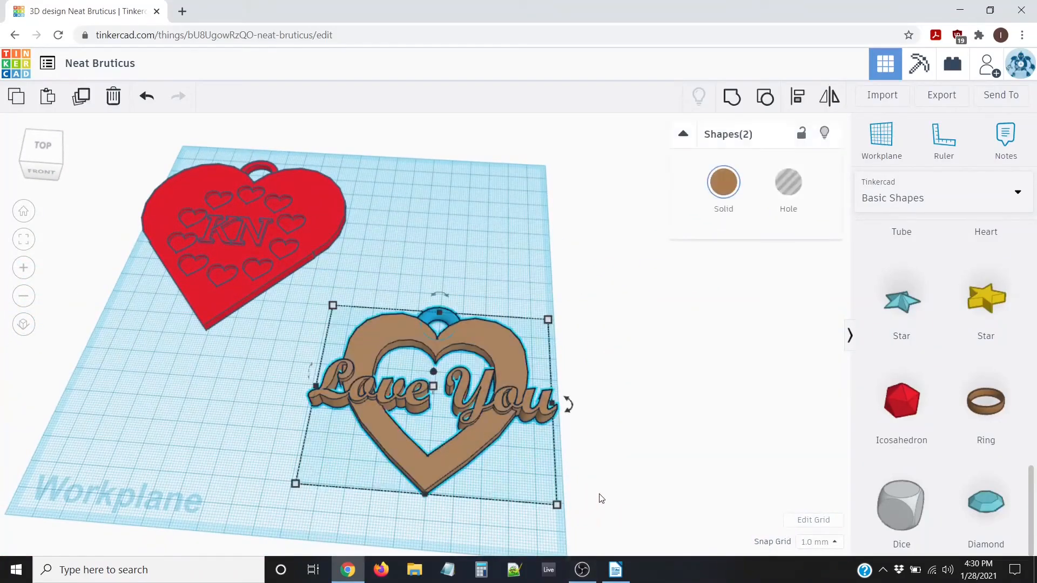
pyautogui.hotkey('ctrl', 'g')
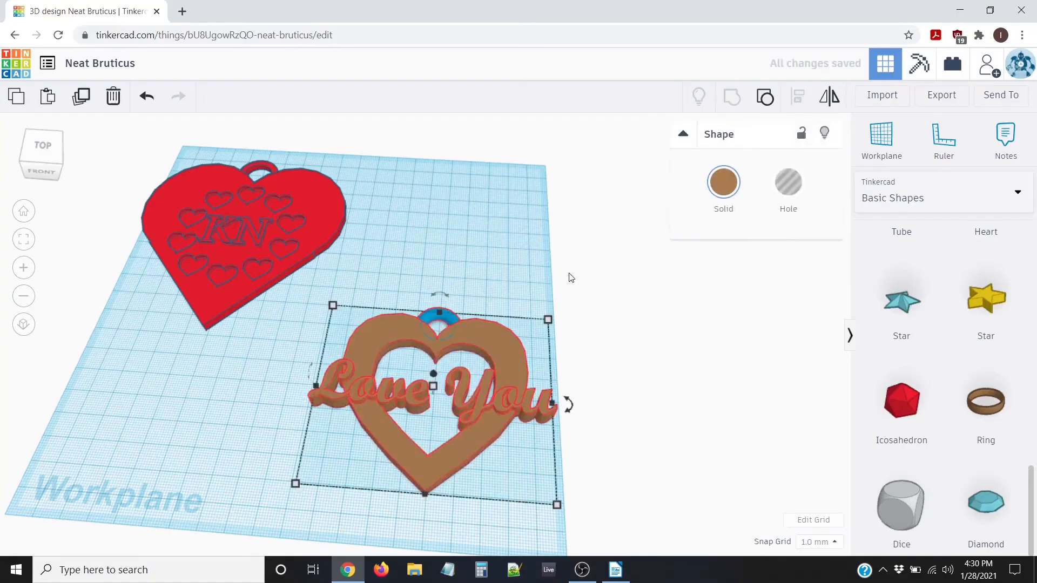
pyautogui.moveTo(567, 275); pyautogui.dragTo(589, 312, button='right')
pyautogui.click(548, 324)
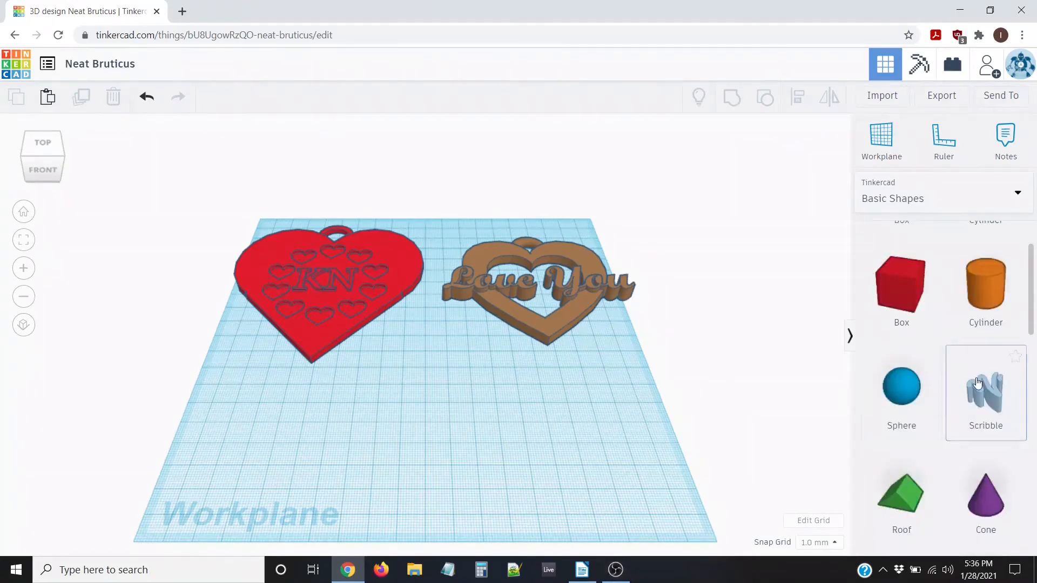
# - Add a Scribble shape in front of the two hearts, draw the left half of a heart with a straight inner edge, and fill it solid
pyautogui.moveTo(986, 391)
pyautogui.mouseDown()
pyautogui.moveTo(458, 458)
pyautogui.moveTo(458, 440)
pyautogui.mouseUp()
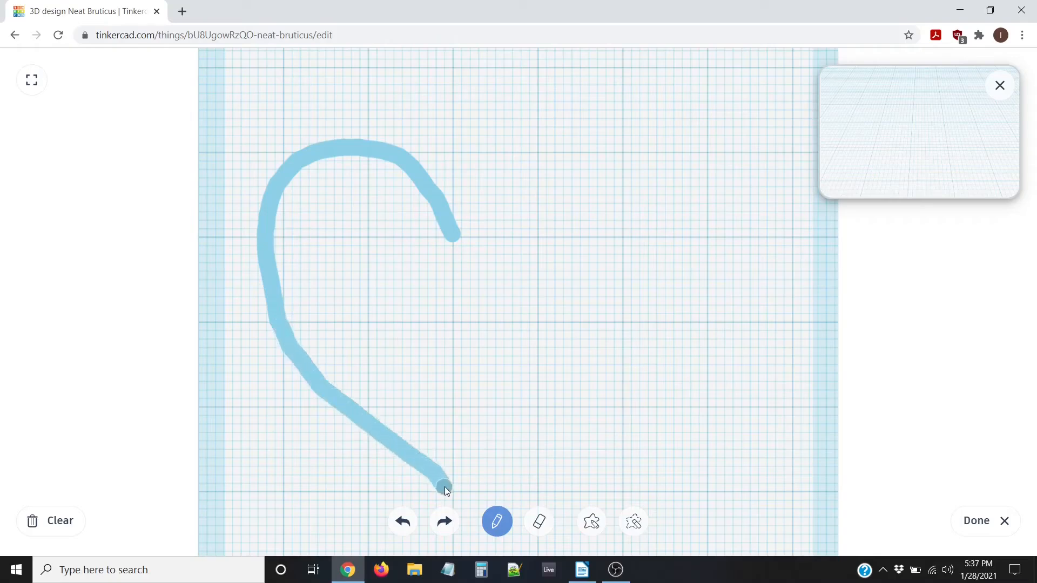
pyautogui.moveTo(448, 493); pyautogui.dragTo(448, 493)
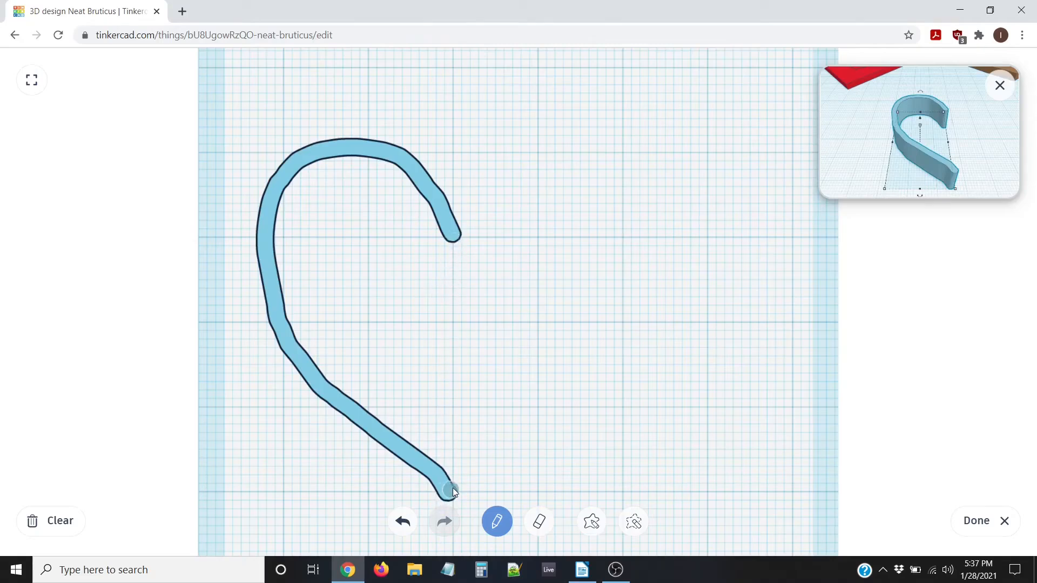
pyautogui.moveTo(451, 489); pyautogui.dragTo(453, 455)
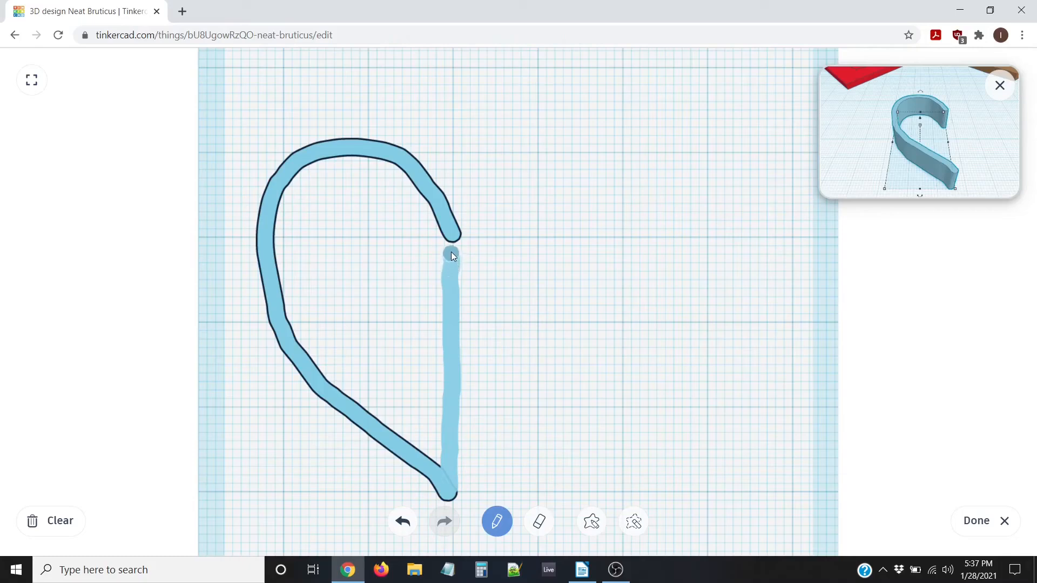
pyautogui.moveTo(454, 244); pyautogui.dragTo(453, 244)
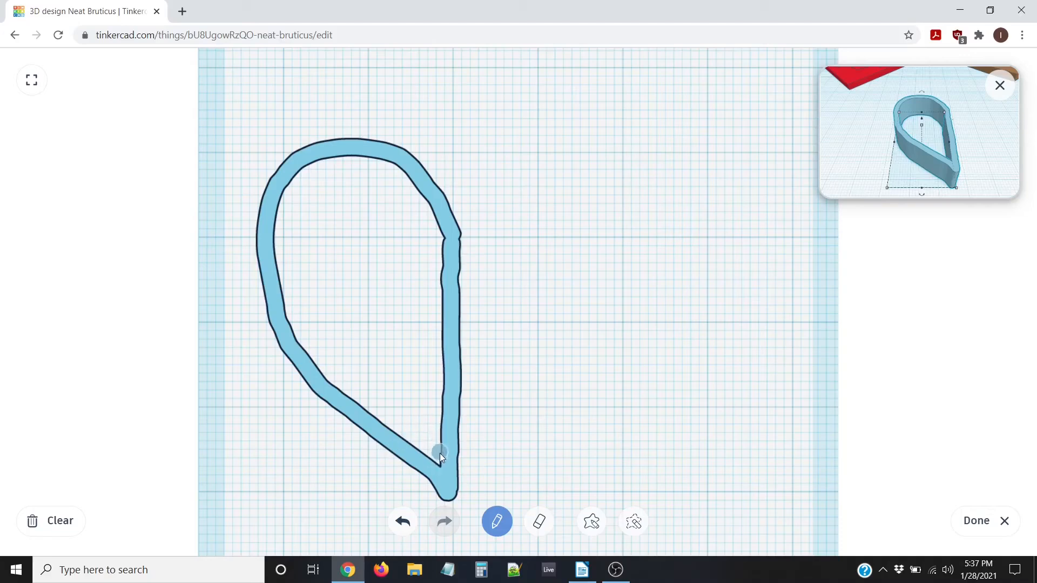
pyautogui.moveTo(435, 380)
pyautogui.mouseDown()
pyautogui.moveTo(342, 243)
pyautogui.moveTo(380, 264)
pyautogui.moveTo(371, 307)
pyautogui.moveTo(392, 327)
pyautogui.moveTo(345, 364)
pyautogui.moveTo(456, 372)
pyautogui.moveTo(391, 373)
pyautogui.moveTo(382, 403)
pyautogui.moveTo(387, 394)
pyautogui.mouseUp()
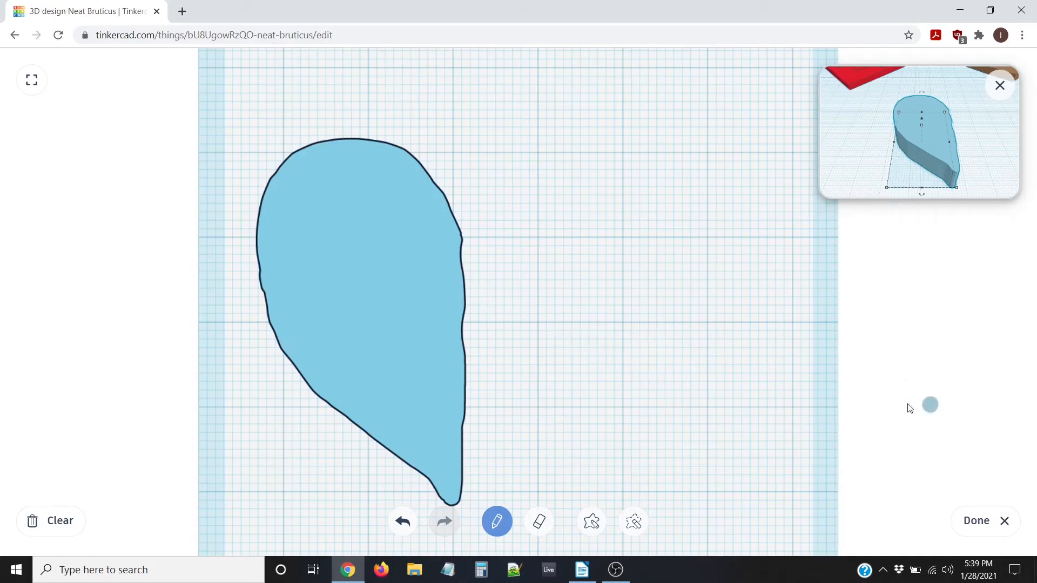
# - Finish the half-heart scribble and duplicate it in place on the workplane
pyautogui.click(972, 525)
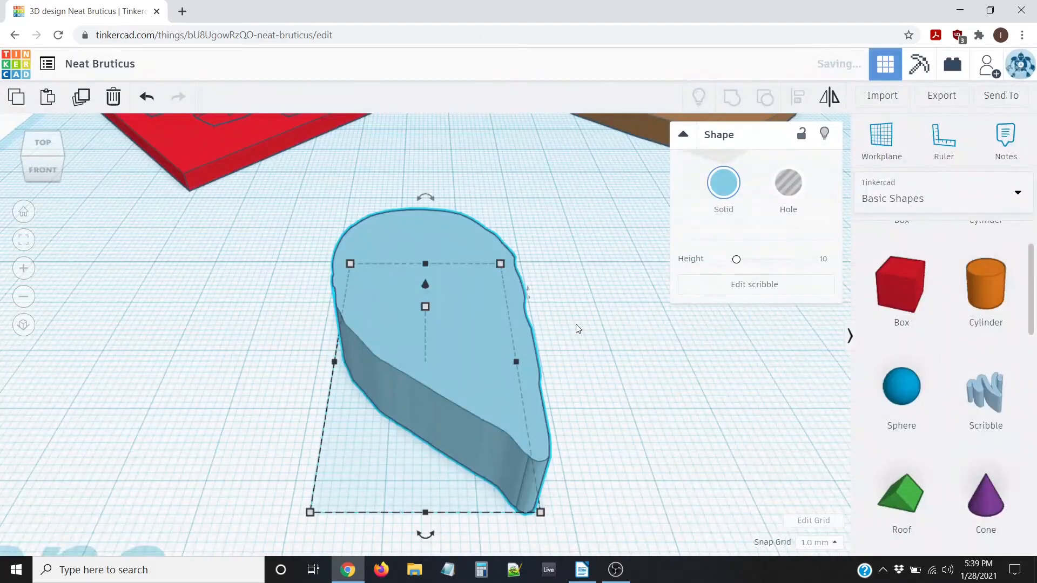
pyautogui.click(42, 143)
pyautogui.scroll(-2, 507, 274)
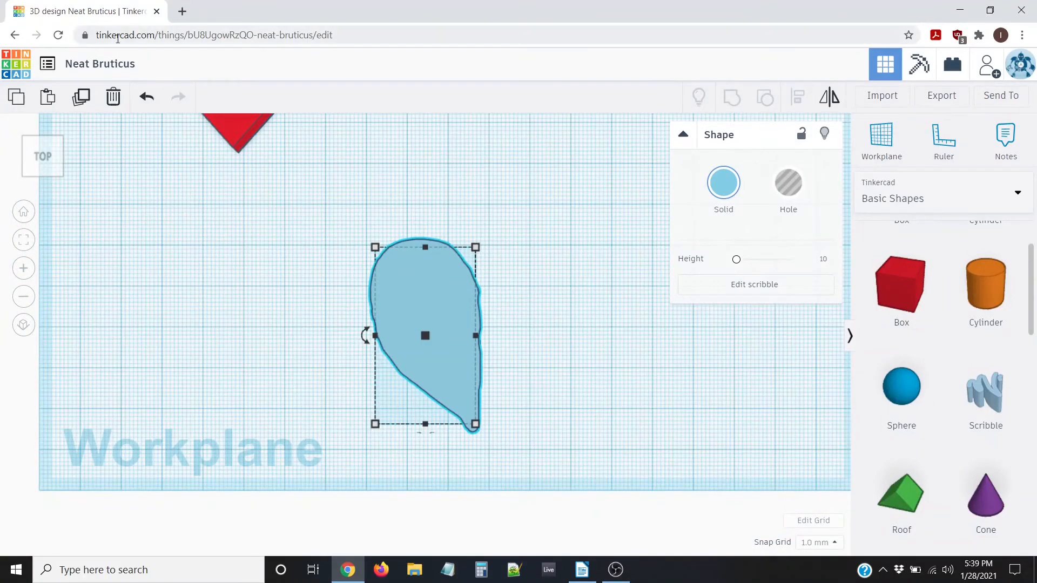
pyautogui.click(82, 97)
pyautogui.moveTo(540, 331); pyautogui.dragTo(531, 299, button='right')
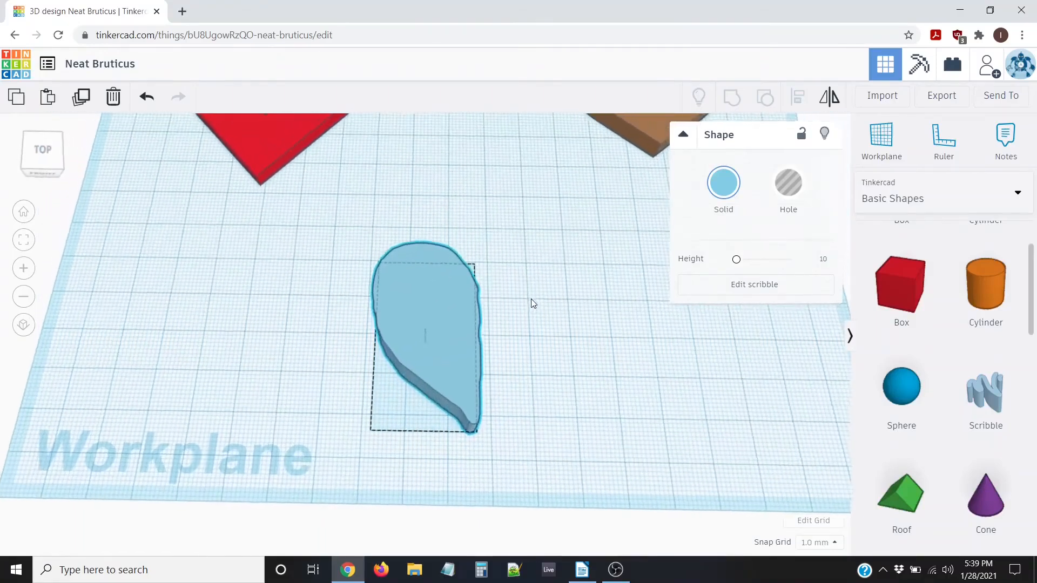
# - Mirror the duplicated half heart left-to-right and deselect it
pyautogui.click(829, 97)
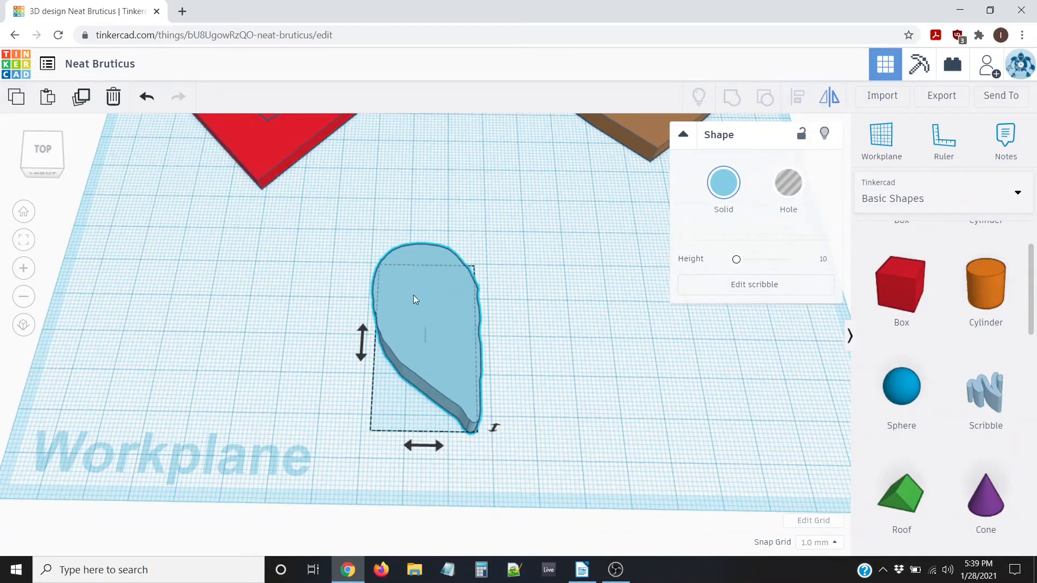
pyautogui.moveTo(256, 409); pyautogui.dragTo(290, 392, button='right')
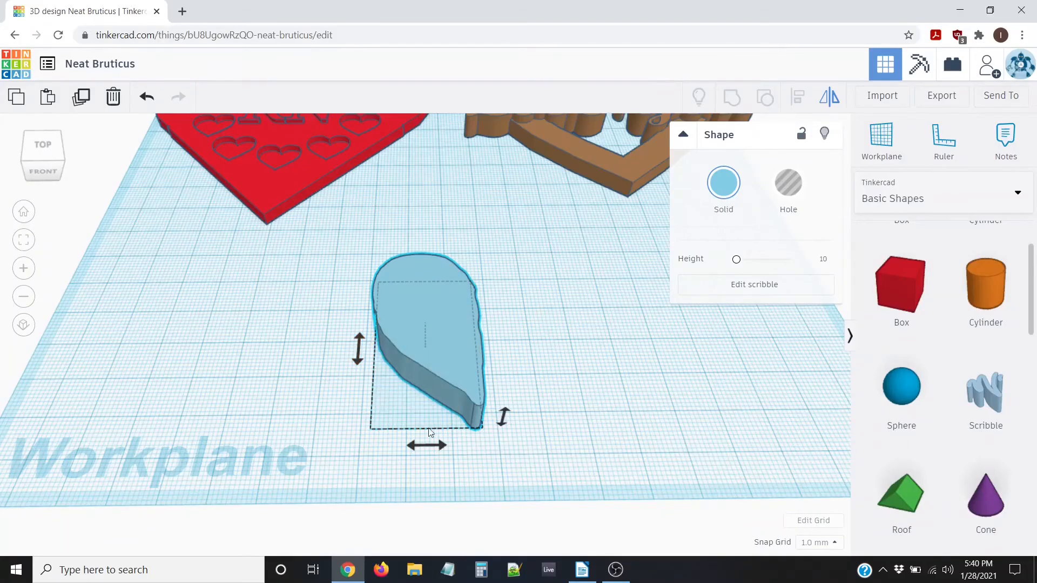
pyautogui.click(423, 448)
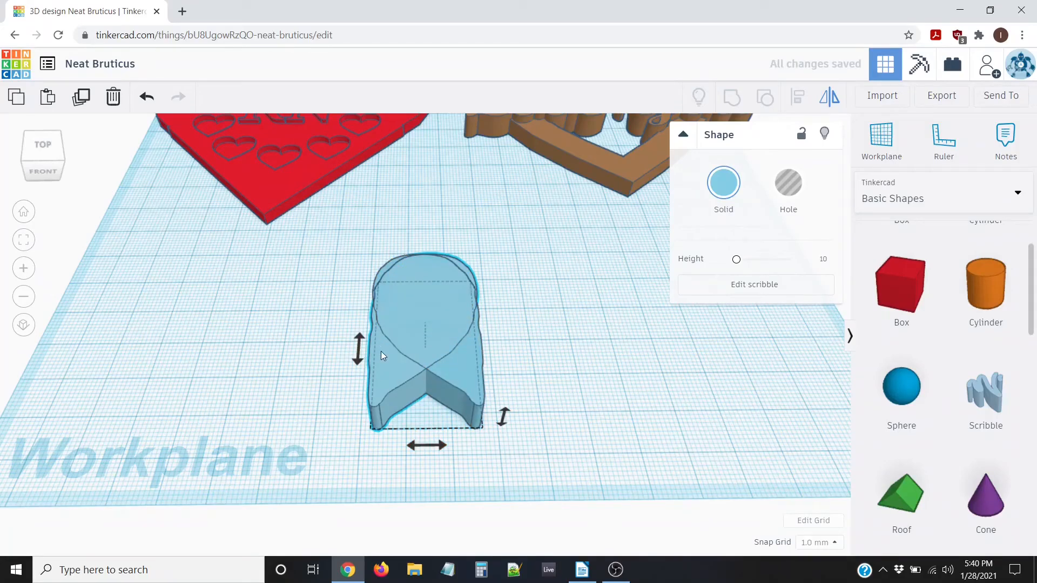
pyautogui.click(348, 362)
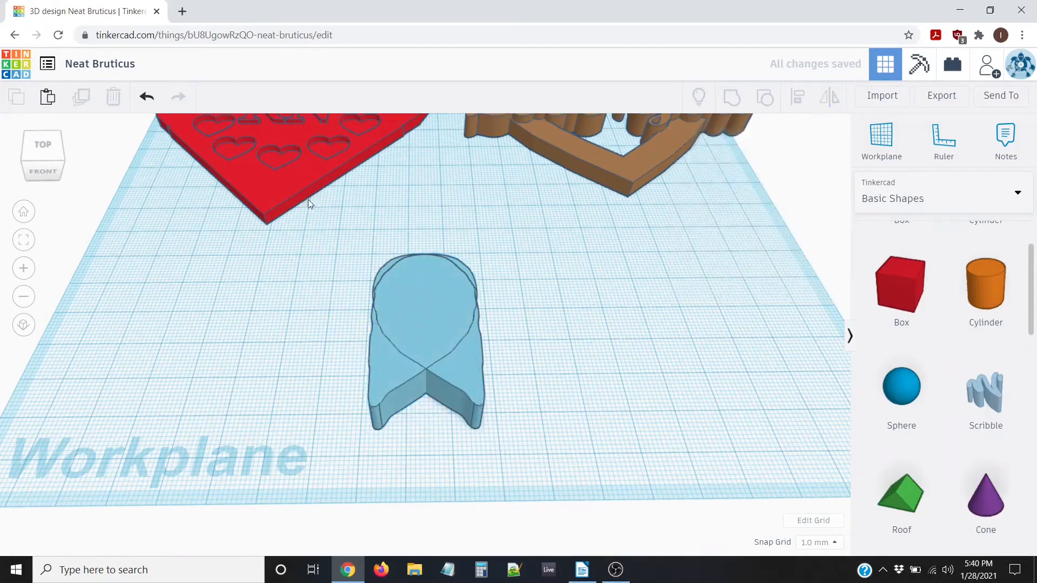
# - Move the mirrored half about 21 mm to the right so both halves form a heart with overlapping inner edges
pyautogui.click(48, 147)
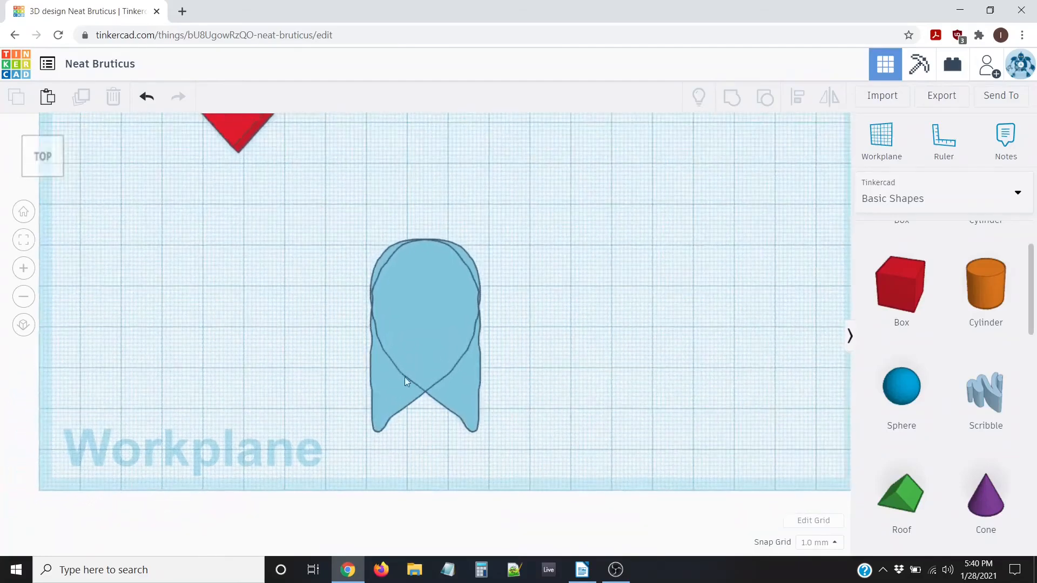
pyautogui.click(386, 385)
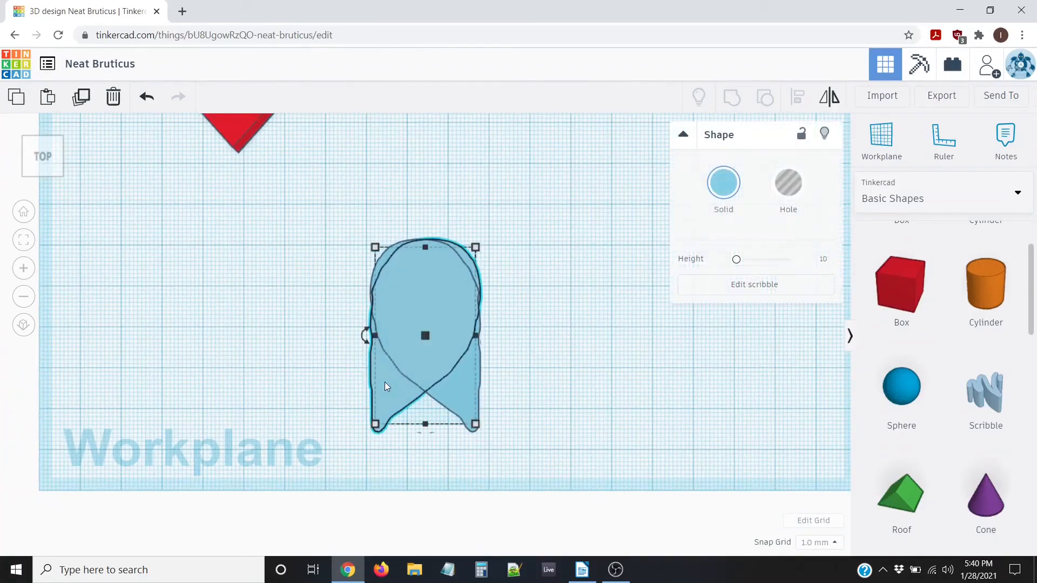
pyautogui.press('Right')
pyautogui.press('Right')
pyautogui.press('Right')
pyautogui.press('Right')
pyautogui.press('Right')
pyautogui.press('Right')
pyautogui.press('Right')
pyautogui.press('Right')
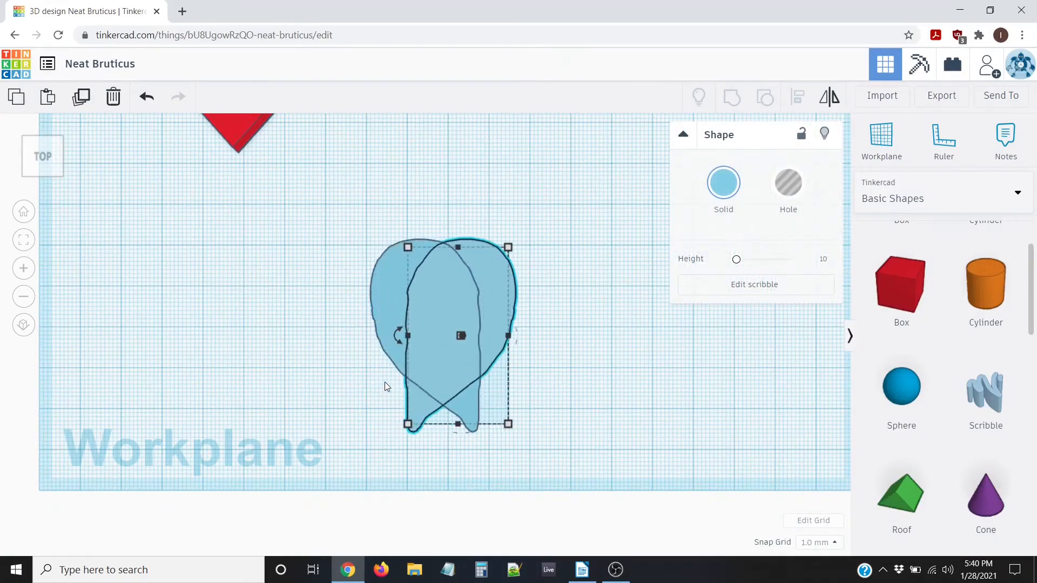
pyautogui.press('Right')
pyautogui.press('Right')
pyautogui.press('Right')
pyautogui.press('Right')
pyautogui.press('Right')
pyautogui.press('Right')
pyautogui.press('Right')
pyautogui.press('Right')
pyautogui.press('Right')
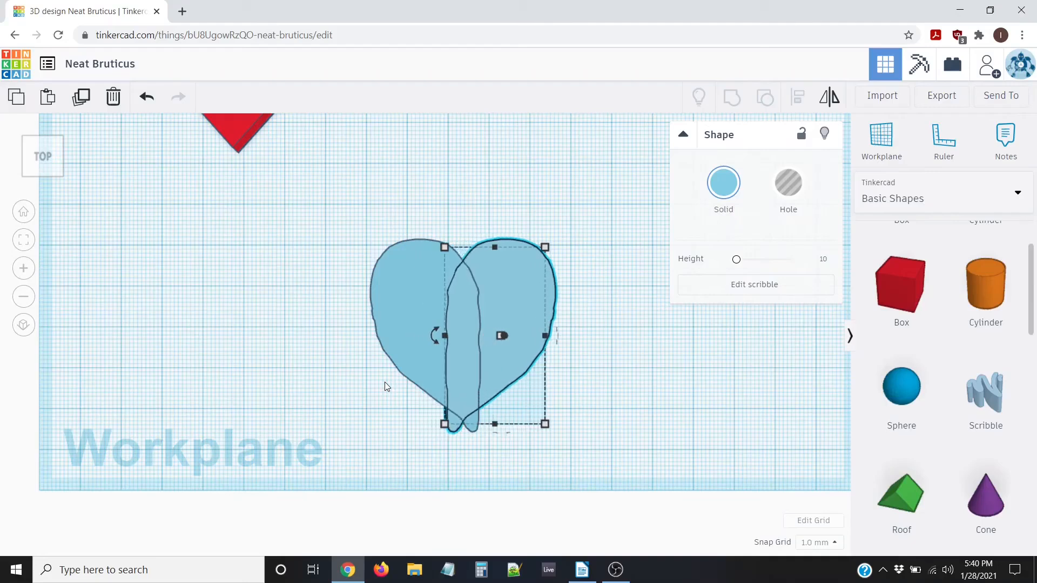
pyautogui.press('Right')
pyautogui.press('Right')
pyautogui.press('Right')
pyautogui.press('Right')
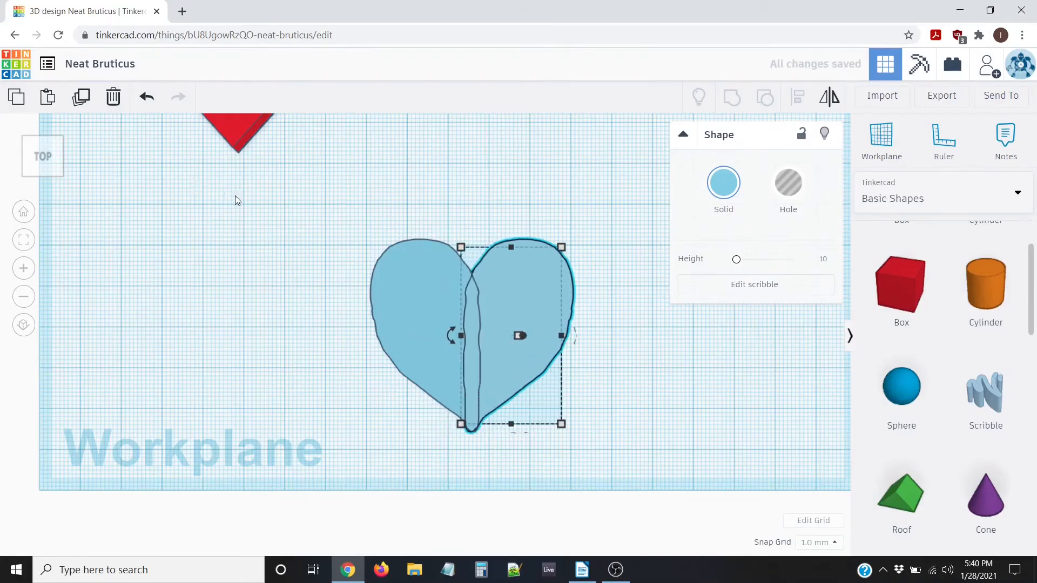
# - Shift the right half another 1 mm to the right to narrow the overlap, and deselect it
pyautogui.scroll(2, 259, 203)
pyautogui.moveTo(292, 265); pyautogui.dragTo(255, 181, button='middle')
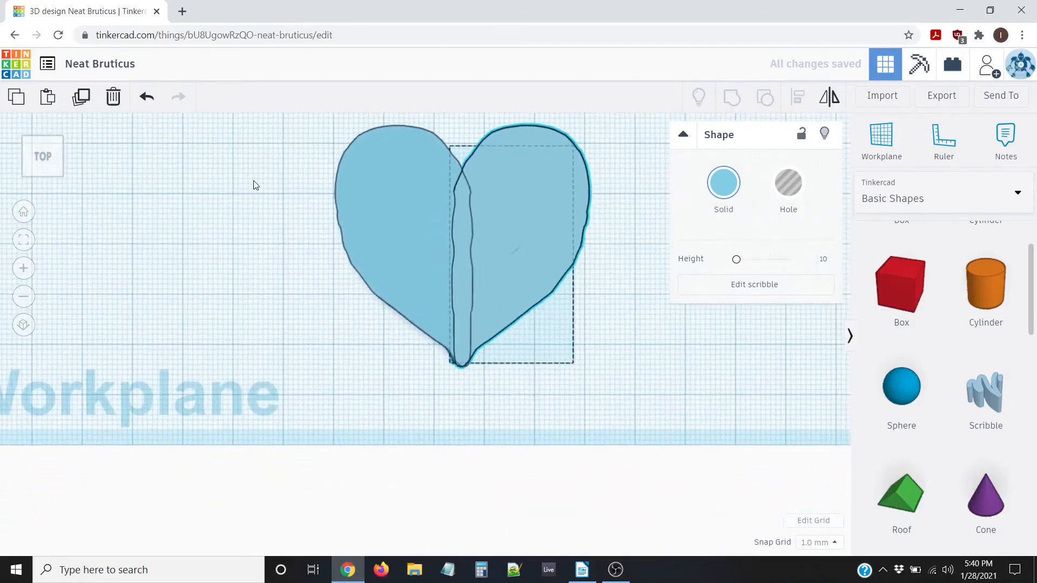
pyautogui.click(316, 250)
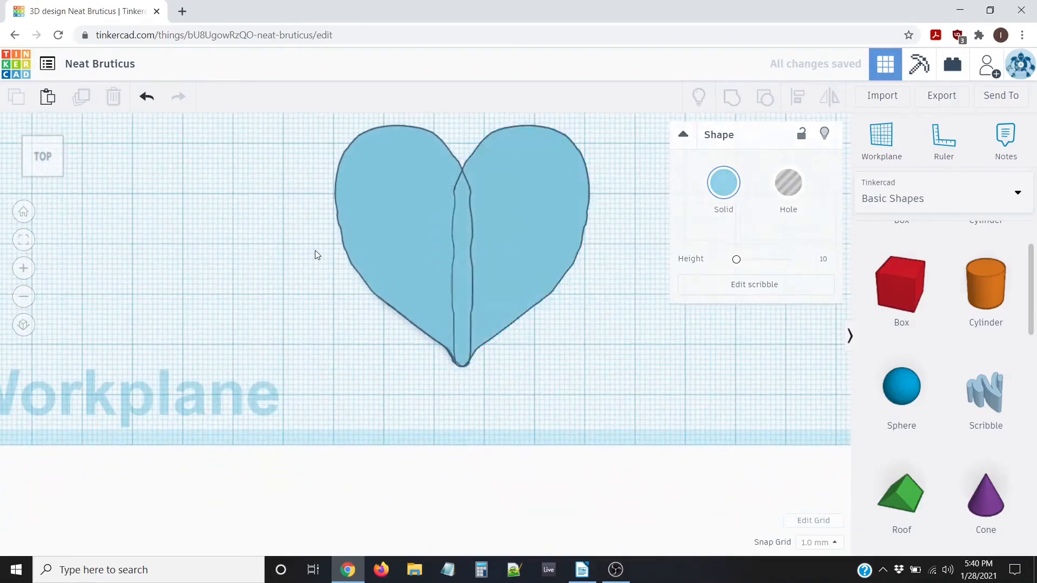
pyautogui.click(534, 166)
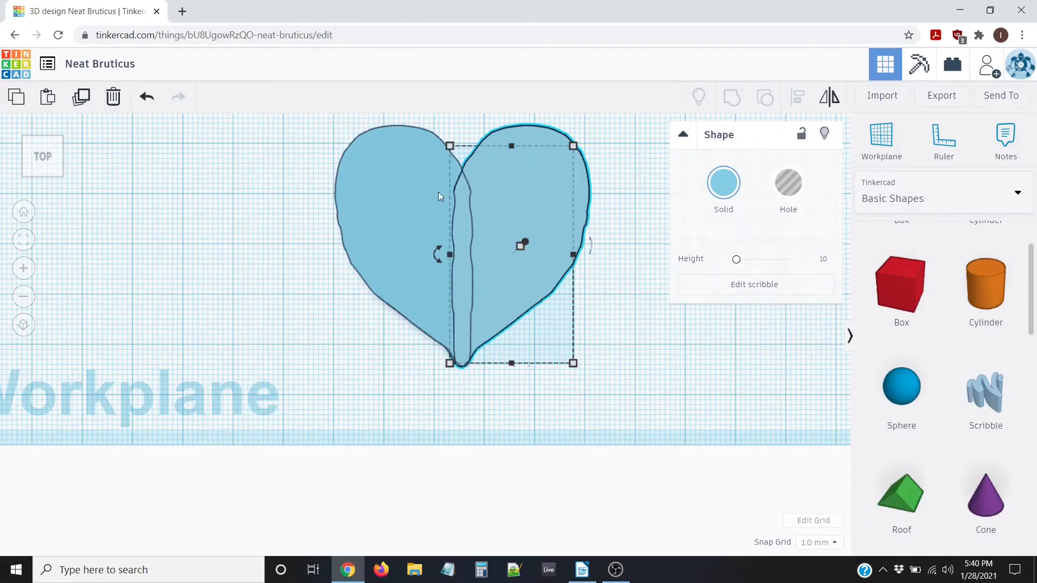
pyautogui.press('Right')
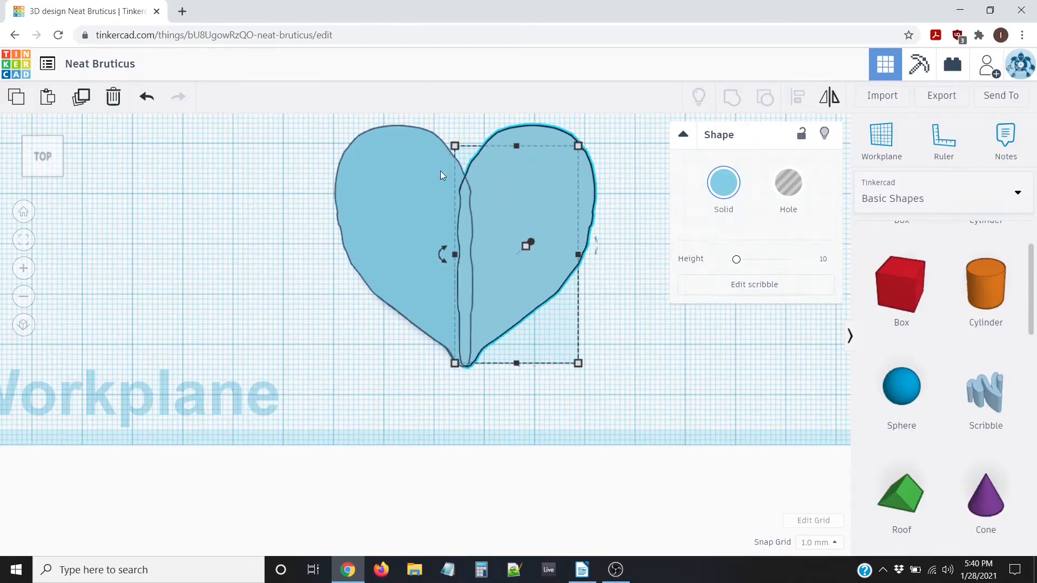
pyautogui.click(288, 318)
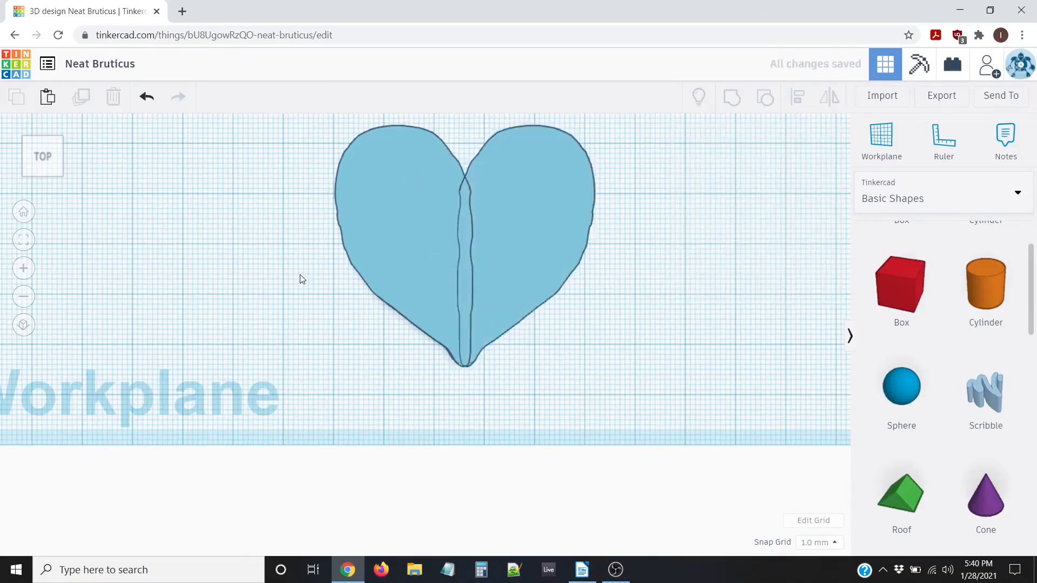
pyautogui.scroll(-3, 297, 280)
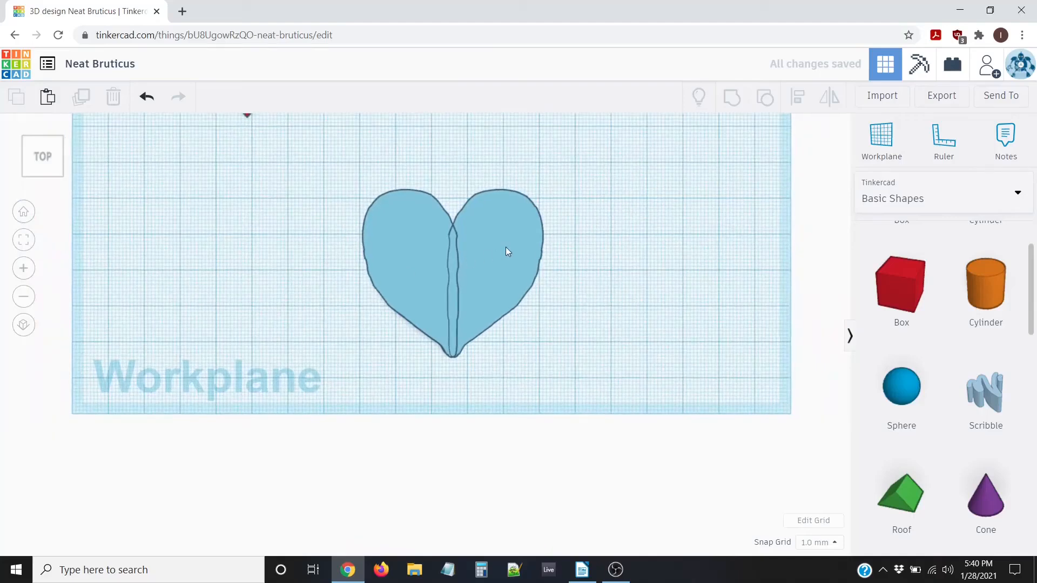
# - Set the snap grid to 0.1 mm and nudge the right half slightly left towards the other half
pyautogui.click(477, 245)
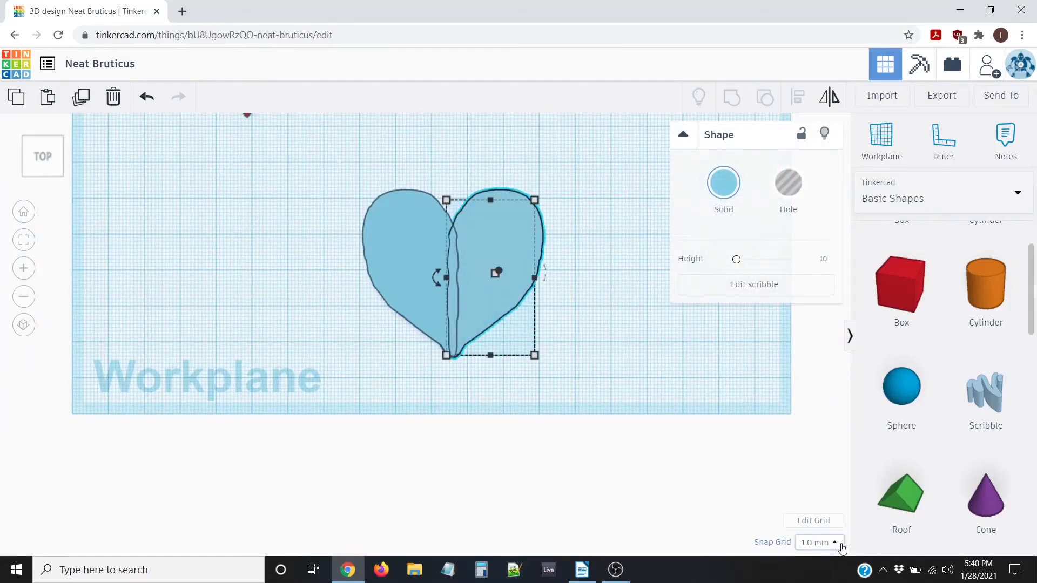
pyautogui.click(838, 542)
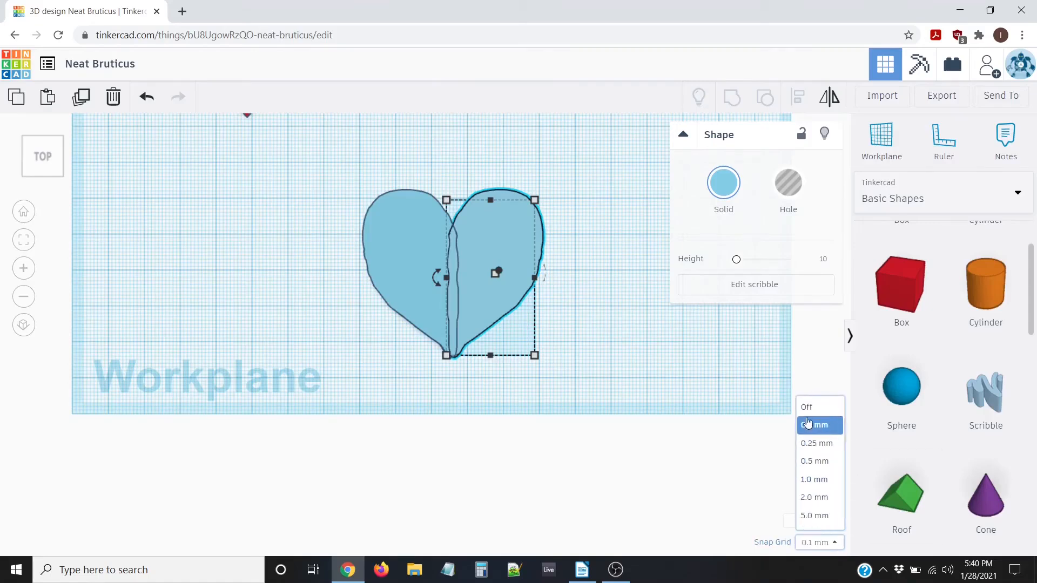
pyautogui.click(816, 423)
pyautogui.scroll(2, 481, 203)
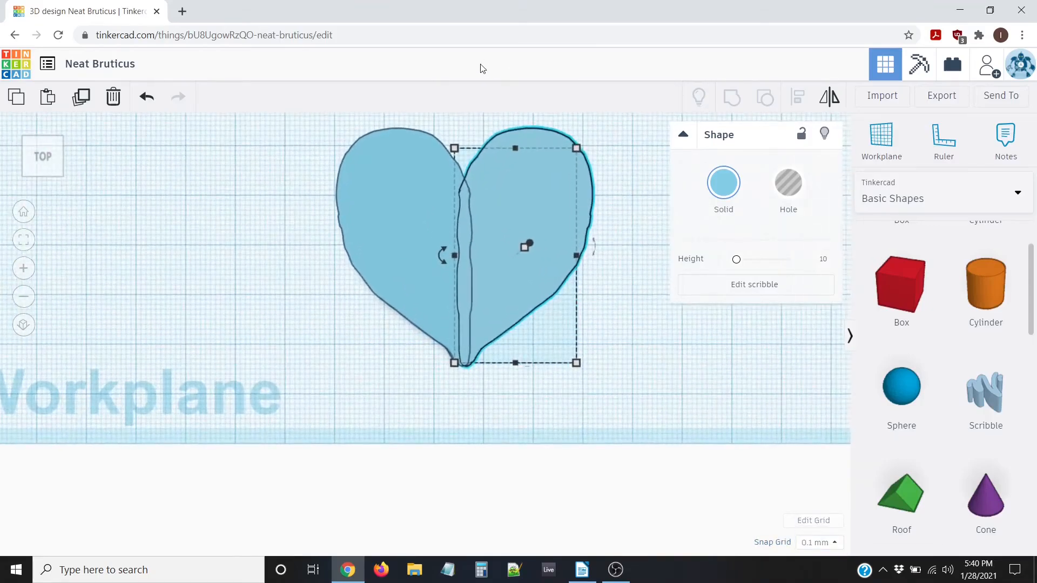
pyautogui.moveTo(454, 125); pyautogui.dragTo(444, 164, button='middle')
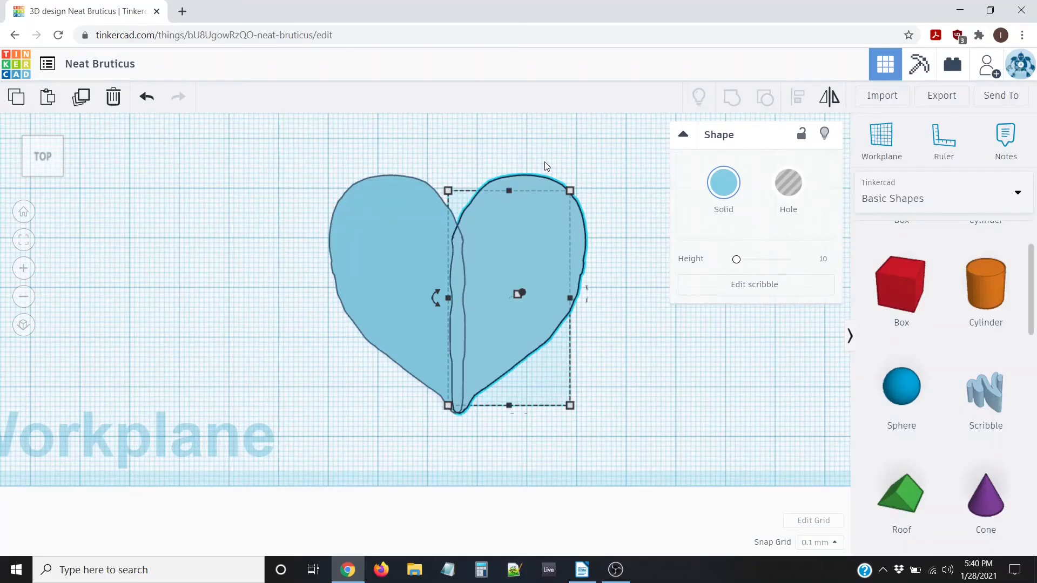
pyautogui.press('Left')
pyautogui.press('Left')
pyautogui.press('Left')
pyautogui.press('Left')
pyautogui.press('Left')
pyautogui.press('Left')
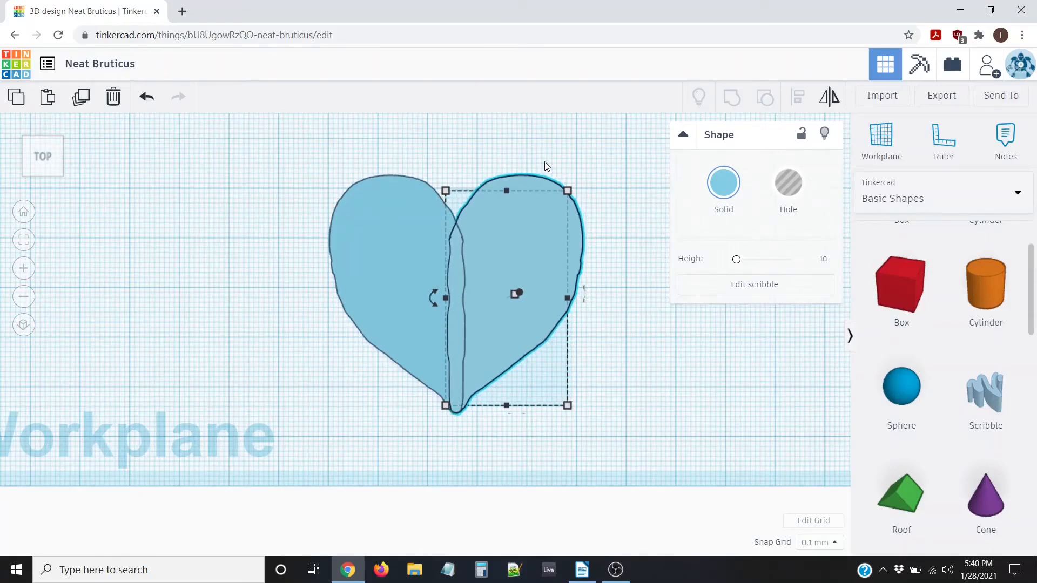
# - Nudge the right half further left in 0.1 mm increments to widen its overlap with the left half
pyautogui.scroll(-3, 292, 343)
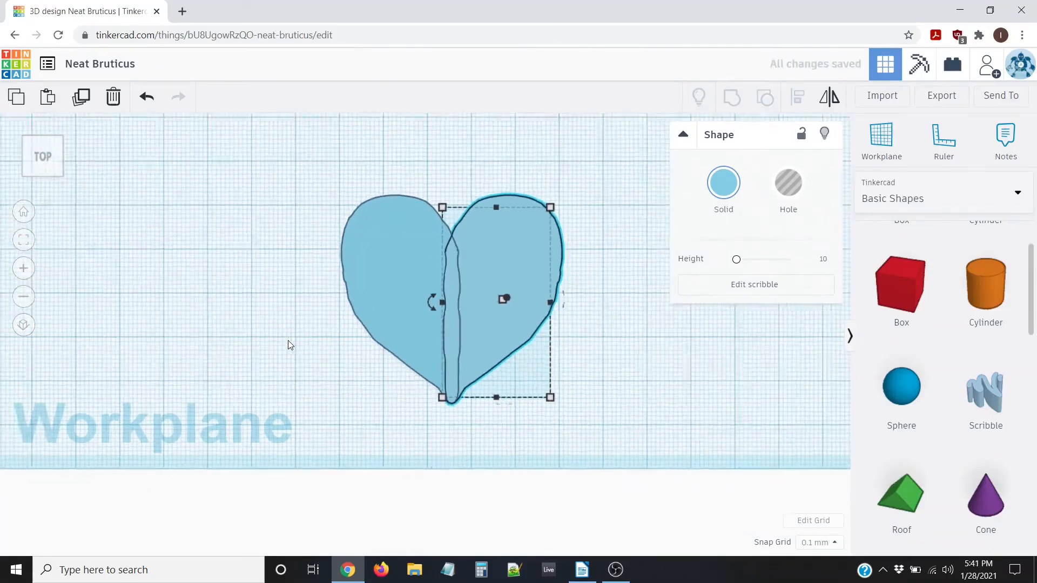
pyautogui.scroll(4, 301, 358)
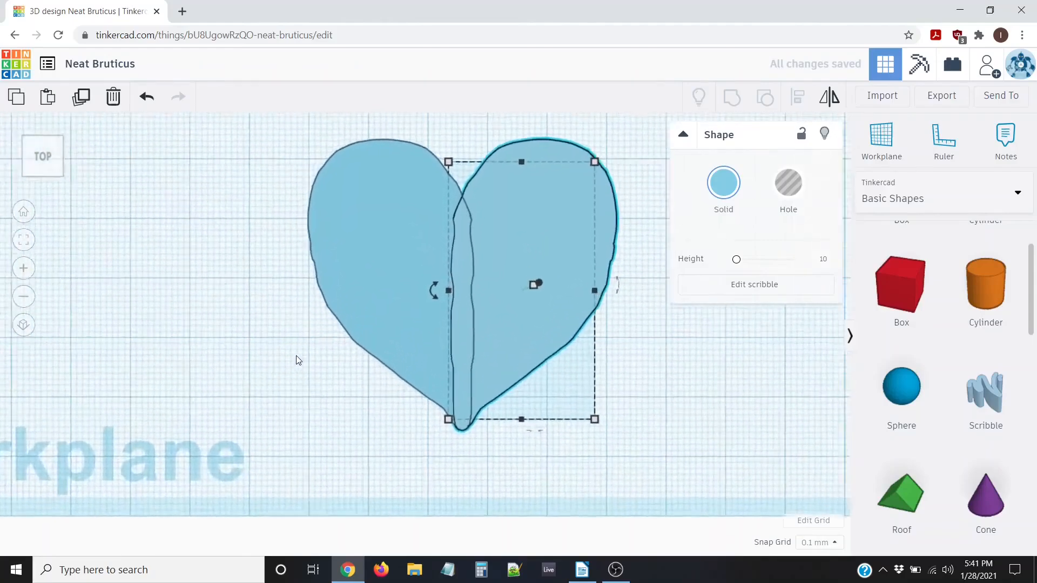
pyautogui.scroll(-1, 420, 308)
pyautogui.press('Left')
pyautogui.press('Left')
pyautogui.press('Left')
pyautogui.press('Left')
pyautogui.press('Left')
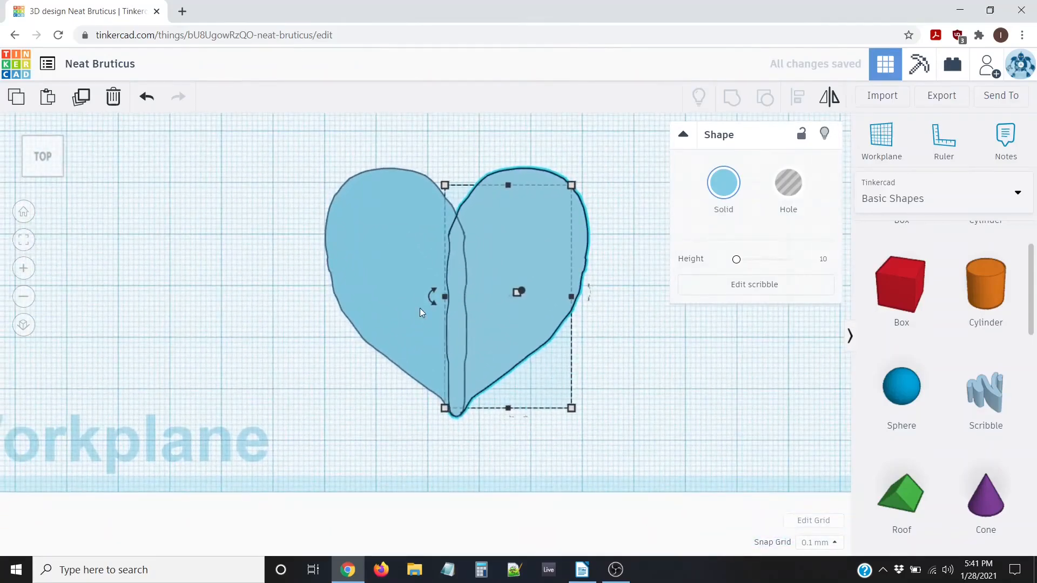
pyautogui.press('Left')
pyautogui.press('Left')
pyautogui.press('Left')
pyautogui.press('Left')
pyautogui.press('Left')
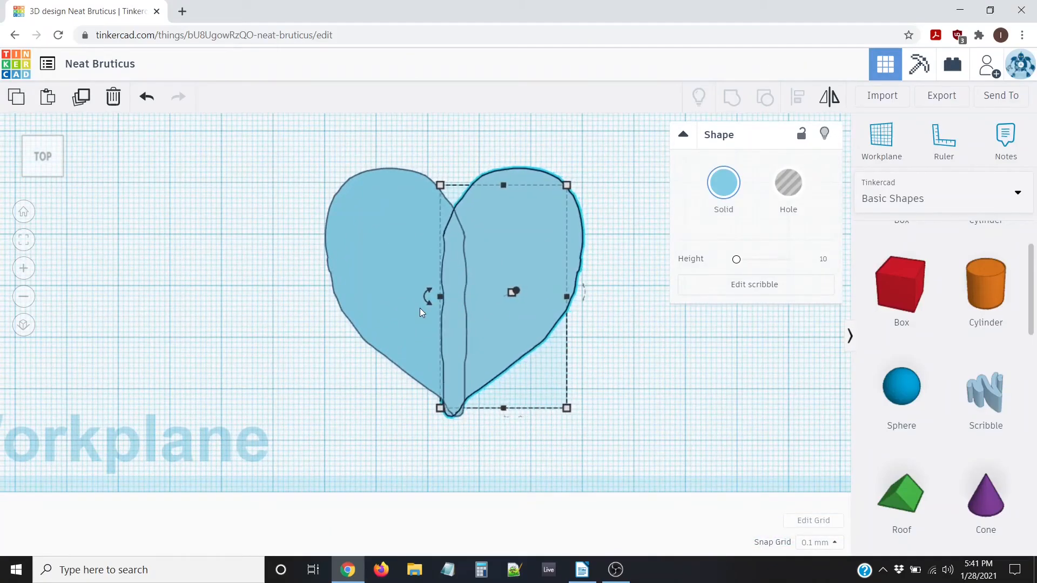
pyautogui.press('Left')
pyautogui.press('Left')
pyautogui.press('Left')
pyautogui.press('Left')
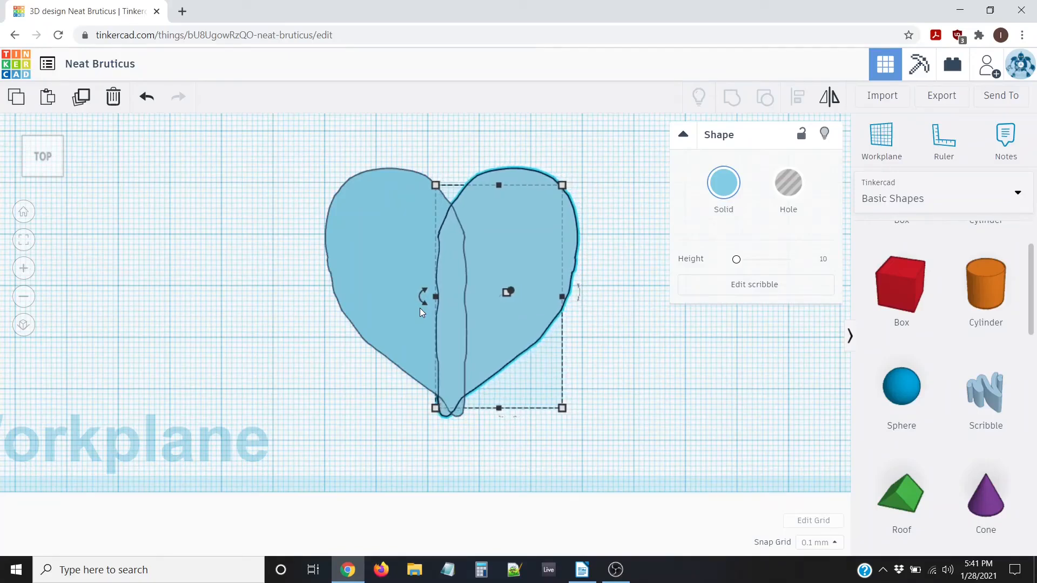
# - Nudge the right half back to the right in 0.1 mm increments until the lower tips of both halves coincide
pyautogui.press('Right')
pyautogui.press('Right')
pyautogui.press('Right')
pyautogui.press('Right')
pyautogui.press('Right')
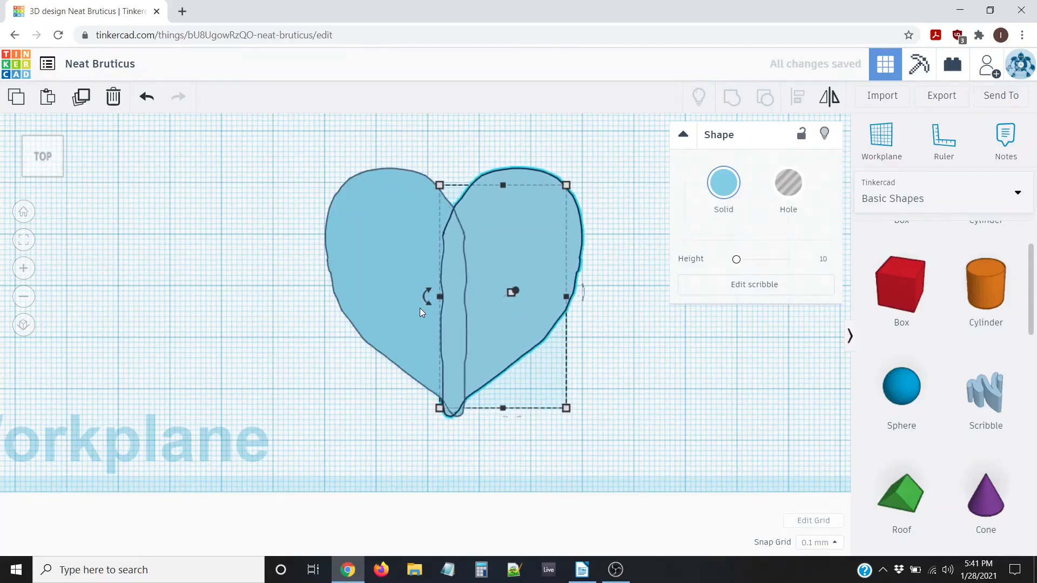
pyautogui.press('Right')
pyautogui.press('Right')
pyautogui.press('Right')
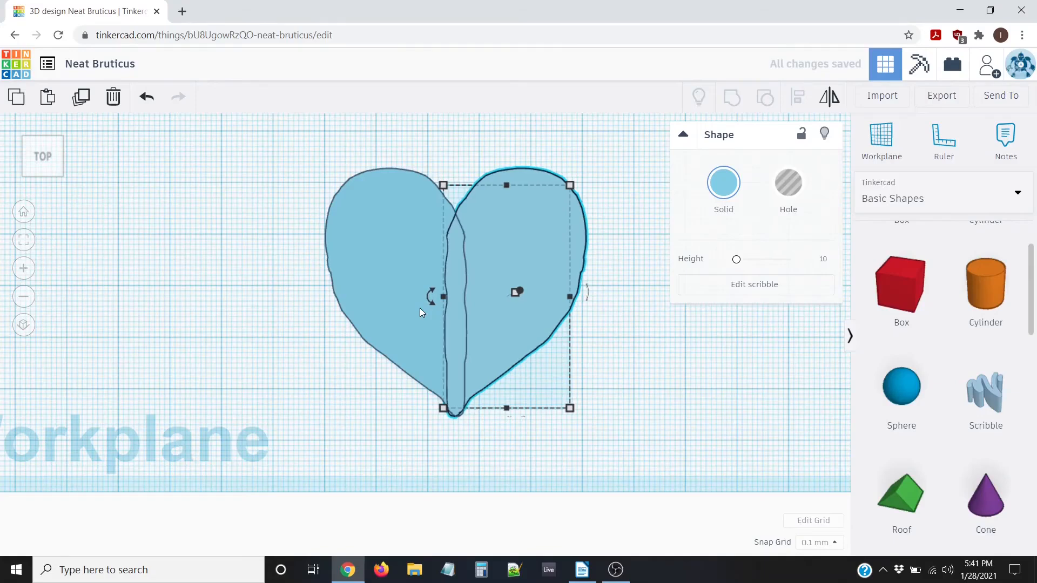
pyautogui.press('Left')
pyautogui.press('Right')
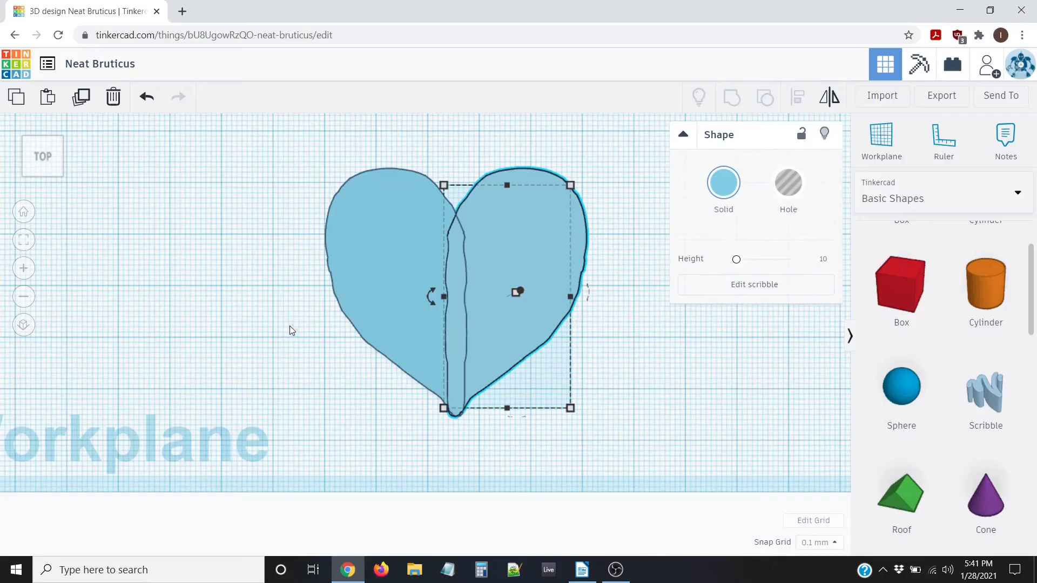
# - Group the two overlapping halves into a single heart
pyautogui.click(310, 209)
pyautogui.scroll(-3, 286, 325)
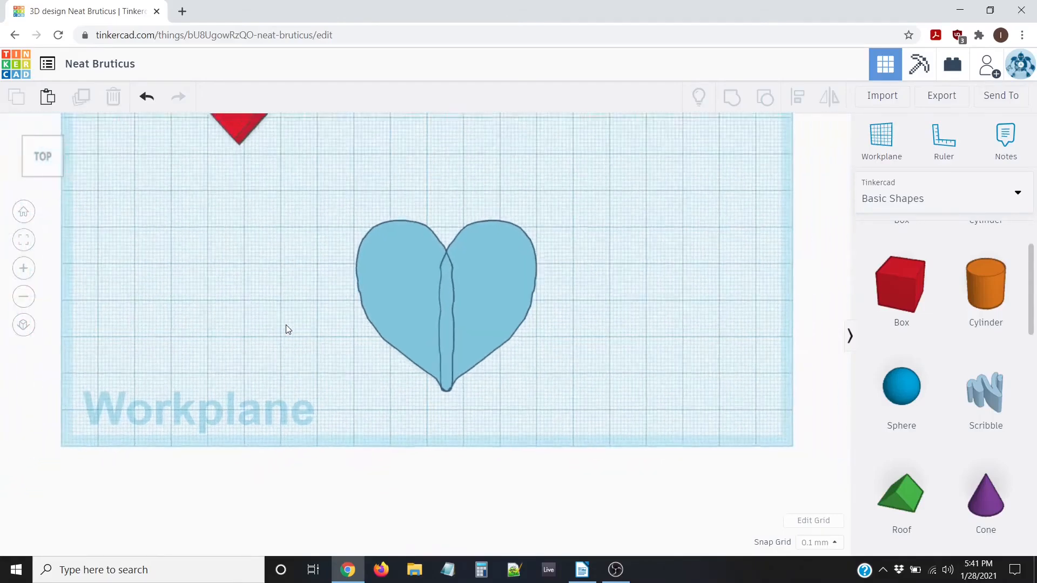
pyautogui.scroll(1, 286, 325)
pyautogui.scroll(-1, 286, 325)
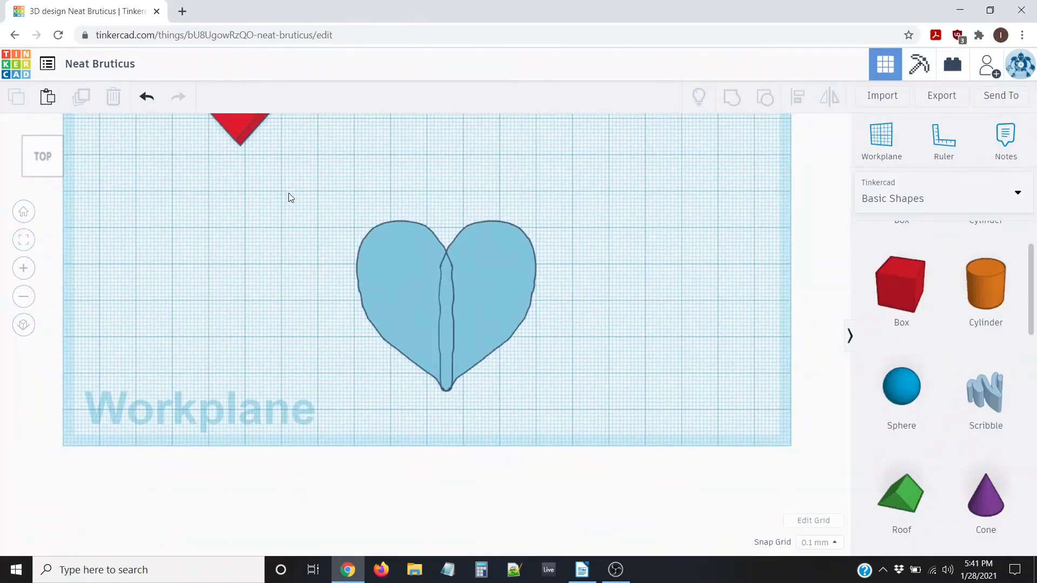
pyautogui.moveTo(317, 221); pyautogui.dragTo(621, 411)
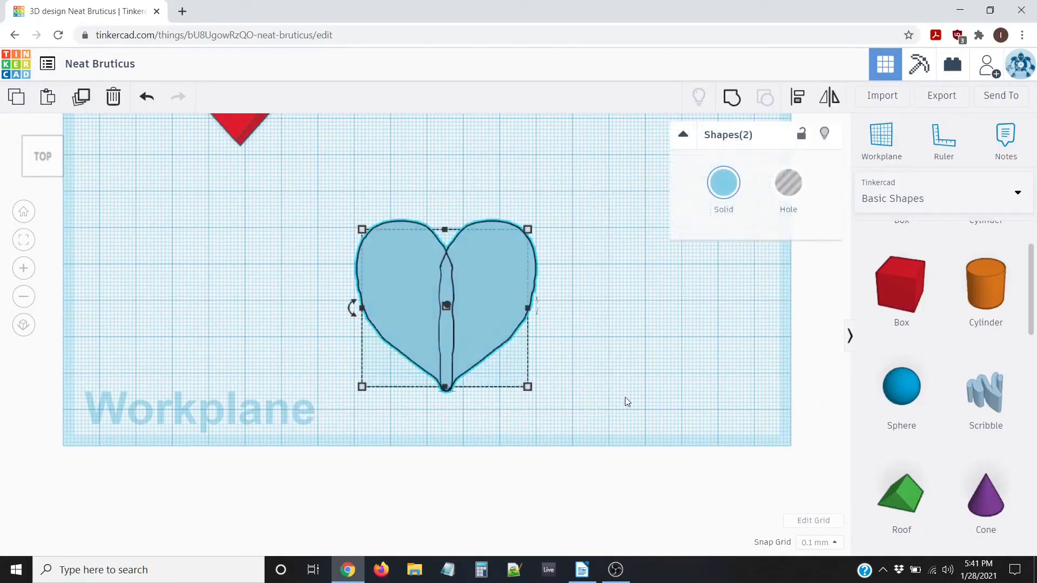
pyautogui.click(733, 100)
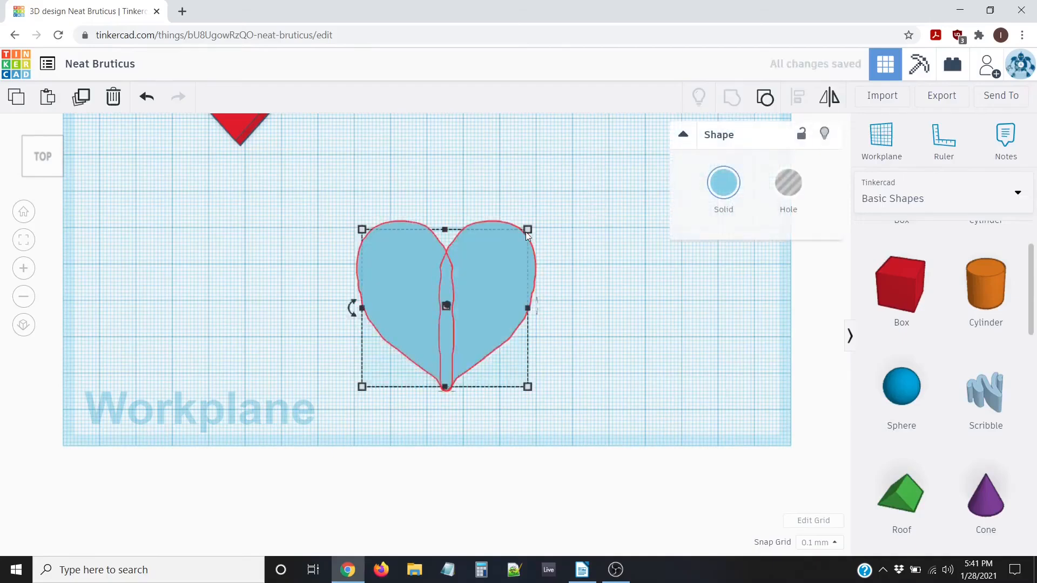
# - Examine the grouped heart's outline up close and compare it with the other heart pieces on the workplane
pyautogui.click(572, 310)
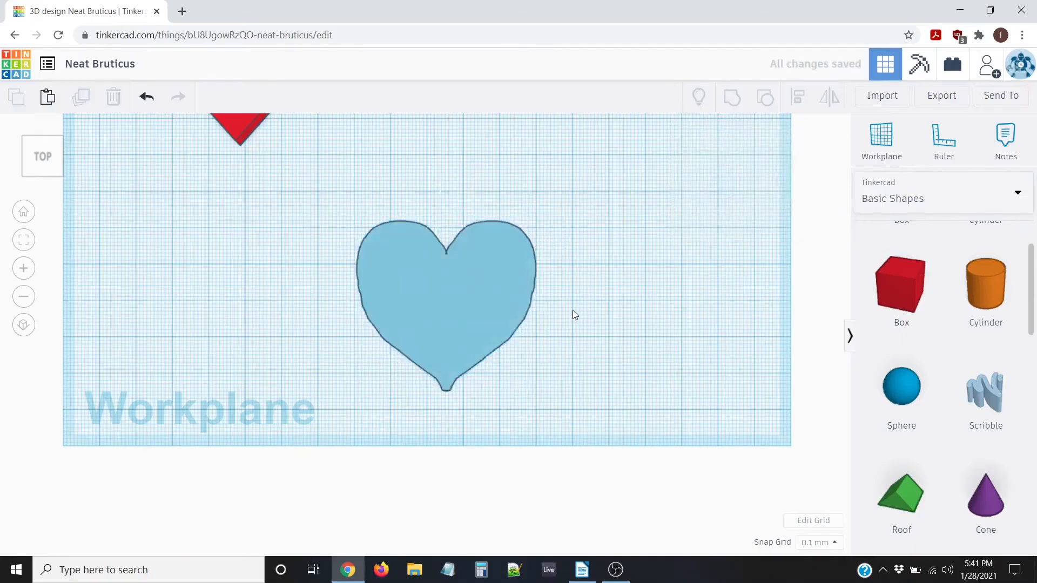
pyautogui.scroll(4, 573, 310)
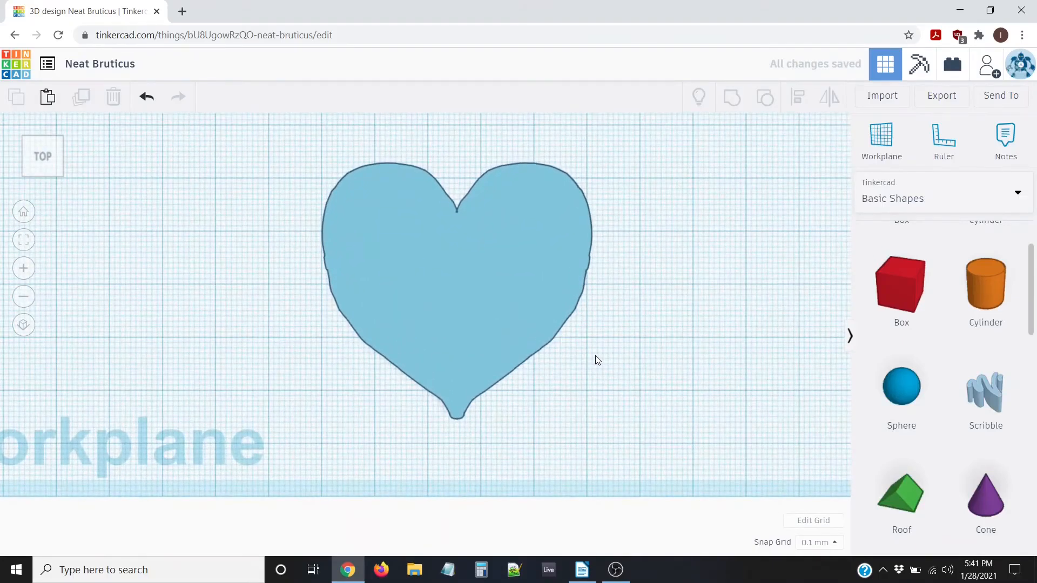
pyautogui.scroll(-3, 595, 359)
pyautogui.moveTo(585, 357)
pyautogui.mouseDown(button='right')
pyautogui.moveTo(484, 292)
pyautogui.moveTo(625, 265)
pyautogui.moveTo(607, 325)
pyautogui.moveTo(584, 343)
pyautogui.moveTo(597, 355)
pyautogui.moveTo(585, 363)
pyautogui.moveTo(584, 343)
pyautogui.mouseUp(button='right')
pyautogui.scroll(-5, 519, 317)
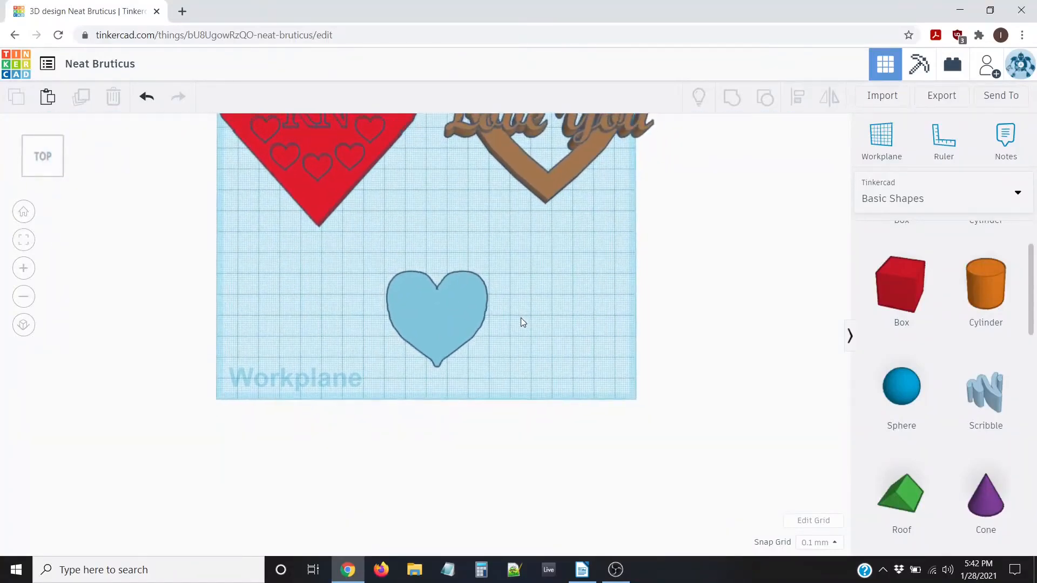
pyautogui.scroll(-3, 513, 311)
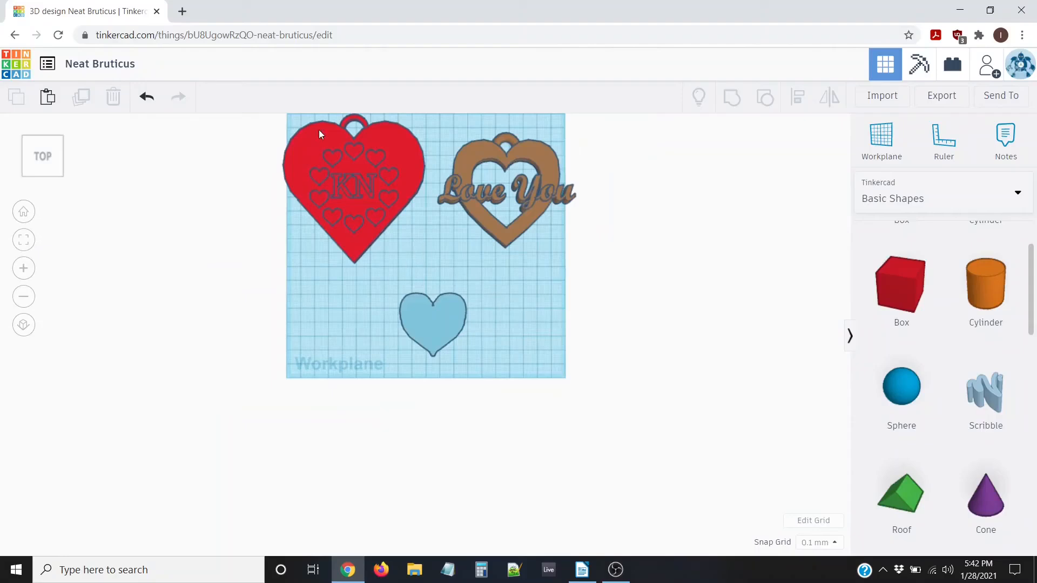
pyautogui.scroll(4, 341, 233)
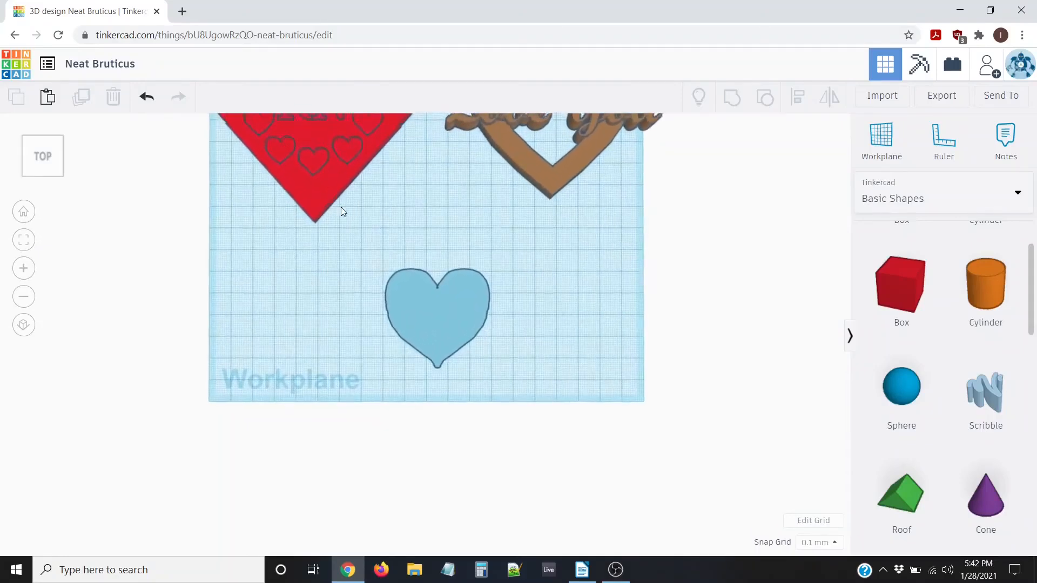
pyautogui.scroll(-4, 343, 204)
pyautogui.scroll(-1, 502, 199)
pyautogui.scroll(5, 418, 270)
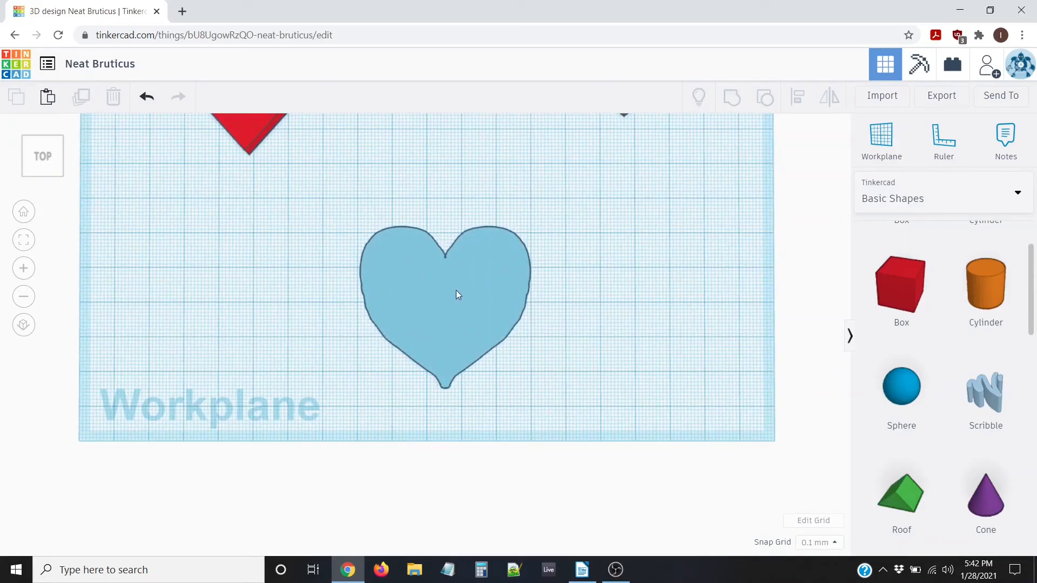
# - Change the solid colour of the grouped heart to red
pyautogui.scroll(2, 527, 310)
pyautogui.click(420, 314)
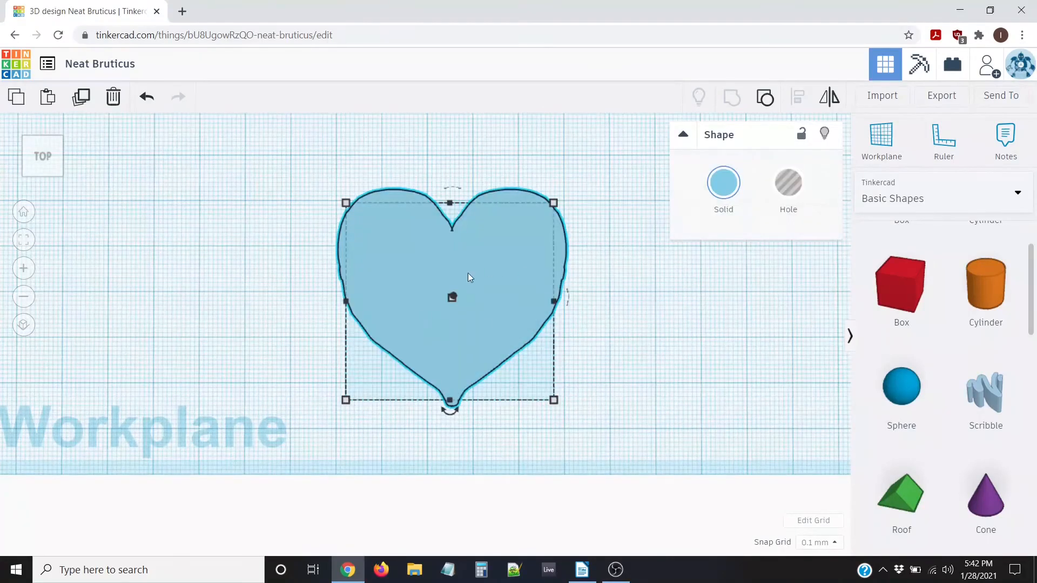
pyautogui.click(724, 181)
pyautogui.click(712, 308)
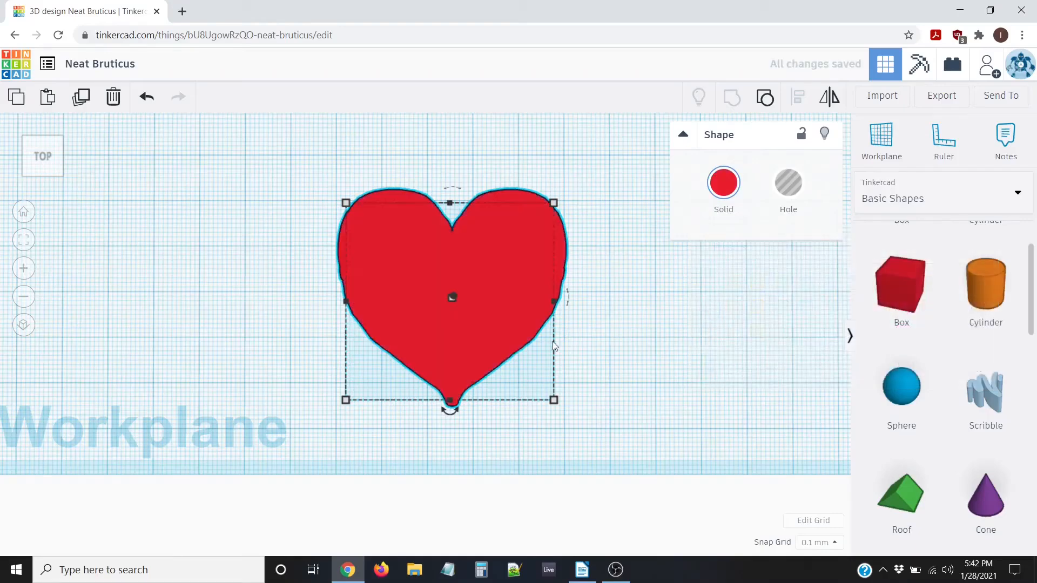
# - Set the red heart's height to 5 mm
pyautogui.scroll(-2, 559, 346)
pyautogui.moveTo(561, 342); pyautogui.dragTo(559, 294, button='right')
pyautogui.scroll(1, 492, 291)
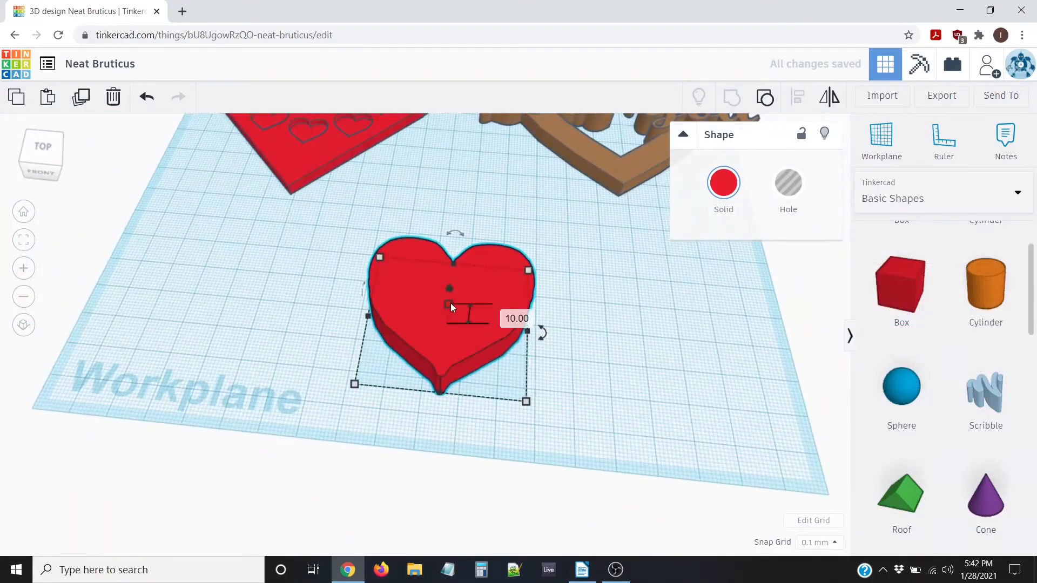
pyautogui.click(447, 304)
pyautogui.moveTo(517, 409); pyautogui.dragTo(513, 370, button='right')
pyautogui.click(450, 306)
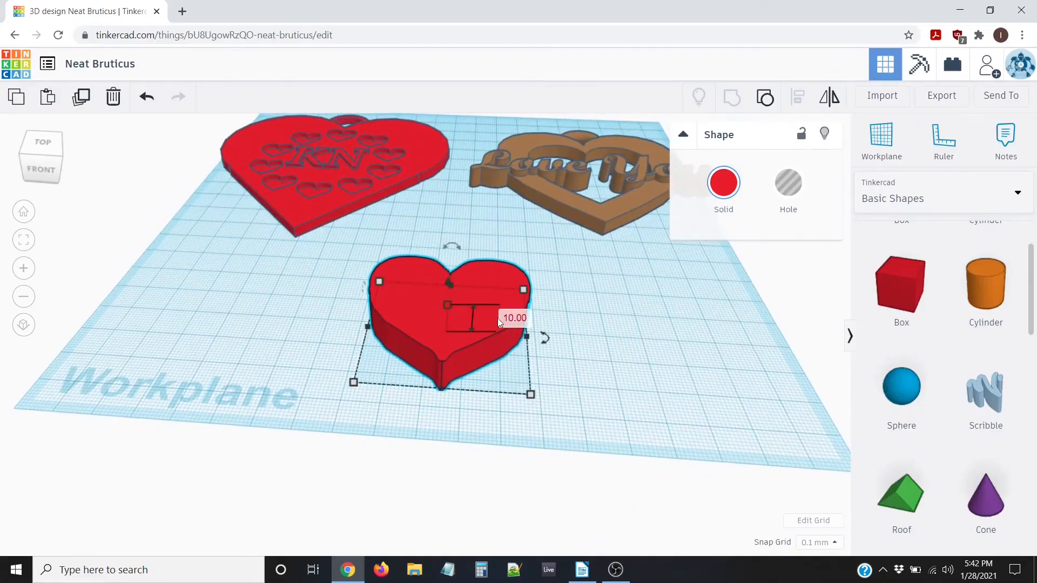
pyautogui.click(506, 318)
pyautogui.write('5')
pyautogui.press('Return')
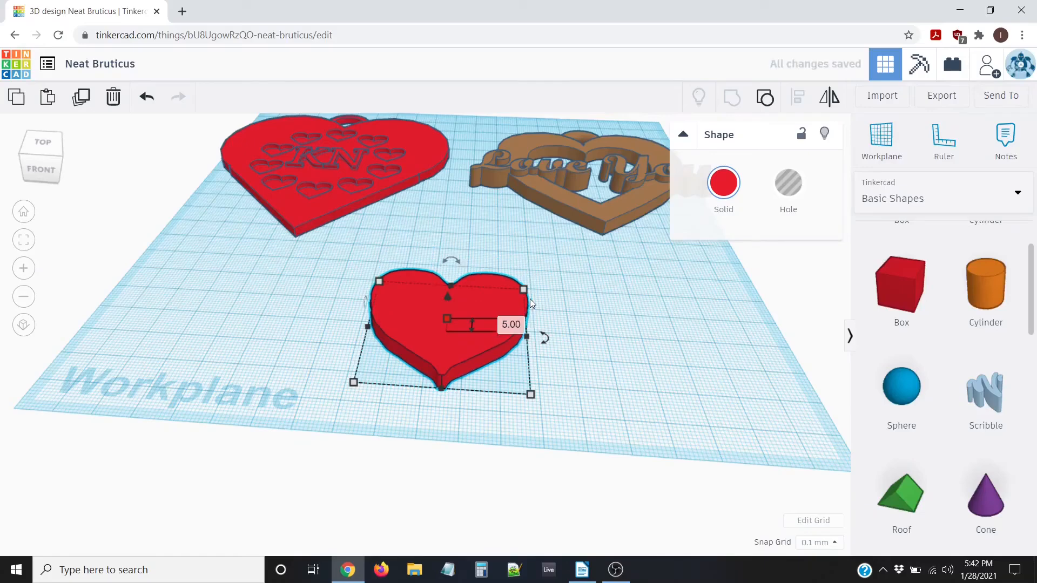
# - Find the script text shape among all shape generators and place it on the workplane beside the red heart
pyautogui.moveTo(234, 293); pyautogui.dragTo(371, 335, button='right')
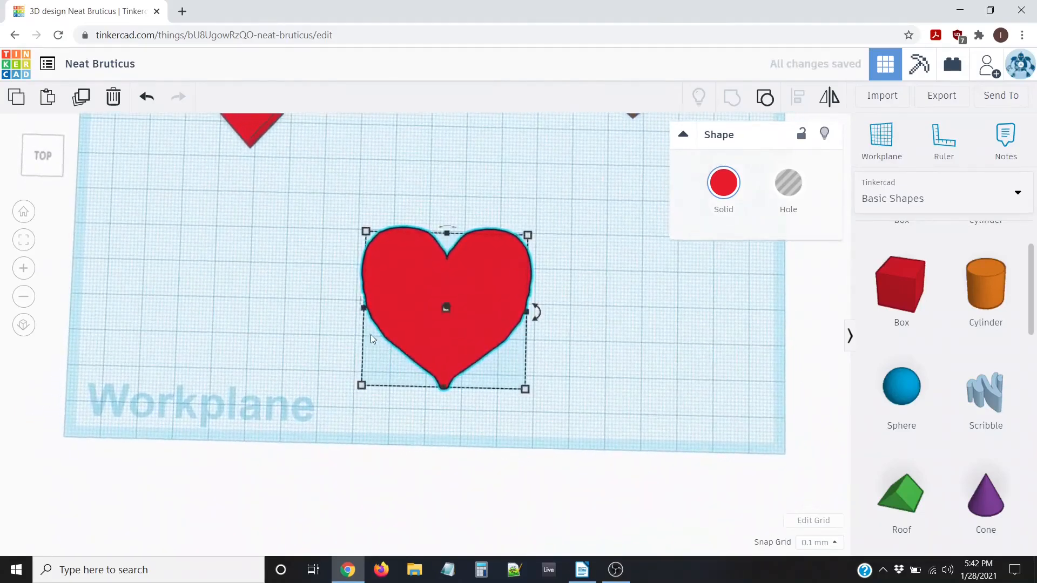
pyautogui.moveTo(276, 326)
pyautogui.mouseDown(button='right')
pyautogui.moveTo(293, 331)
pyautogui.moveTo(284, 326)
pyautogui.mouseUp(button='right')
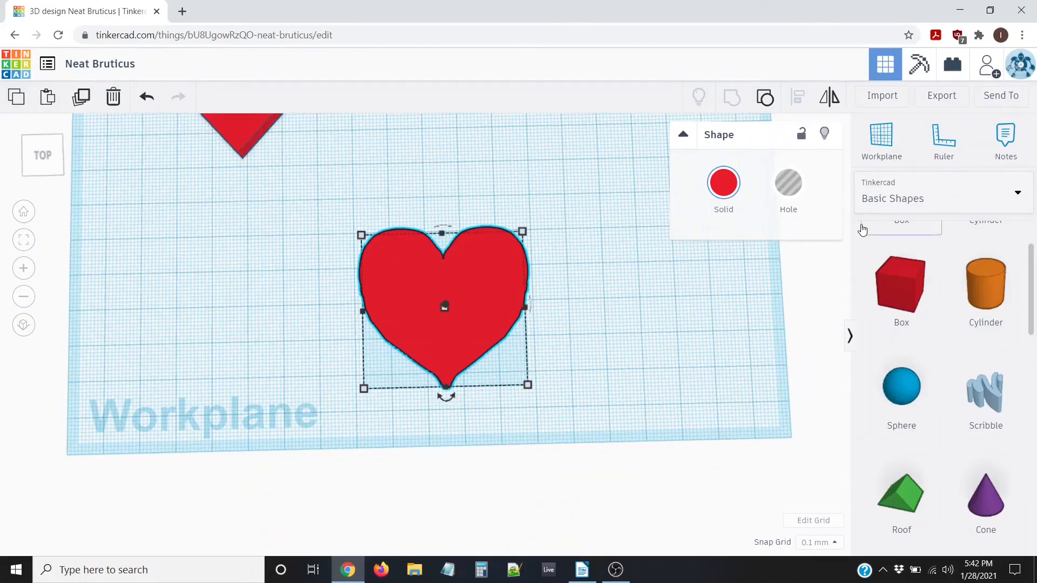
pyautogui.click(937, 197)
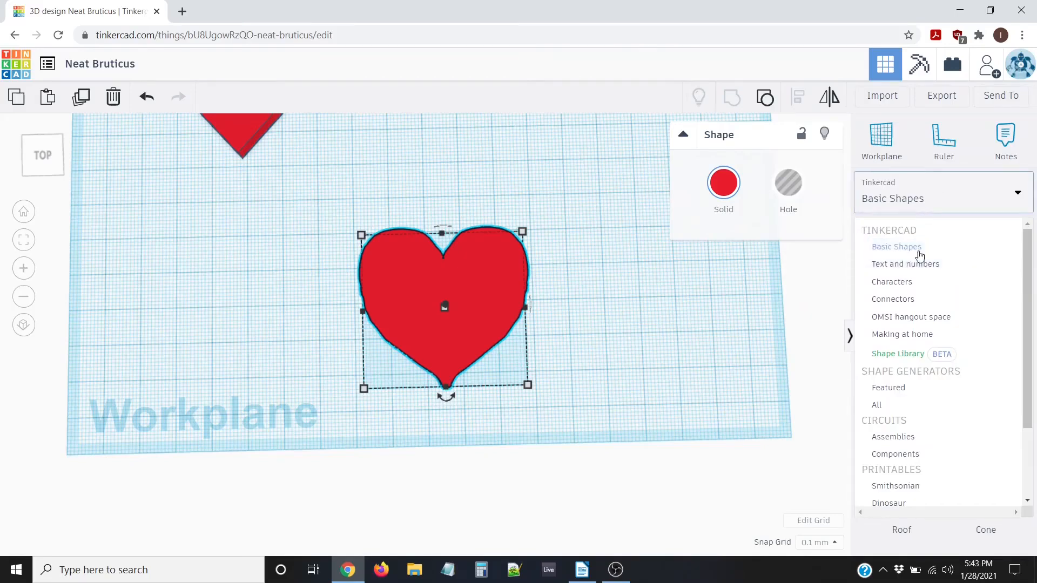
pyautogui.scroll(-2, 907, 324)
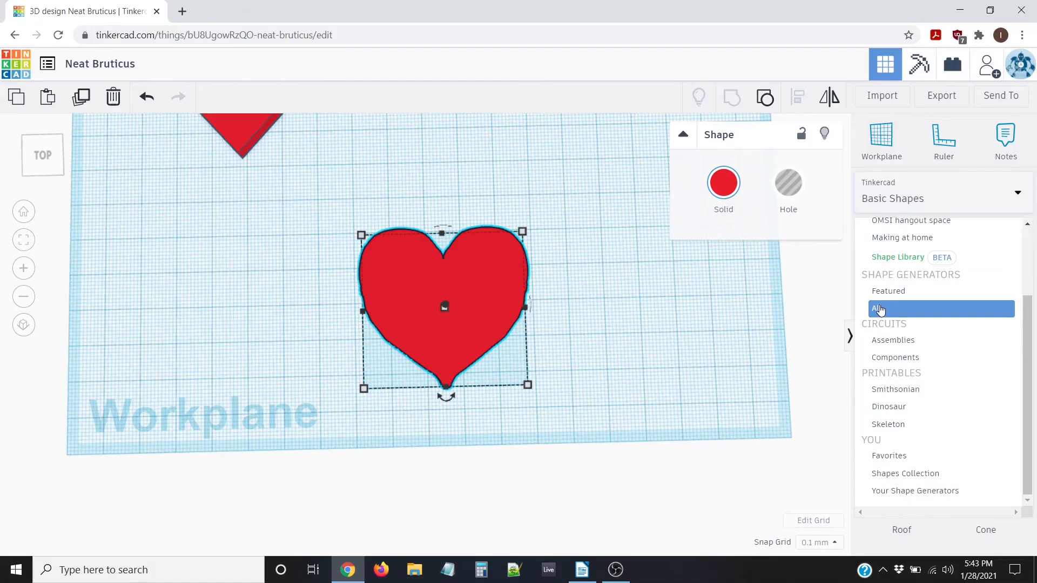
pyautogui.click(879, 310)
pyautogui.scroll(-5, 937, 340)
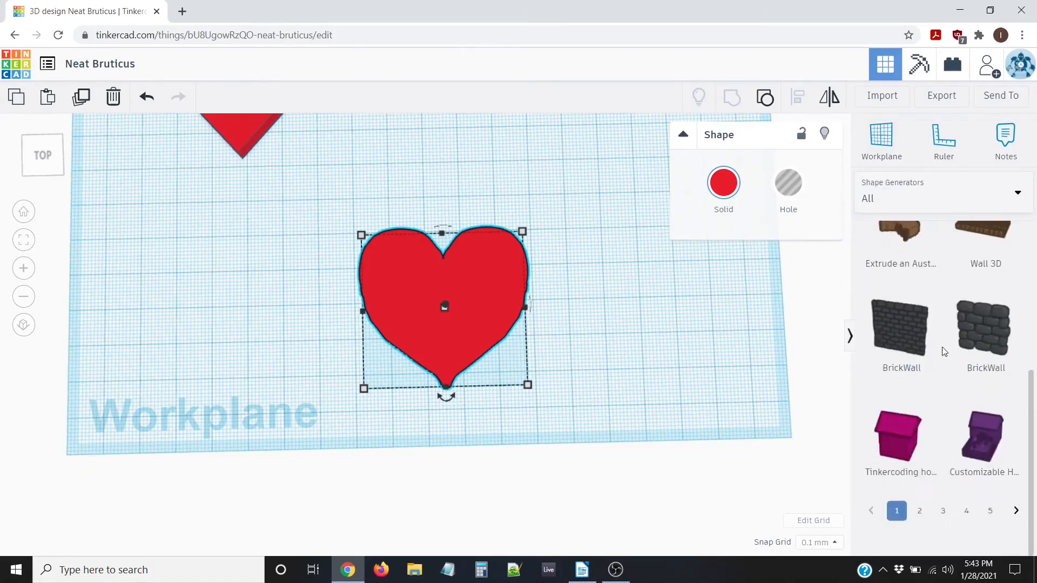
pyautogui.click(919, 548)
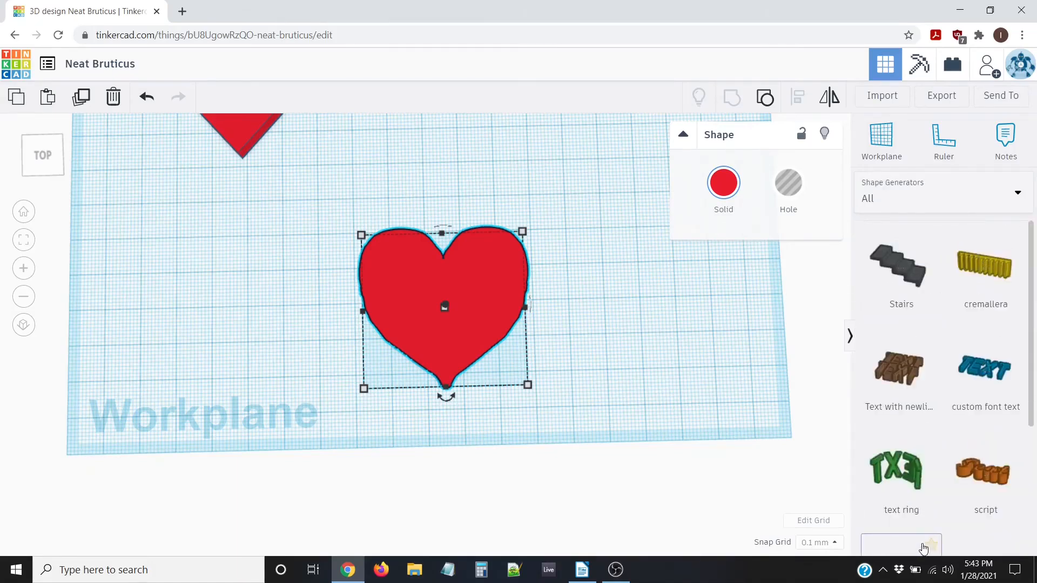
pyautogui.scroll(-3, 983, 346)
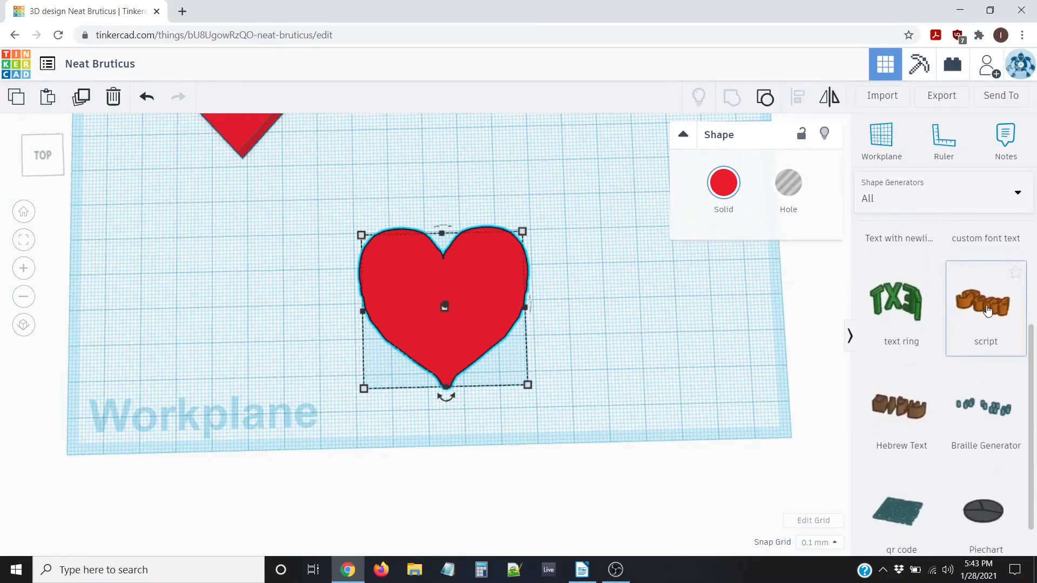
pyautogui.moveTo(990, 304); pyautogui.dragTo(620, 312)
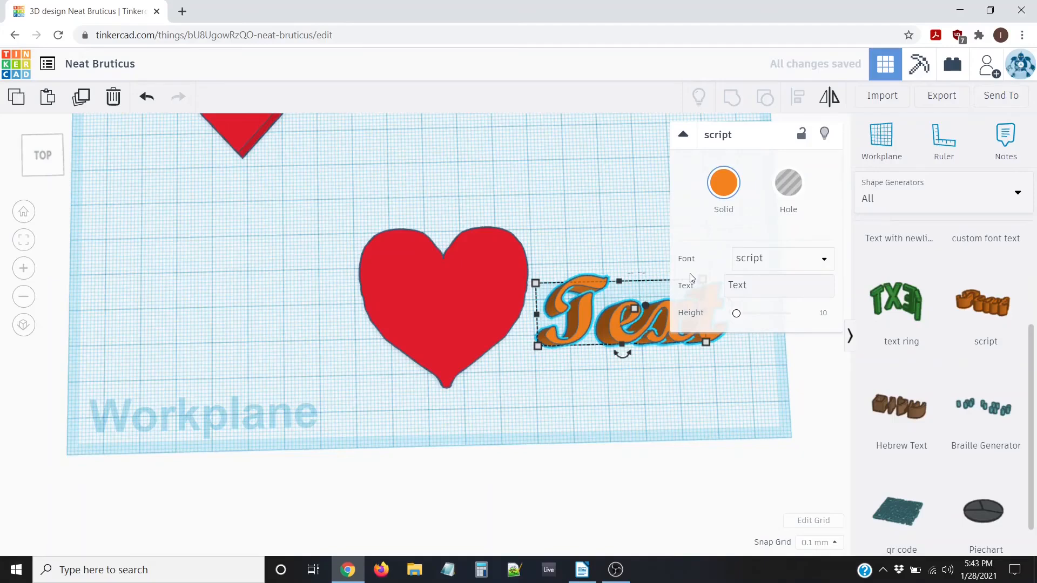
# - Change the script text's font to LucidaCalligraphy-Italic
pyautogui.moveTo(565, 389); pyautogui.dragTo(477, 382, button='middle')
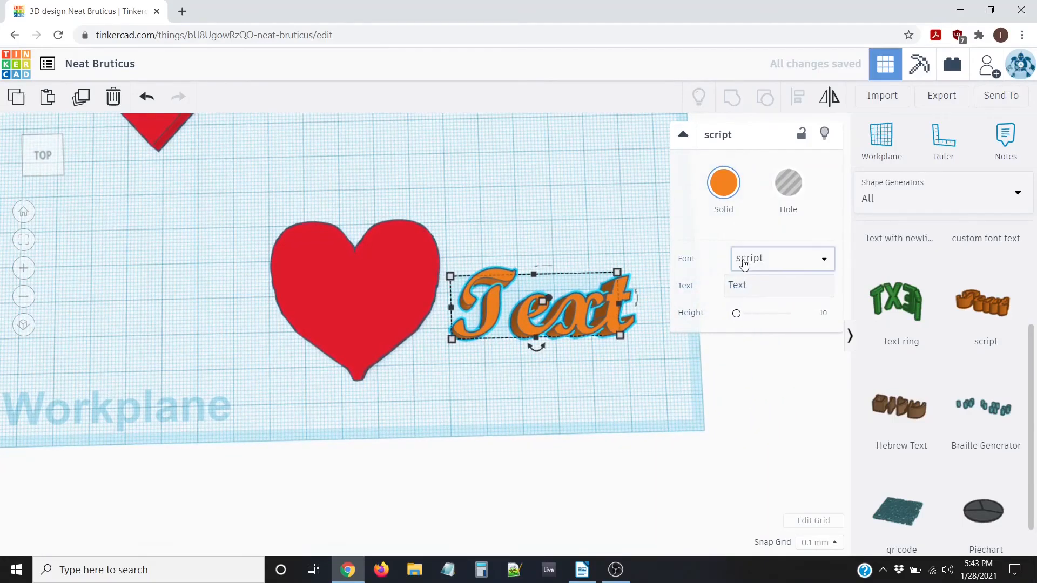
pyautogui.click(769, 261)
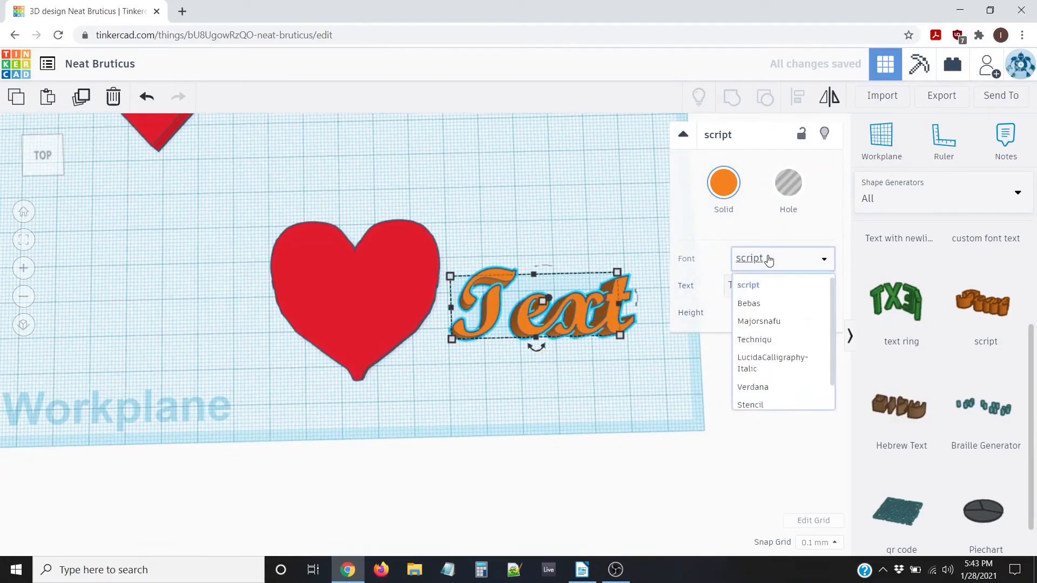
pyautogui.click(754, 366)
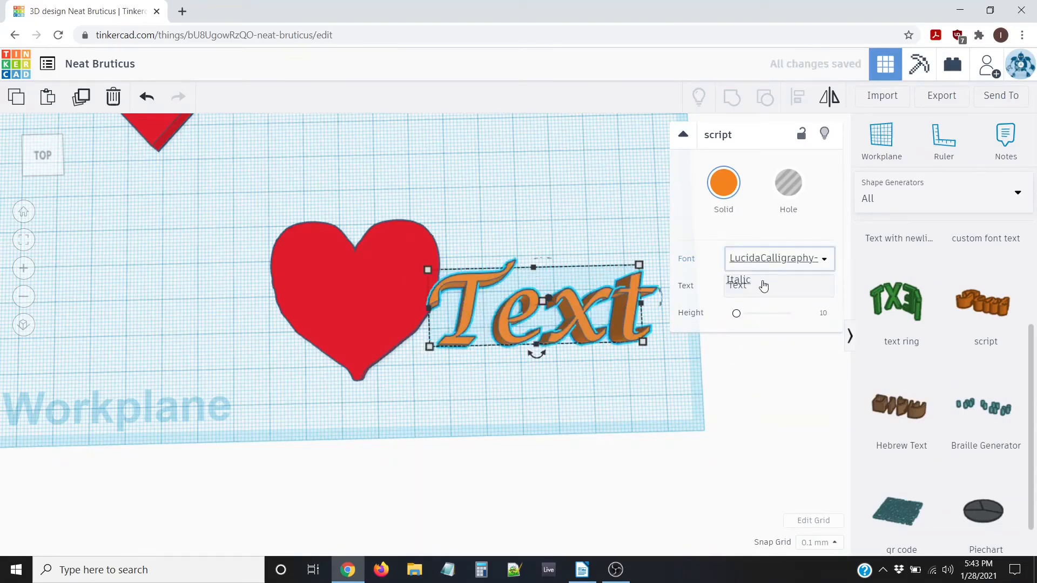
# - Set the height of the script text to 5 mm on the model
pyautogui.scroll(-3, 608, 386)
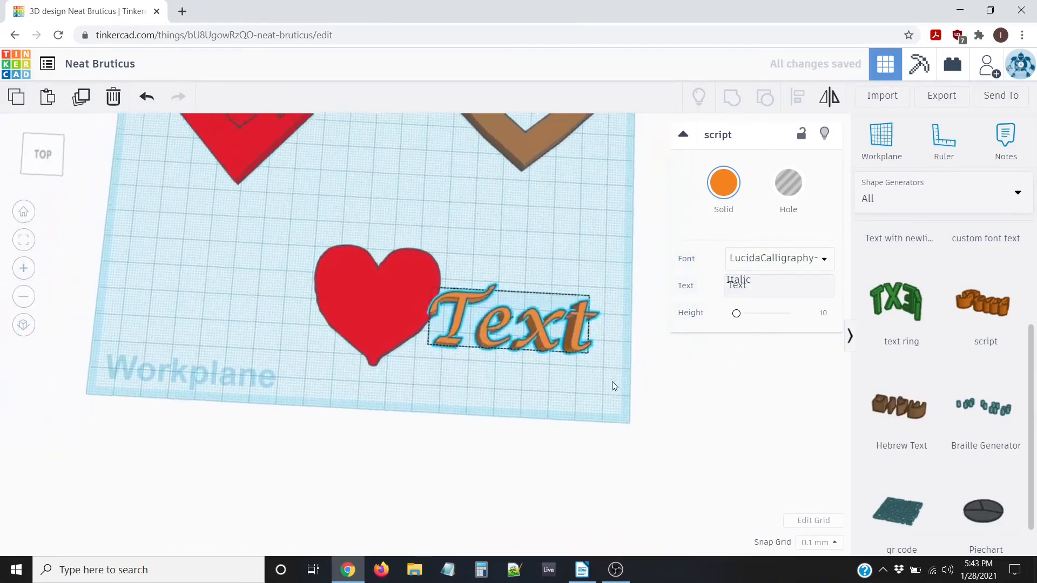
pyautogui.moveTo(614, 382); pyautogui.dragTo(615, 386, button='right')
pyautogui.moveTo(542, 364); pyautogui.dragTo(534, 307, button='right')
pyautogui.moveTo(493, 304)
pyautogui.scroll(2, 512, 336)
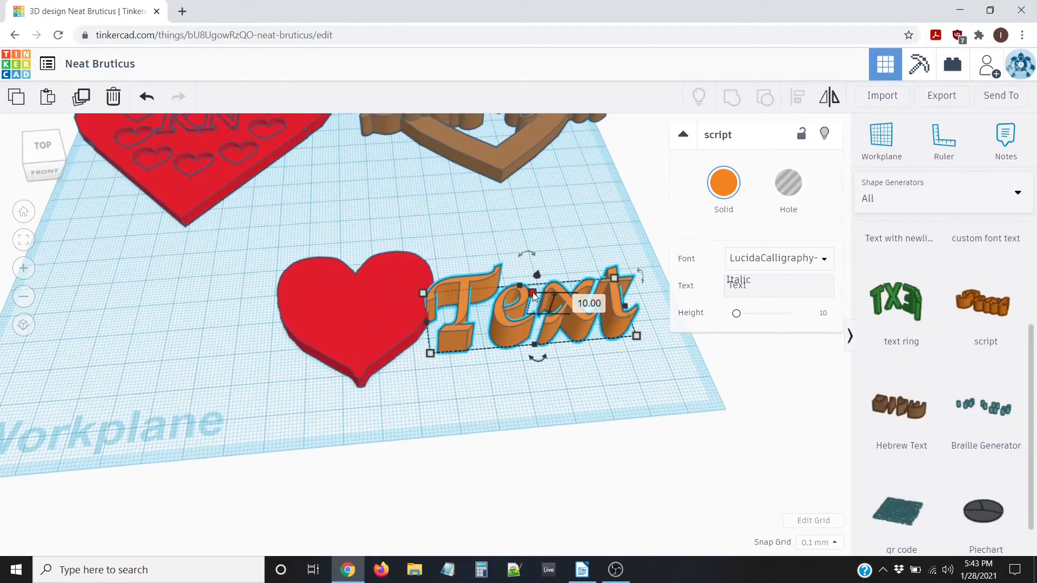
pyautogui.click(594, 303)
pyautogui.write('5')
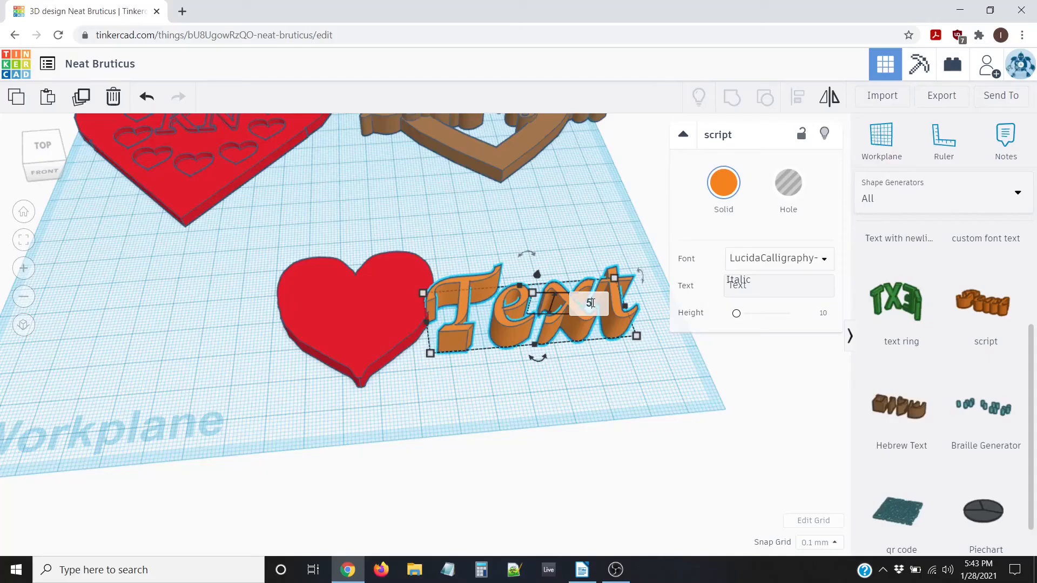
pyautogui.press('Return')
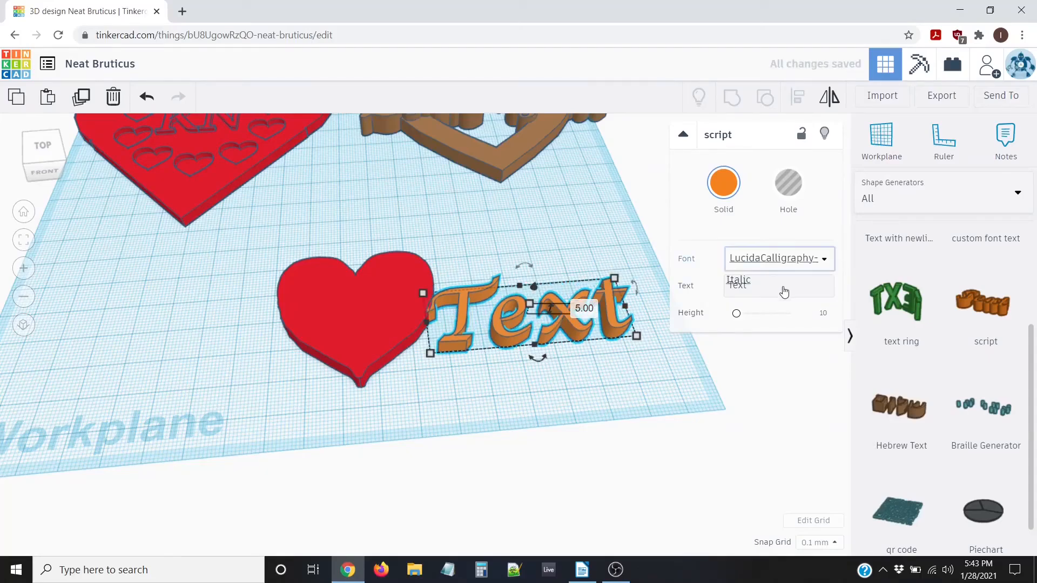
pyautogui.click(794, 259)
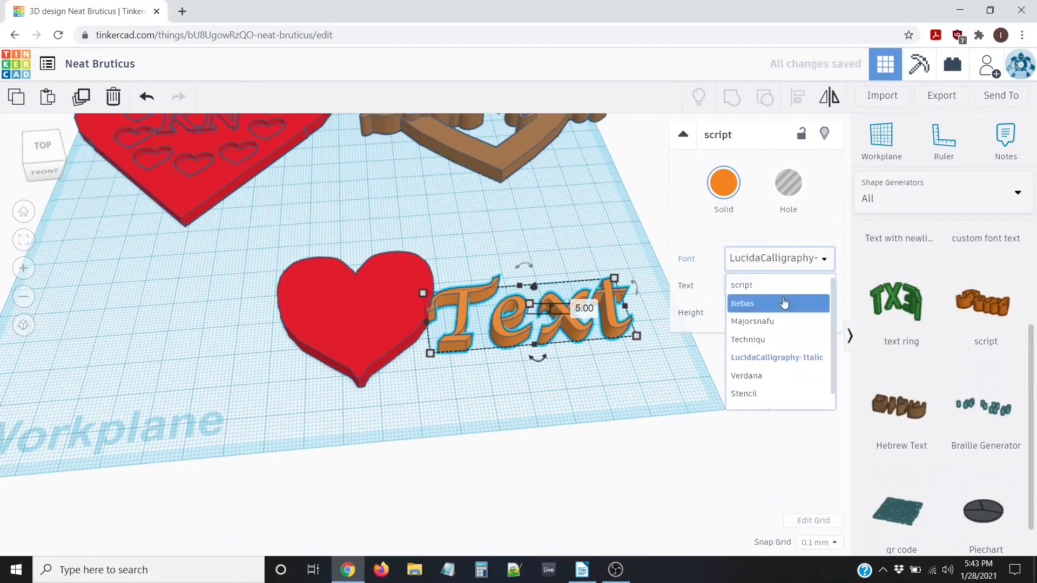
pyautogui.click(721, 197)
pyautogui.click(634, 395)
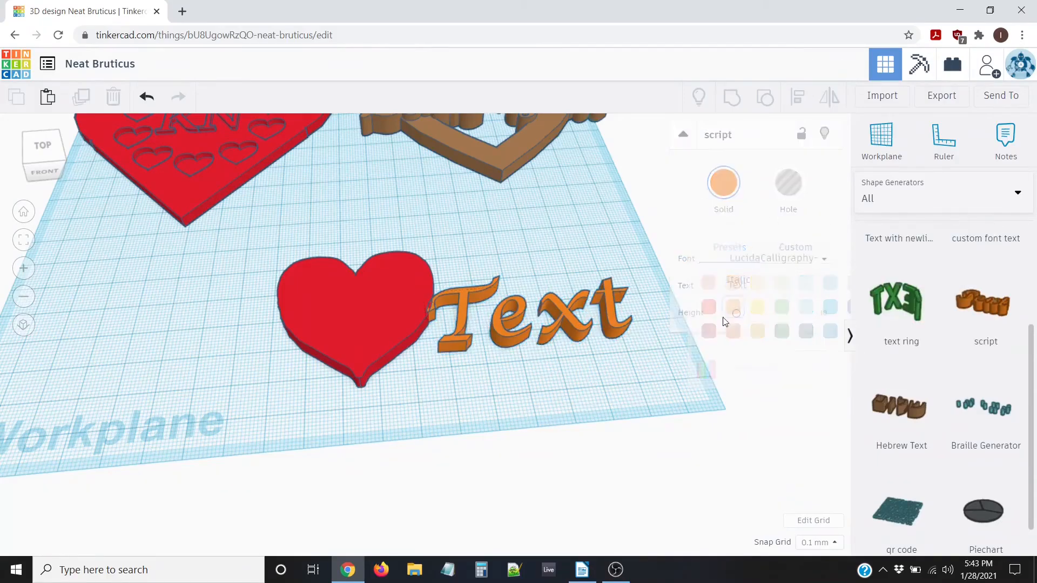
# - Replace the wording of the script text with "Mom"
pyautogui.click(567, 322)
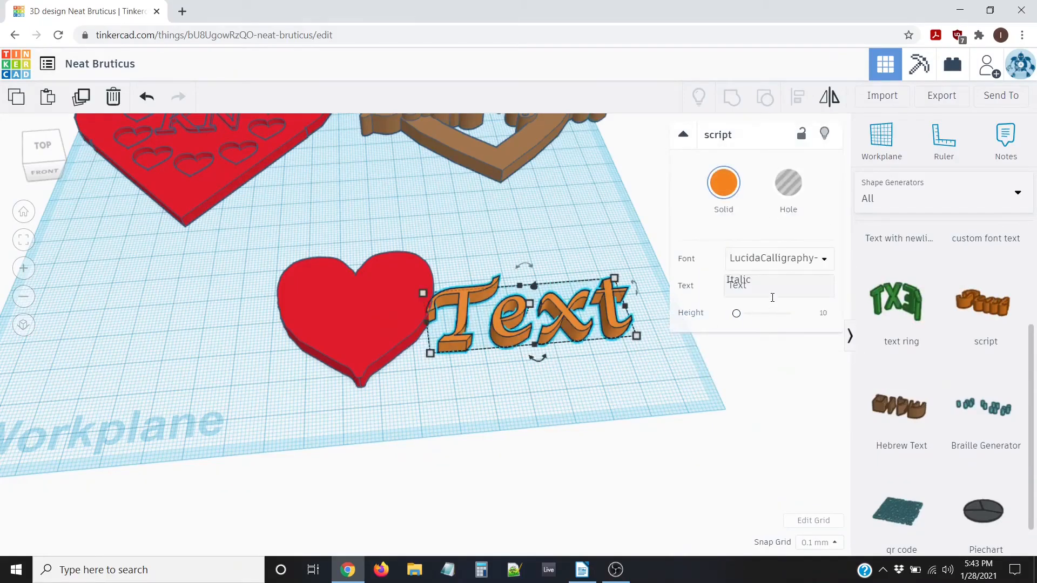
pyautogui.click(825, 285)
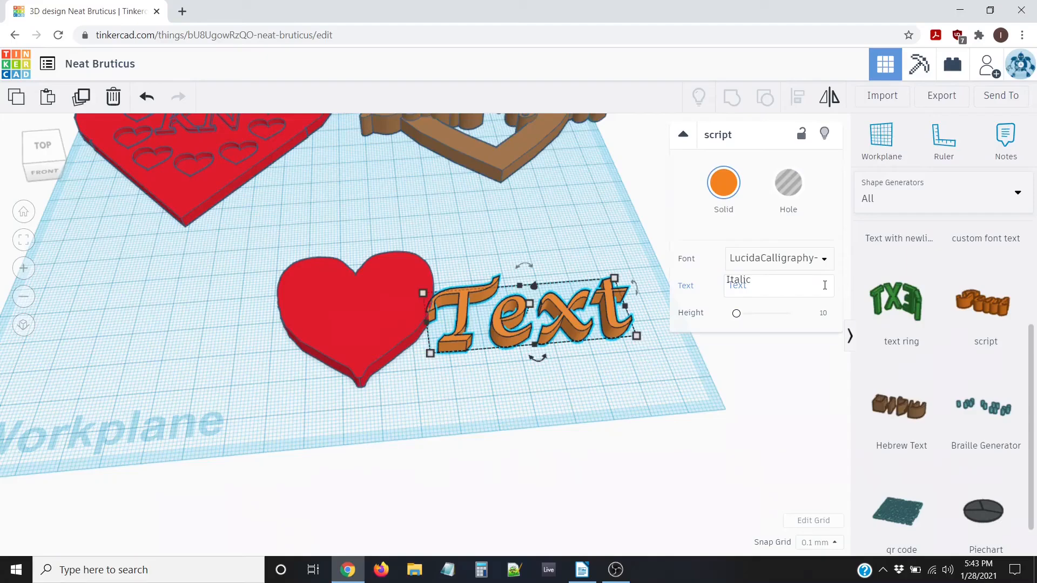
pyautogui.click(825, 285)
pyautogui.press('BackSpace')
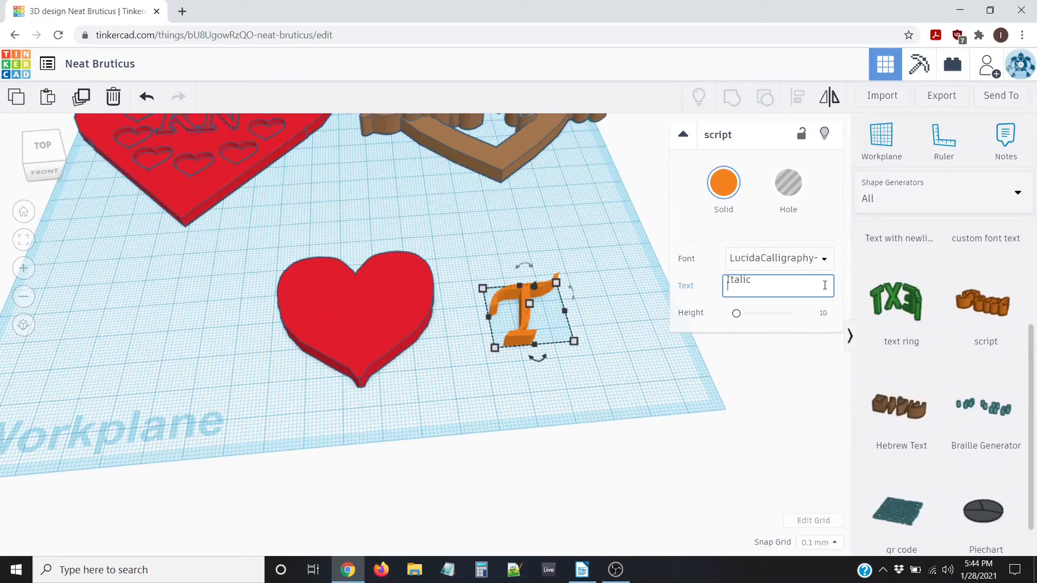
pyautogui.write('Mom')
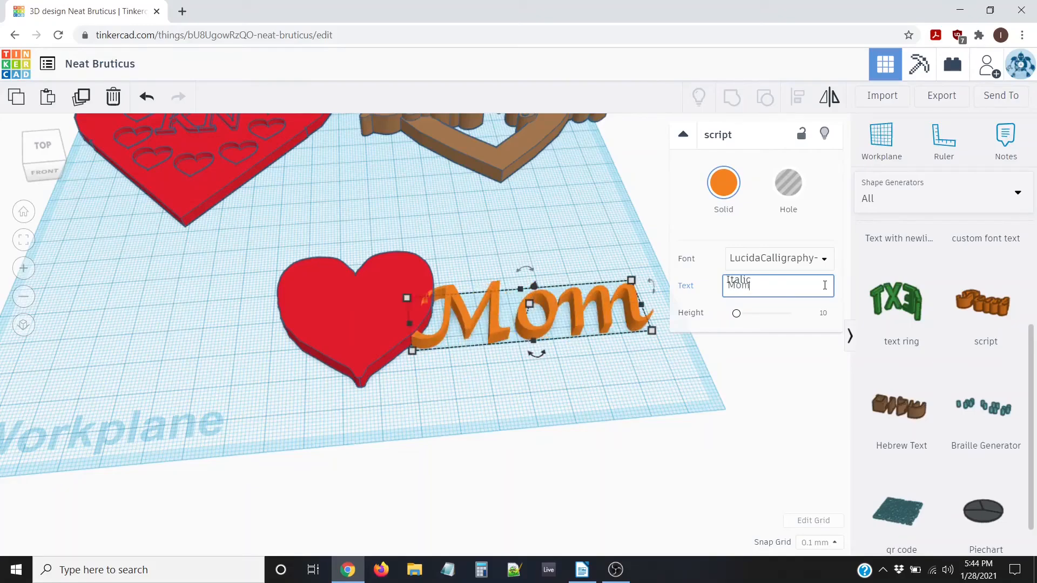
pyautogui.click(568, 233)
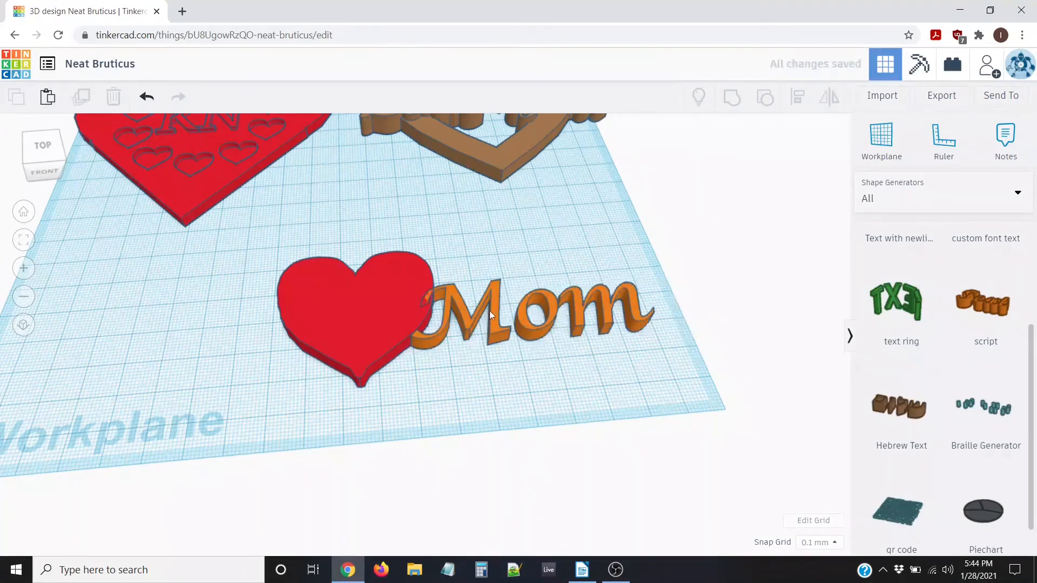
# - Move the "Mom" text about 52.6 mm left and 6.2 mm forward so it lies across the red heart
pyautogui.moveTo(549, 314); pyautogui.dragTo(370, 309)
pyautogui.scroll(-4, 496, 294)
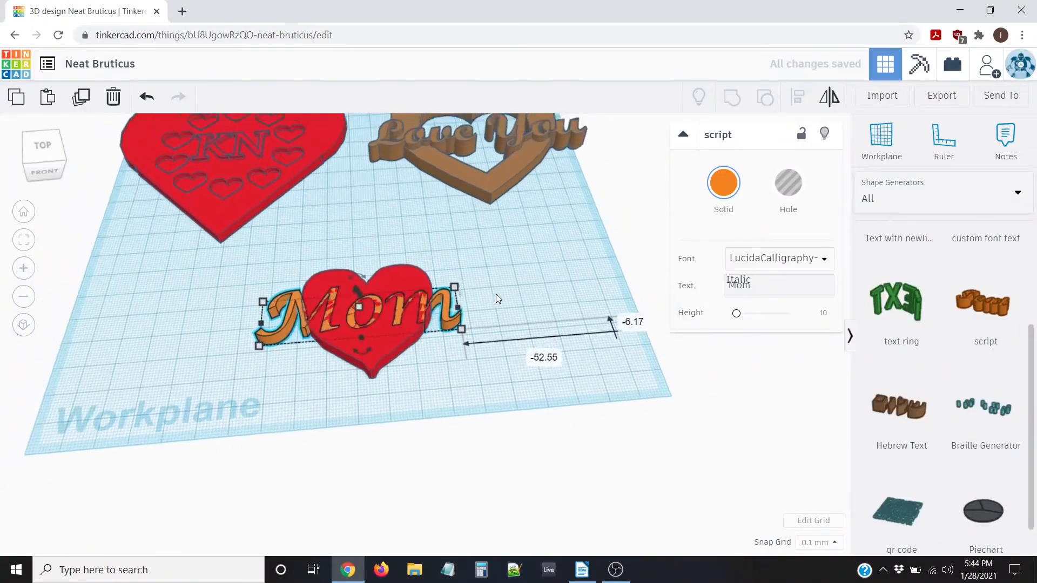
pyautogui.moveTo(482, 261); pyautogui.dragTo(487, 331, button='right')
pyautogui.scroll(3, 455, 346)
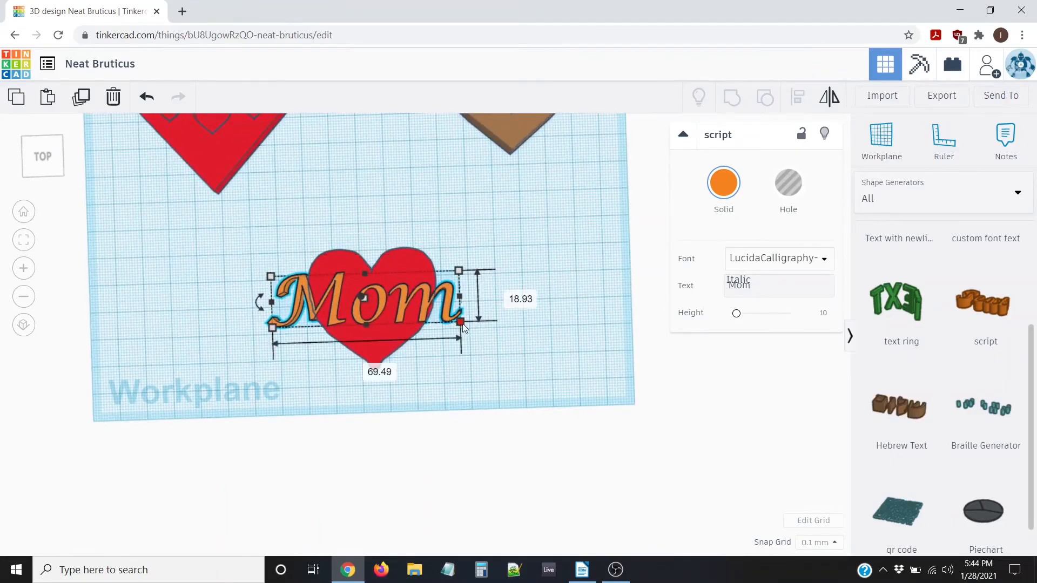
# - Shrink the "Mom" text proportionally to about 52.6 by 14.3 mm and move it beside the red heart
pyautogui.moveTo(462, 324); pyautogui.dragTo(411, 316)
pyautogui.moveTo(304, 296); pyautogui.dragTo(462, 303)
# - Raise the "Mom" text off the workplane to roughly the level of the heart's top surface
pyautogui.moveTo(540, 378); pyautogui.dragTo(523, 300, button='right')
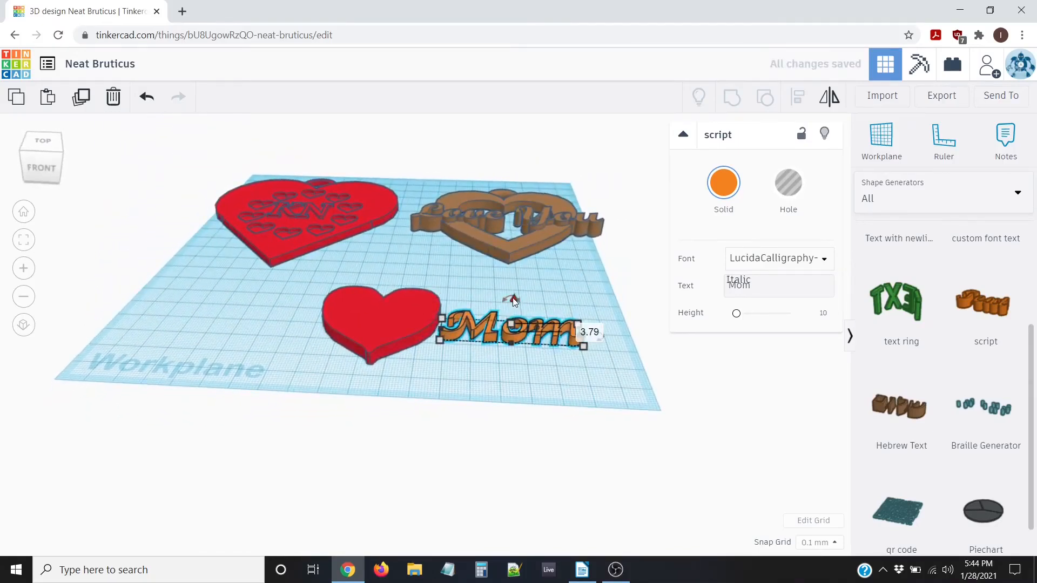
pyautogui.moveTo(514, 299); pyautogui.dragTo(515, 287)
pyautogui.moveTo(310, 297); pyautogui.dragTo(332, 397, button='right')
pyautogui.moveTo(240, 294); pyautogui.dragTo(236, 299, button='right')
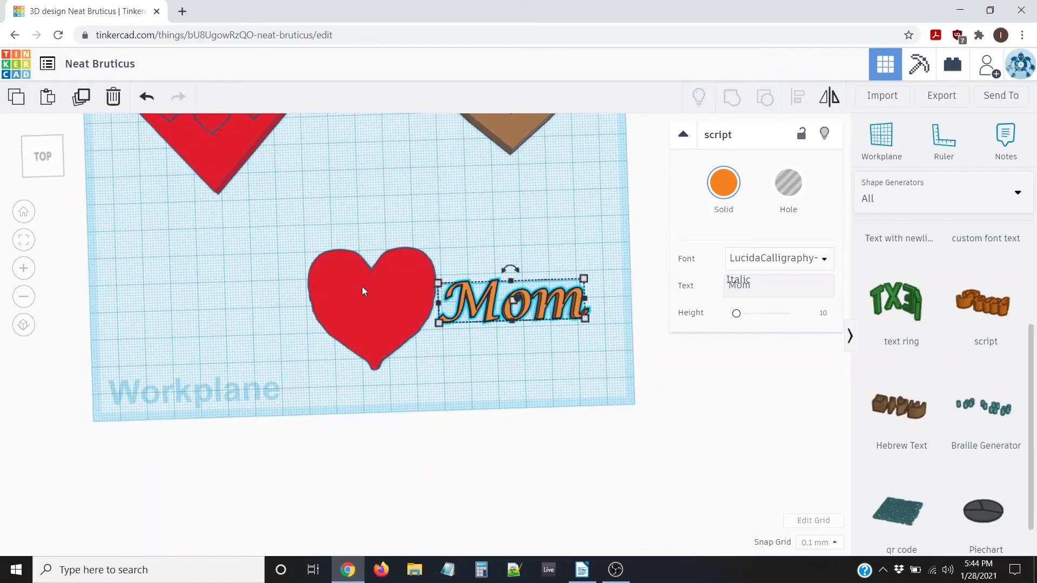
# - Align the "Mom" text to the centre of the red heart in both horizontal directions, keeping the heart fixed
pyautogui.moveTo(307, 246); pyautogui.dragTo(616, 417)
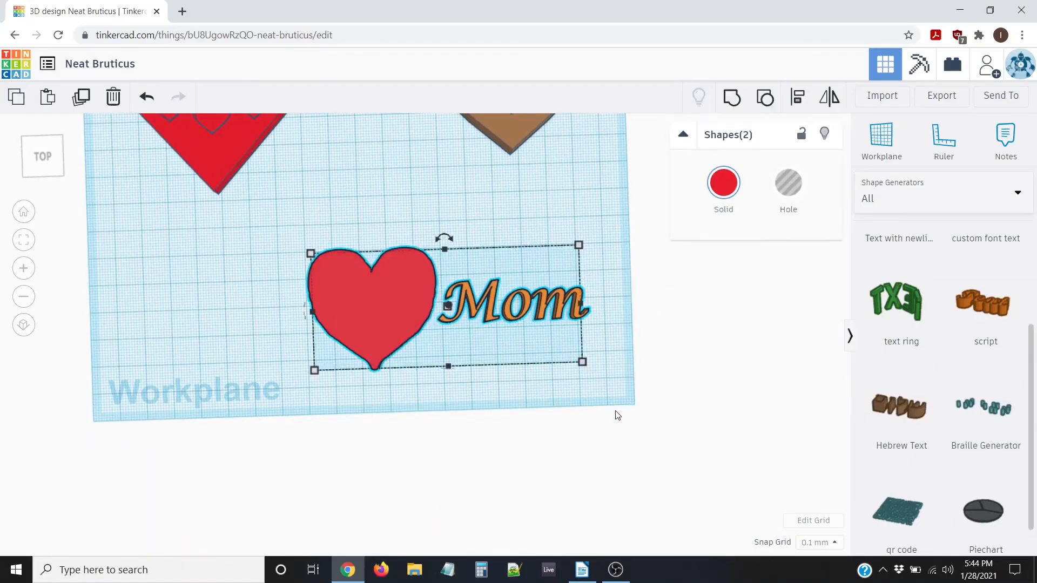
pyautogui.click(798, 98)
pyautogui.click(593, 304)
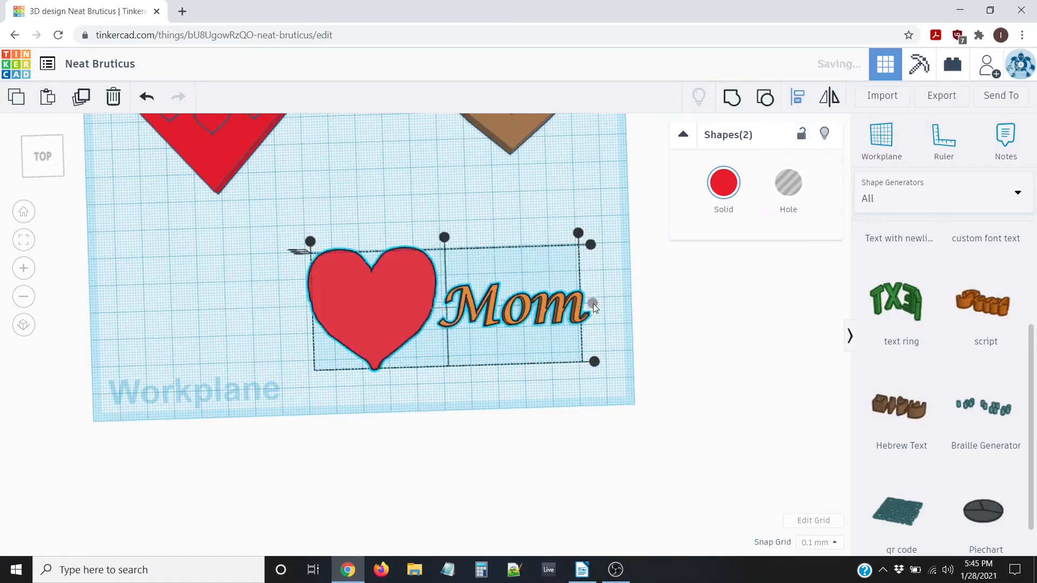
pyautogui.click(376, 303)
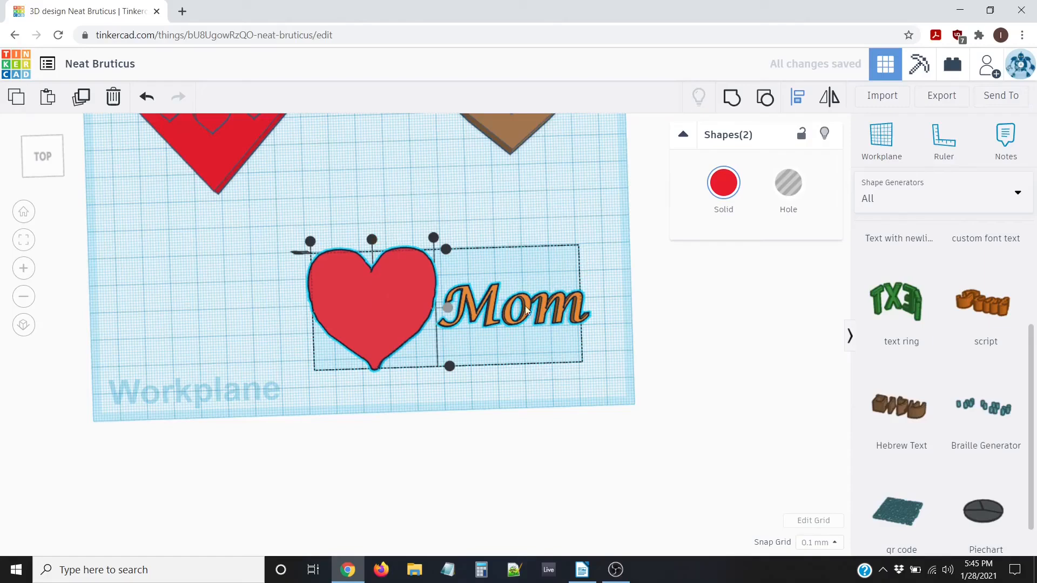
pyautogui.click(372, 242)
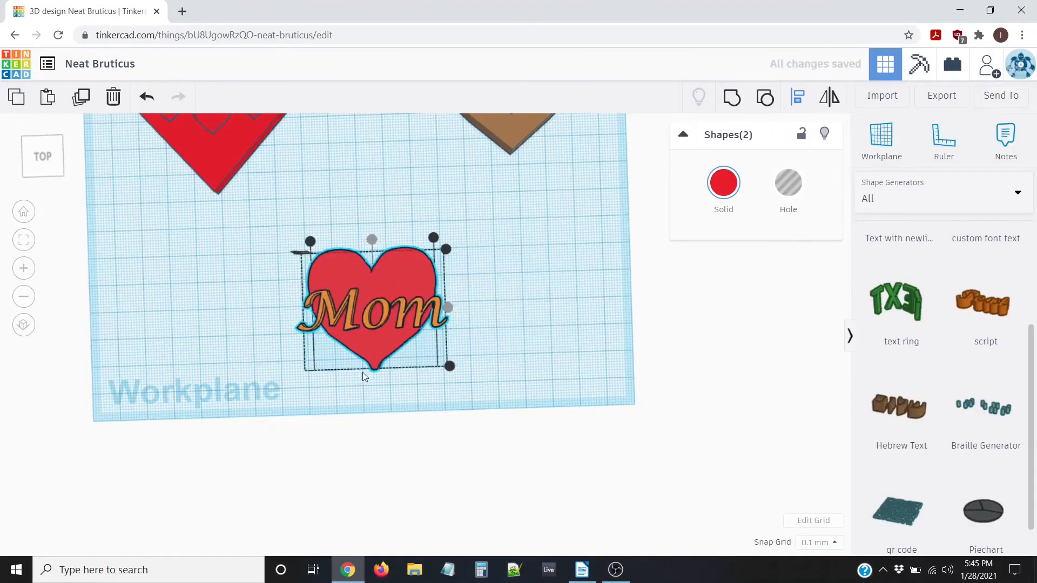
pyautogui.scroll(3, 362, 371)
pyautogui.moveTo(196, 348)
pyautogui.mouseDown(button='right')
pyautogui.moveTo(199, 296)
pyautogui.moveTo(167, 280)
pyautogui.moveTo(153, 322)
pyautogui.moveTo(196, 367)
pyautogui.mouseUp(button='right')
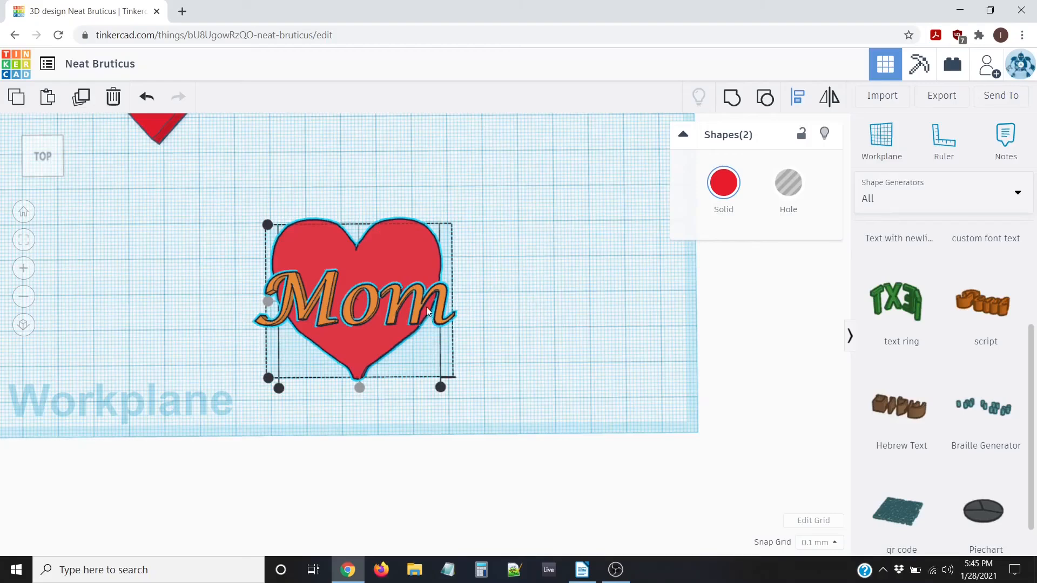
pyautogui.click(511, 243)
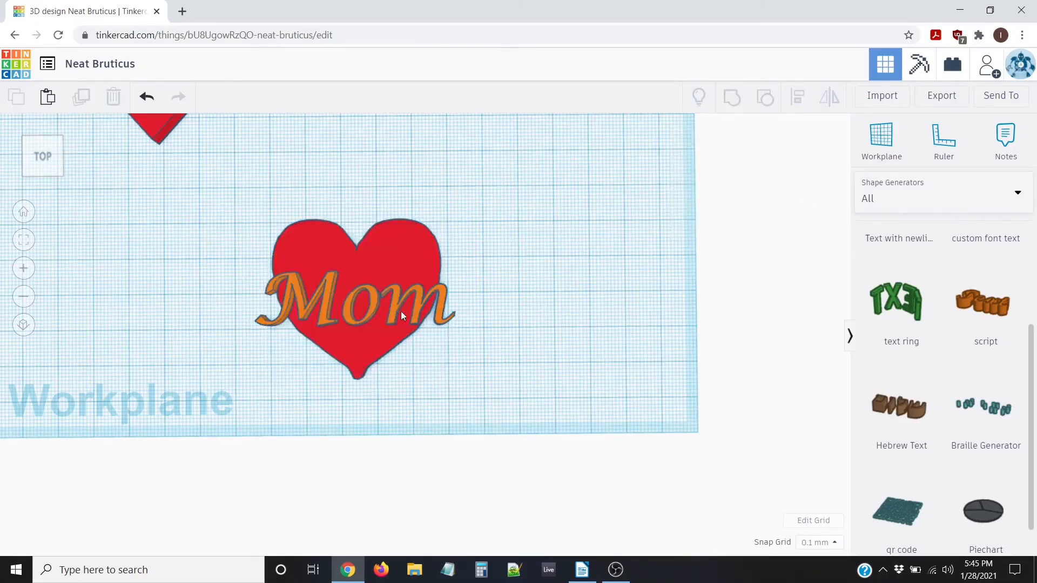
# - Shrink the "Mom" text proportionally to about 38.5 by 10.5 mm so it can fit within the heart's outline
pyautogui.click(443, 298)
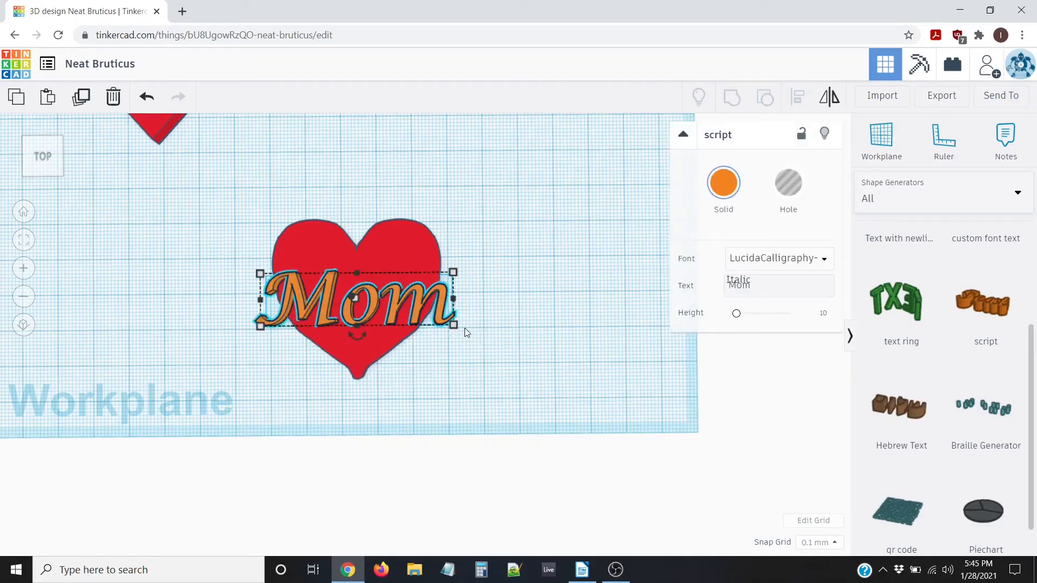
pyautogui.moveTo(456, 325)
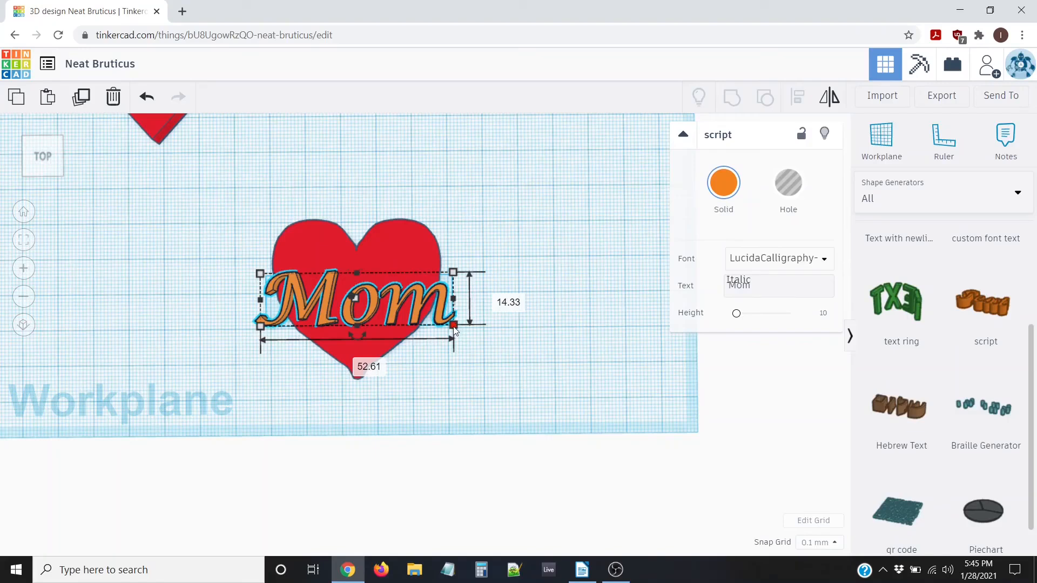
pyautogui.moveTo(454, 327); pyautogui.dragTo(419, 307)
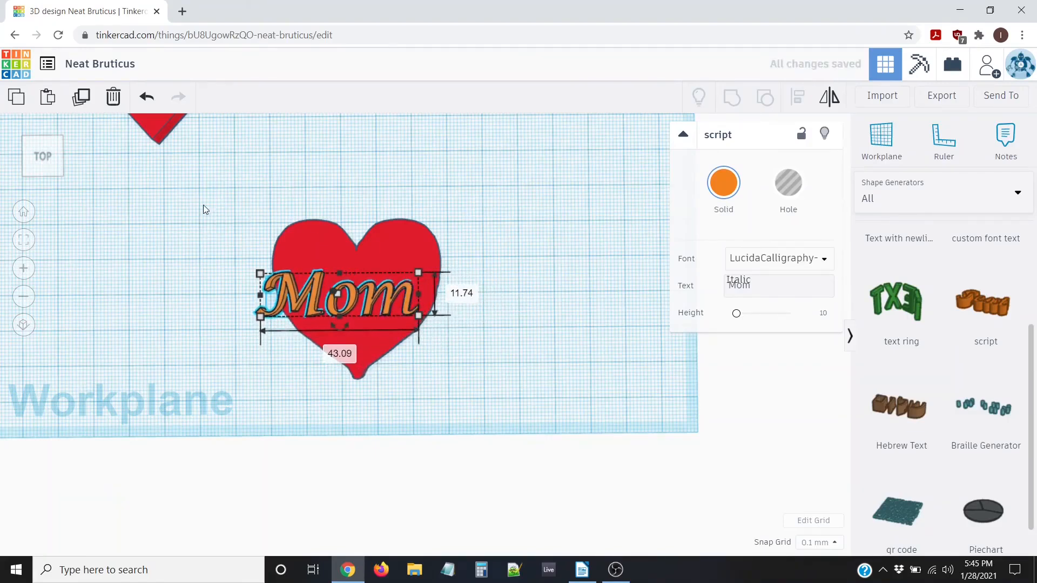
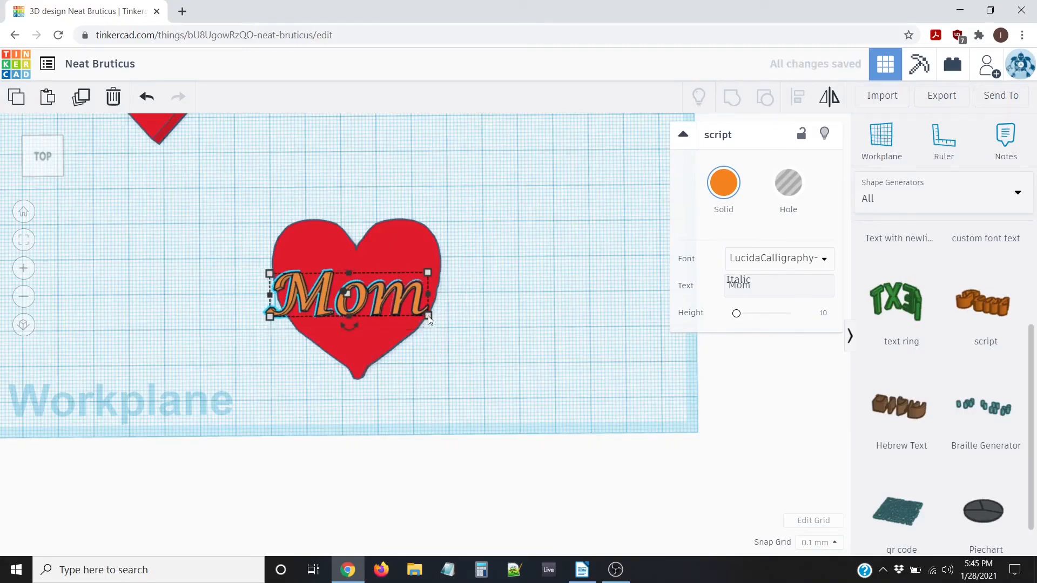
pyautogui.moveTo(423, 315); pyautogui.dragTo(411, 306)
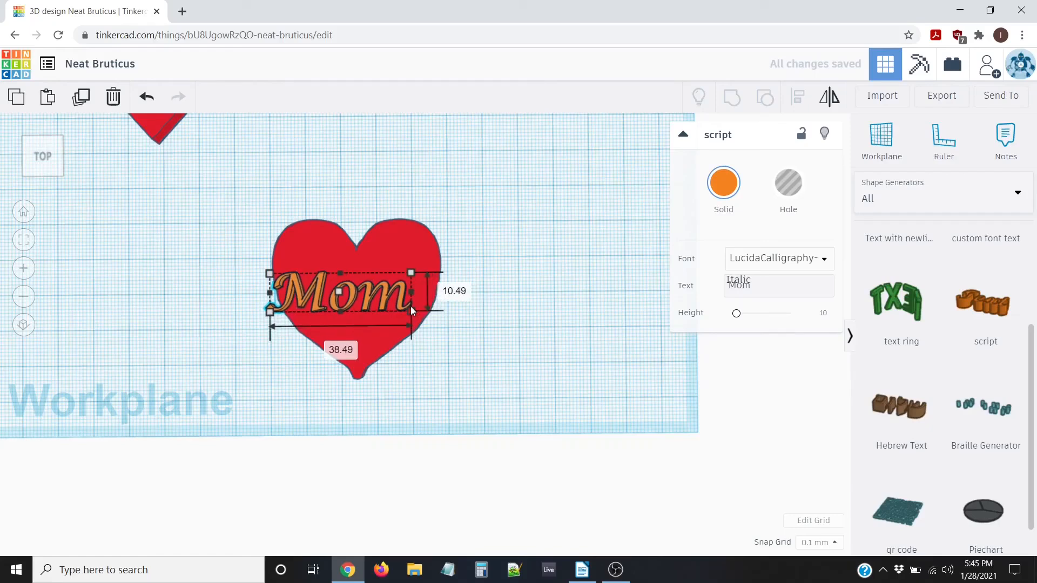
pyautogui.click(221, 251)
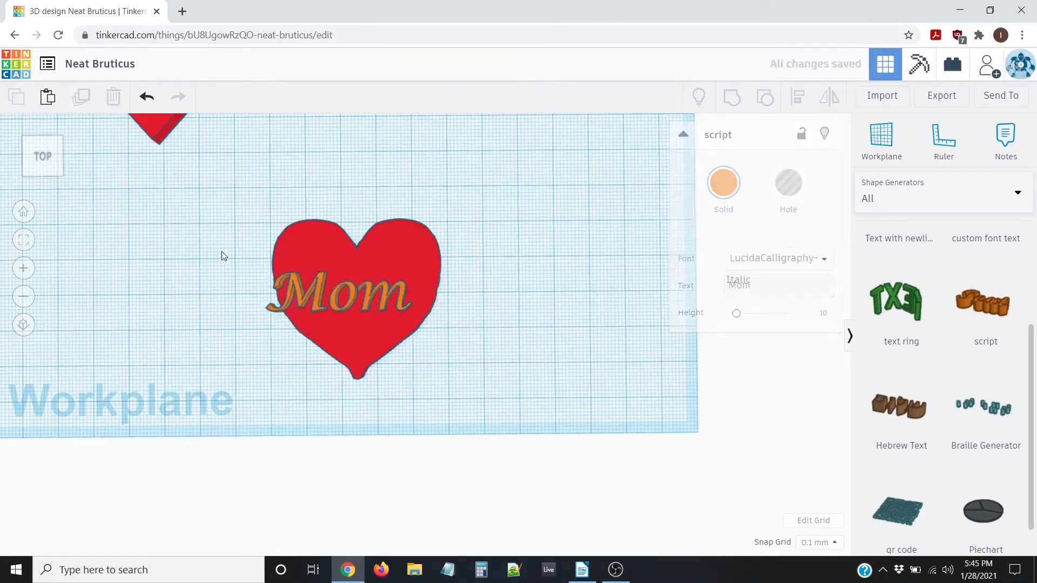
# - Centre the resized "Mom" text and the red heart on each other along both length and width
pyautogui.moveTo(241, 178); pyautogui.dragTo(537, 426)
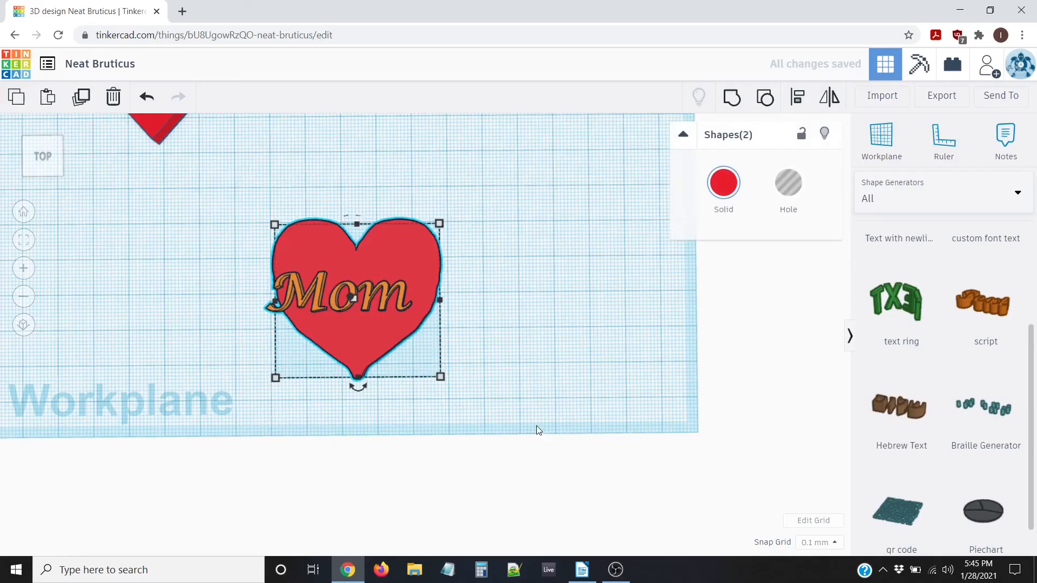
pyautogui.click(799, 101)
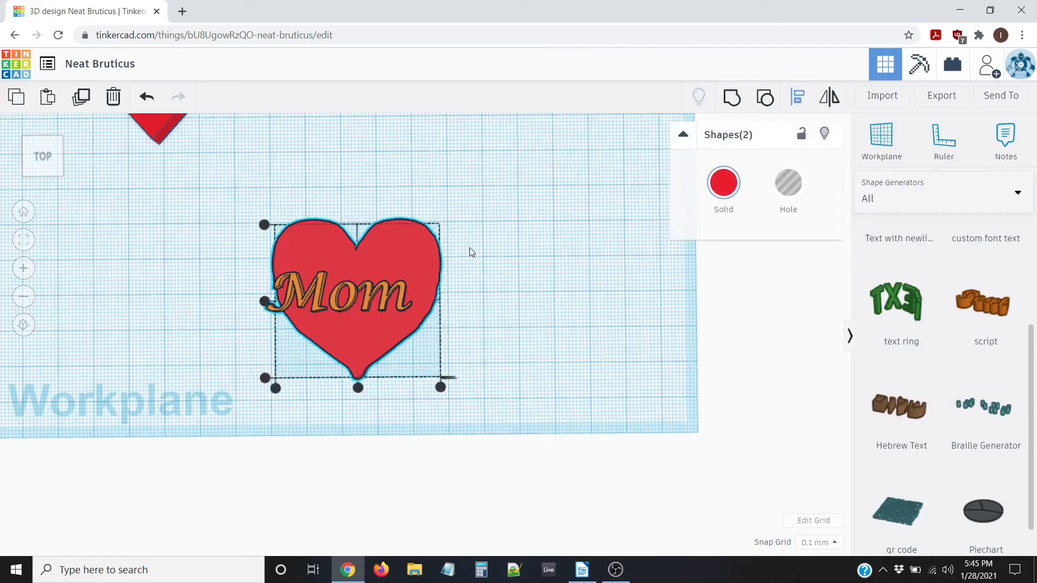
pyautogui.click(264, 301)
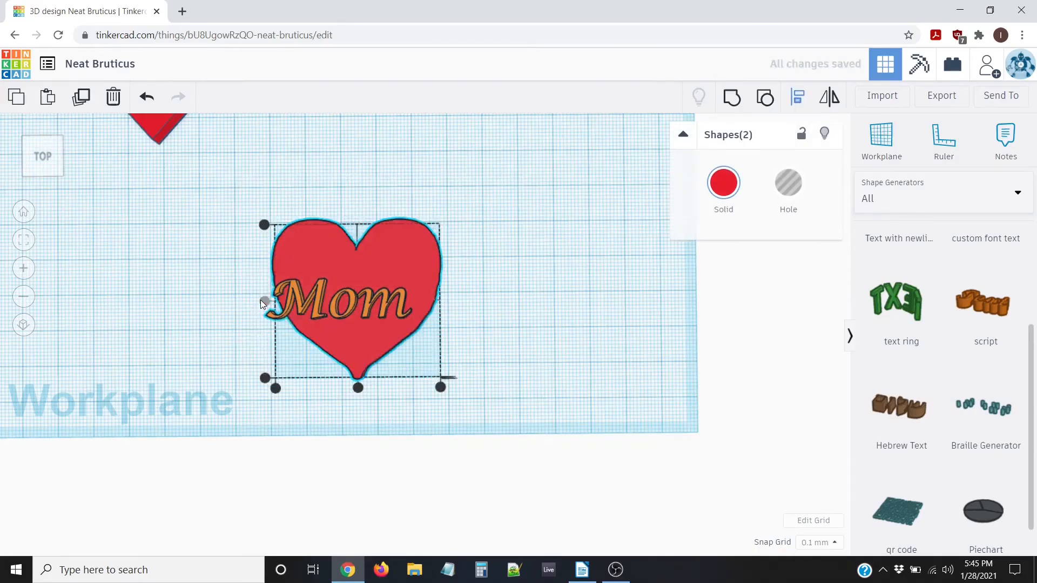
pyautogui.click(358, 388)
pyautogui.moveTo(352, 341); pyautogui.dragTo(344, 395, button='right')
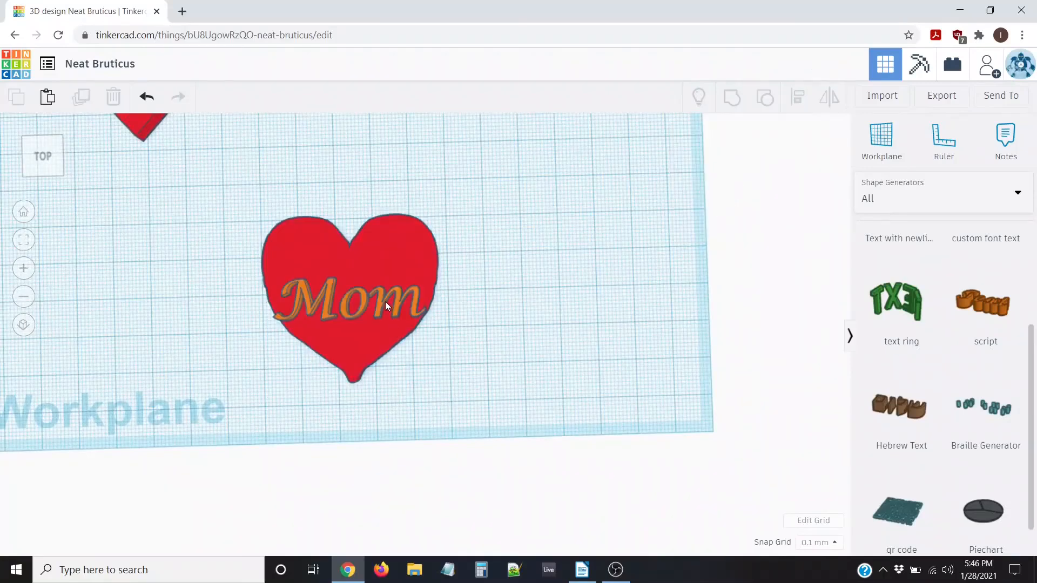
# - Nudge the "Mom" text in small steps toward the heart's lobes, placing it across the wider part of the heart
pyautogui.click(384, 293)
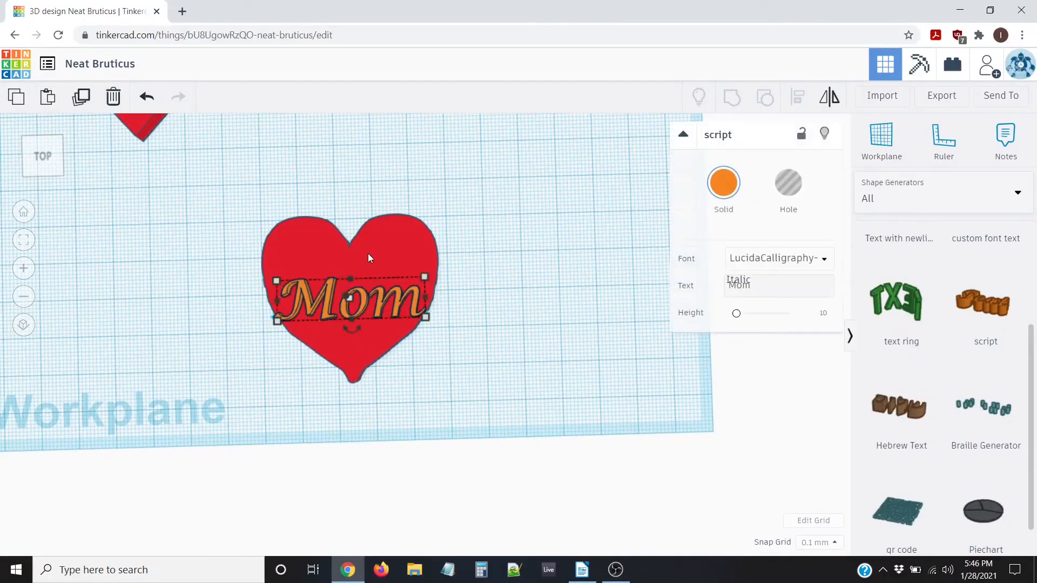
pyautogui.click(222, 295)
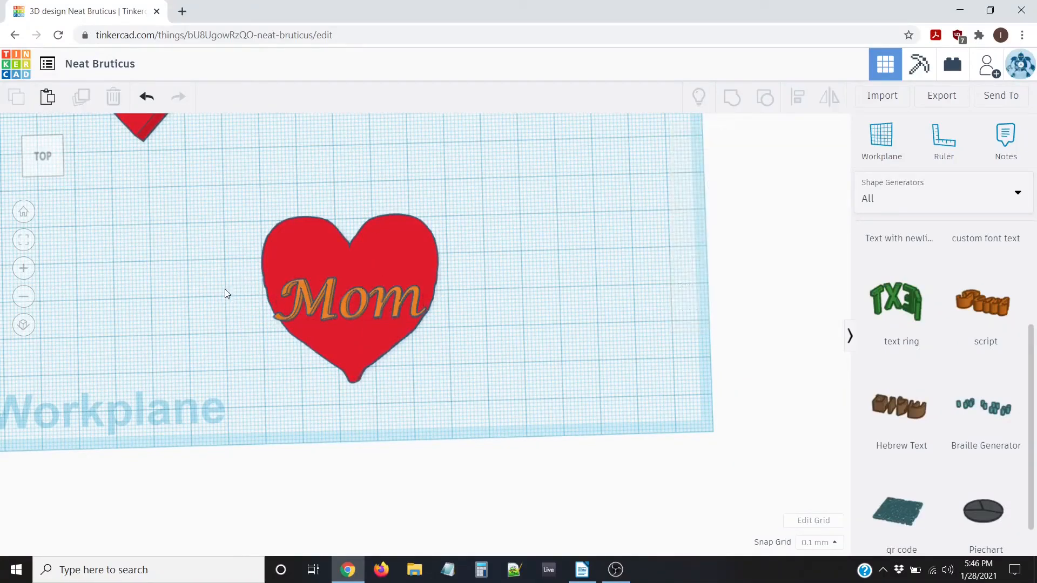
pyautogui.click(378, 294)
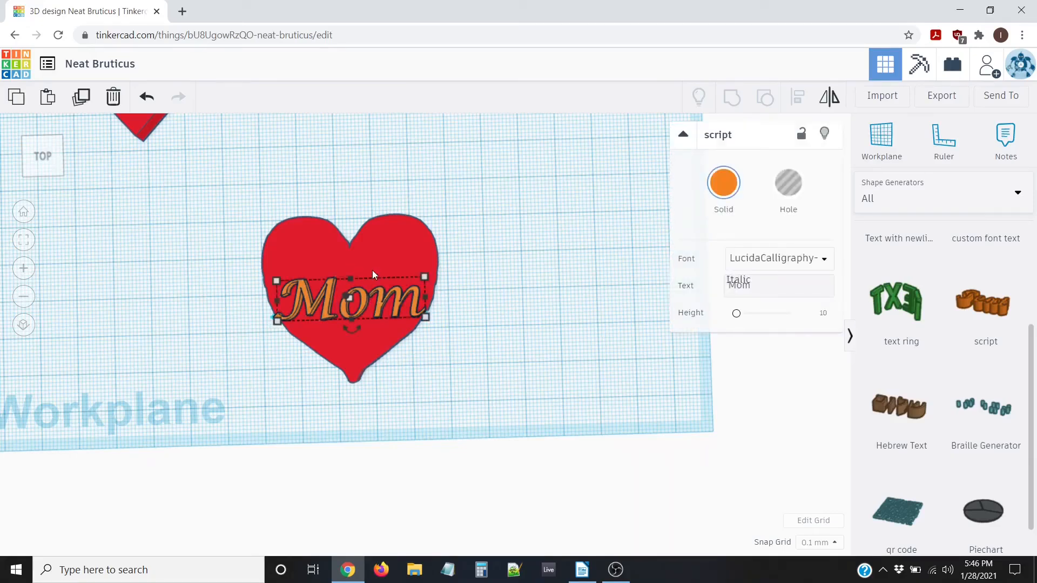
pyautogui.press('Up')
pyautogui.press('Up')
pyautogui.press('Up')
pyautogui.press('Up')
pyautogui.press('Up')
pyautogui.press('Up')
pyautogui.press('Up')
pyautogui.press('Up')
pyautogui.press('Up')
pyautogui.press('Up')
pyautogui.press('Up')
pyautogui.press('Up')
pyautogui.press('Up')
pyautogui.press('Up')
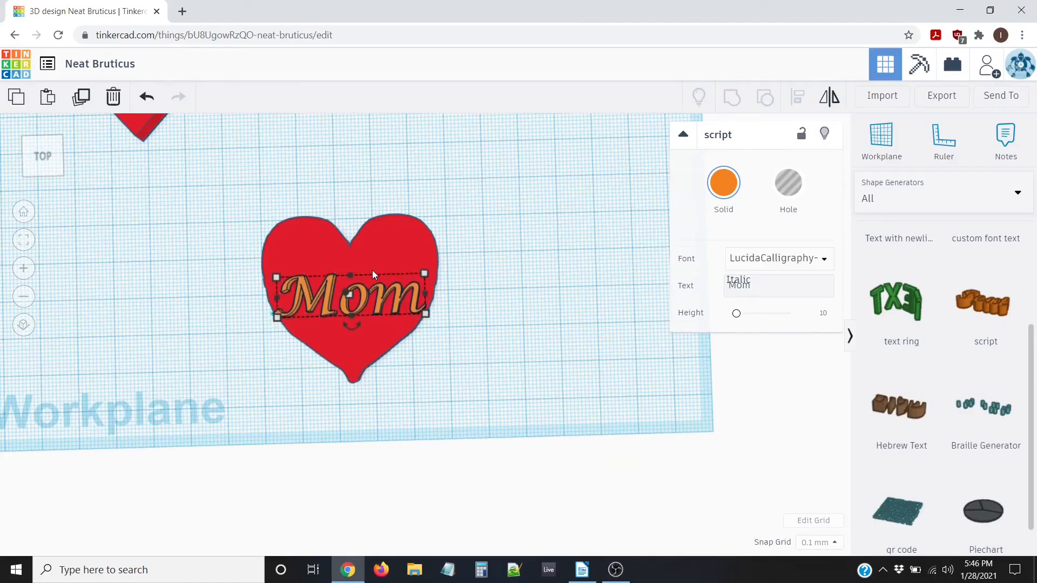
pyautogui.press('Up')
pyautogui.press('Up')
pyautogui.press('Up')
pyautogui.press('Up')
pyautogui.press('Up')
pyautogui.press('Up')
pyautogui.press('Up')
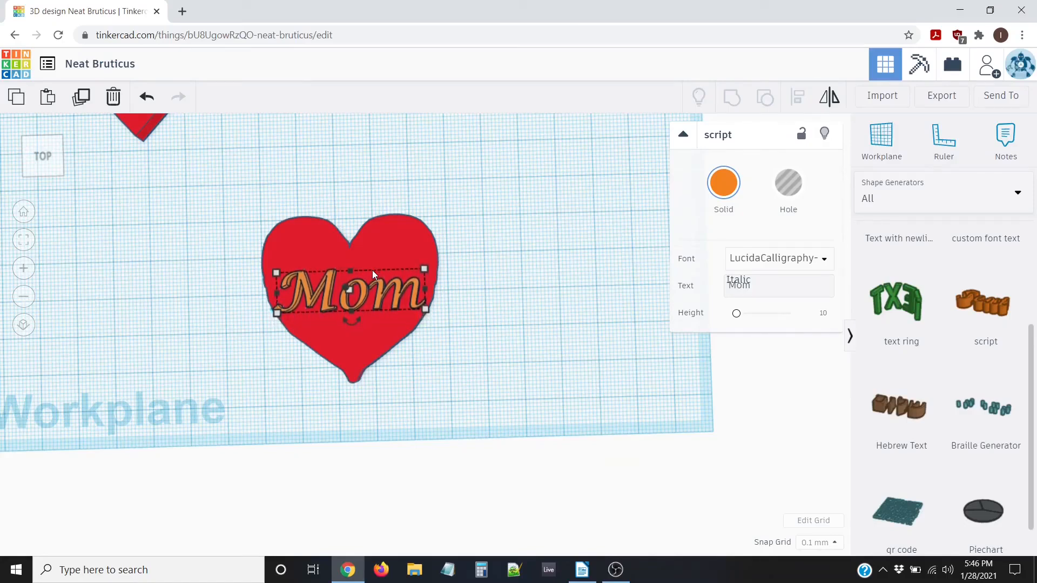
pyautogui.press('Up')
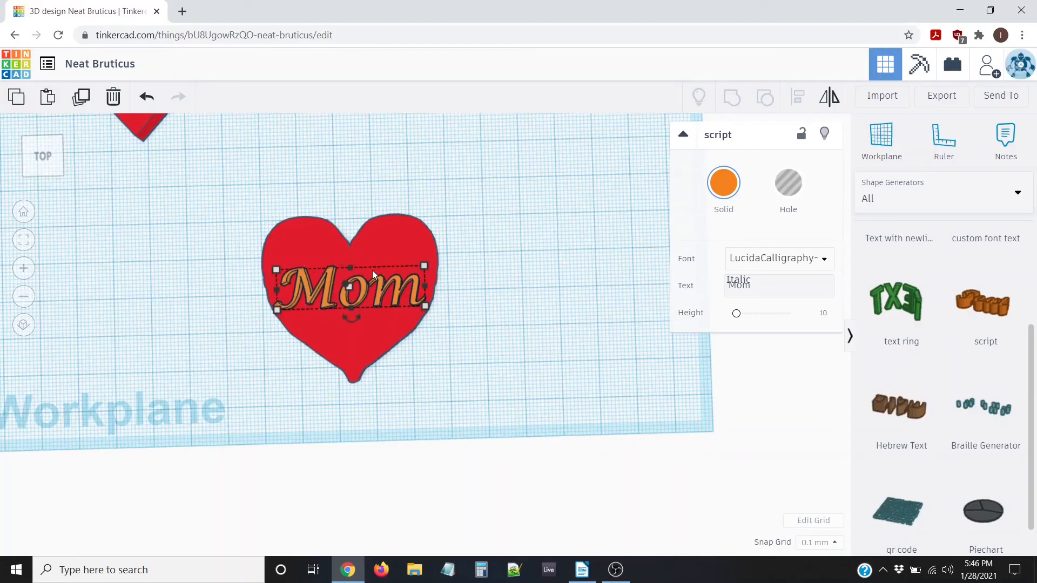
pyautogui.press('Down')
pyautogui.press('Down')
pyautogui.press('Up')
pyautogui.press('Up')
pyautogui.click(249, 320)
# - Turn the "Mom" text into a hole and lower it 1 mm into the heart
pyautogui.moveTo(456, 385); pyautogui.dragTo(352, 319, button='right')
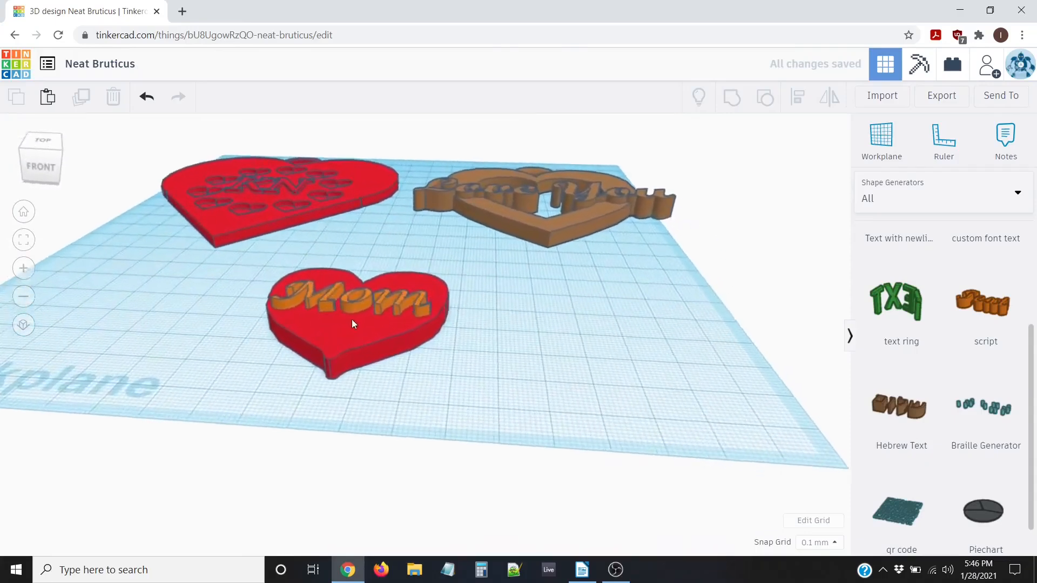
pyautogui.scroll(-1, 351, 319)
pyautogui.scroll(2, 420, 319)
pyautogui.moveTo(419, 345); pyautogui.dragTo(500, 386, button='middle')
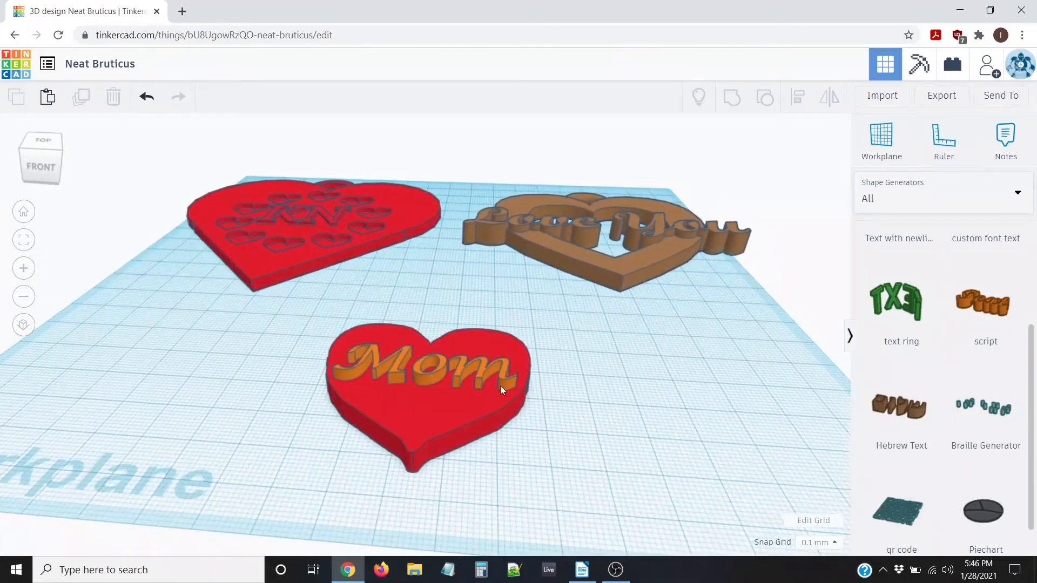
pyautogui.click(440, 369)
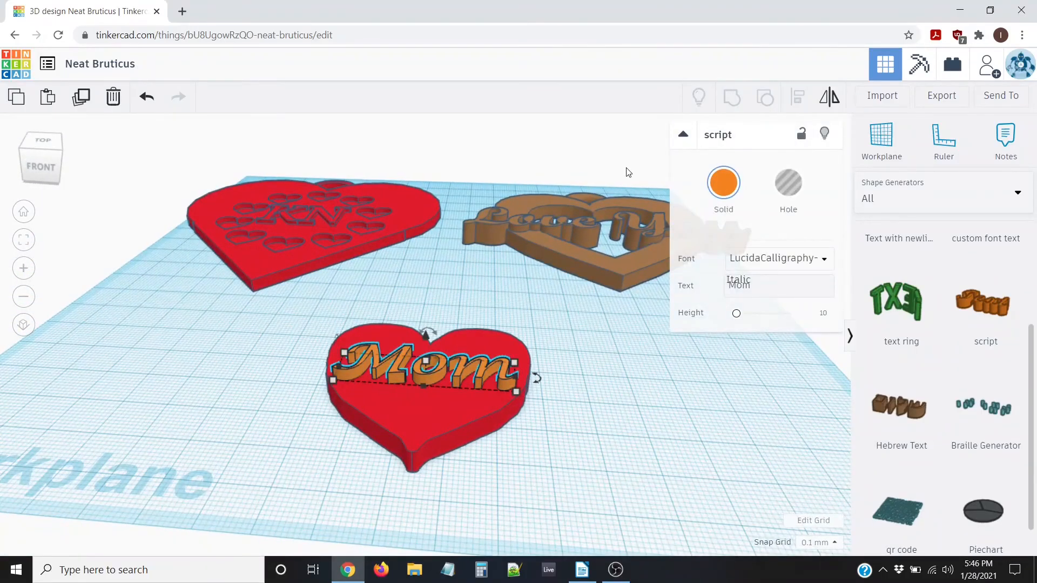
pyautogui.click(789, 187)
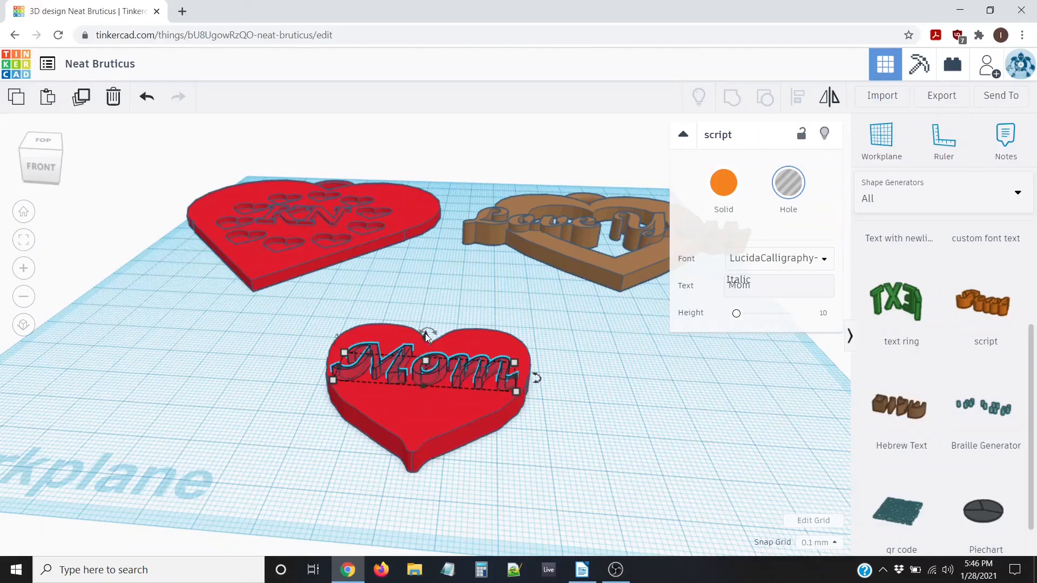
pyautogui.moveTo(425, 336); pyautogui.dragTo(427, 339)
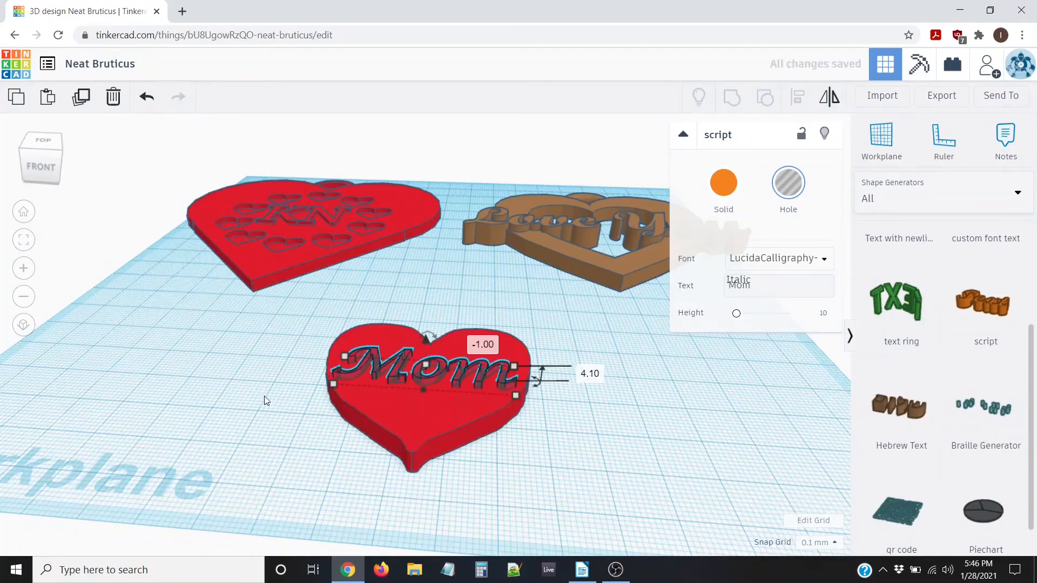
pyautogui.scroll(-2, 310, 368)
pyautogui.click(304, 368)
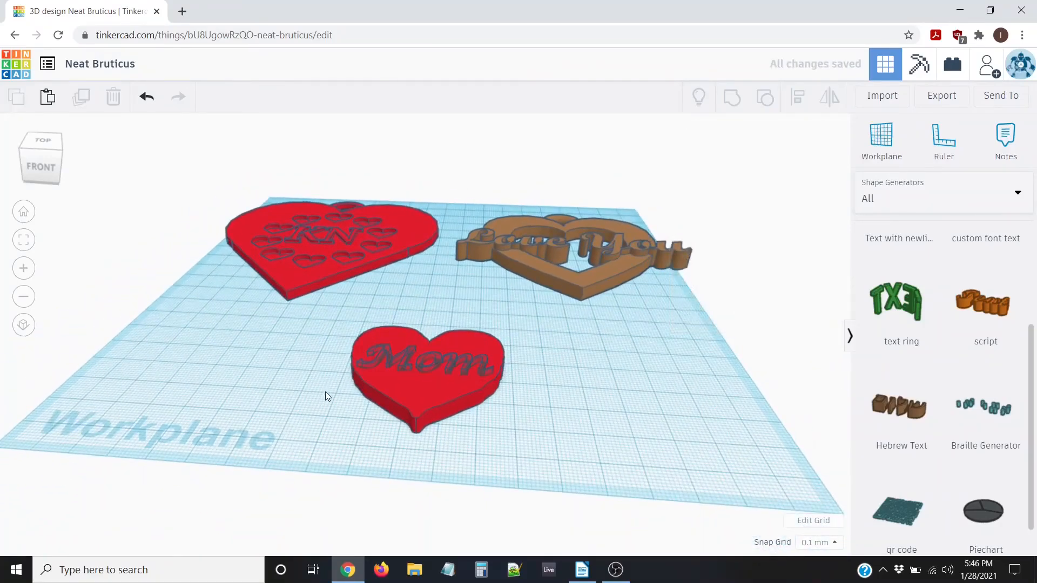
# - Group the red heart with the "Mom" hole text to cut the lettering into its surface
pyautogui.scroll(2, 326, 411)
pyautogui.moveTo(331, 430); pyautogui.dragTo(311, 247, button='right')
pyautogui.moveTo(311, 248); pyautogui.dragTo(556, 471)
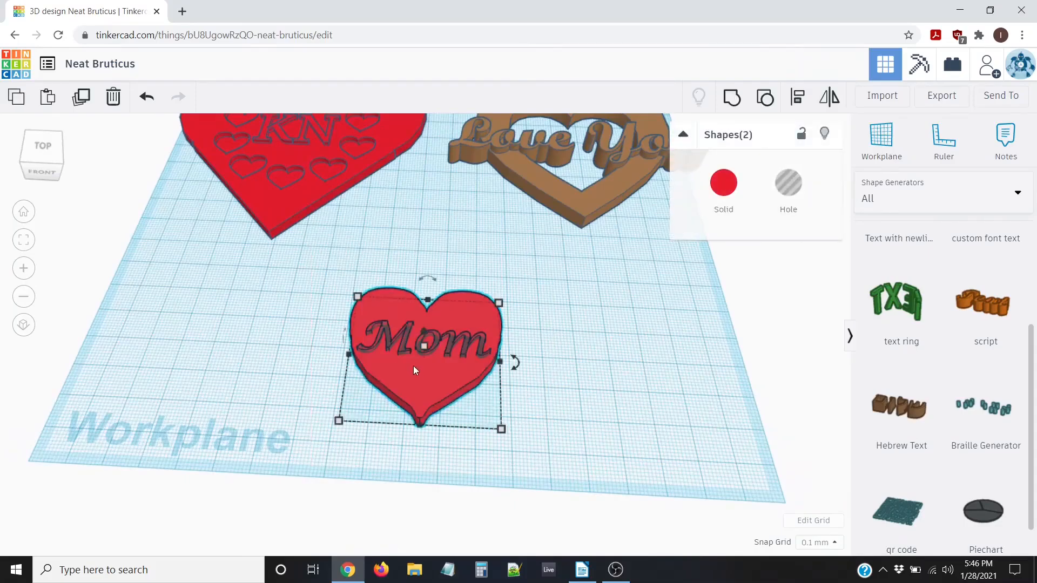
pyautogui.click(732, 100)
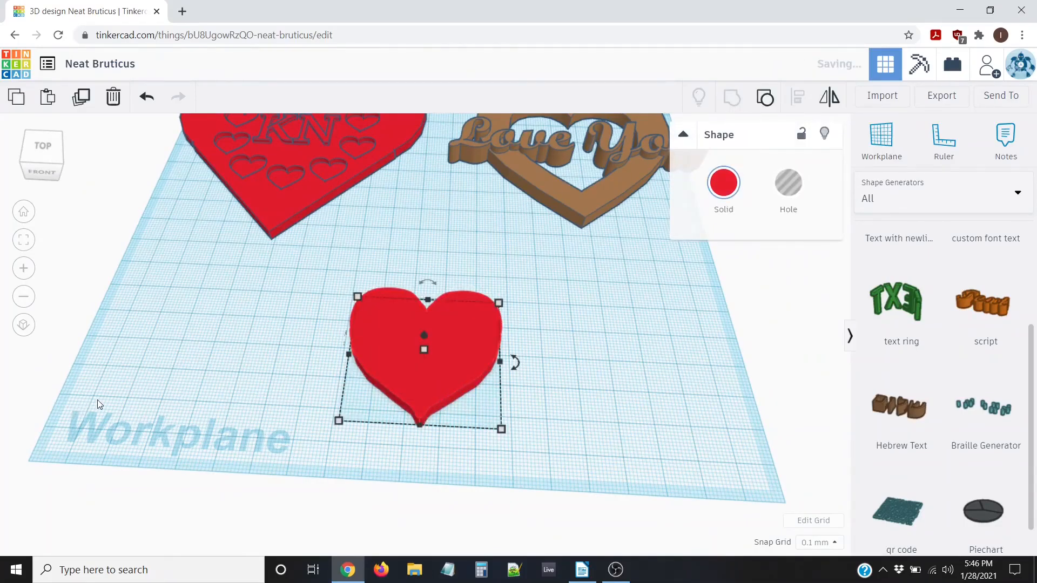
# - Examine the engraved "Mom" lettering on the grouped heart up close and from several angles
pyautogui.moveTo(187, 275); pyautogui.dragTo(217, 305, button='right')
pyautogui.scroll(2, 549, 332)
pyautogui.moveTo(550, 336)
pyautogui.mouseDown(button='right')
pyautogui.moveTo(608, 351)
pyautogui.moveTo(552, 337)
pyautogui.mouseUp(button='right')
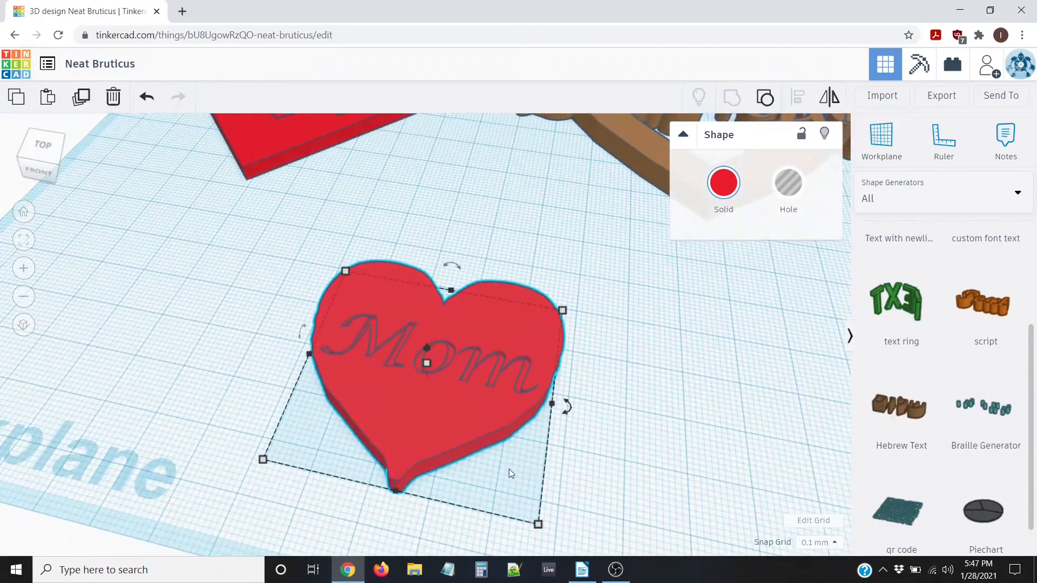
pyautogui.click(618, 474)
pyautogui.moveTo(618, 474); pyautogui.dragTo(532, 390, button='right')
pyautogui.scroll(1, 513, 430)
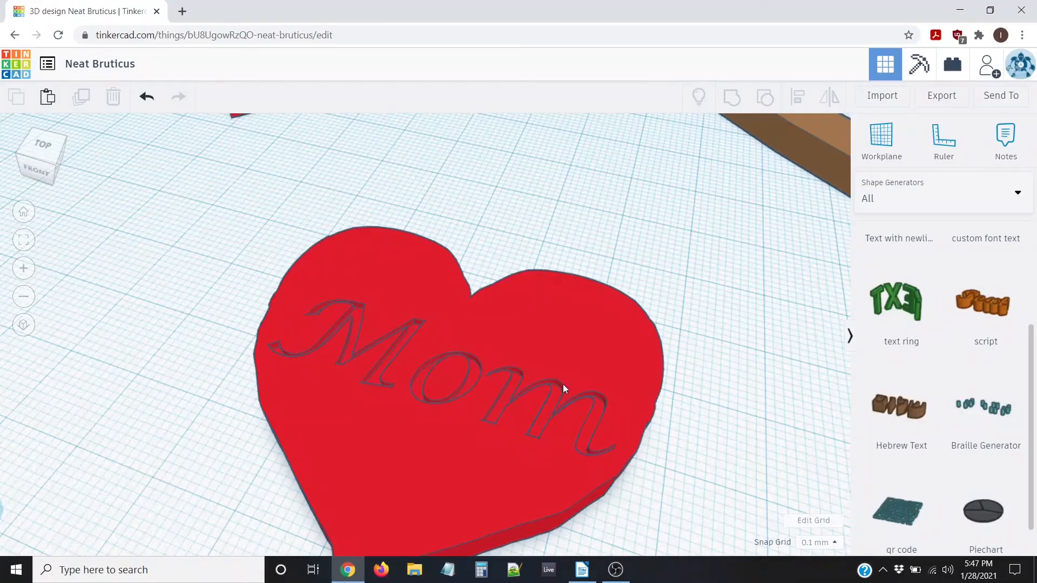
pyautogui.scroll(-2, 682, 356)
pyautogui.moveTo(413, 391); pyautogui.dragTo(484, 407, button='right')
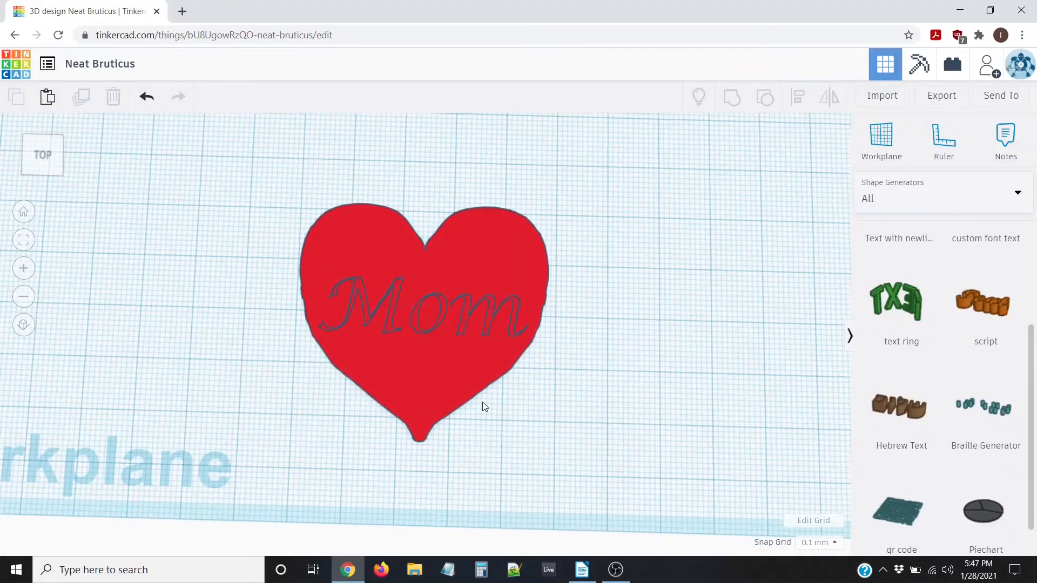
# - Add a Ring from the Basic Shapes just above the cleft of the "Mom" heart
pyautogui.scroll(-2, 423, 382)
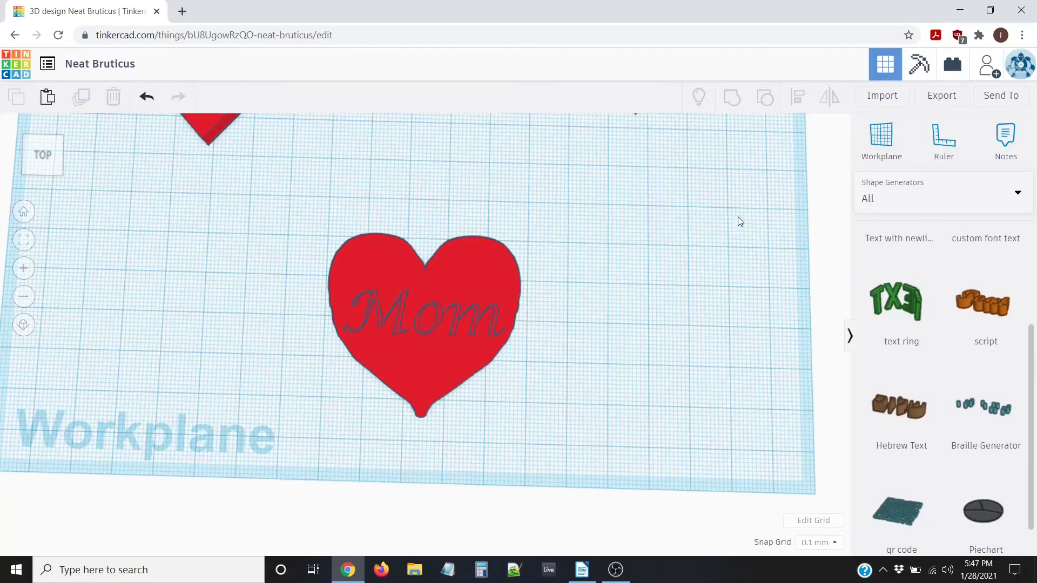
pyautogui.click(882, 203)
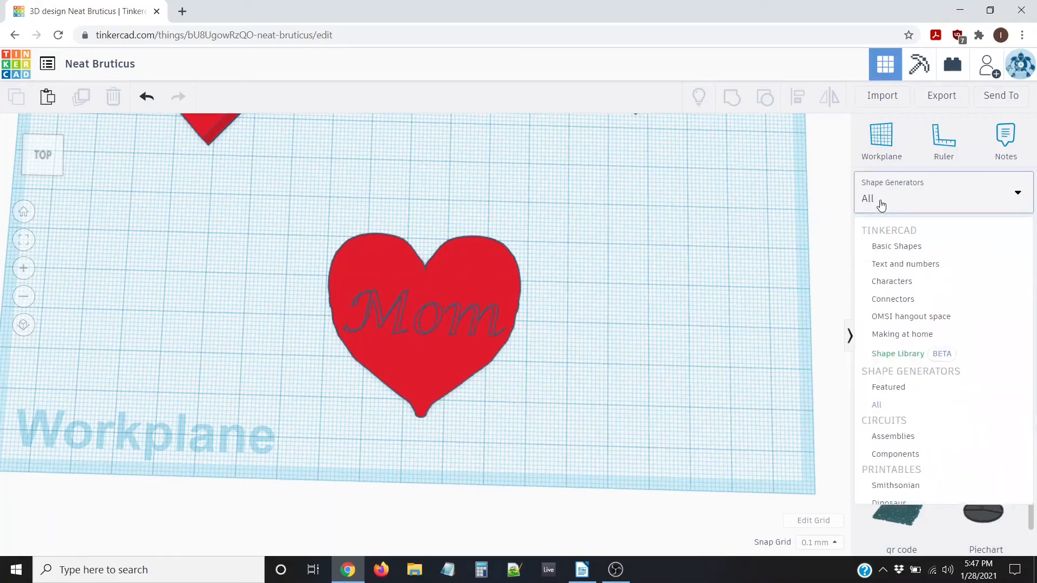
pyautogui.click(892, 248)
pyautogui.scroll(-6, 1008, 343)
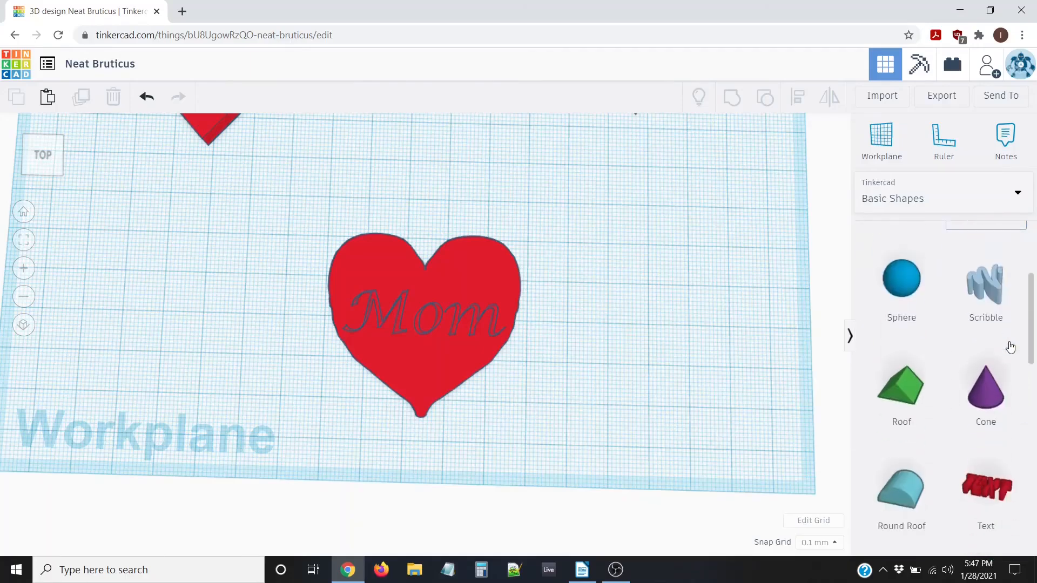
pyautogui.scroll(-7, 1004, 358)
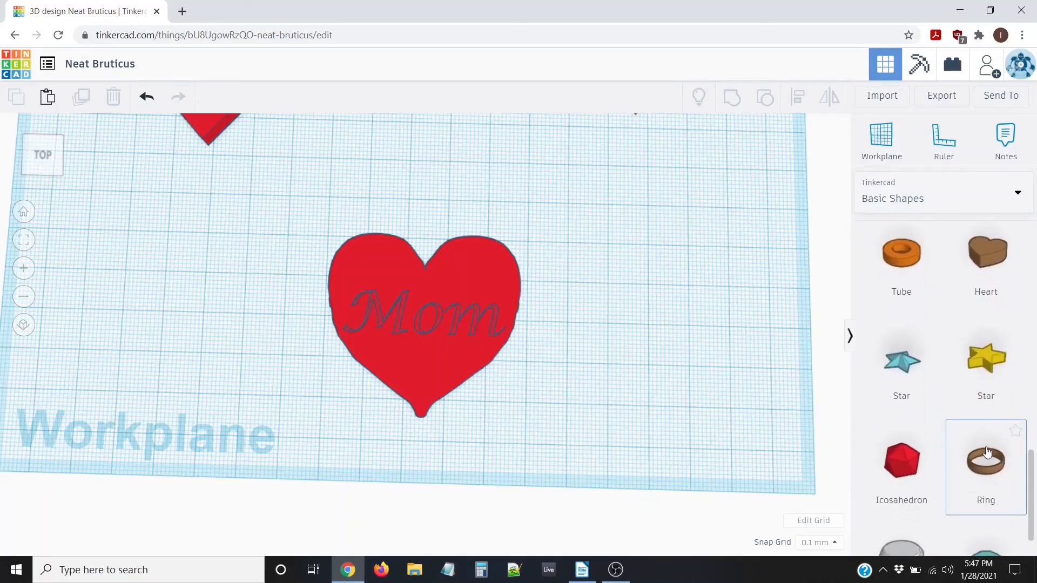
pyautogui.moveTo(987, 453); pyautogui.dragTo(429, 197)
pyautogui.scroll(3, 473, 241)
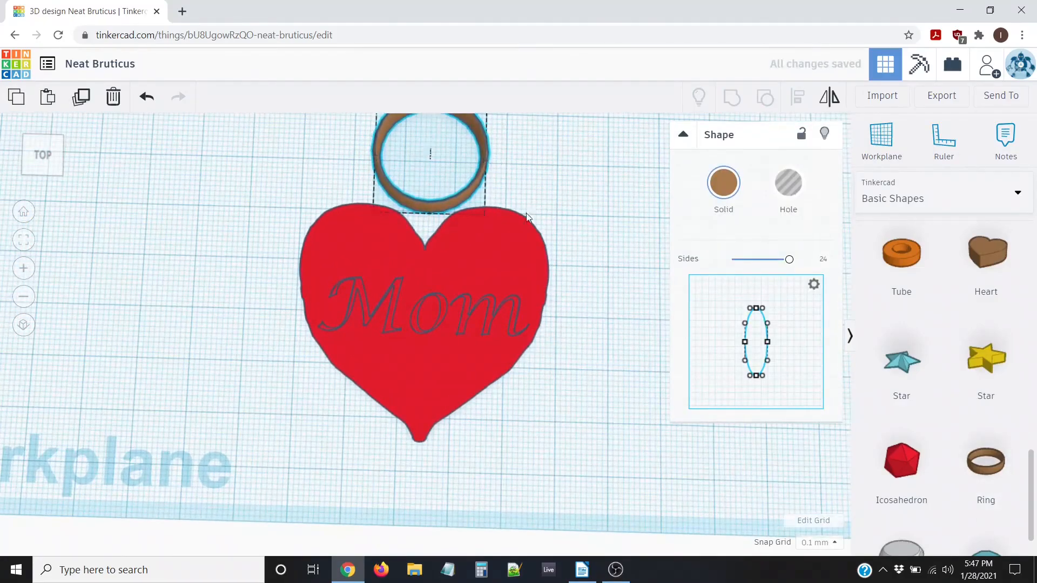
pyautogui.moveTo(526, 213); pyautogui.dragTo(508, 385, button='middle')
pyautogui.moveTo(558, 375); pyautogui.dragTo(528, 336, button='right')
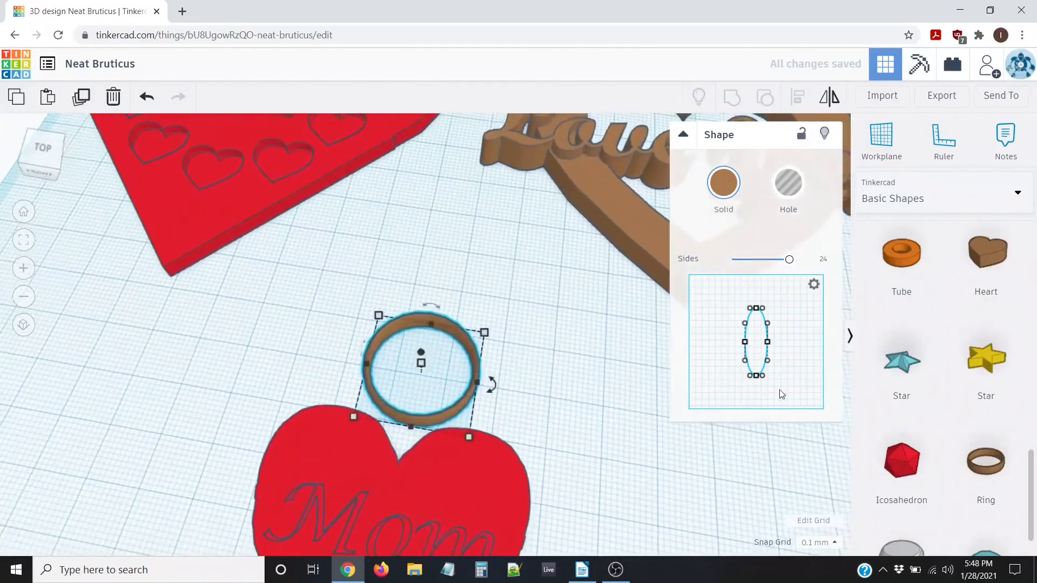
# - Try reshaping the ring's profile curve, and undo the change
pyautogui.moveTo(763, 376); pyautogui.dragTo(780, 335)
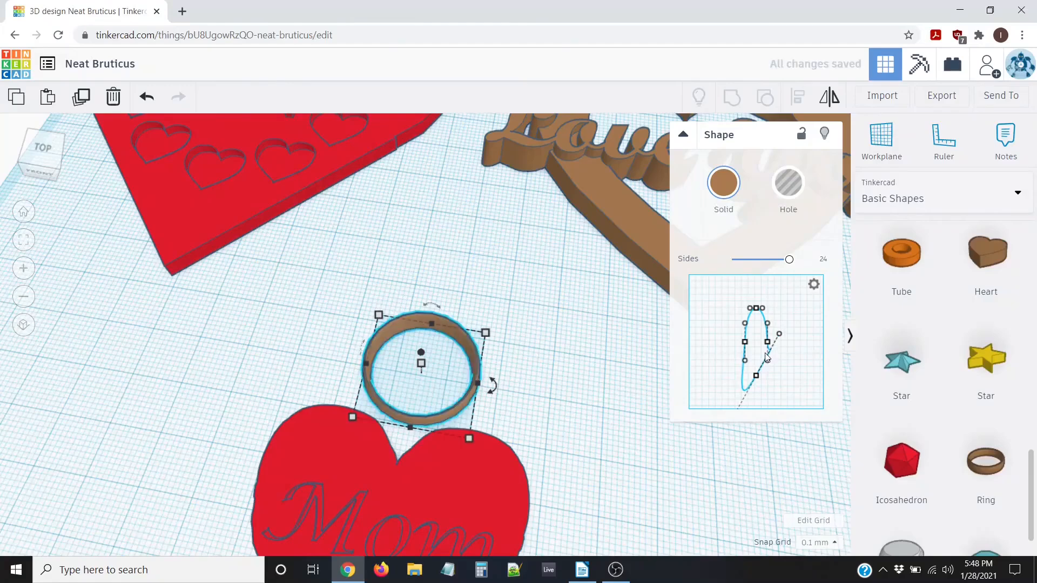
pyautogui.hotkey('ctrl', 'z')
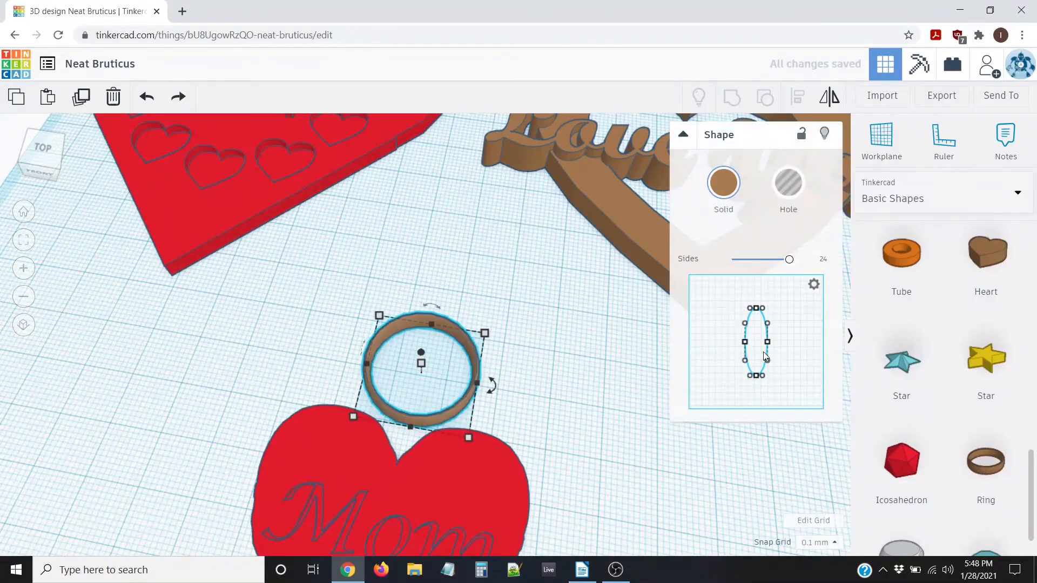
# - Compare the ring's height with the thickness of the "Mom" heart from a low side angle
pyautogui.moveTo(556, 274); pyautogui.dragTo(473, 326, button='right')
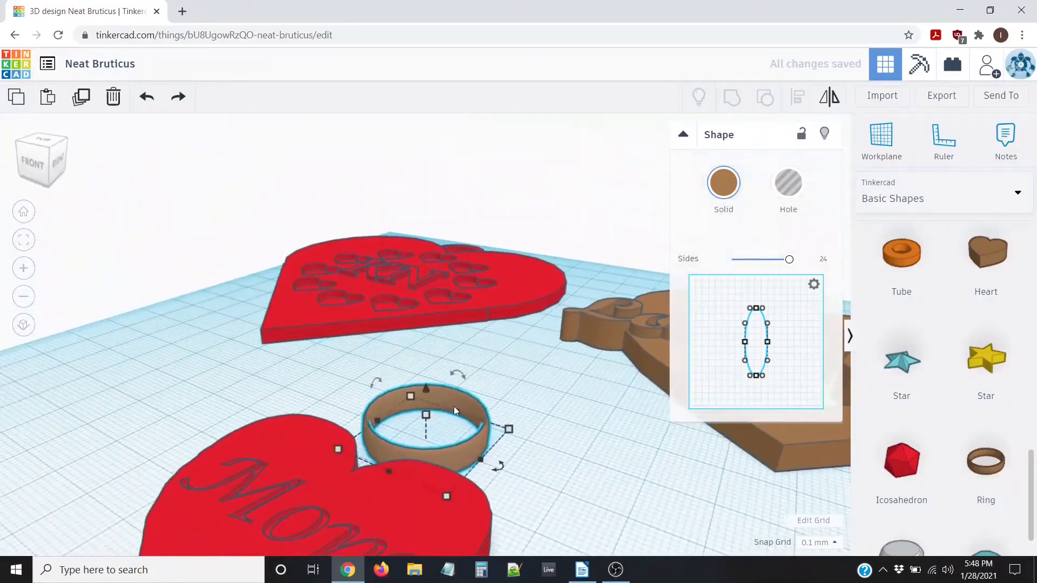
pyautogui.moveTo(426, 419)
pyautogui.moveTo(527, 441); pyautogui.dragTo(355, 475, button='right')
pyautogui.click(298, 473)
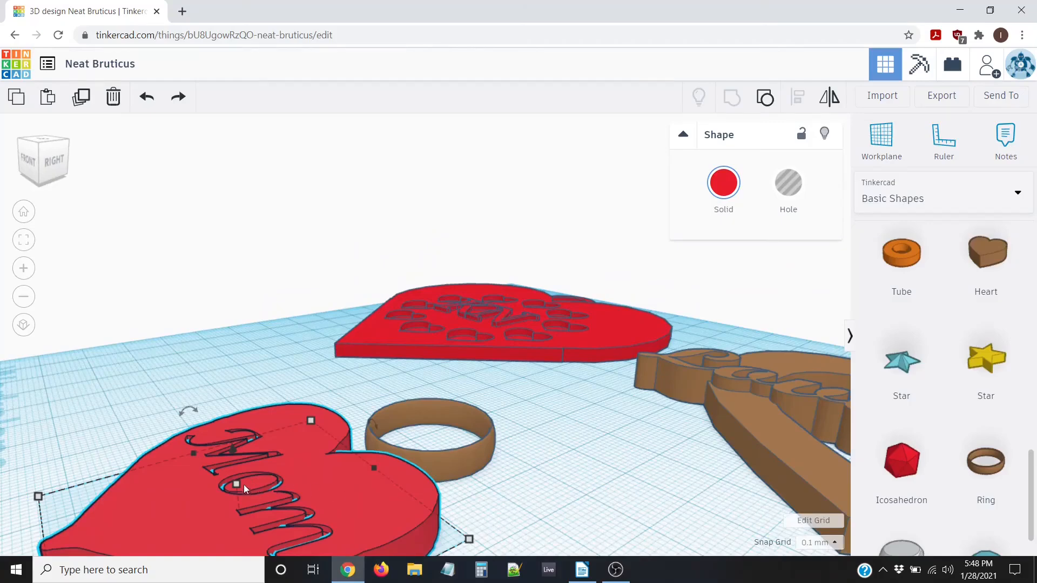
pyautogui.moveTo(240, 484)
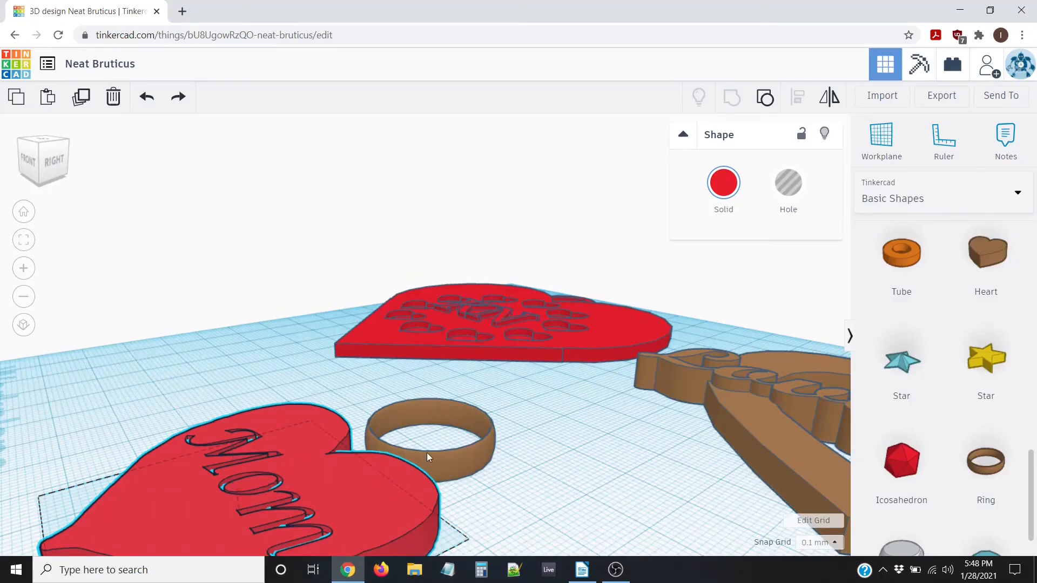
pyautogui.click(427, 453)
pyautogui.moveTo(435, 432); pyautogui.dragTo(501, 455, button='right')
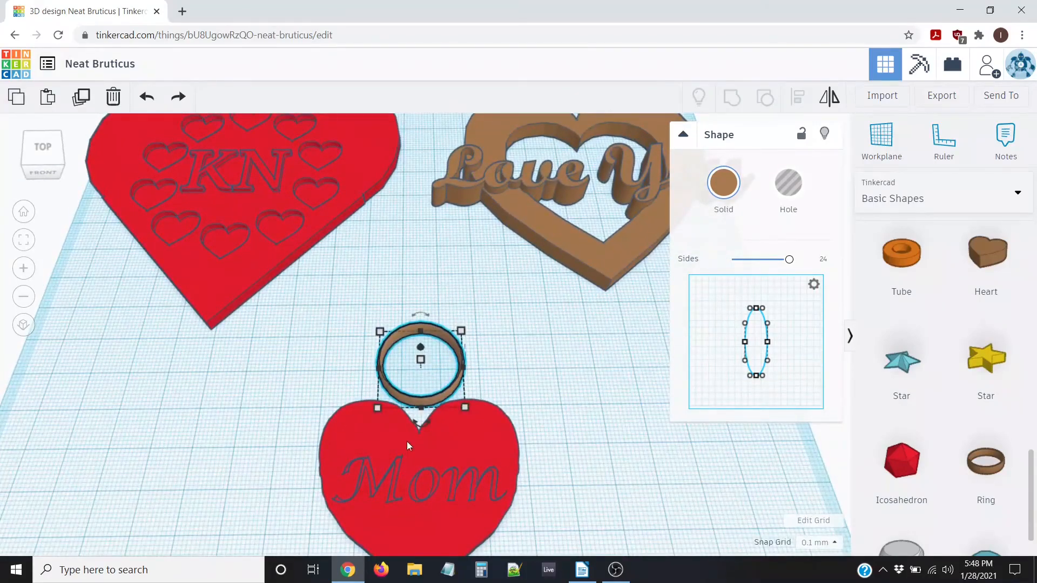
# - Set the snap grid to 0.5 mm and nudge the ring into the "Mom" heart until its lower part overlaps the lobes
pyautogui.scroll(-2, 434, 451)
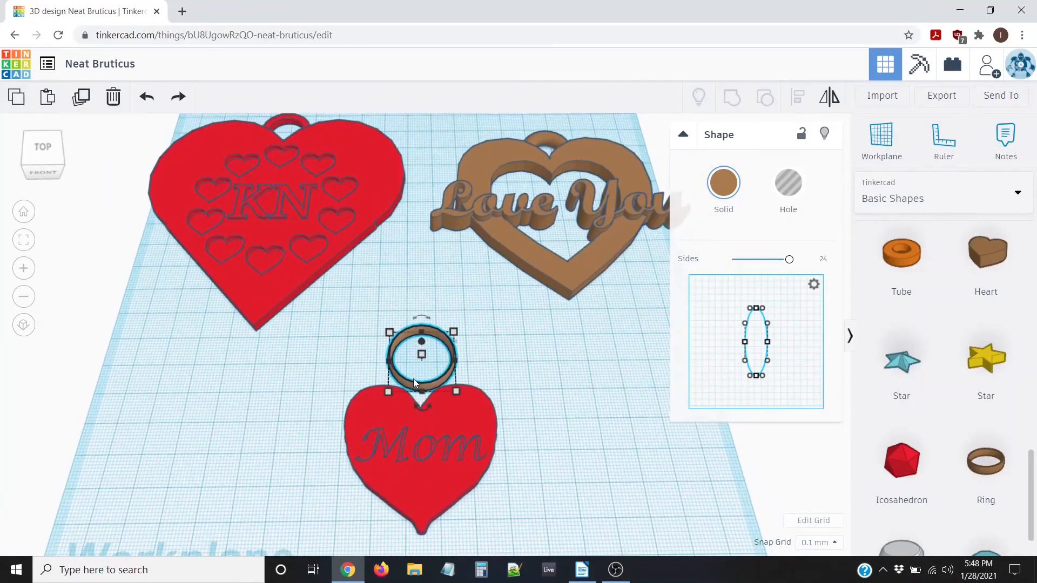
pyautogui.press('Down')
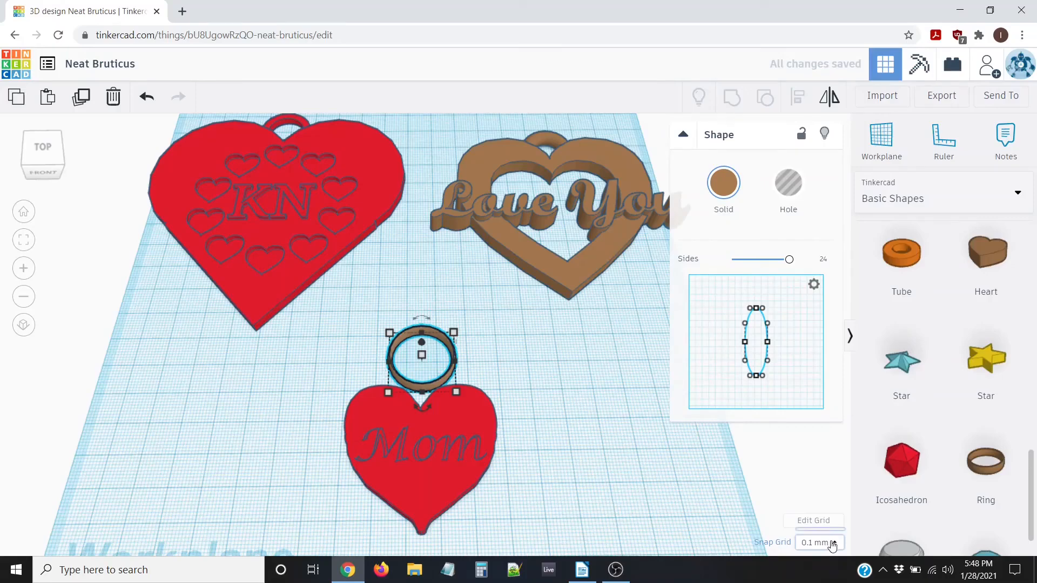
pyautogui.click(833, 544)
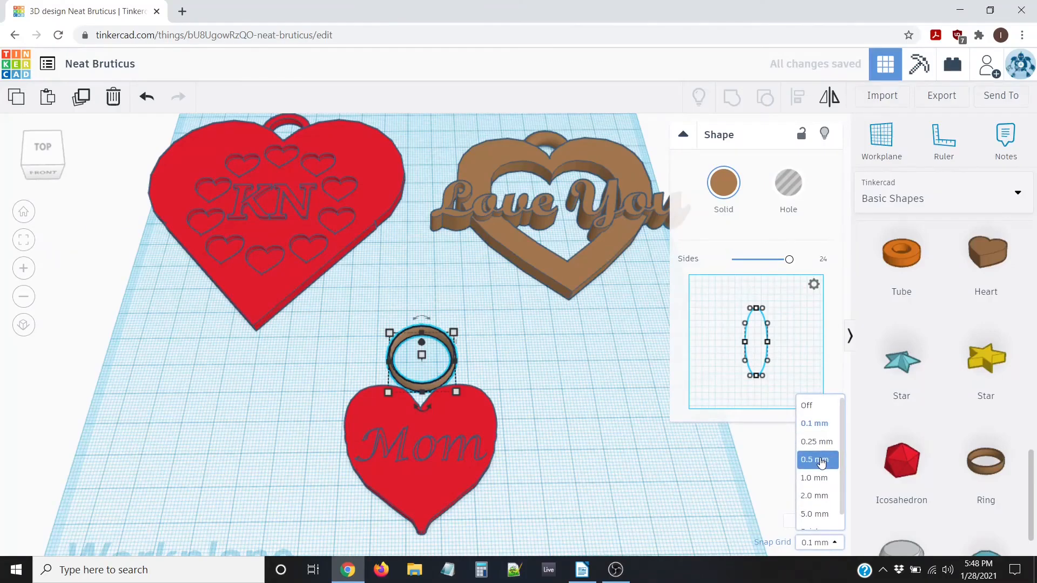
pyautogui.click(818, 460)
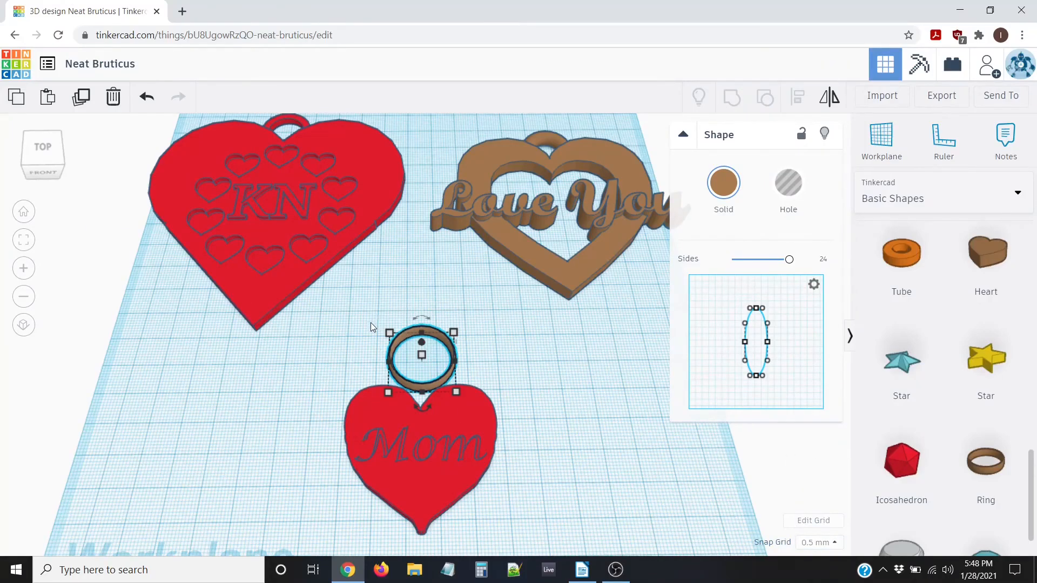
pyautogui.press('Down')
pyautogui.press('Down')
pyautogui.press('Down')
pyautogui.press('Down')
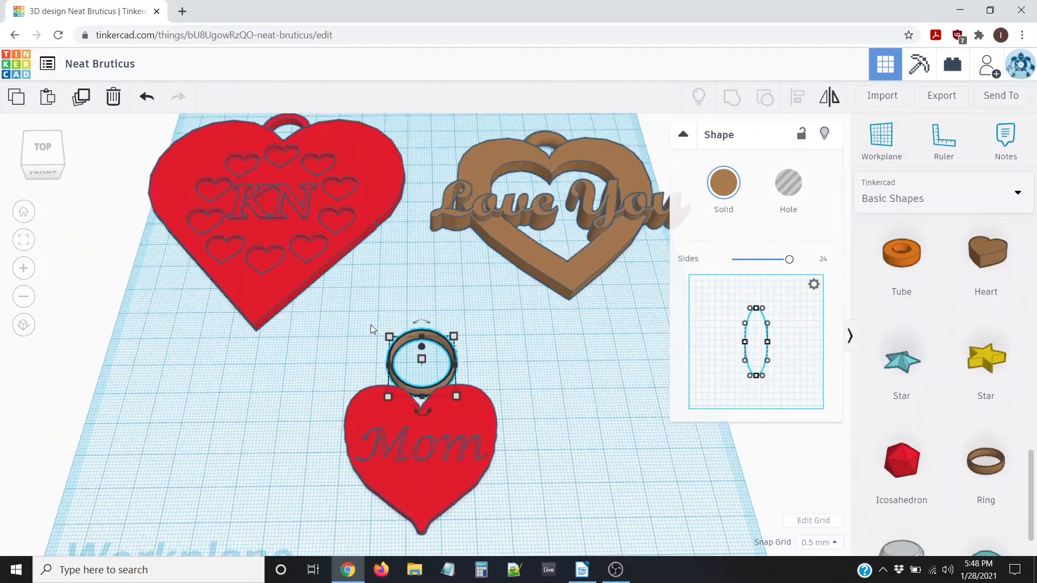
pyautogui.press('Down')
pyautogui.press('Down')
pyautogui.press('Down')
pyautogui.press('Down')
pyautogui.press('Down')
pyautogui.press('Down')
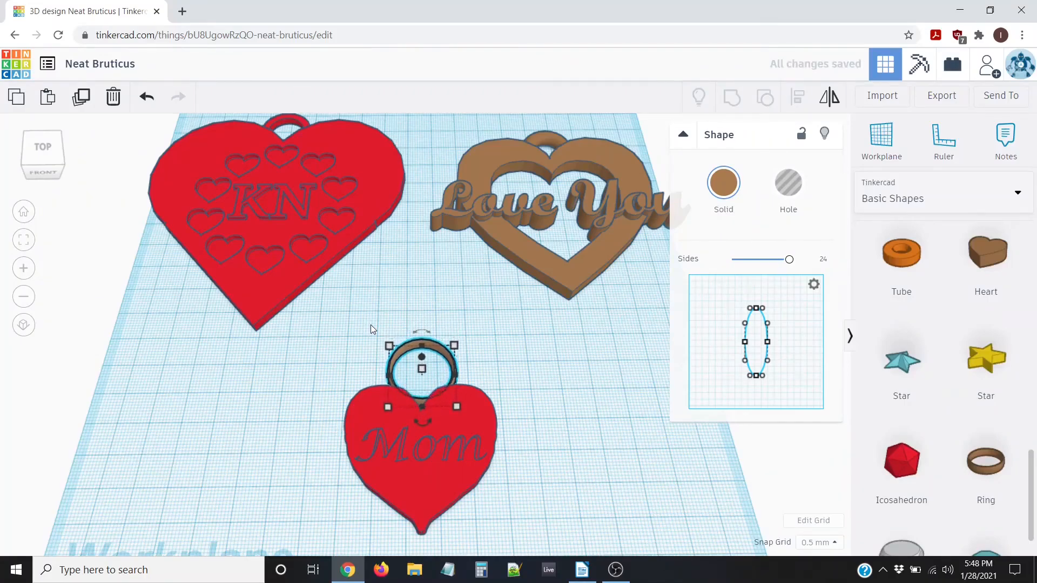
pyautogui.press('Down')
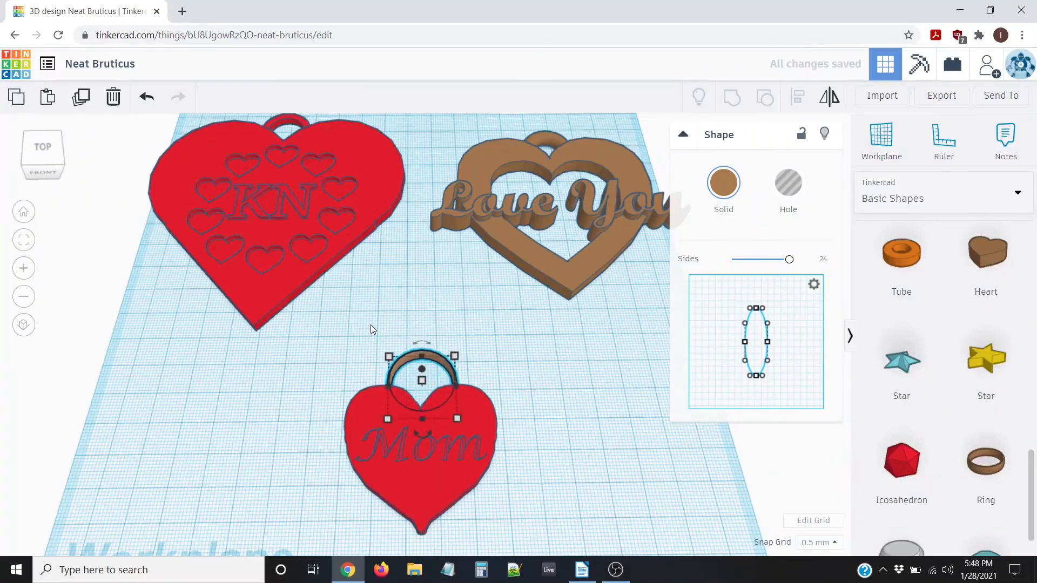
# - Align the ring and the "Mom" heart on their shared vertical centre line
pyautogui.scroll(-3, 283, 427)
pyautogui.moveTo(287, 395); pyautogui.dragTo(280, 438, button='right')
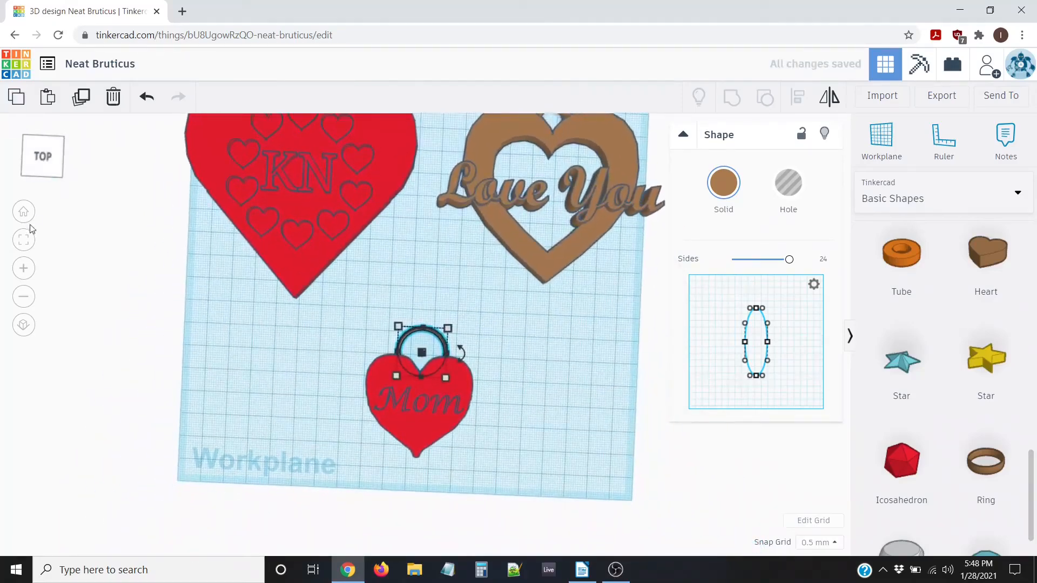
pyautogui.click(43, 161)
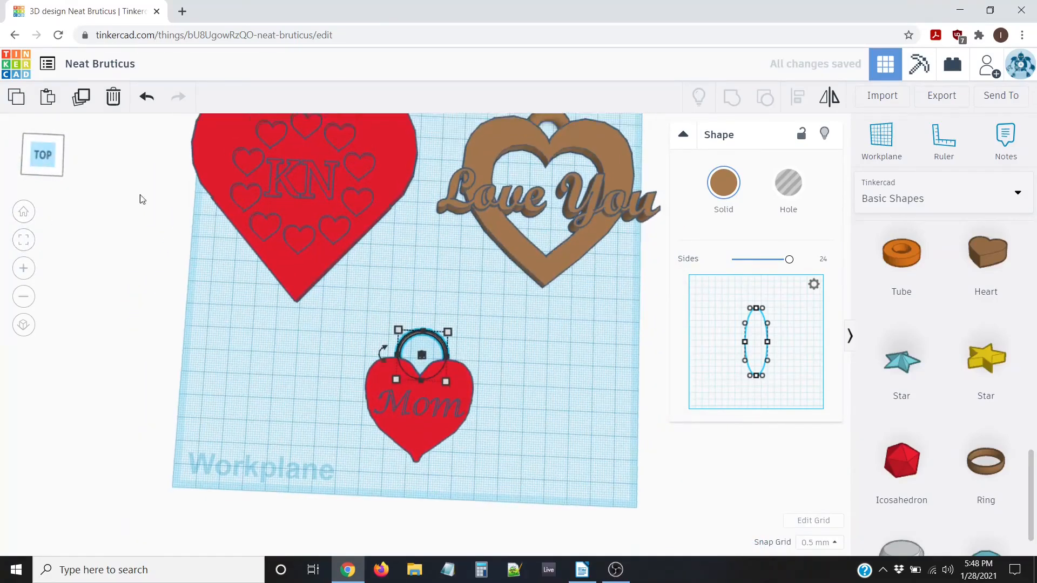
pyautogui.moveTo(290, 385); pyautogui.dragTo(294, 357, button='right')
pyautogui.moveTo(366, 299); pyautogui.dragTo(527, 529)
pyautogui.moveTo(337, 464); pyautogui.dragTo(351, 477, button='right')
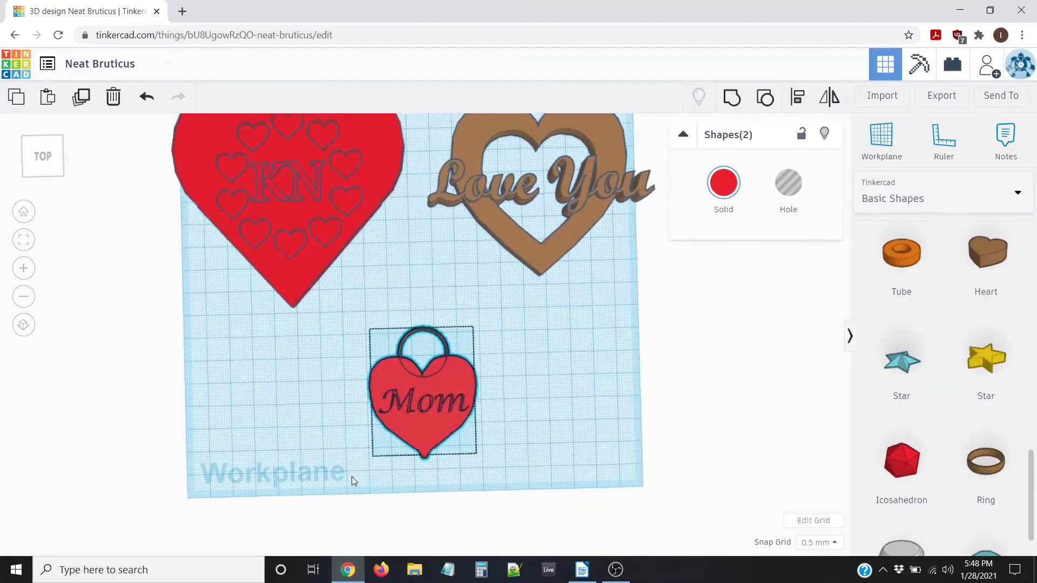
pyautogui.click(792, 97)
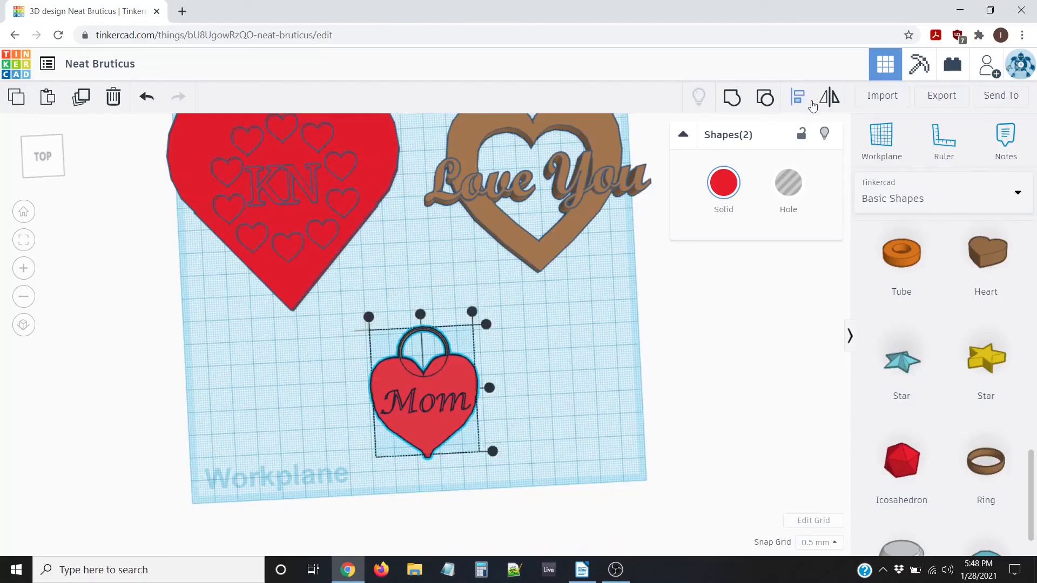
pyautogui.click(420, 315)
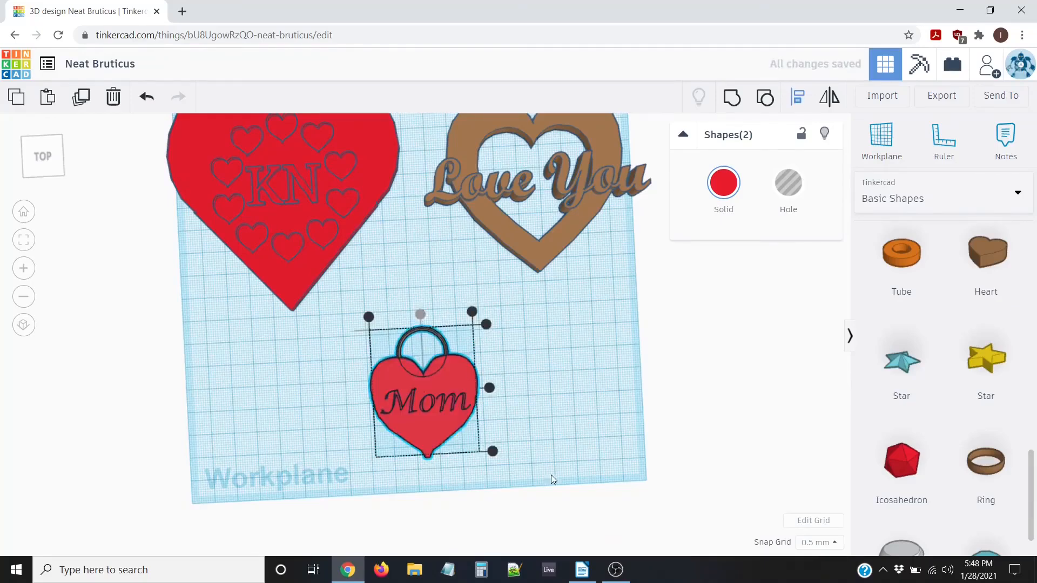
pyautogui.moveTo(551, 479); pyautogui.dragTo(533, 479, button='right')
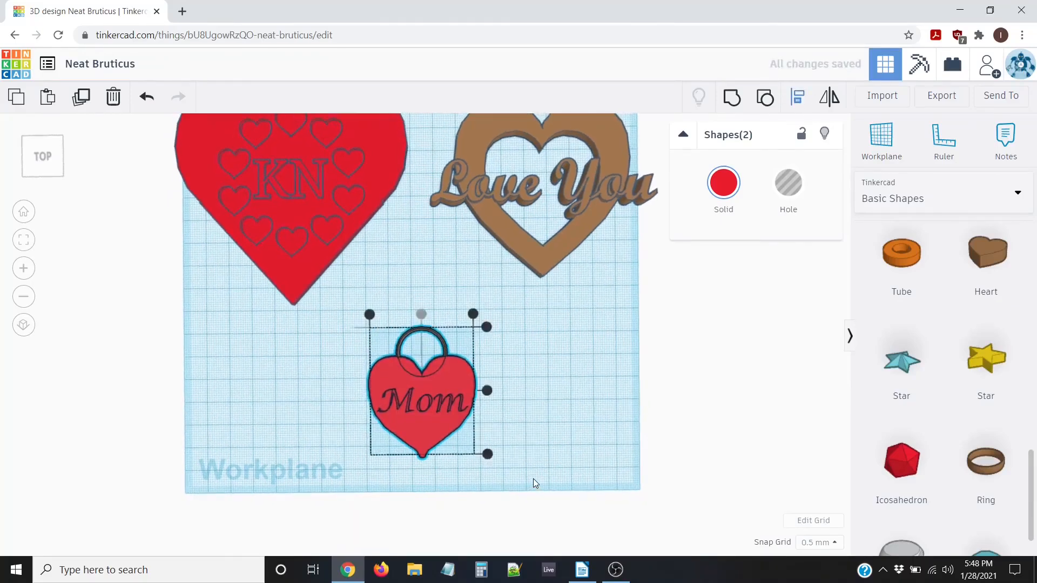
pyautogui.click(332, 406)
pyautogui.moveTo(333, 405); pyautogui.dragTo(319, 372, button='right')
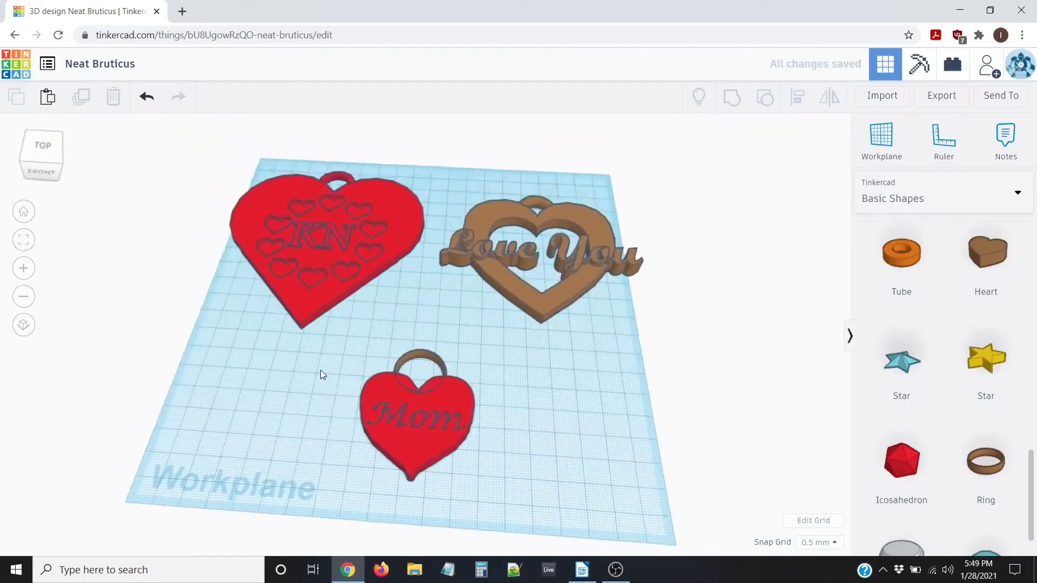
# - Group the ring and the "Mom" heart into one shape with a hanging loop
pyautogui.moveTo(301, 415); pyautogui.dragTo(346, 324, button='right')
pyautogui.moveTo(347, 315); pyautogui.dragTo(530, 533)
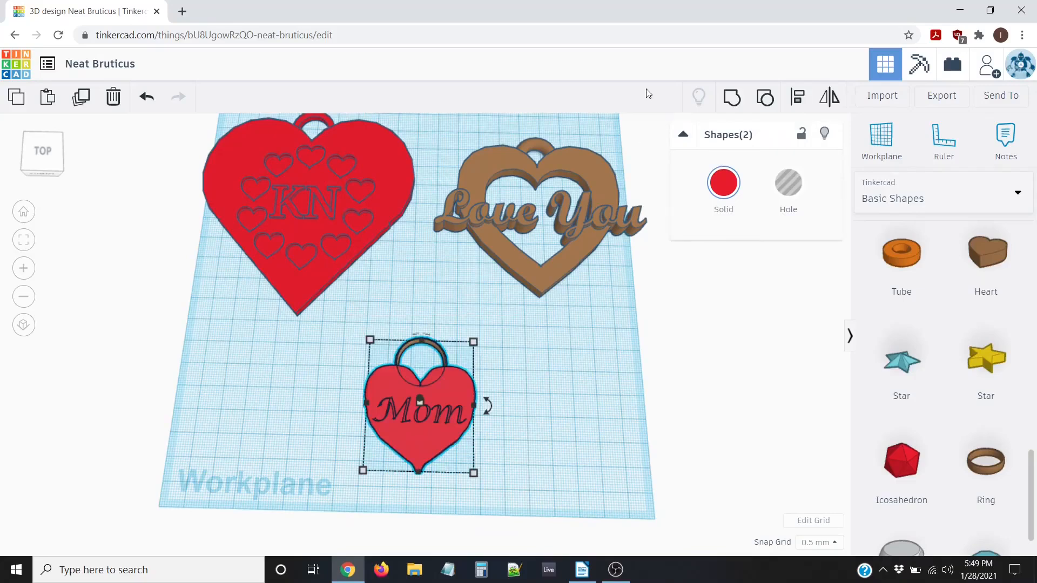
pyautogui.click(731, 98)
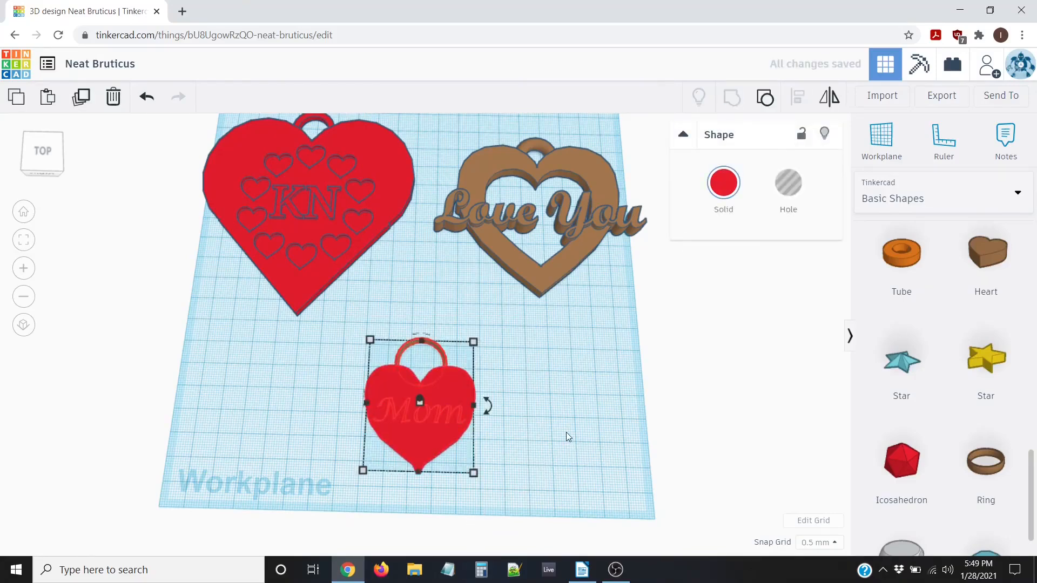
pyautogui.click(519, 383)
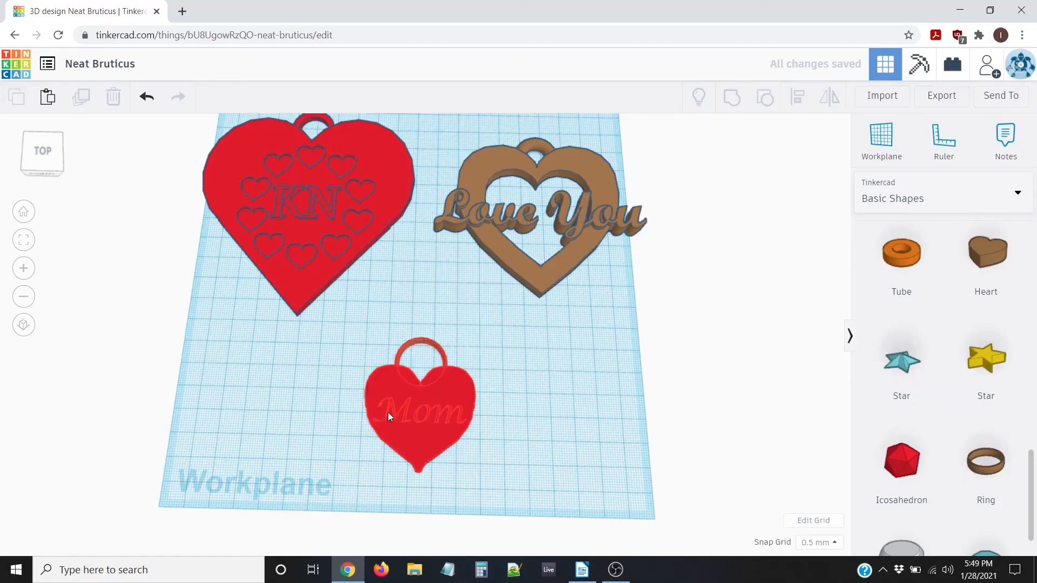
# - Examine the "Mom" heart with its hanging loop beside the other two heart designs
pyautogui.scroll(3, 450, 419)
pyautogui.moveTo(520, 437)
pyautogui.mouseDown(button='right')
pyautogui.moveTo(457, 419)
pyautogui.moveTo(467, 449)
pyautogui.moveTo(322, 352)
pyautogui.moveTo(257, 390)
pyautogui.moveTo(608, 407)
pyautogui.moveTo(544, 465)
pyautogui.moveTo(562, 461)
pyautogui.moveTo(548, 503)
pyautogui.moveTo(526, 434)
pyautogui.moveTo(523, 506)
pyautogui.moveTo(504, 439)
pyautogui.moveTo(542, 432)
pyautogui.moveTo(528, 444)
pyautogui.moveTo(515, 438)
pyautogui.mouseUp(button='right')
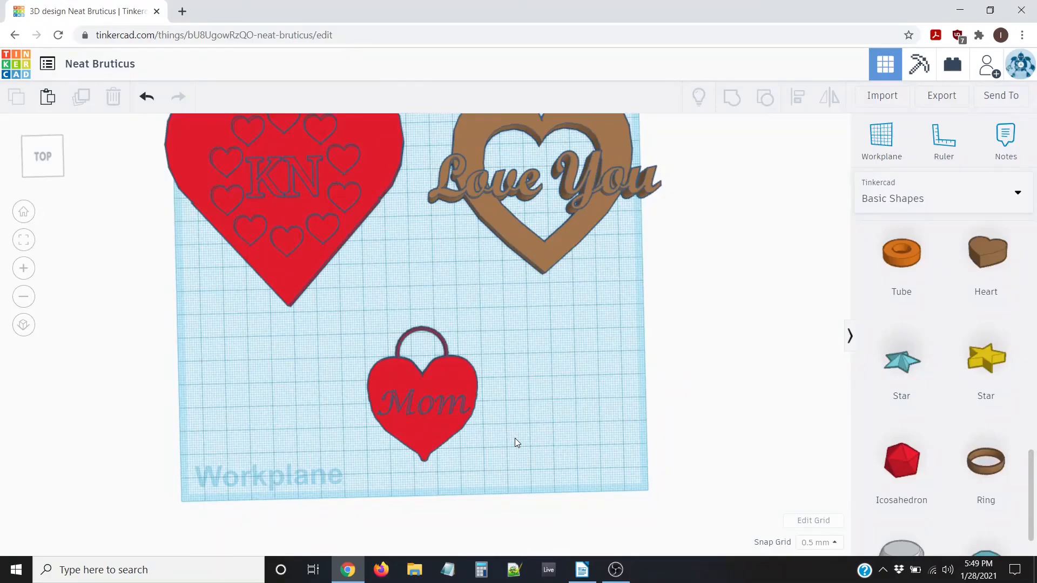
pyautogui.moveTo(448, 366)
pyautogui.mouseDown(button='right')
pyautogui.moveTo(455, 390)
pyautogui.moveTo(436, 377)
pyautogui.moveTo(368, 371)
pyautogui.moveTo(478, 359)
pyautogui.moveTo(462, 372)
pyautogui.mouseUp(button='right')
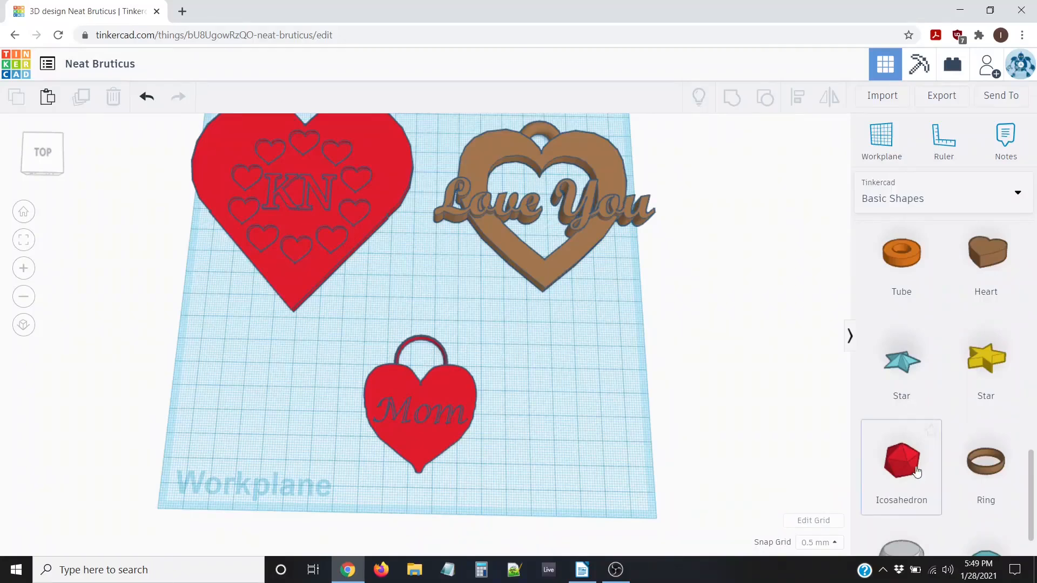
pyautogui.moveTo(424, 328); pyautogui.dragTo(374, 387, button='right')
pyautogui.scroll(2, 375, 388)
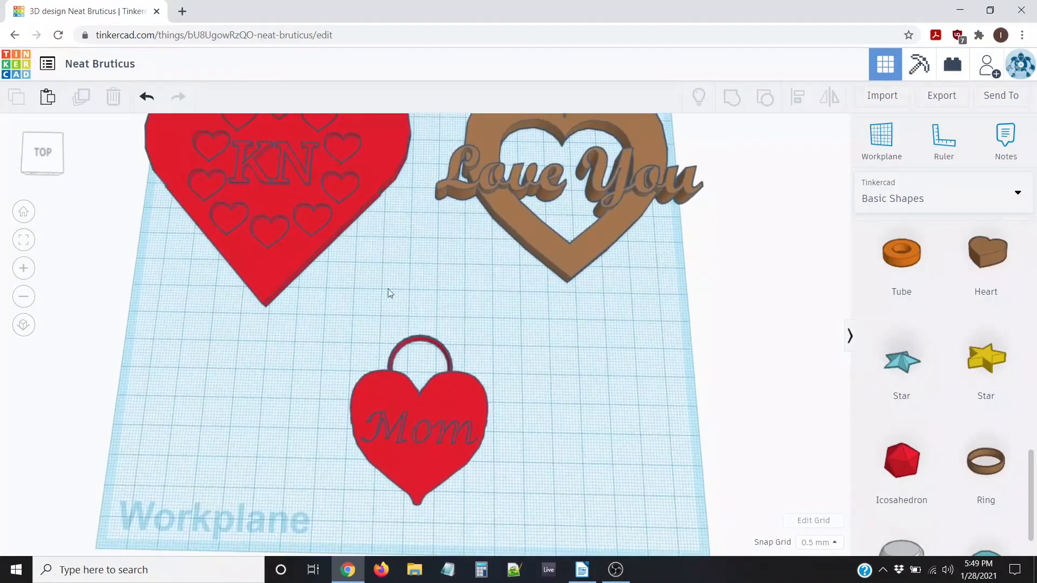
pyautogui.scroll(-1, 396, 184)
pyautogui.scroll(-2, 397, 188)
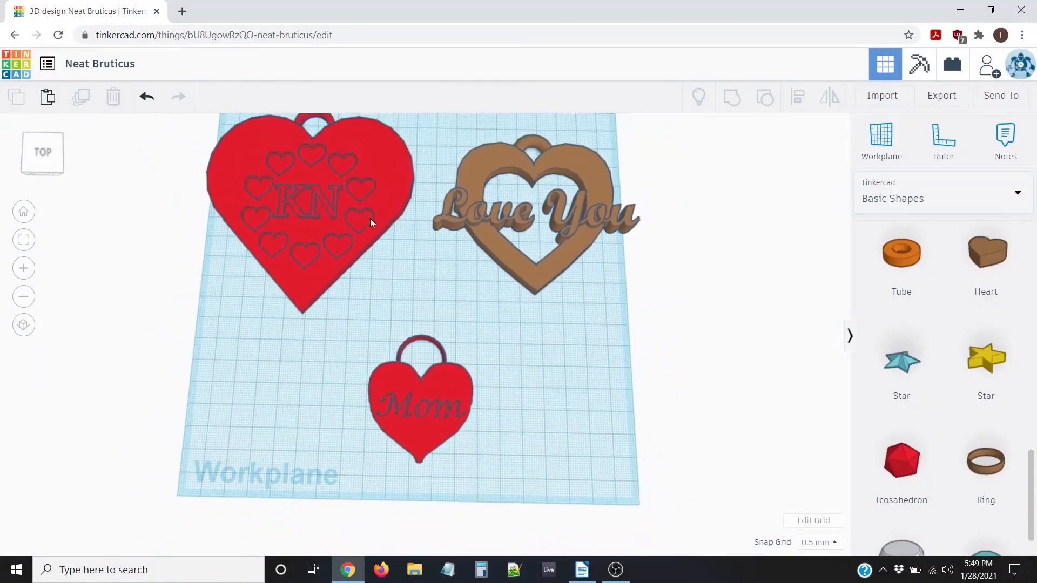
# - Look through the Basic Shapes for other ring-like shapes suited to a hanging loop
pyautogui.scroll(9, 988, 364)
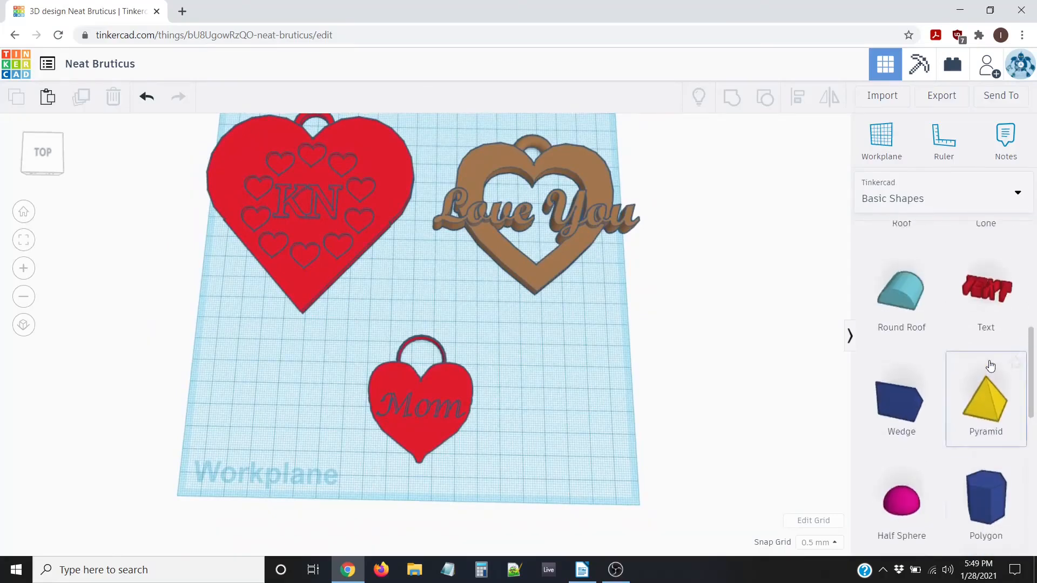
pyautogui.scroll(-8, 993, 351)
pyautogui.scroll(2, 999, 342)
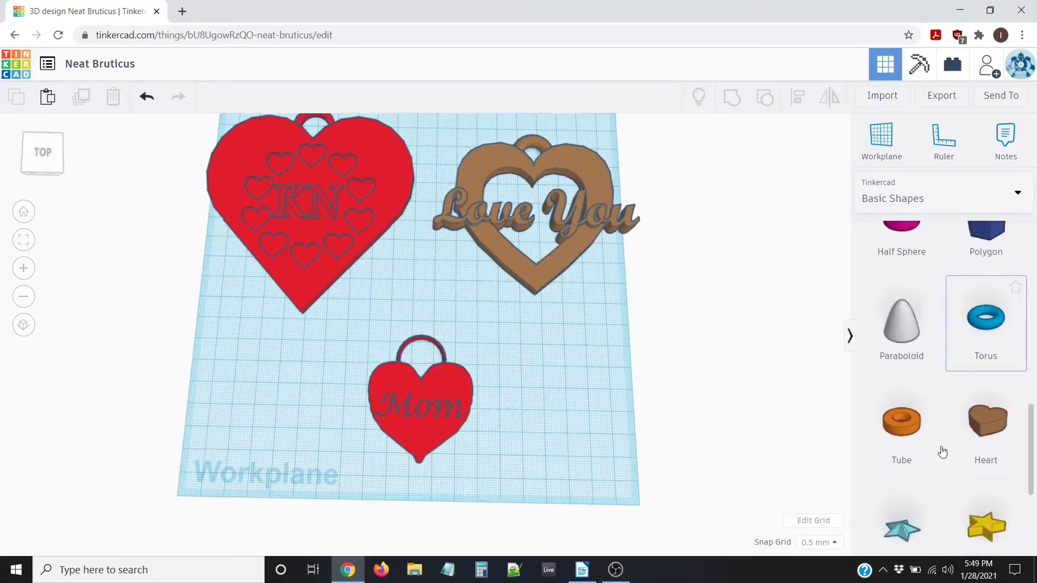
# - Inspect the "Mom" heart's hanging loop up close and review all three heart pendants together on the workplane
pyautogui.scroll(-4, 940, 452)
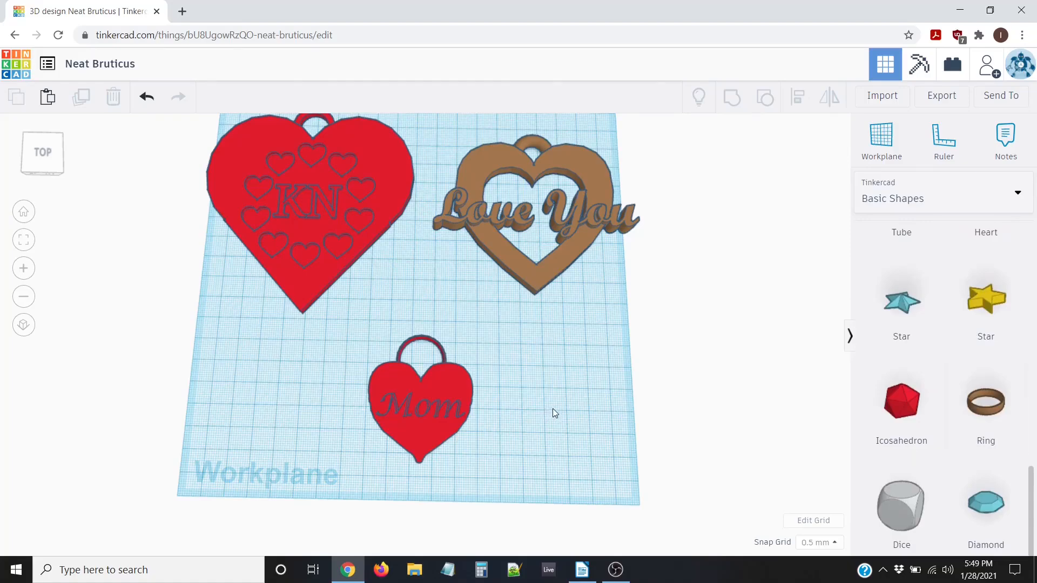
pyautogui.scroll(4, 523, 369)
pyautogui.moveTo(522, 371); pyautogui.dragTo(541, 401, button='right')
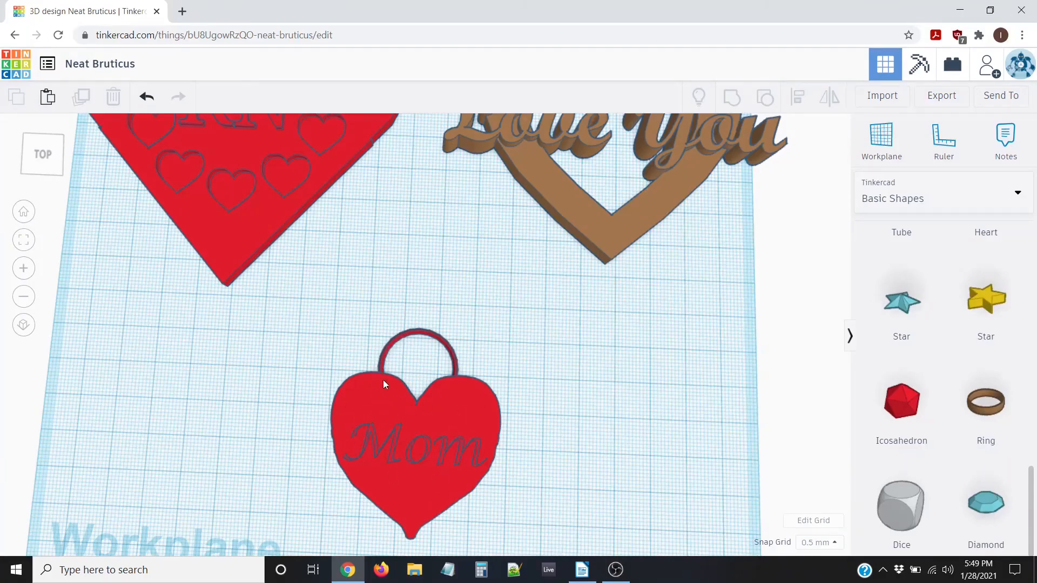
pyautogui.moveTo(394, 409); pyautogui.dragTo(395, 410, button='right')
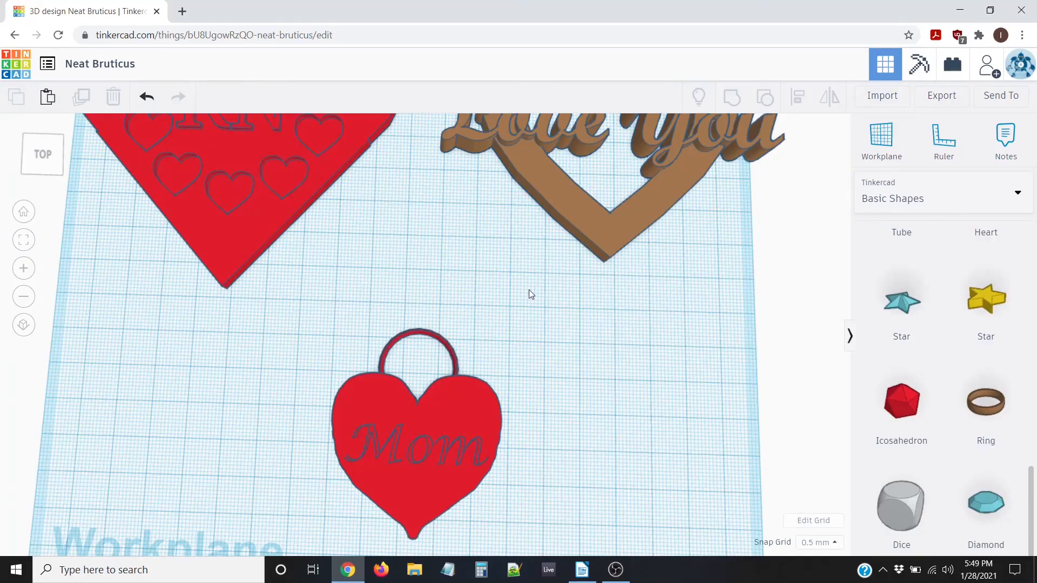
pyautogui.scroll(-5, 529, 290)
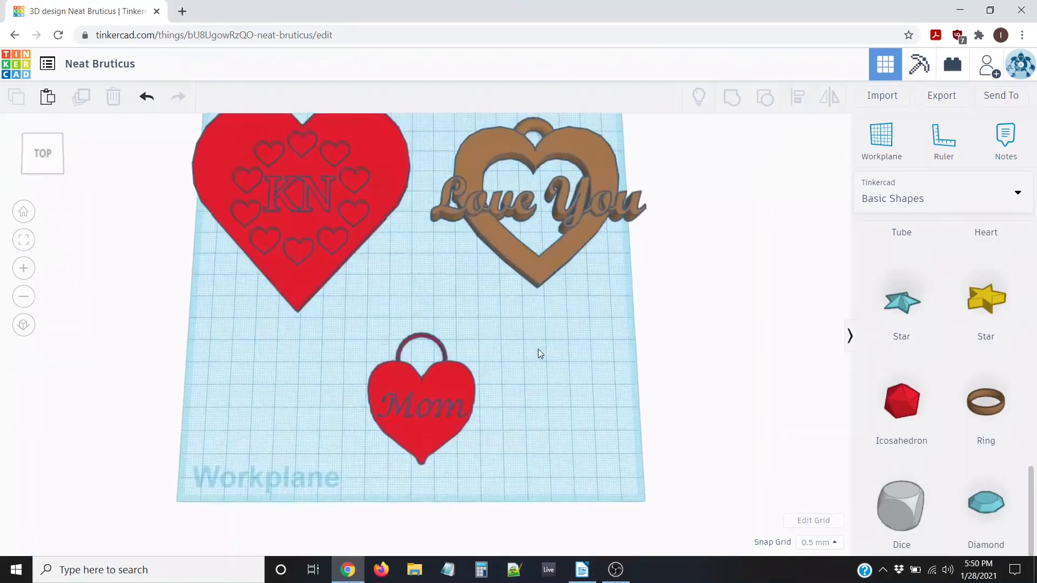
pyautogui.scroll(-3, 538, 350)
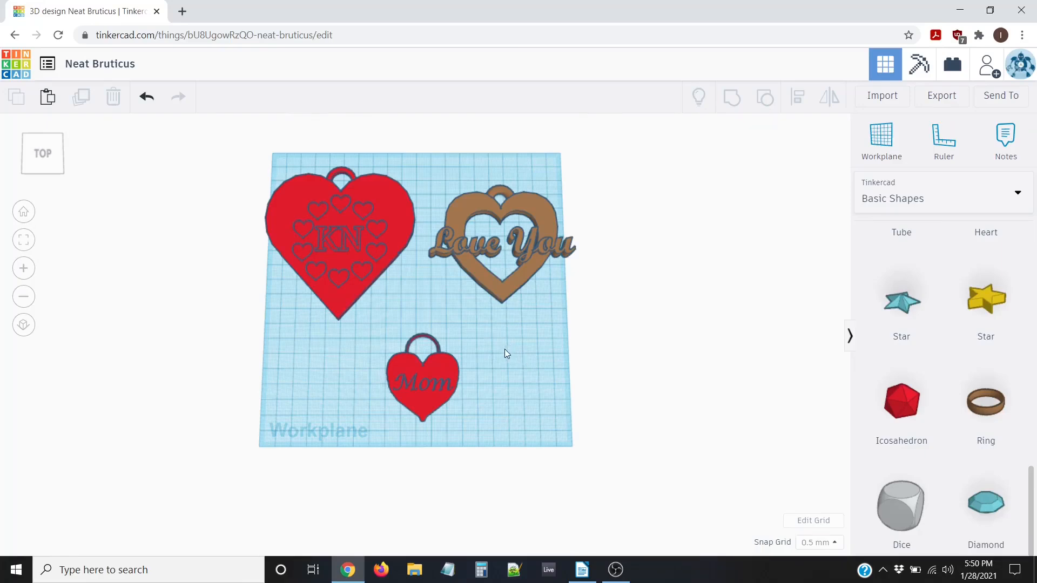
pyautogui.scroll(3, 503, 340)
pyautogui.scroll(-3, 504, 341)
pyautogui.moveTo(505, 342)
pyautogui.mouseDown(button='right')
pyautogui.moveTo(495, 345)
pyautogui.moveTo(510, 343)
pyautogui.mouseUp(button='right')
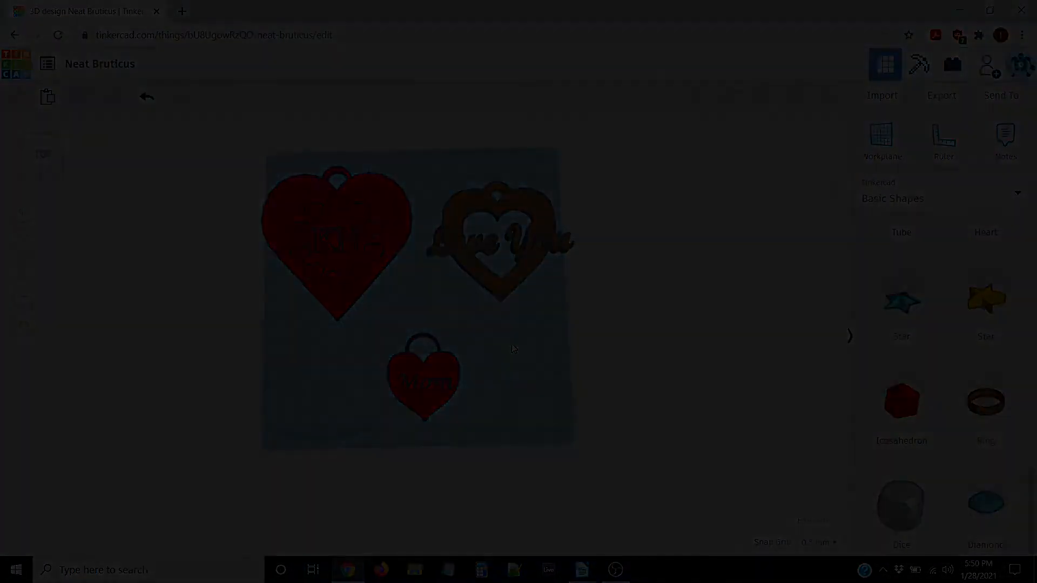